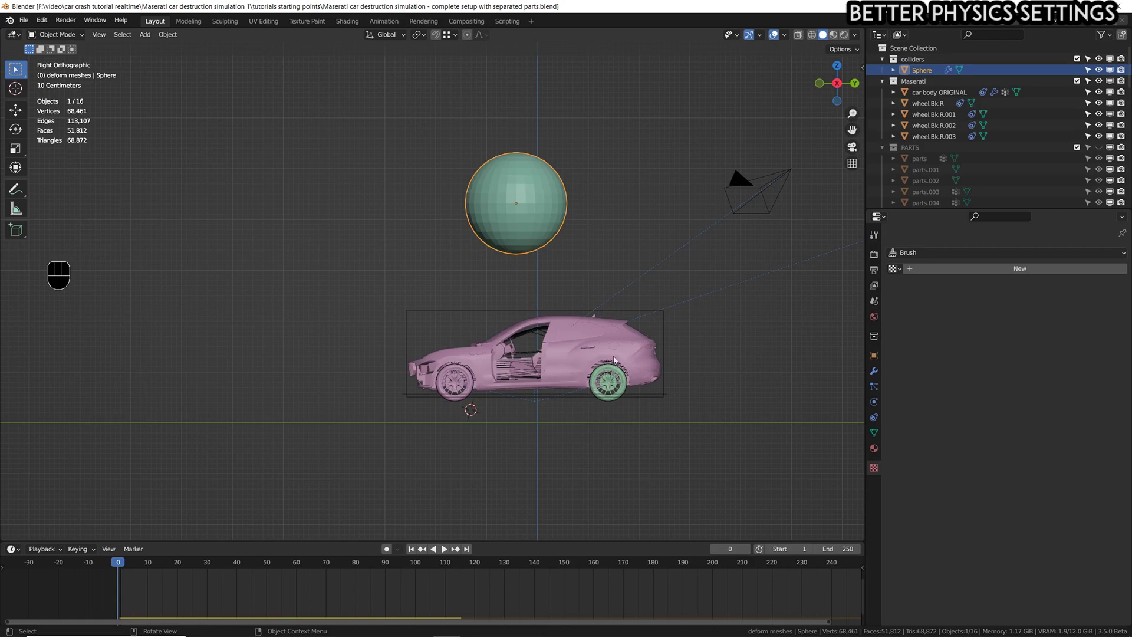
- Select the vehicle body's rigid-body mesh, switch the viewport to wireframe and show the object's physics settings
scroll(548, 338, "up", 2)
left_click(544, 334)
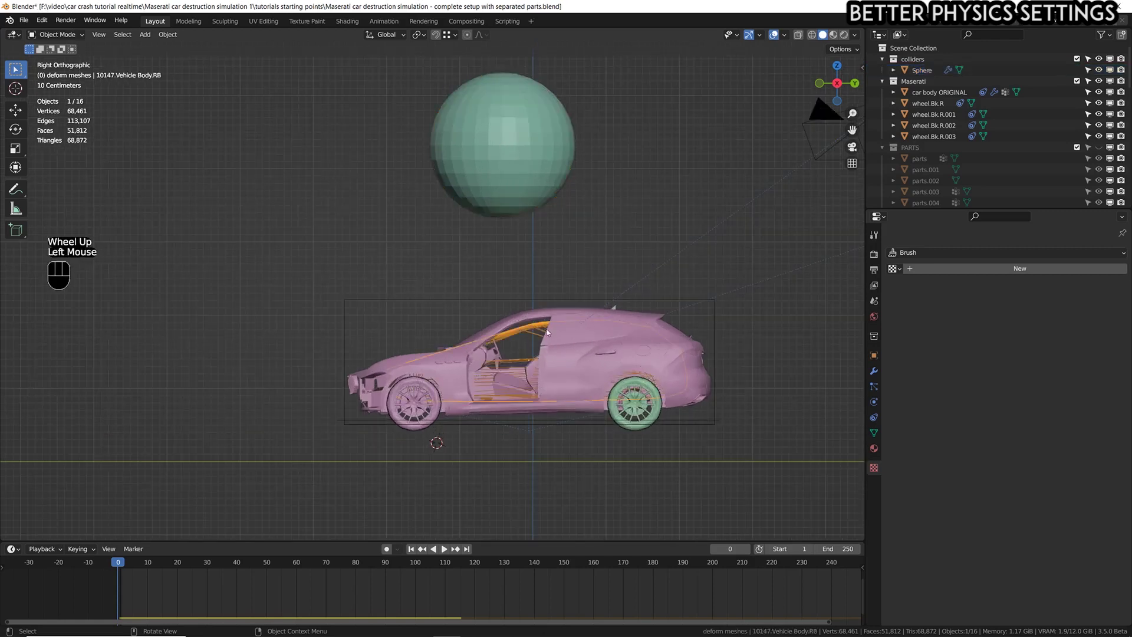
key("shift+z")
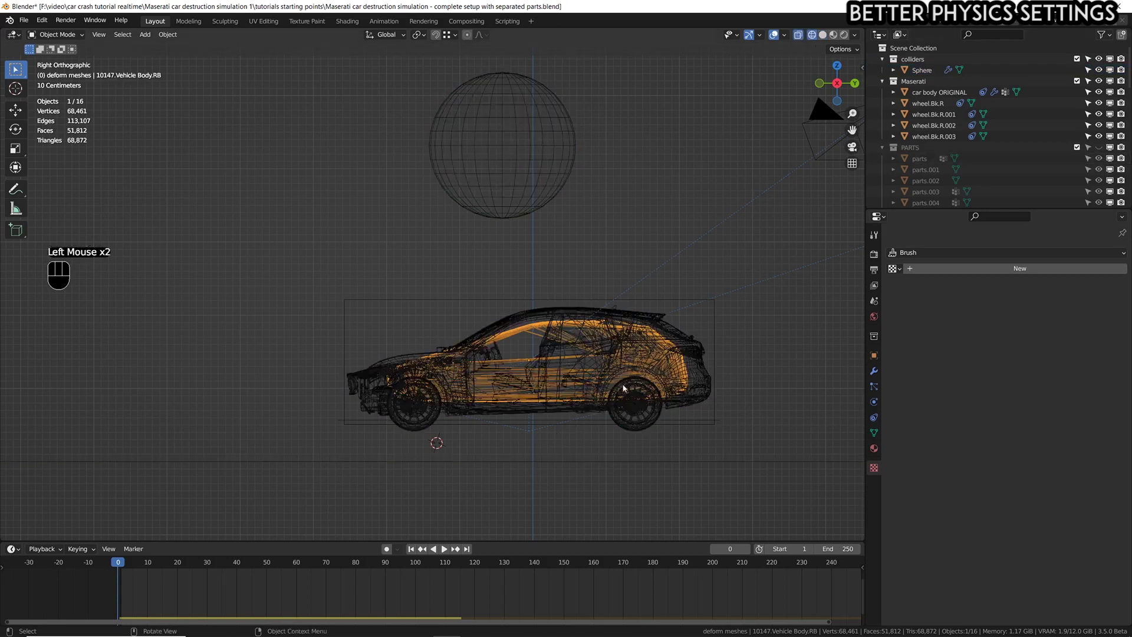
left_click(874, 402)
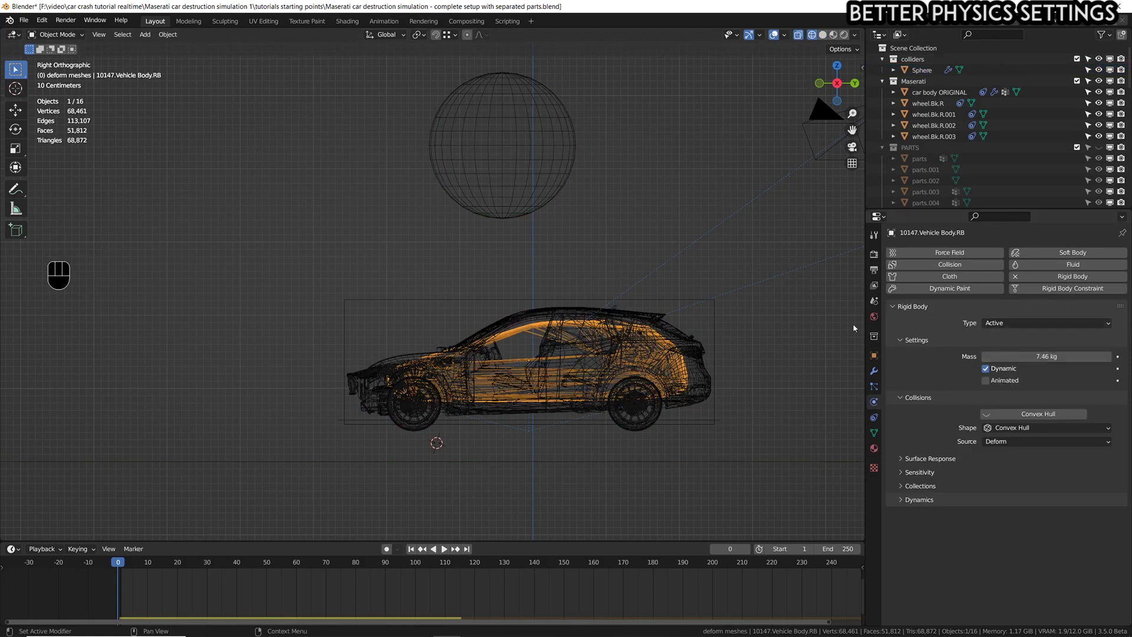
- Raise the car rig's tuning weight to 100 and set the vehicle body's rigid-body mass to 1000 kg
key("n")
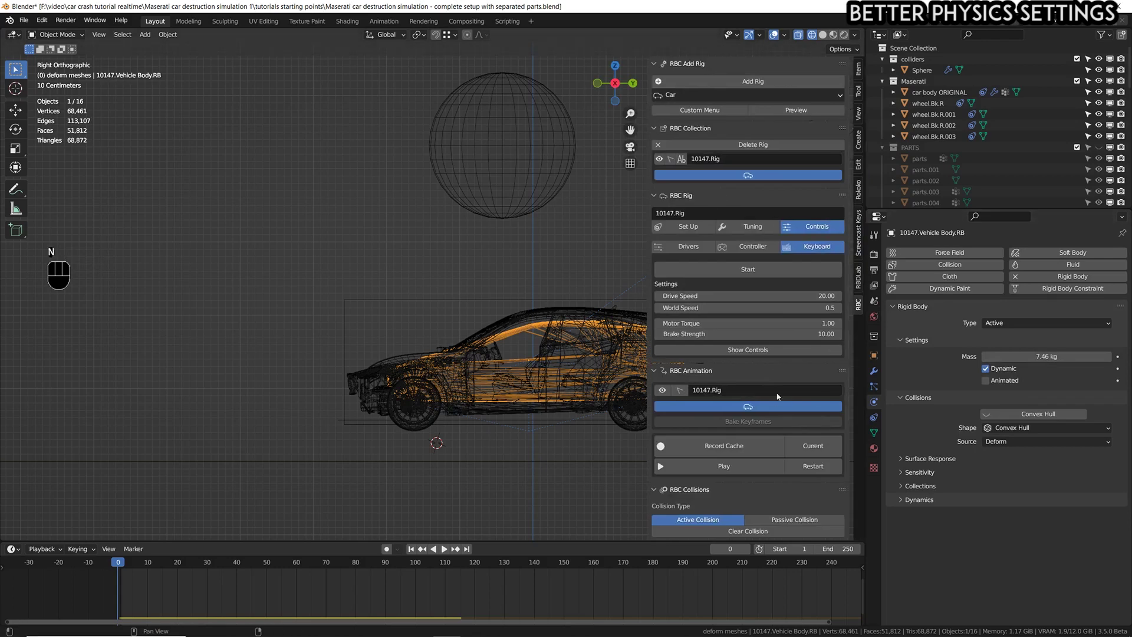
middle_click_drag(611, 376, 554, 373, "shift")
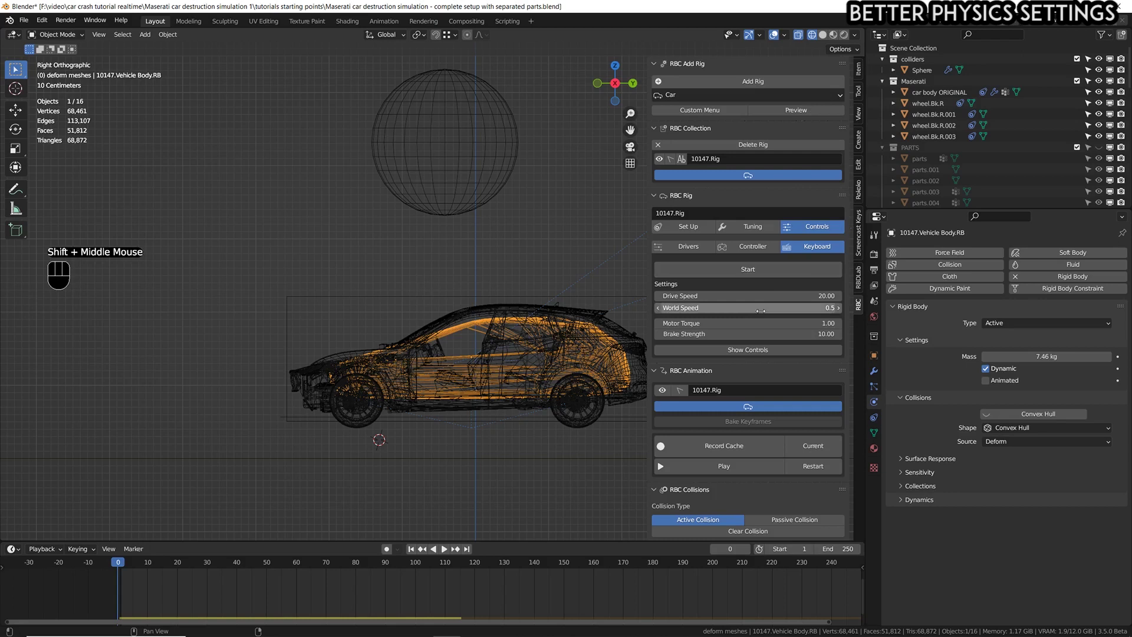
left_click(750, 226)
left_click(802, 393)
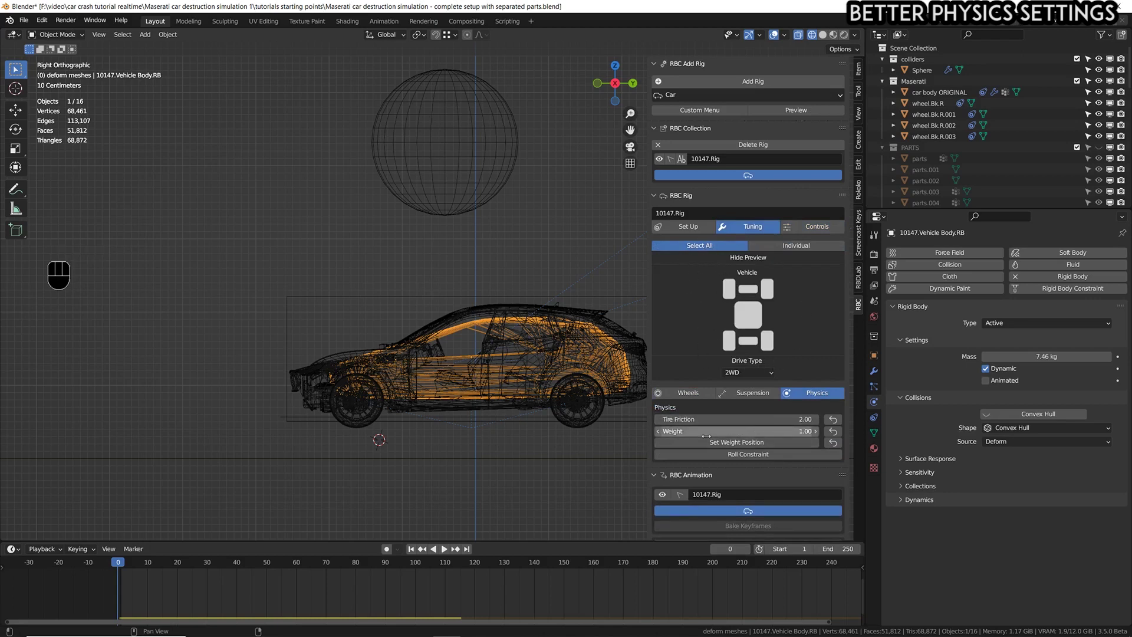
left_click_drag(790, 431, 817, 431)
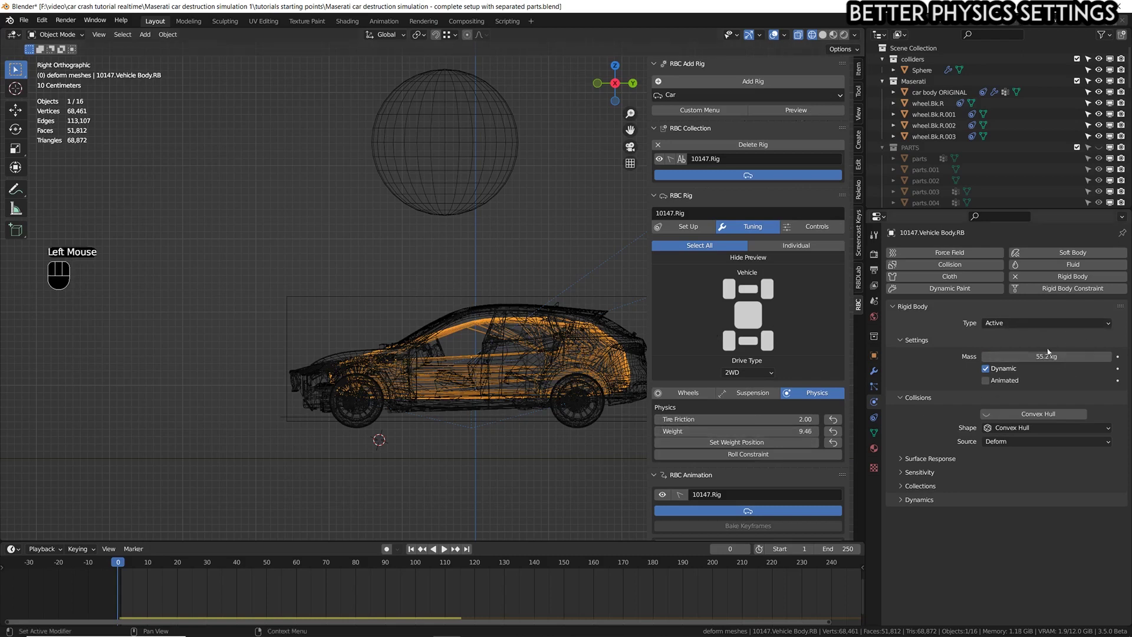
left_click_drag(808, 431, 837, 428)
left_click(1053, 356)
type("1000")
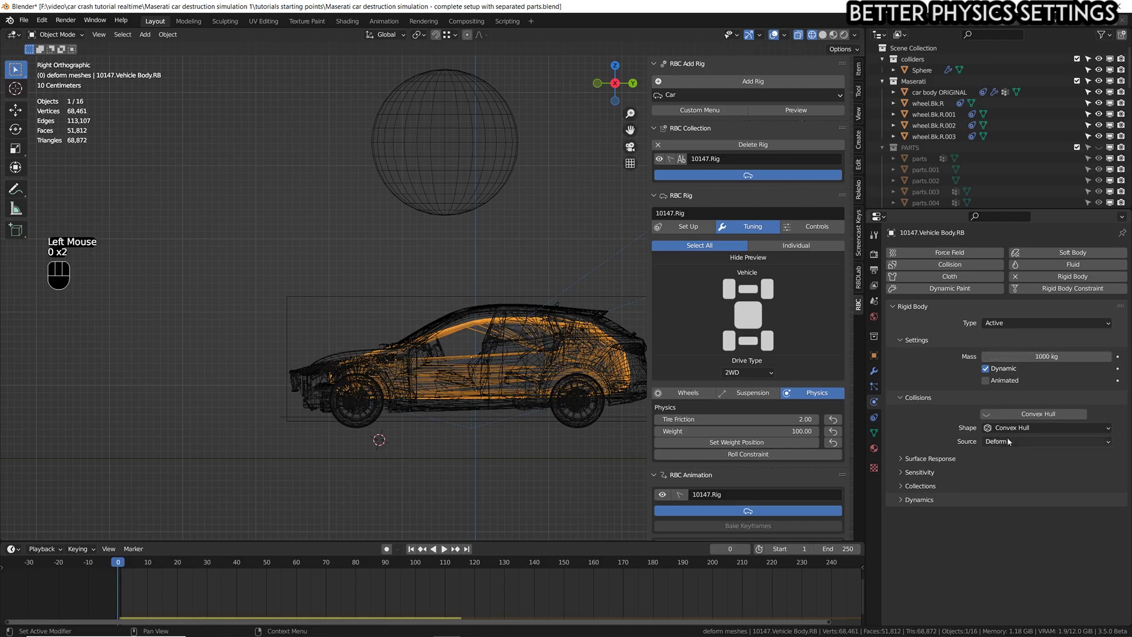
- Test-drive the car with the rig's keyboard controls in a maximized view without overlays, and return to the first frame
middle_click_drag(555, 432, 449, 407, "shift")
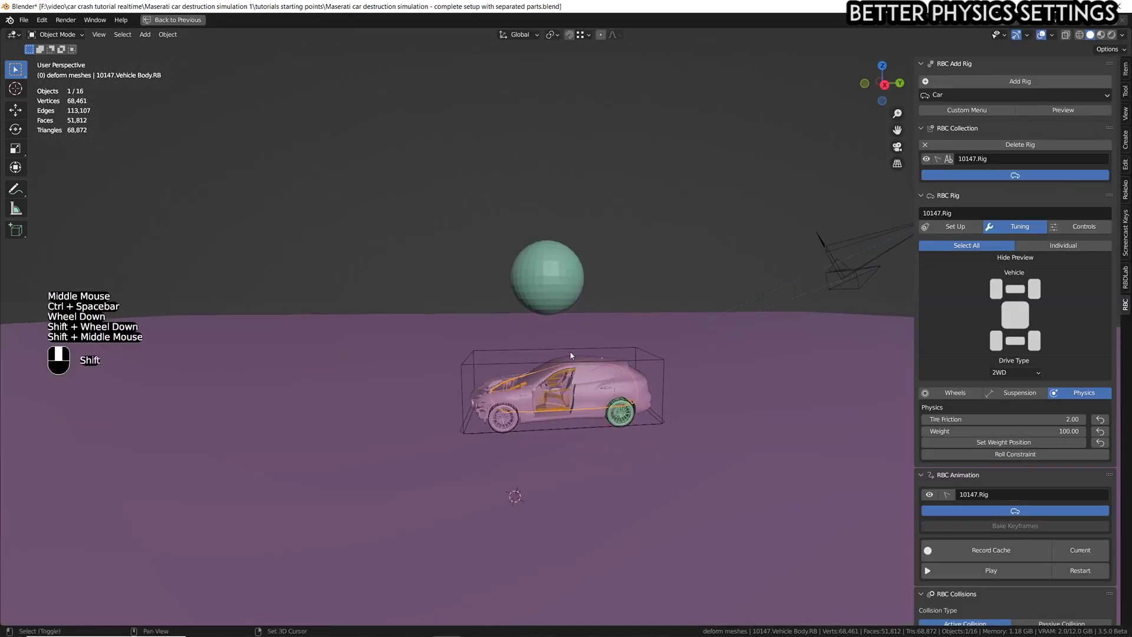
middle_click_drag(560, 368, 584, 354)
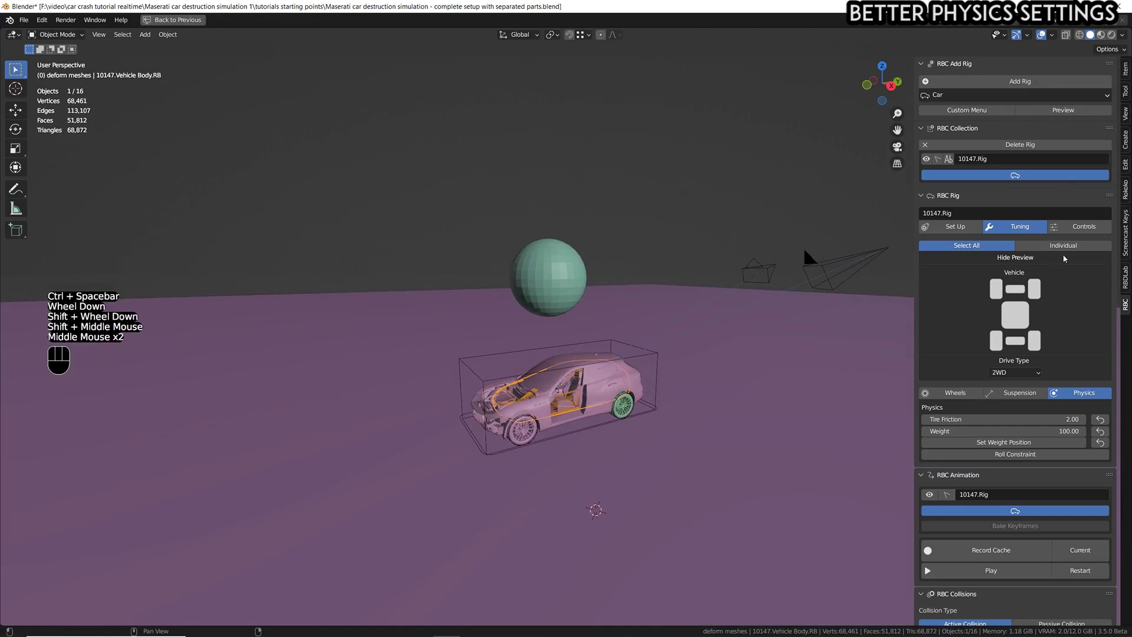
left_click(1084, 226)
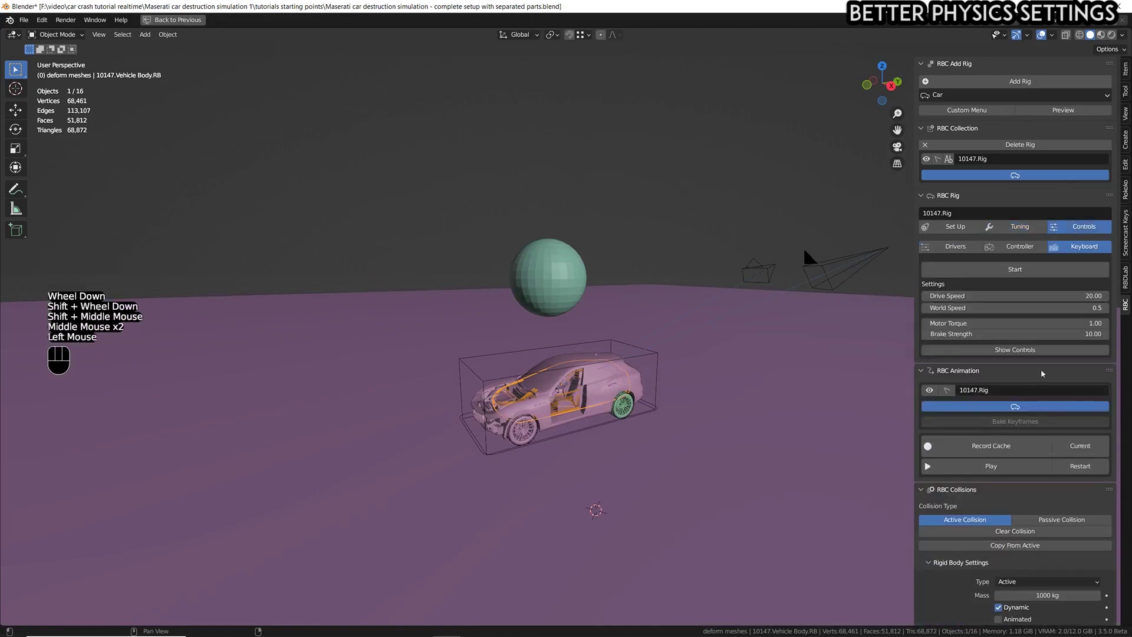
key("shift+Left")
key("shift+alt+z")
key("q")
key("q")
key("q")
left_click(702, 305)
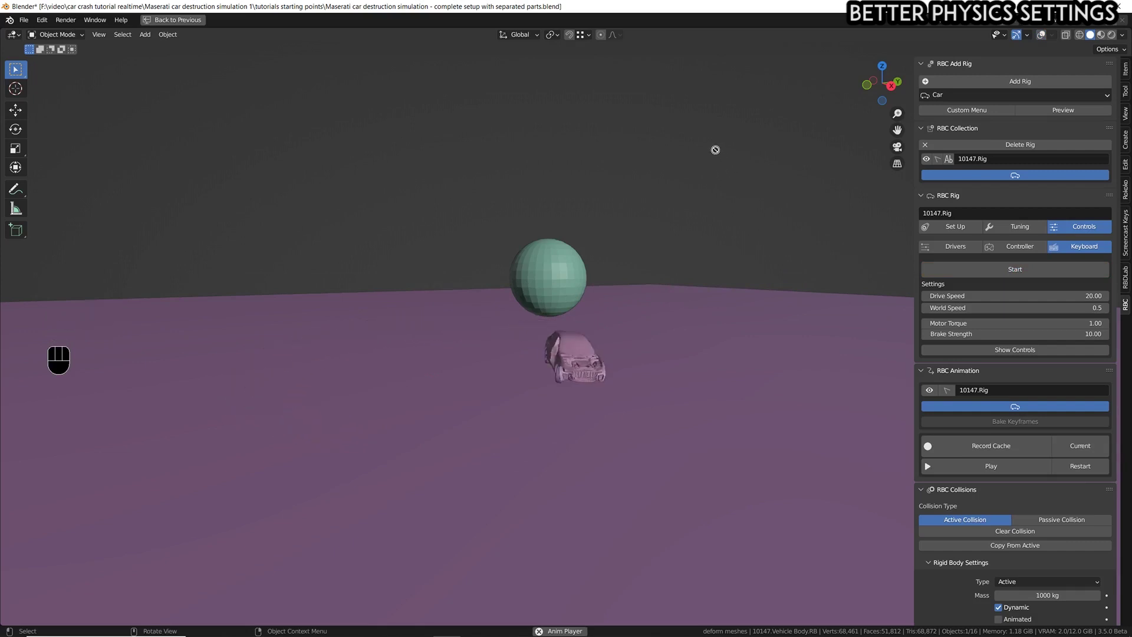
key("shift+Left")
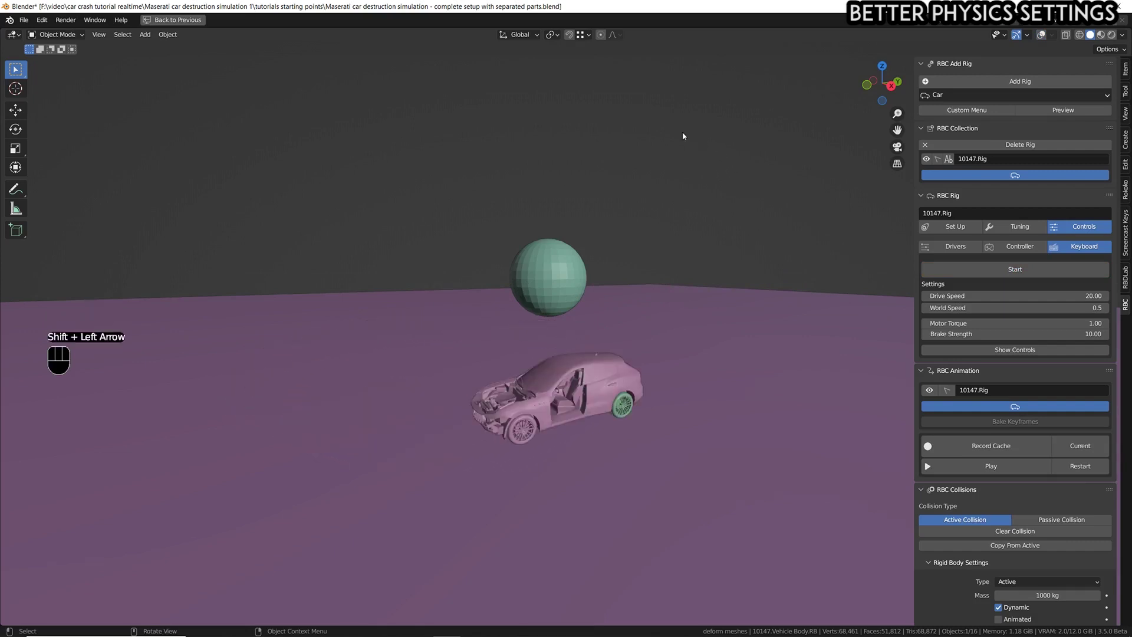
- Show the list of keyboard driving controls for the car rig
left_click(1031, 351)
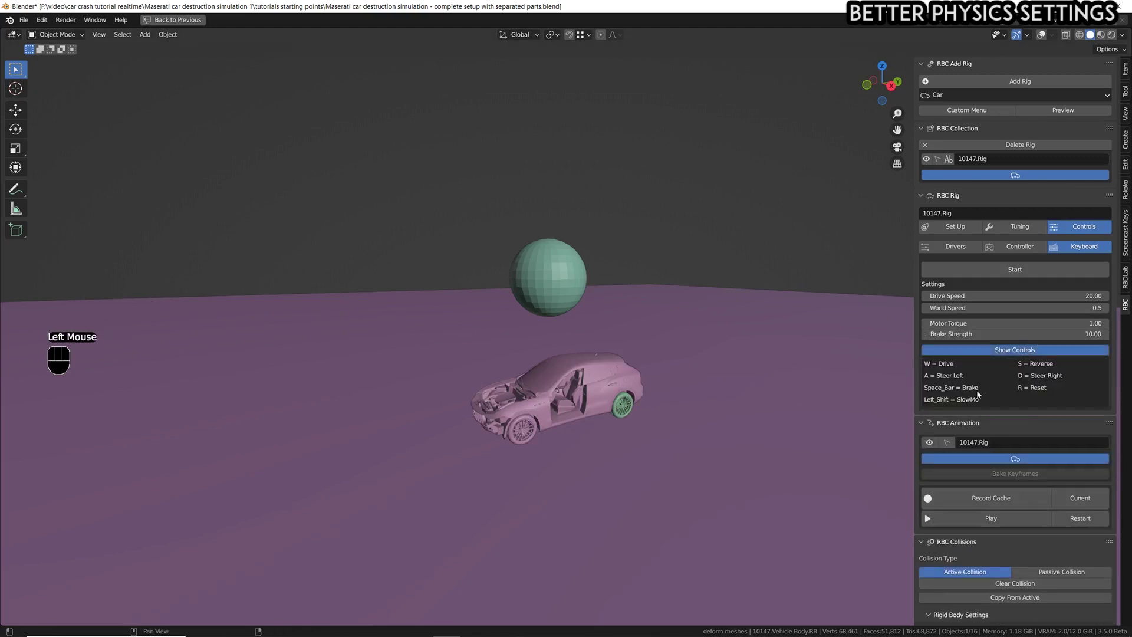
key("shift+alt+z")
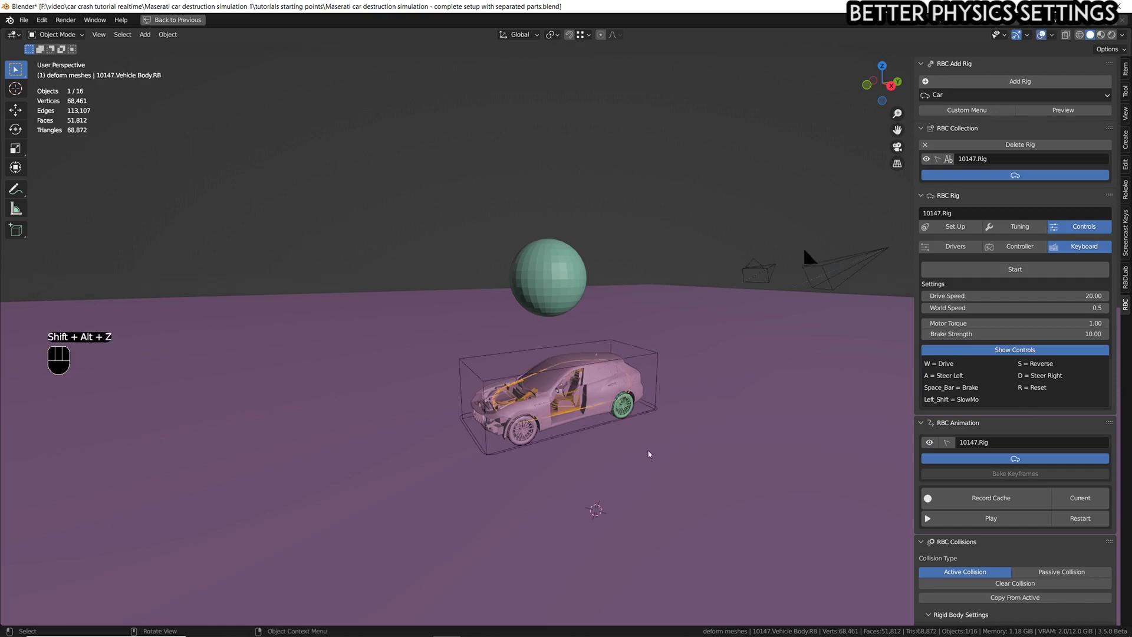
key("shift+alt+z")
key("ctrl+space")
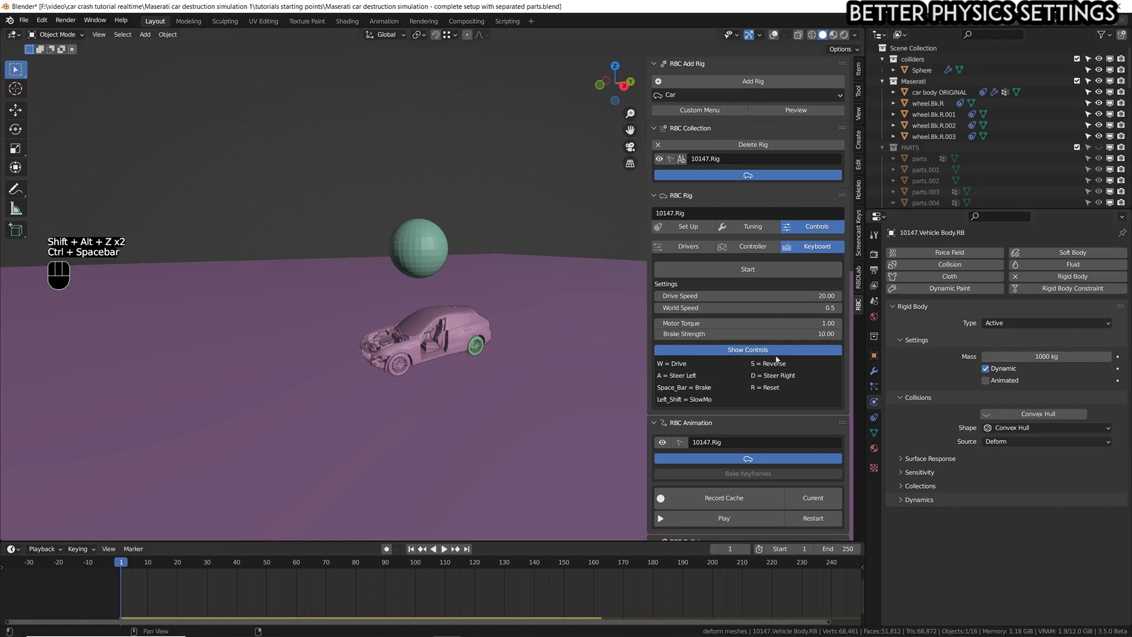
key("ctrl+space")
- Drive the car forward, in reverse and through turns, and return to the first frame with the full layout and overlays shown
key("q")
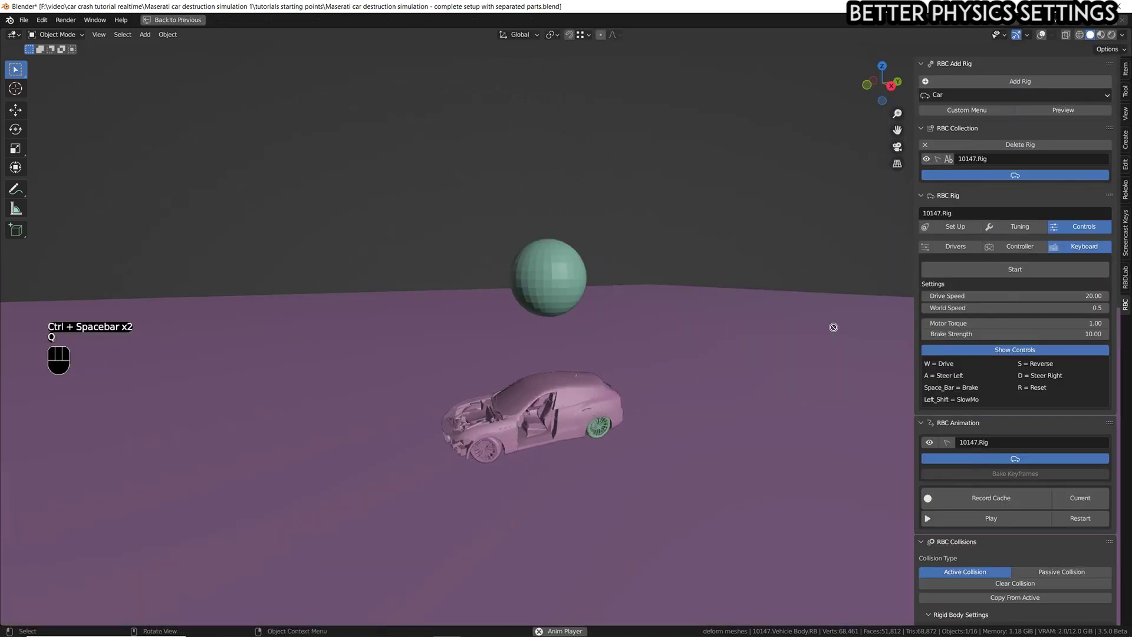
key("d")
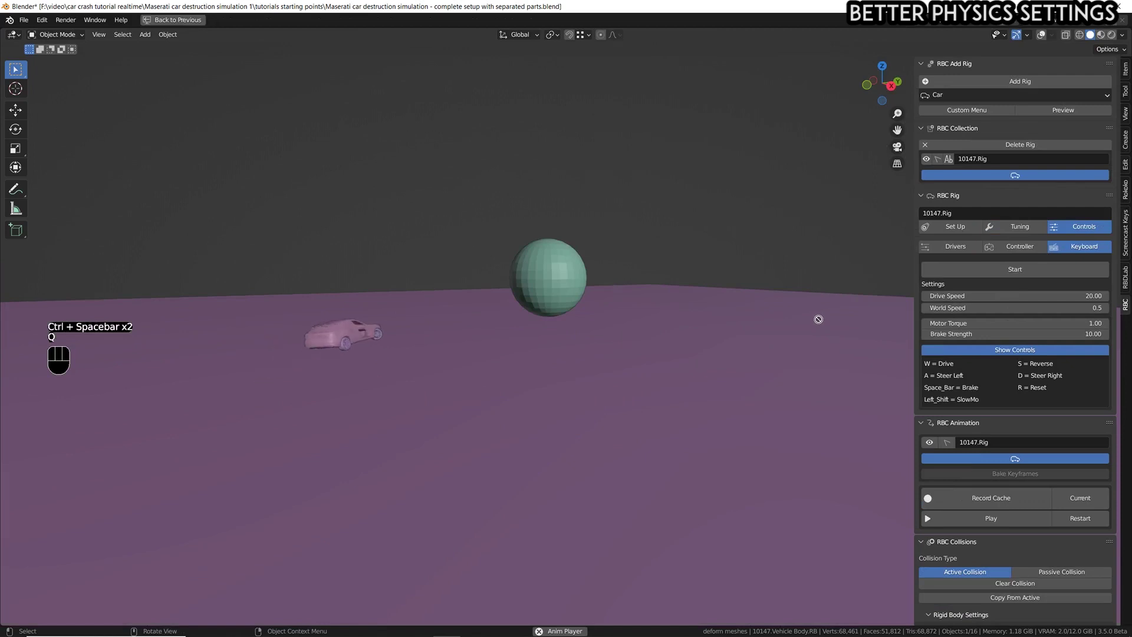
key("w")
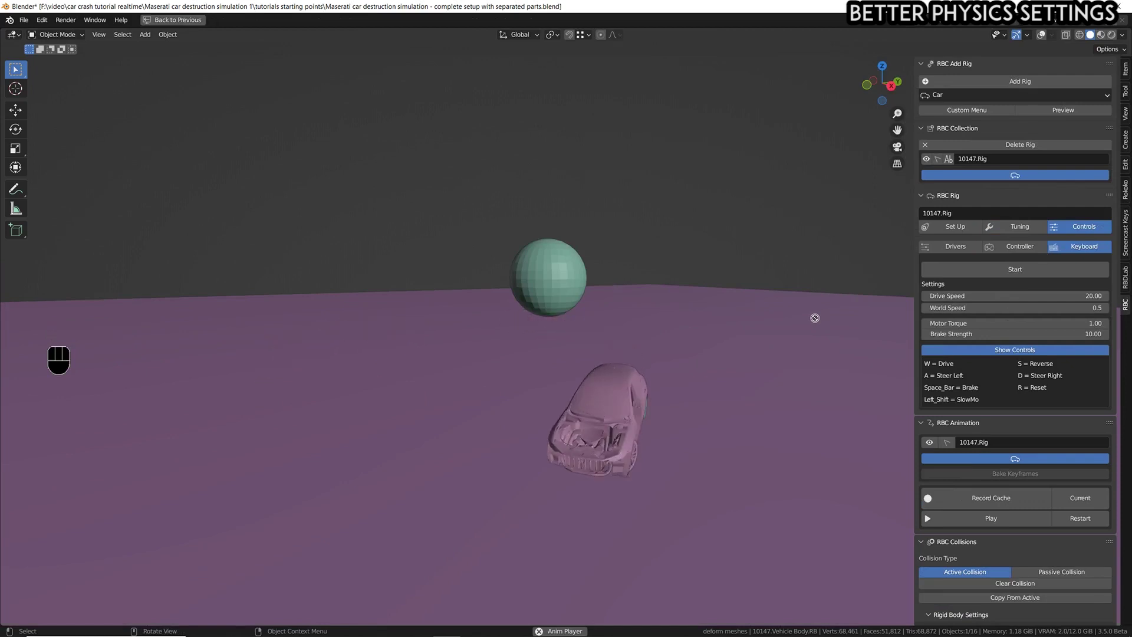
key("s")
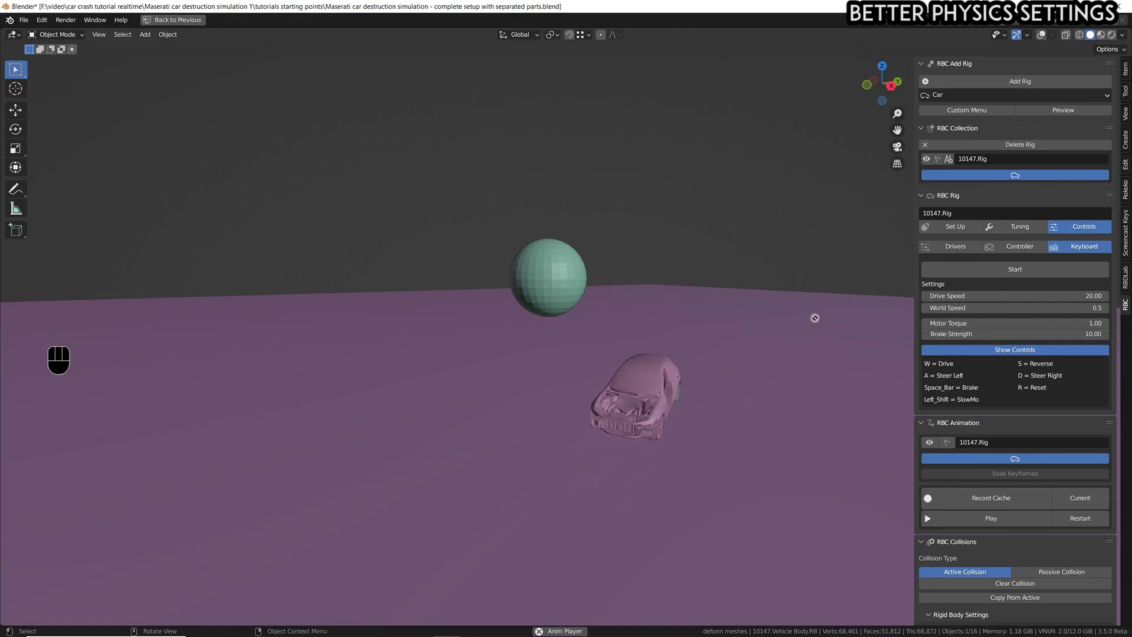
key("w")
key("s")
key("w")
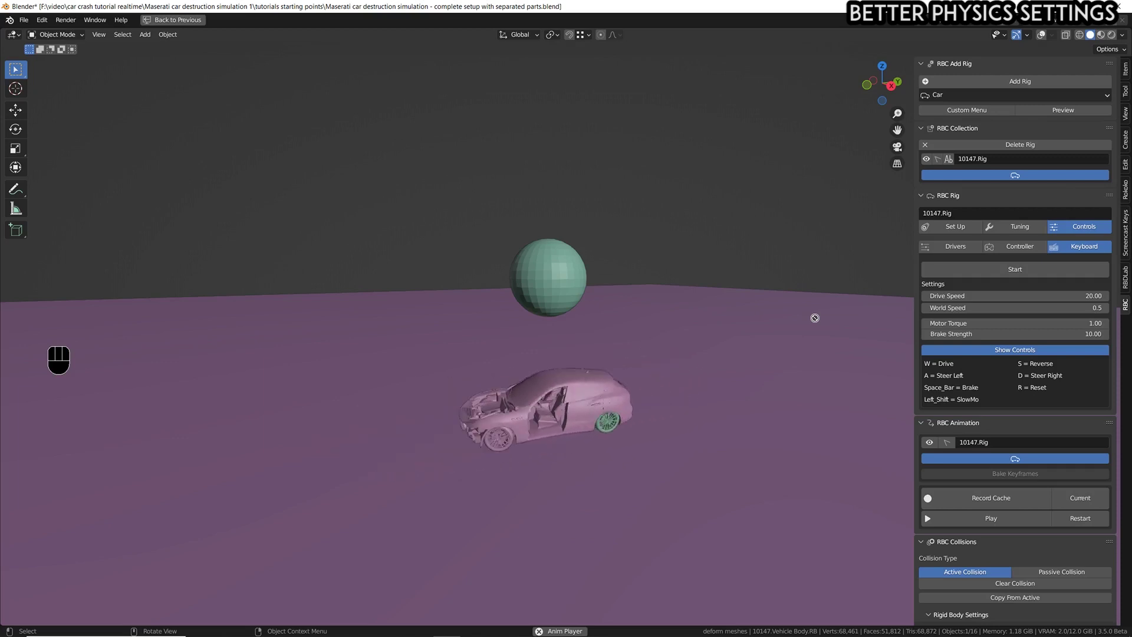
key("s")
key("s")
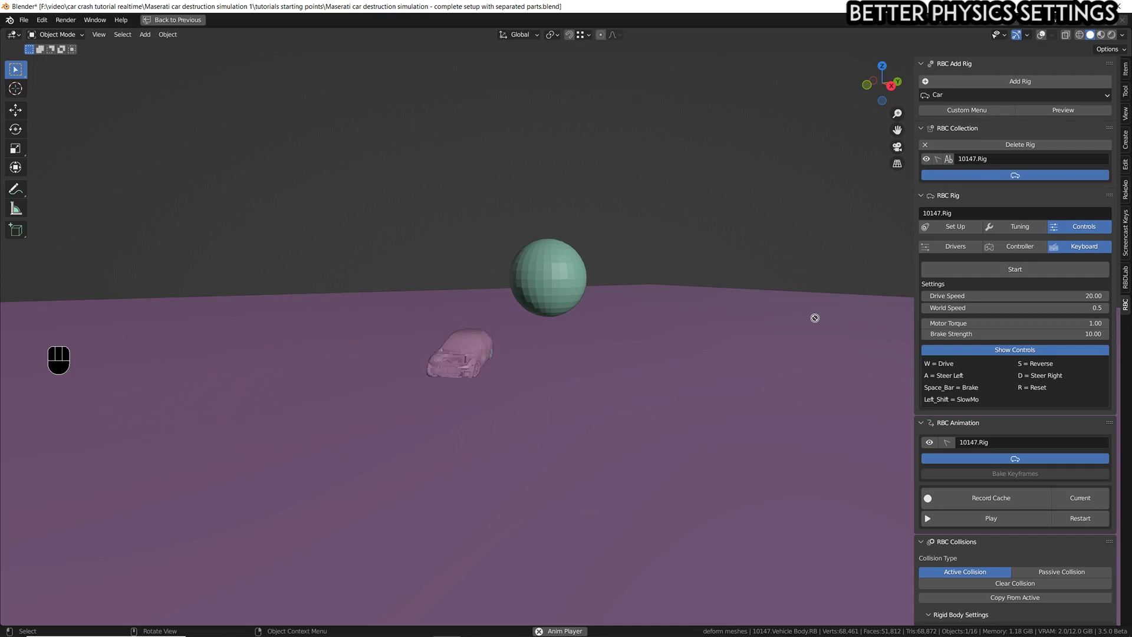
key("shift+Left")
key("ctrl+space")
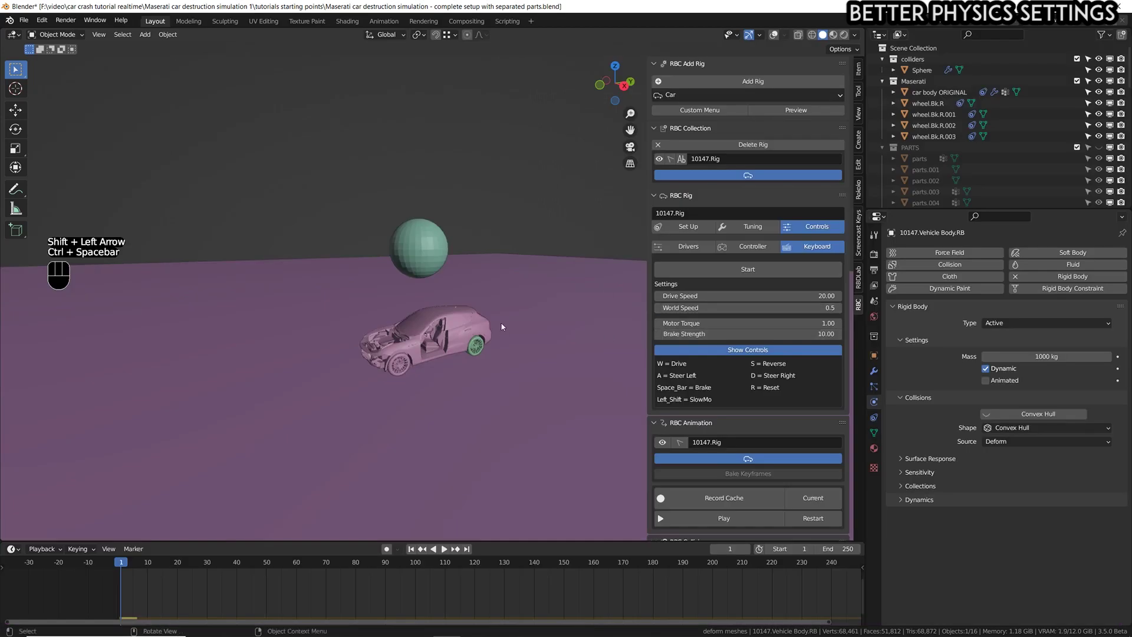
key("shift+alt+z")
- Try to select the large ground plane beneath the car in the viewport
scroll(479, 301, "down", 6)
scroll(482, 293, "up", 1)
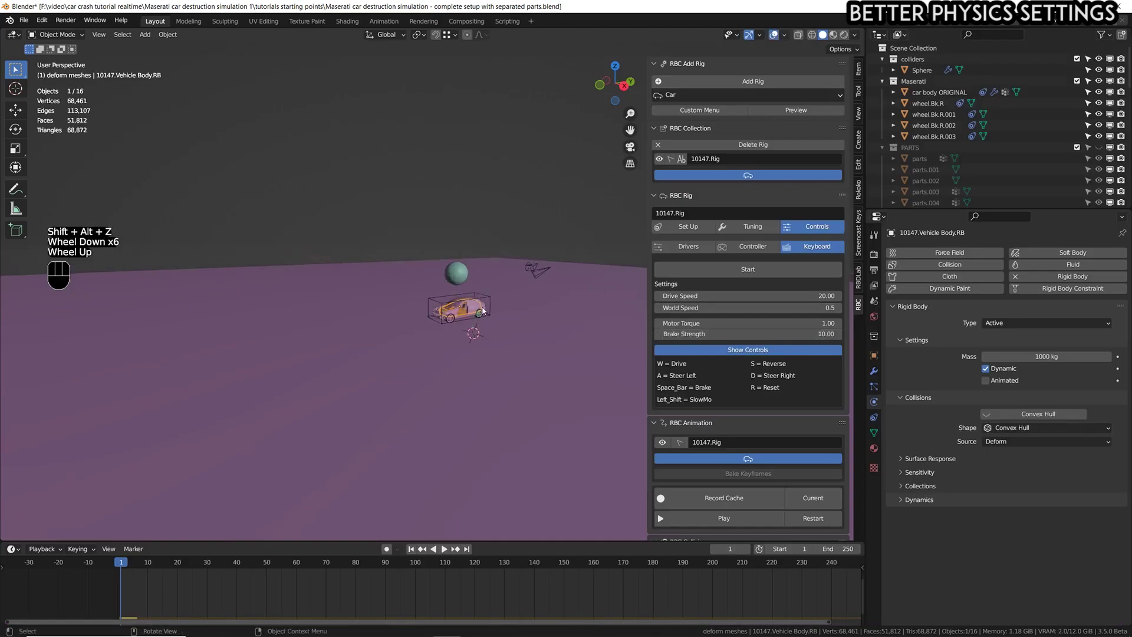
scroll(483, 307, "down", 5)
middle_click_drag(493, 333, 470, 311, "shift")
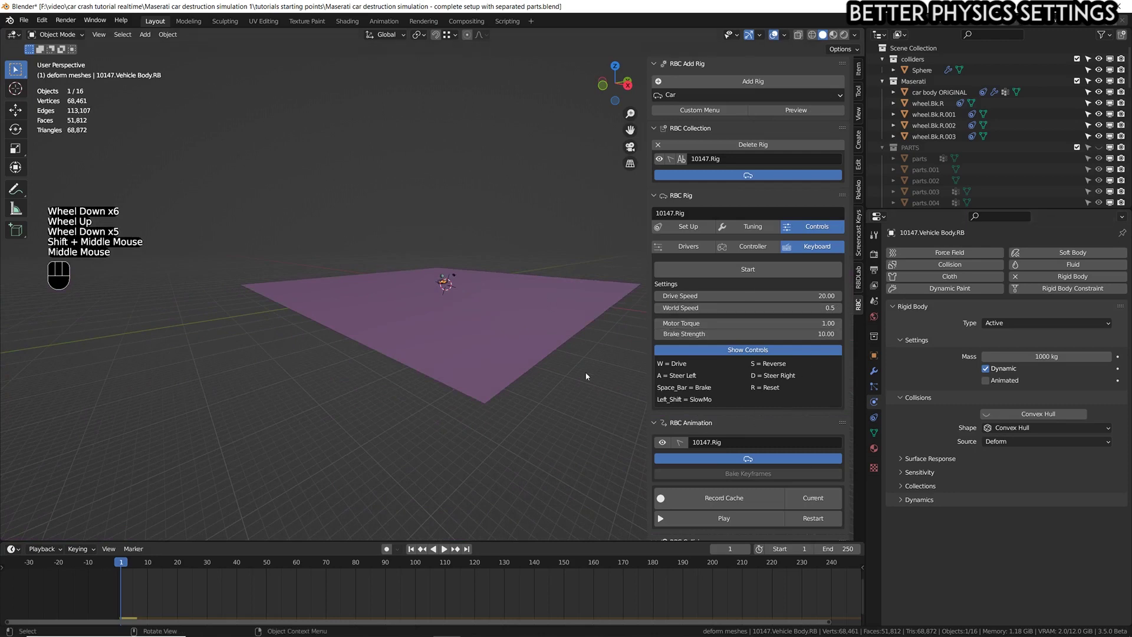
scroll(491, 324, "up", 2)
scroll(490, 330, "down", 1, "ctrl+shift")
middle_click_drag(490, 331, 454, 321, "ctrl+shift")
scroll(489, 345, "up", 1)
scroll(454, 322, "up", 2)
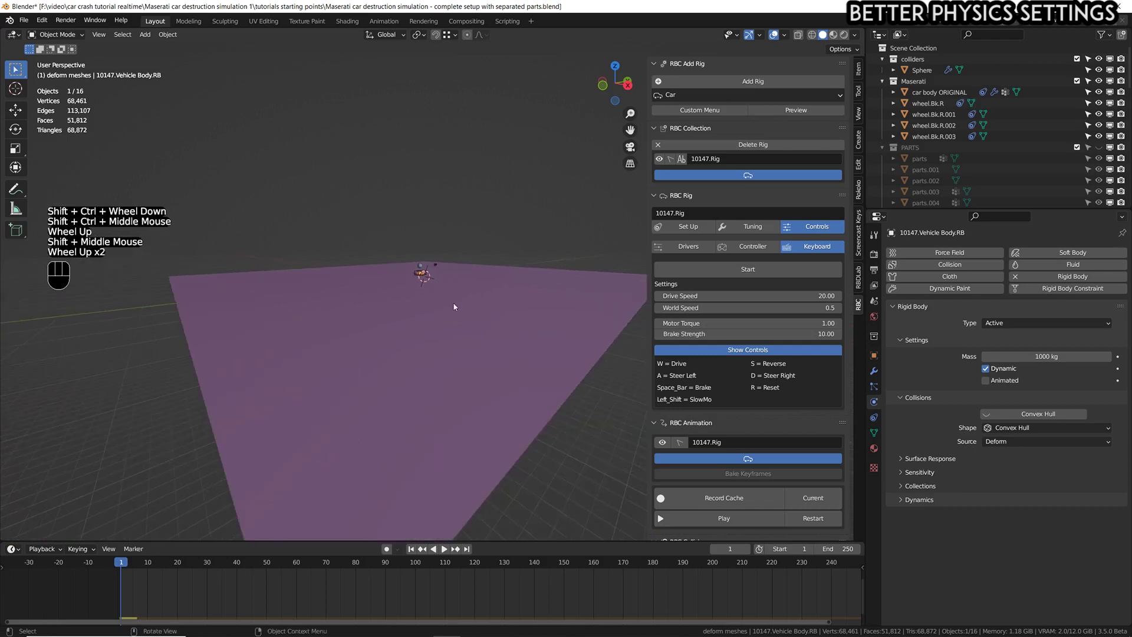
left_click(446, 324)
left_click(452, 338)
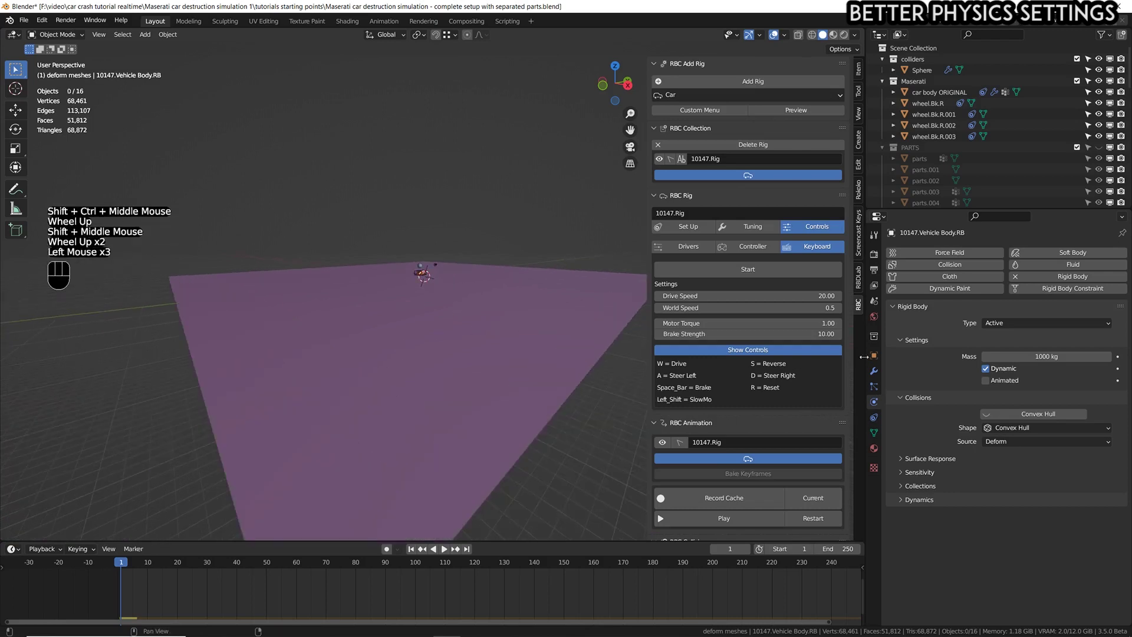
- Set the substeps per frame of the scene's Rigid Body World to 4
left_click(874, 300)
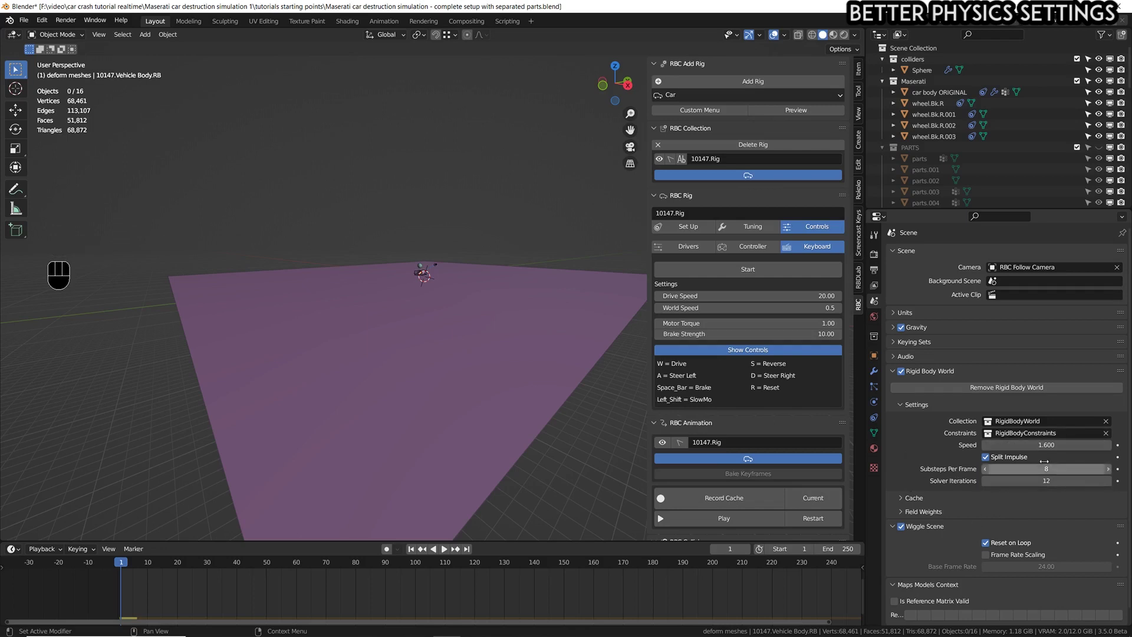
type("8")
key("Return")
left_click(1047, 470)
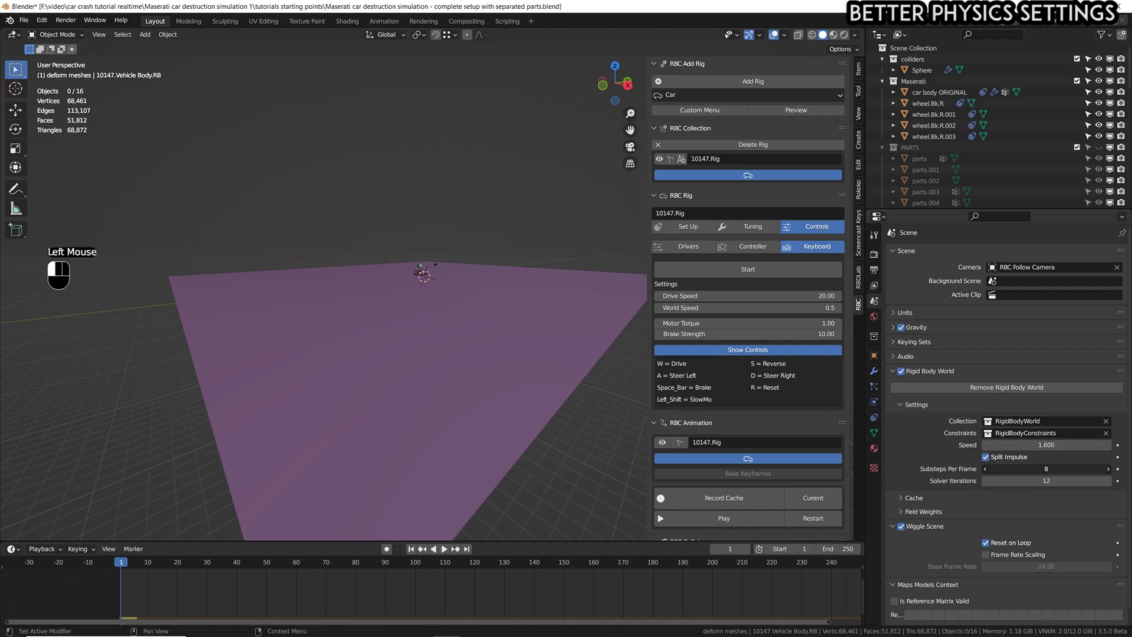
key("Return")
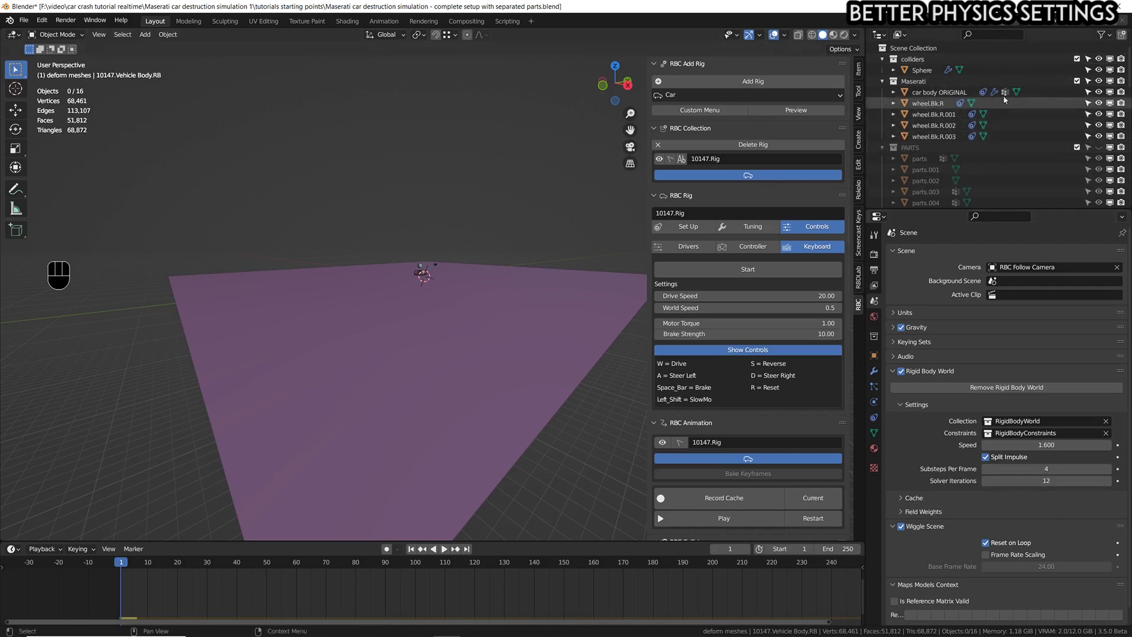
- Locate the RBC Ground object in the scene hierarchy, select the plane and enter Edit Mode on it
key("ctrl+space")
scroll(448, 213, "down", 2)
scroll(443, 203, "up", 2)
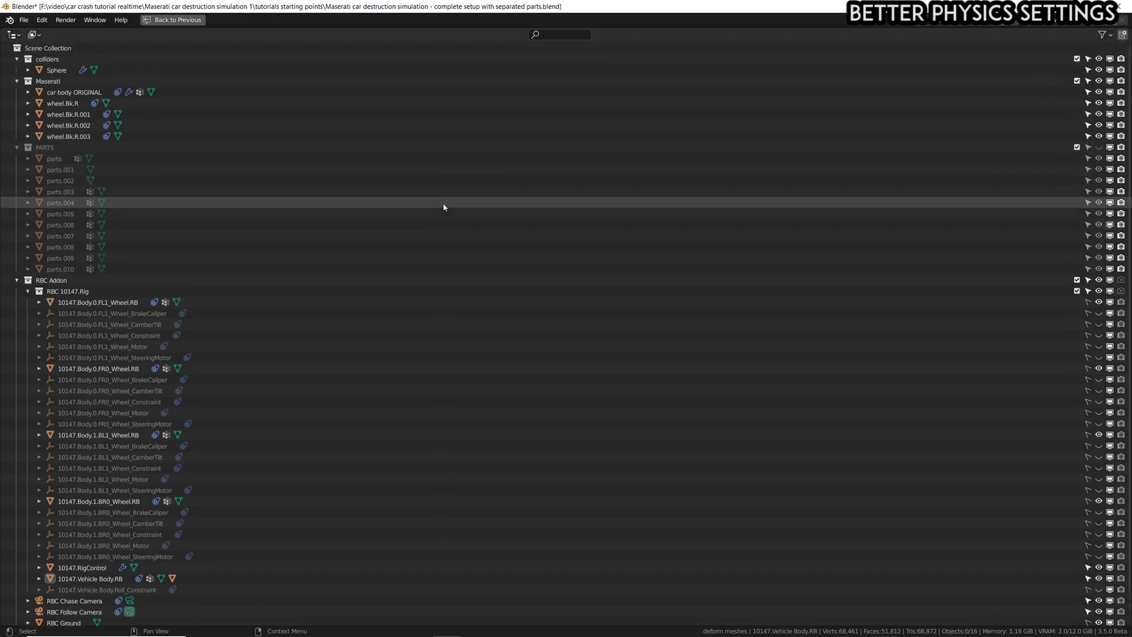
scroll(258, 309, "down", 2)
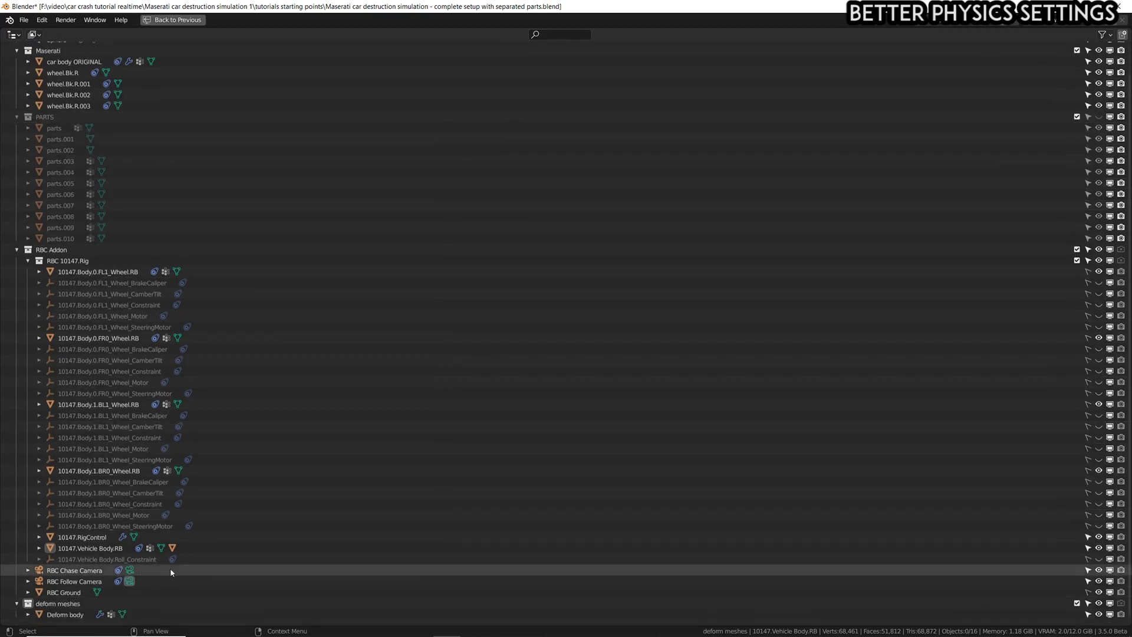
left_click(76, 594)
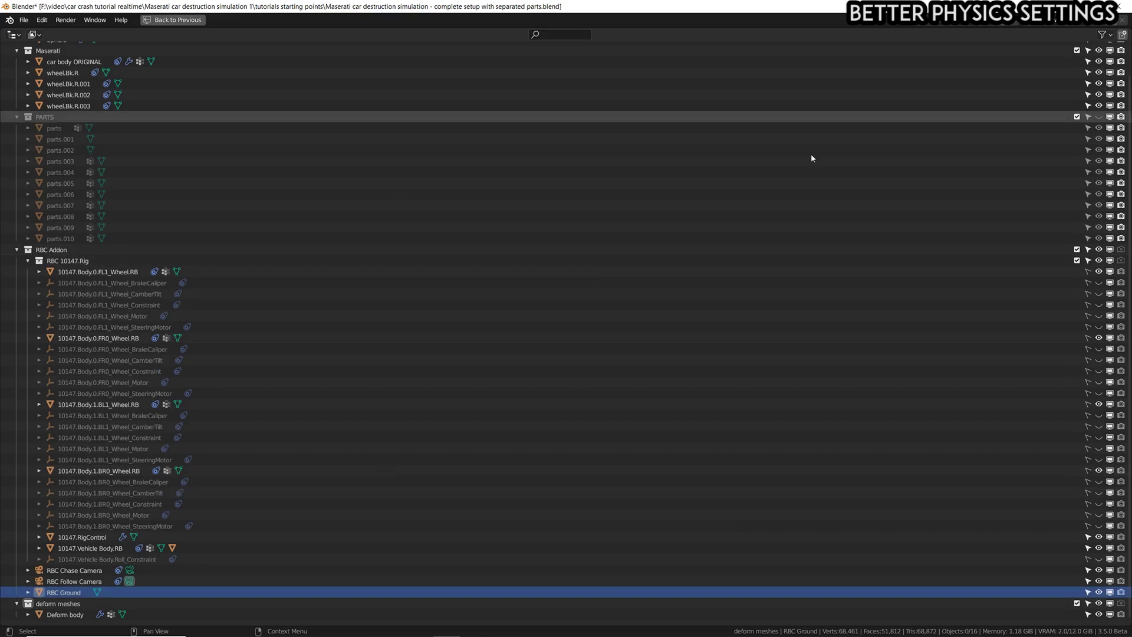
key("ctrl+space")
left_click(322, 420)
left_click(329, 373)
left_click(328, 374)
left_click(316, 306)
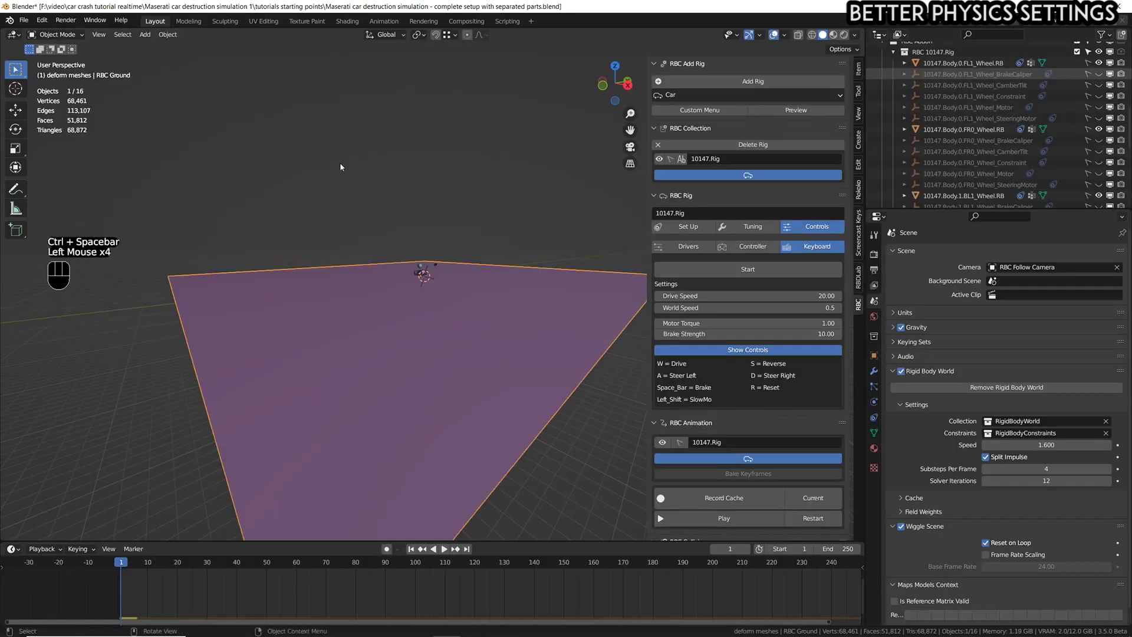
key("Tab")
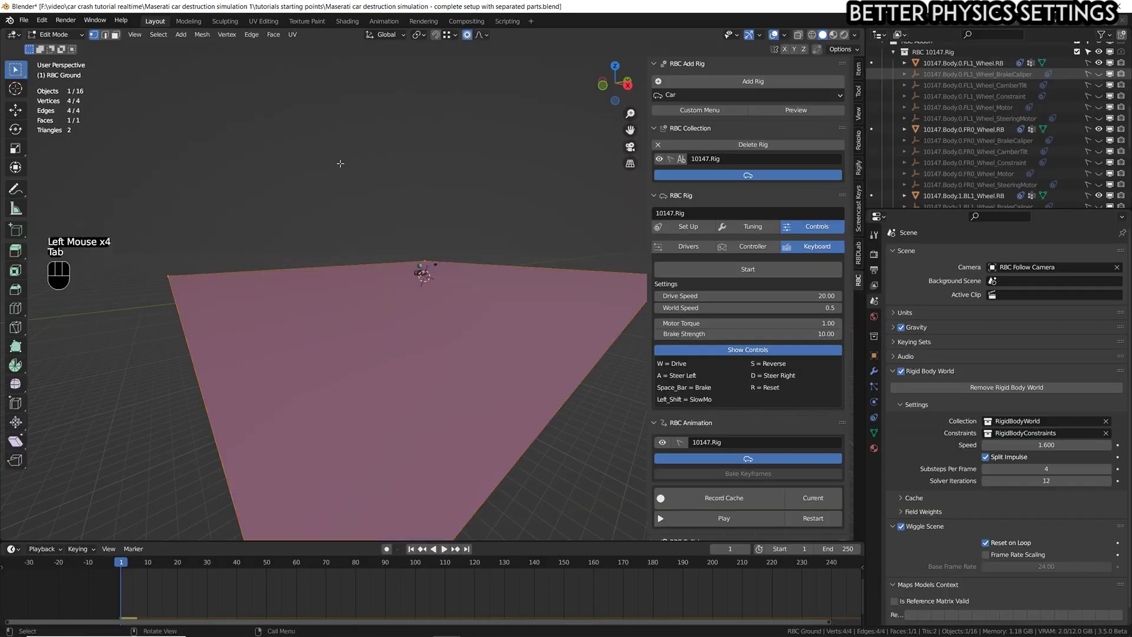
- Extrude the ground plane's face downward by about 6.23 m to turn it into a thick slab
left_click(116, 35)
key("a")
scroll(442, 175, "down", 3)
middle_click_drag(442, 175, 450, 172, "shift")
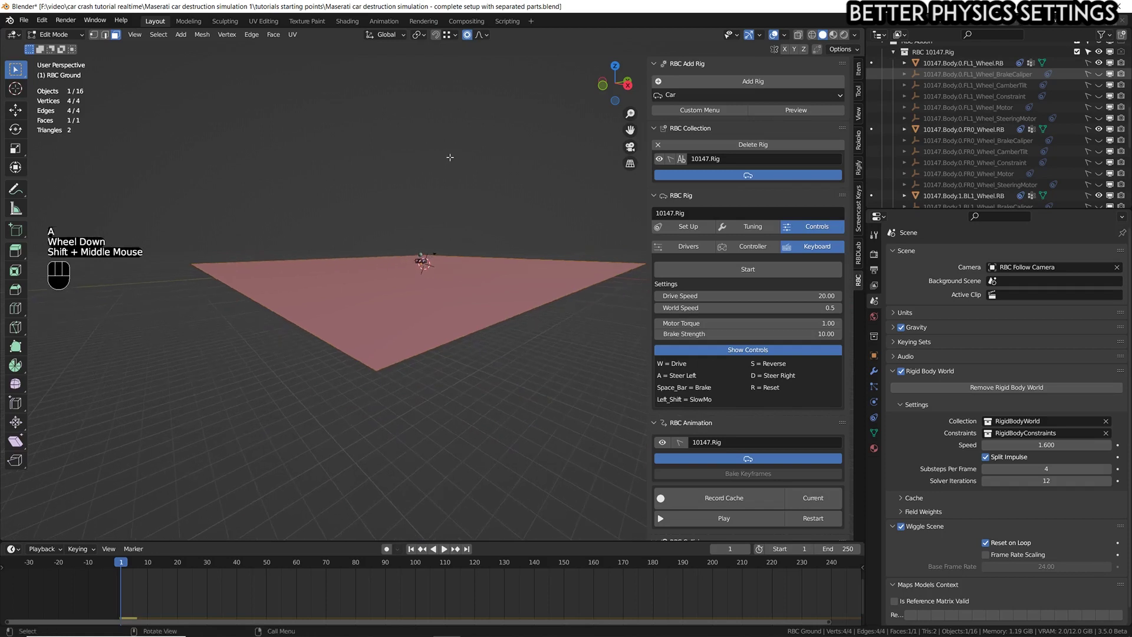
key("e")
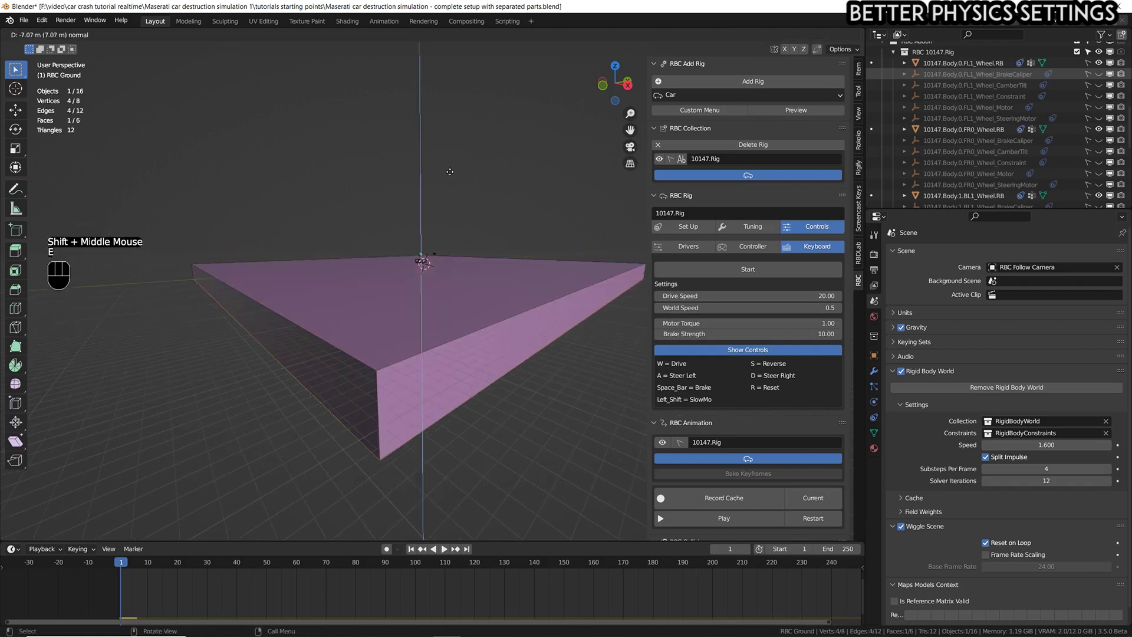
left_click(445, 218)
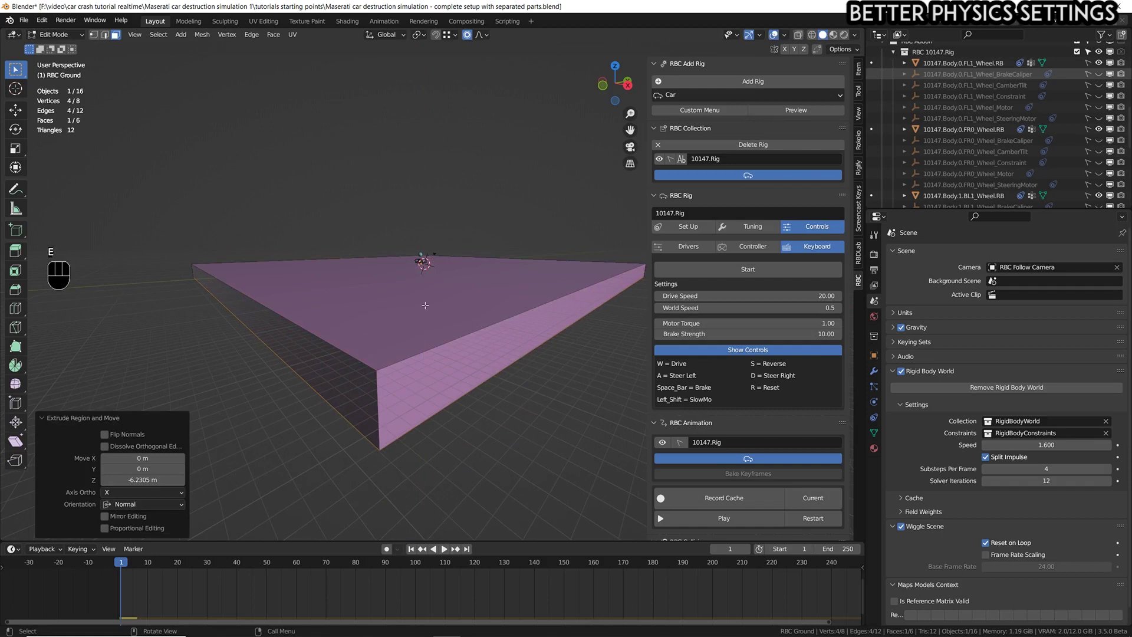
- Examine the slab's thickness and extent beneath the car from the front and in perspective
key("KP_1")
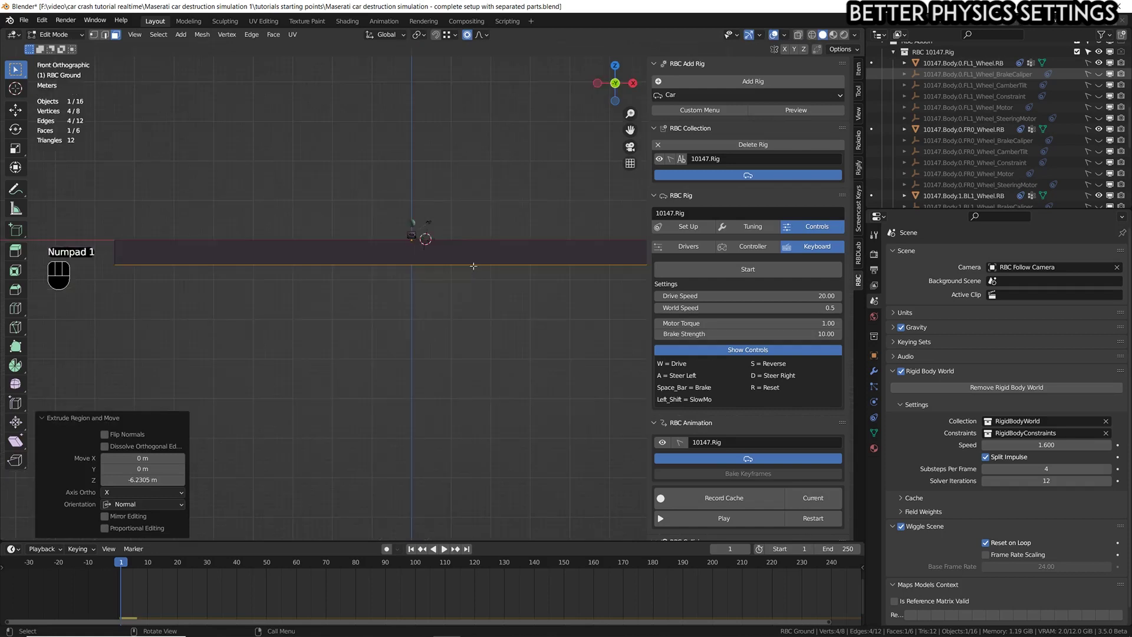
scroll(409, 228, "up", 6)
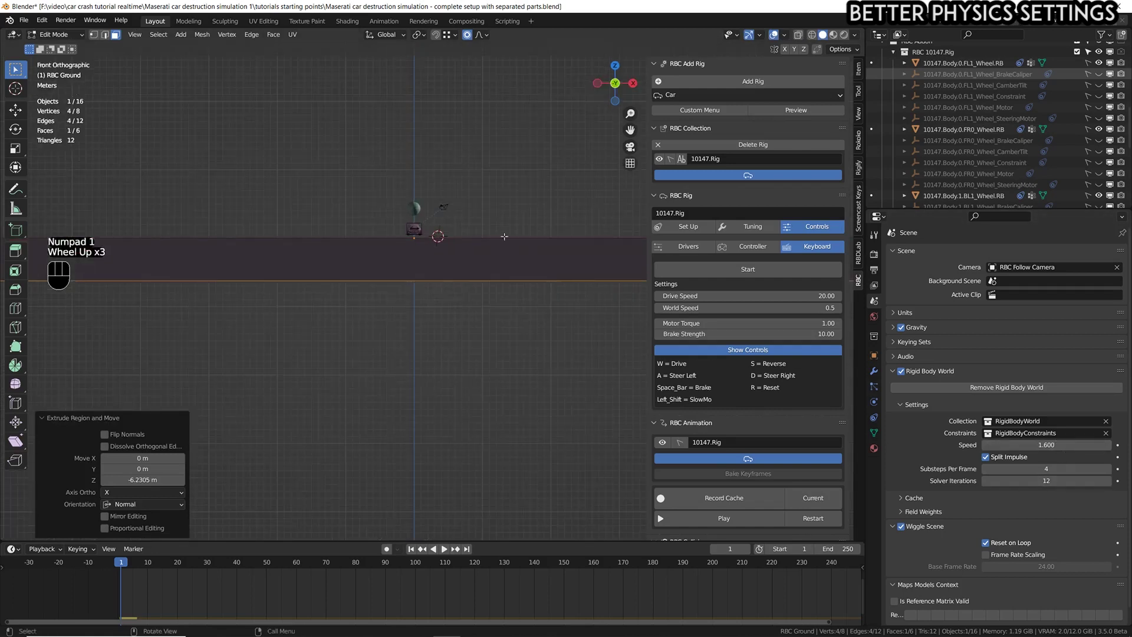
scroll(501, 219, "down", 6)
scroll(449, 224, "up", 1)
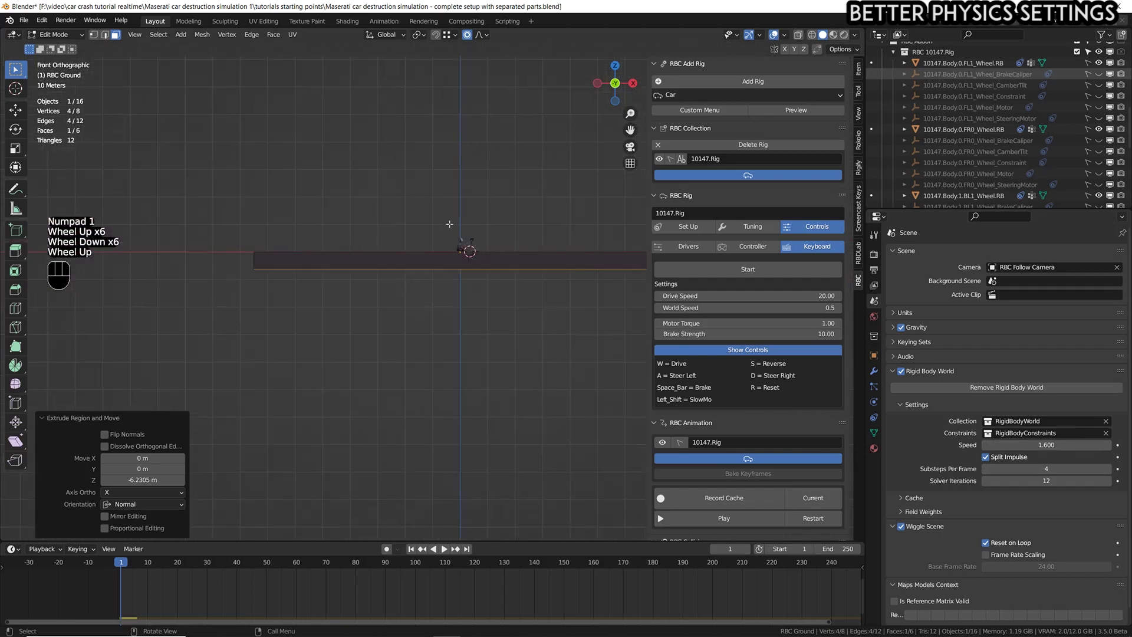
scroll(480, 258, "up", 5)
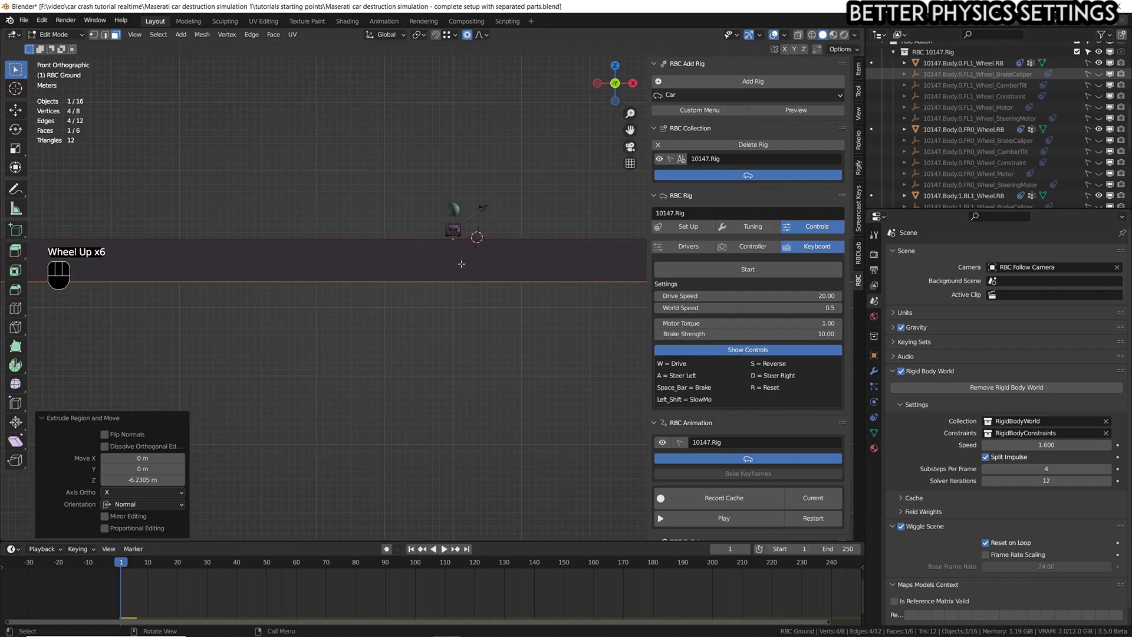
scroll(453, 250, "up", 3)
scroll(453, 250, "down", 7)
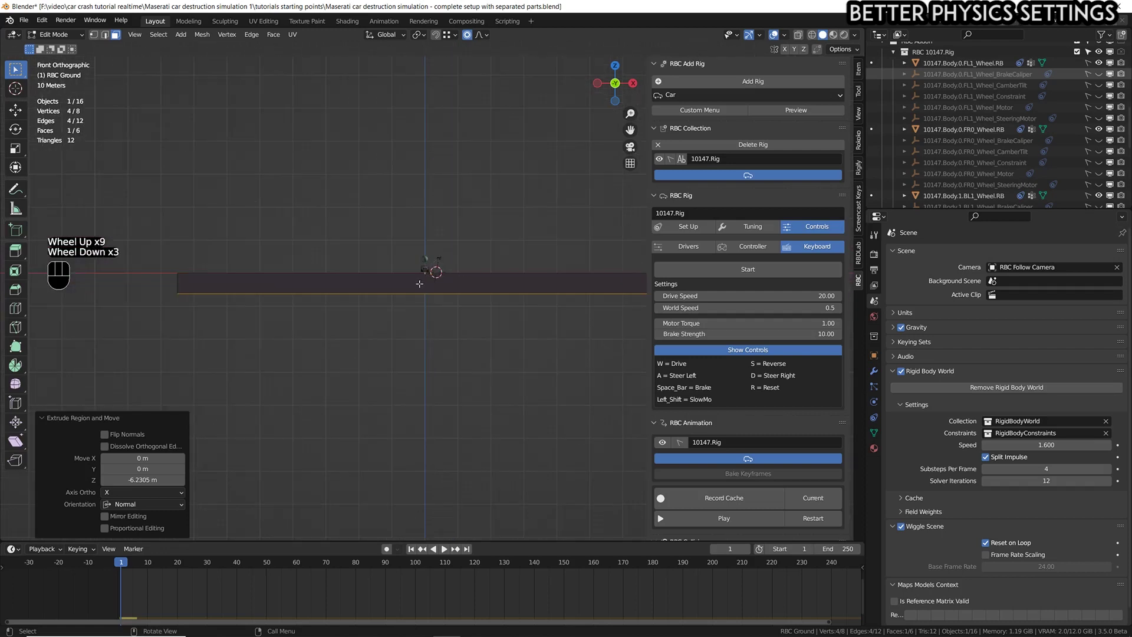
middle_click_drag(453, 254, 452, 312)
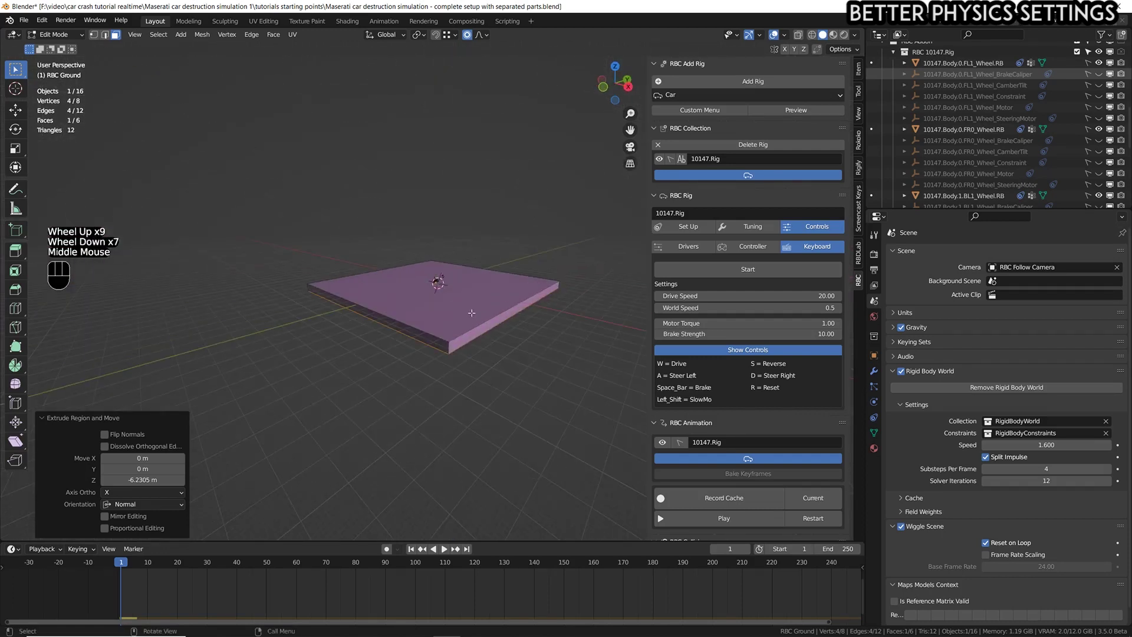
- Recalculate the normals of all the slab's faces to point outside and return to Object Mode
key("a")
scroll(495, 306, "up", 1)
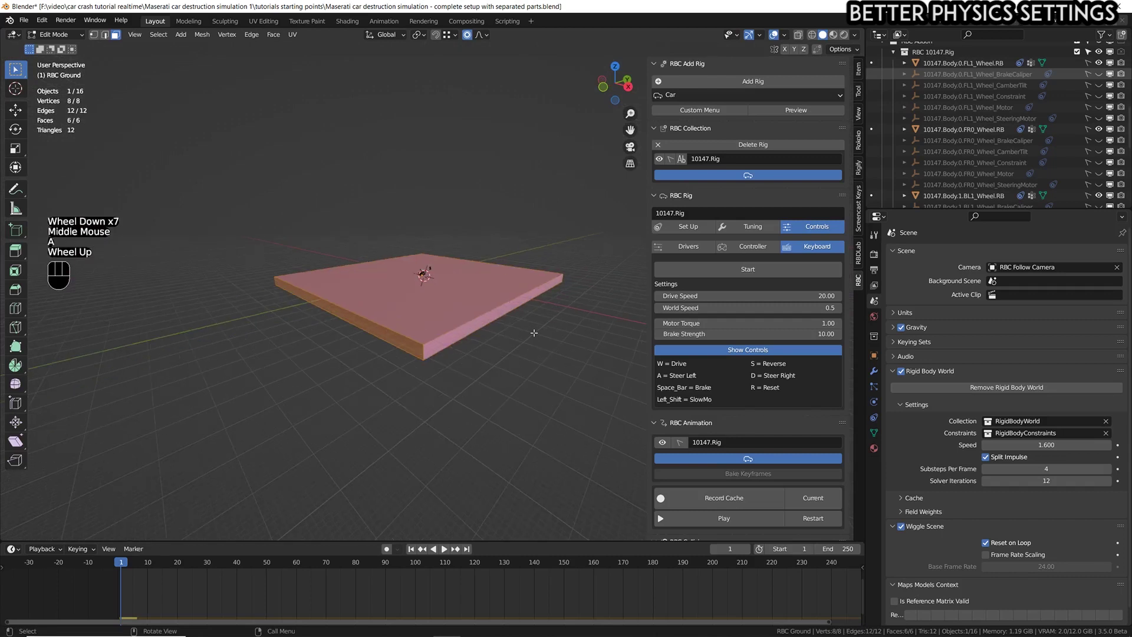
key("shift+n")
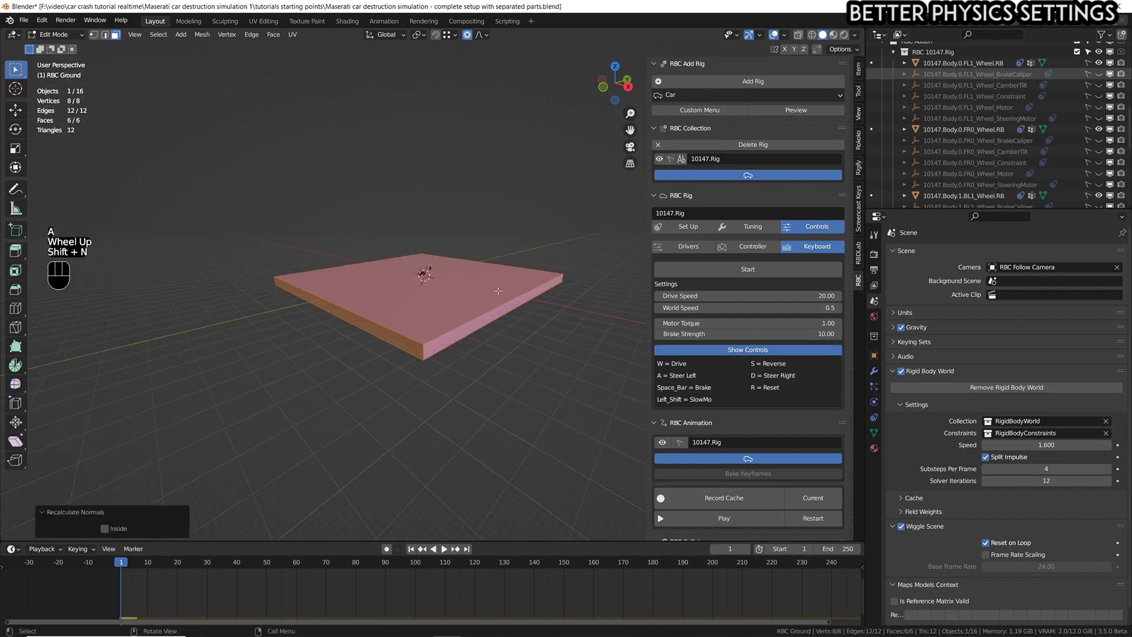
left_click(54, 35)
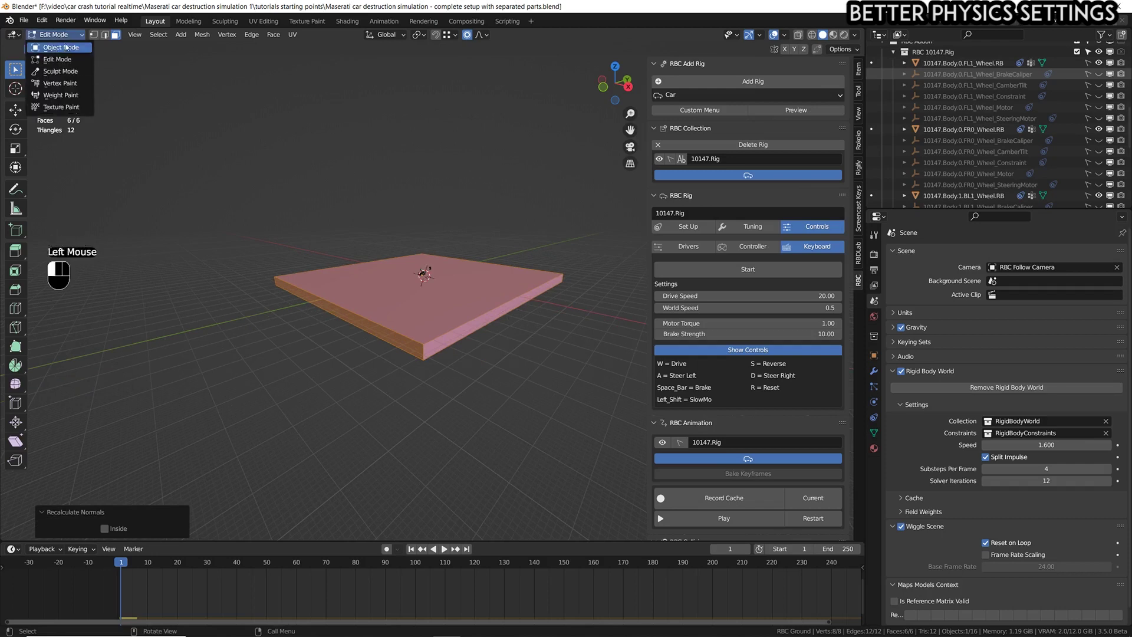
left_click(54, 49)
- Set the ground slab's origin to its center of mass (volume)
key("KP_1")
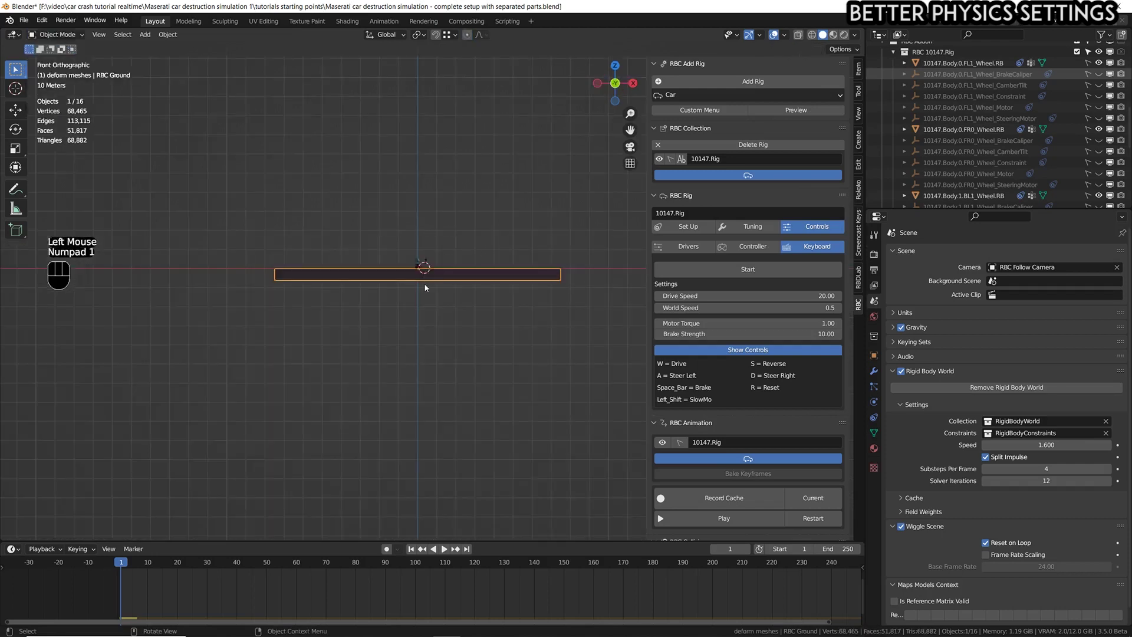
scroll(437, 272, "up", 8)
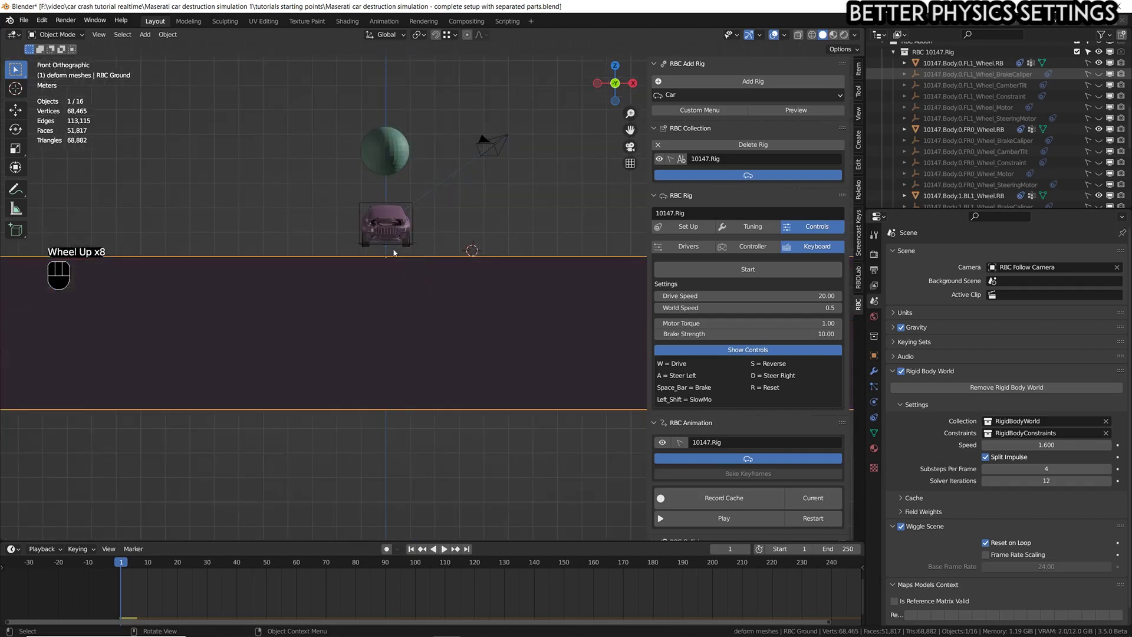
left_click(167, 34)
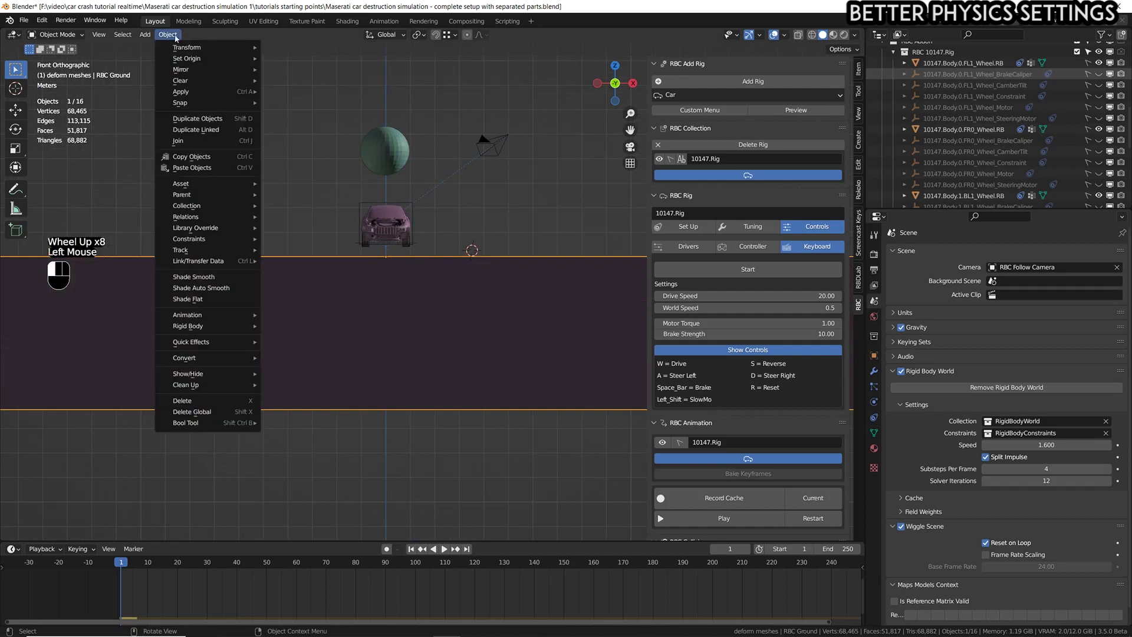
mouse_move(253, 59)
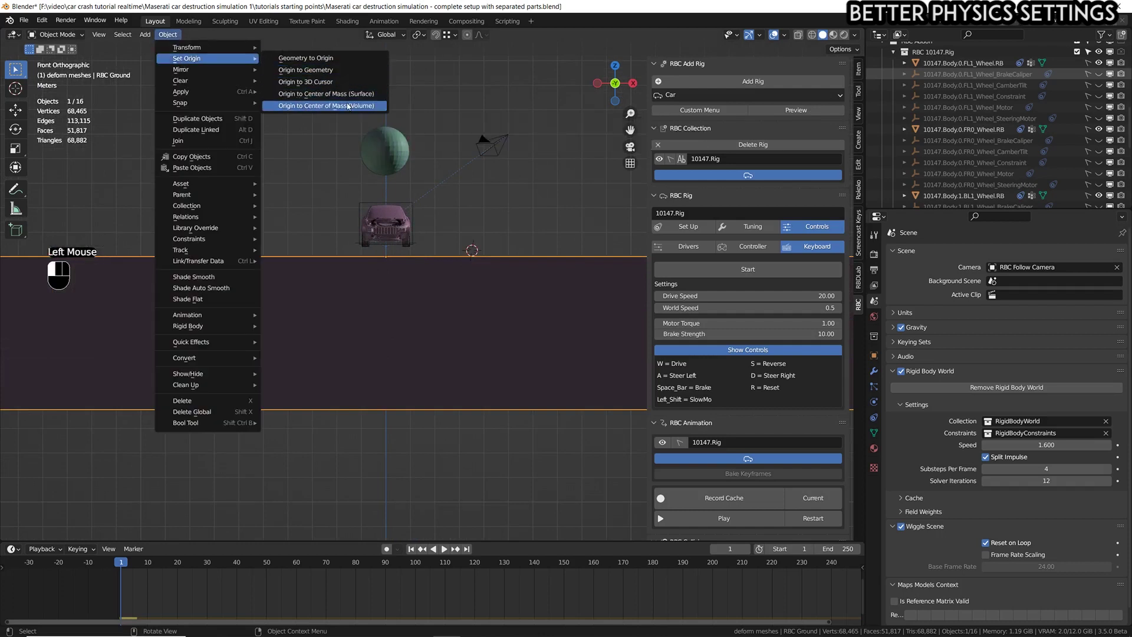
left_click(348, 107)
- Give RBC Ground Dynamic Paint physics of type Brush and add the brush
scroll(511, 336, "down", 8)
scroll(468, 311, "up", 3)
middle_click_drag(511, 336, 564, 355)
scroll(438, 313, "up", 5)
scroll(438, 313, "down", 1)
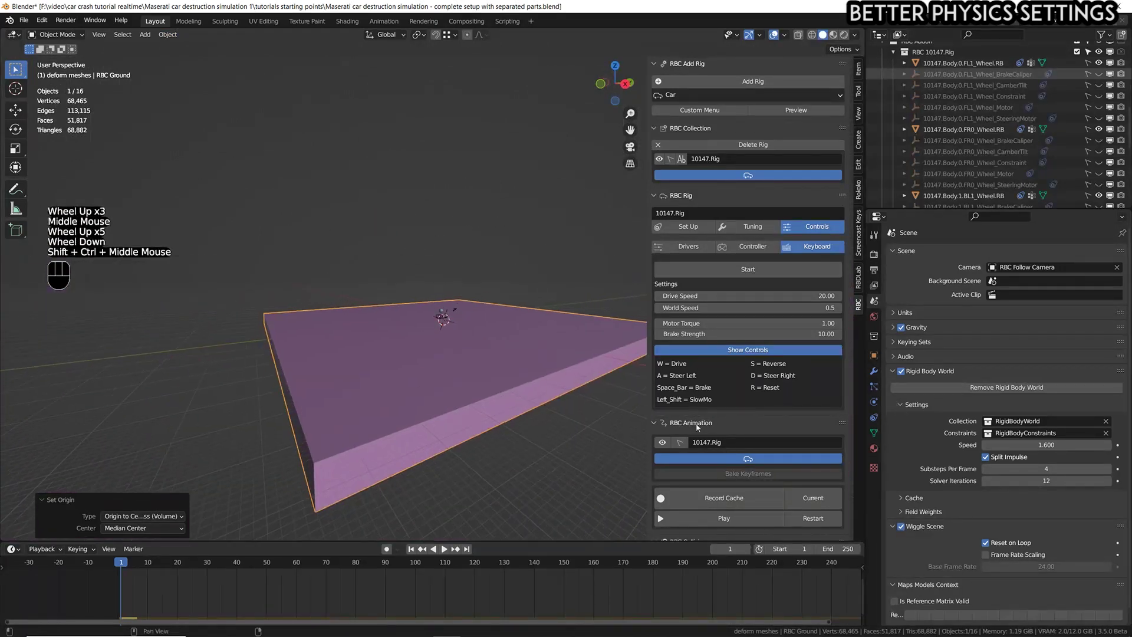
left_click(874, 402)
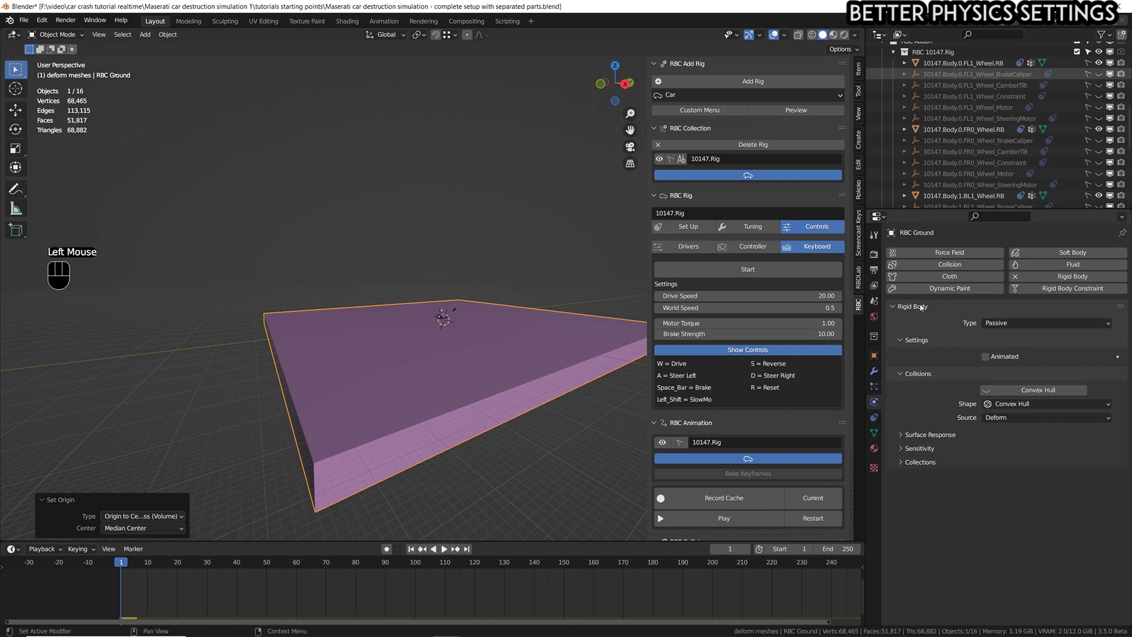
left_click(935, 289)
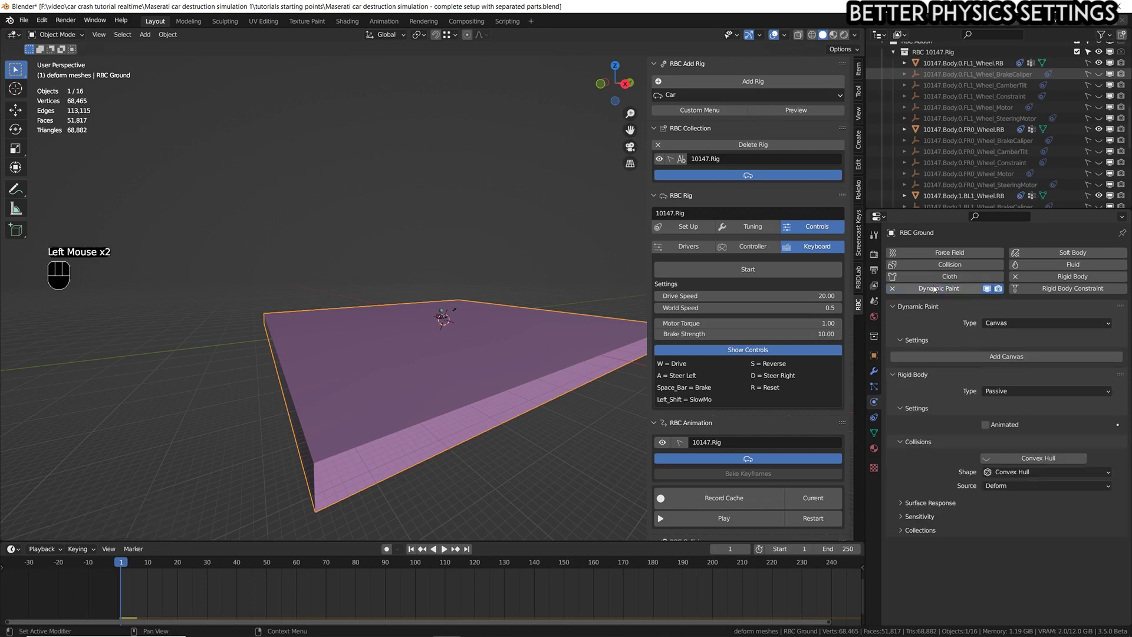
left_click(1032, 323)
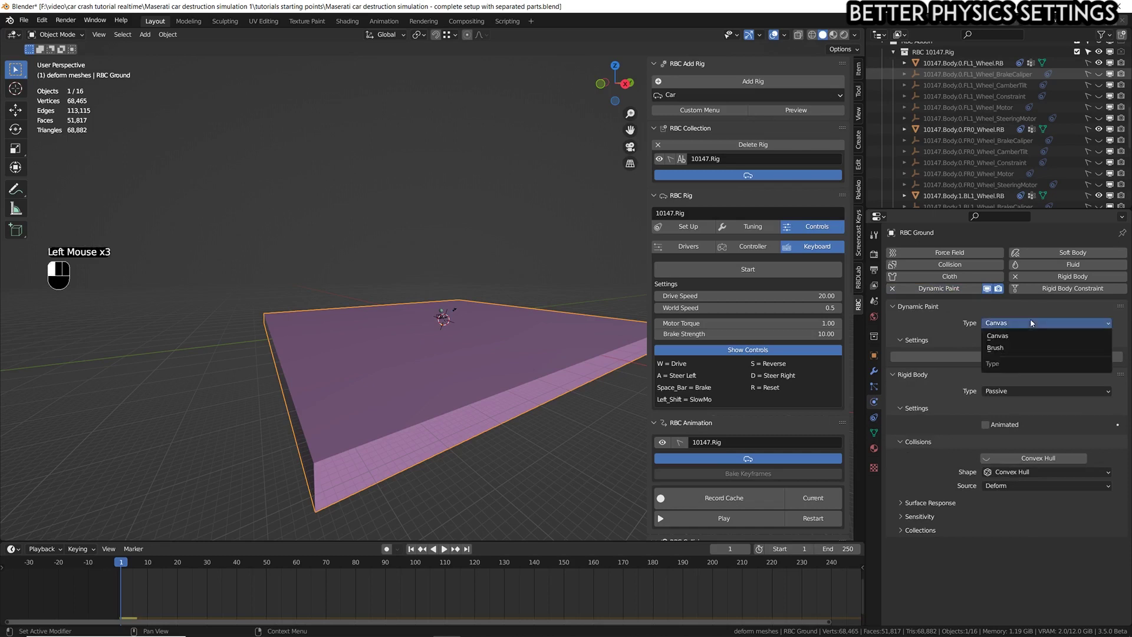
left_click(1012, 348)
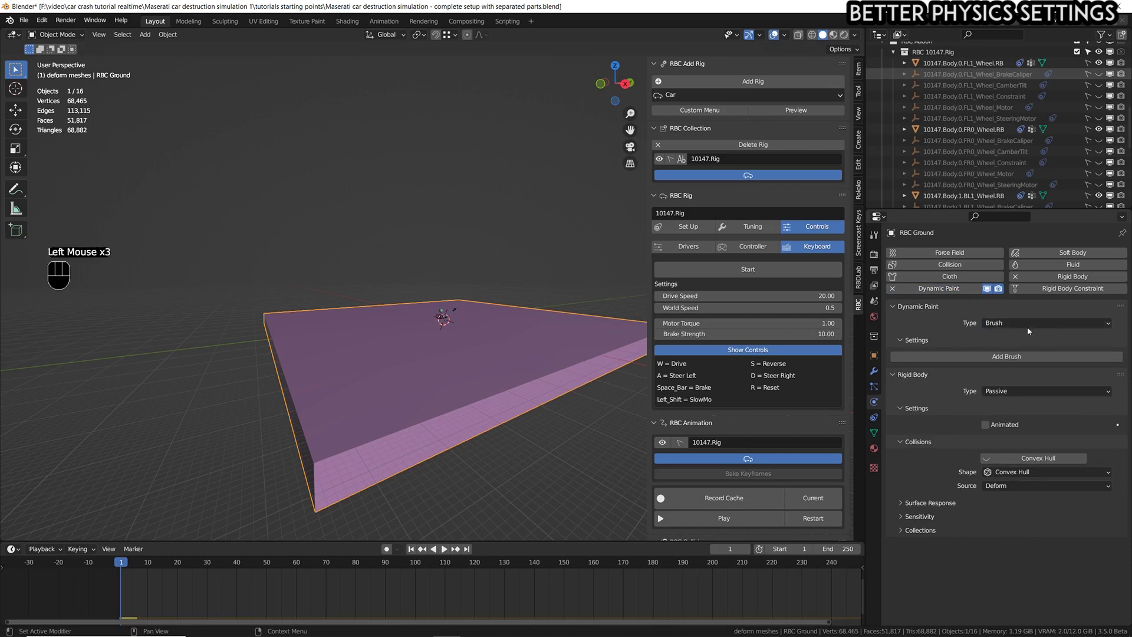
left_click(1008, 356)
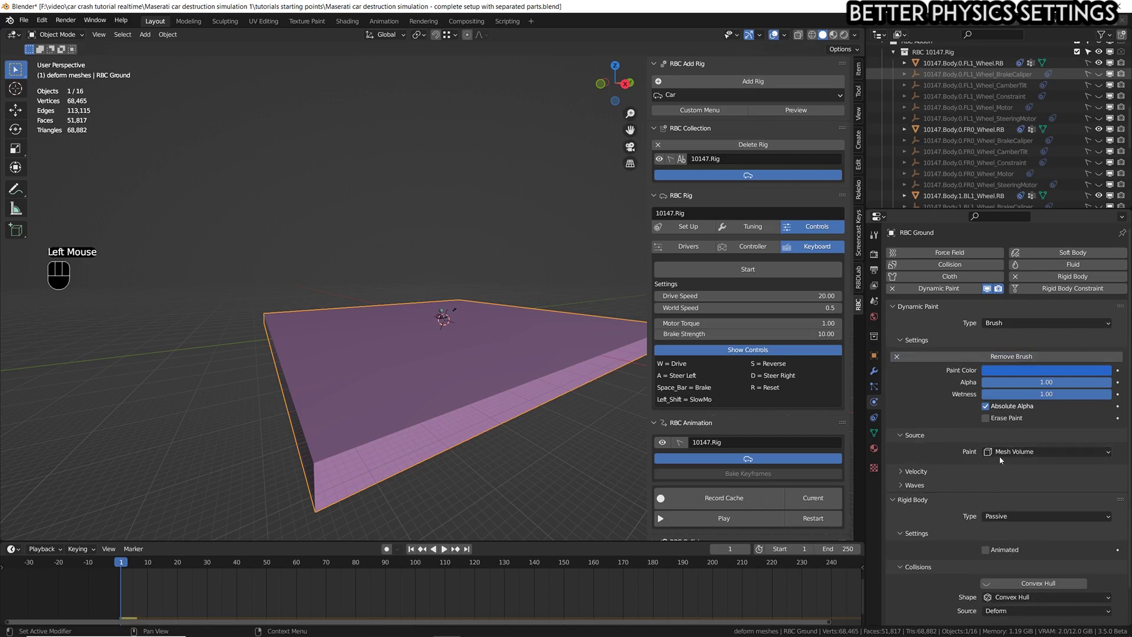
- Set the ground brush's paint source to Mesh Volume + Proximity with a distance of 0.01
left_click(1012, 452)
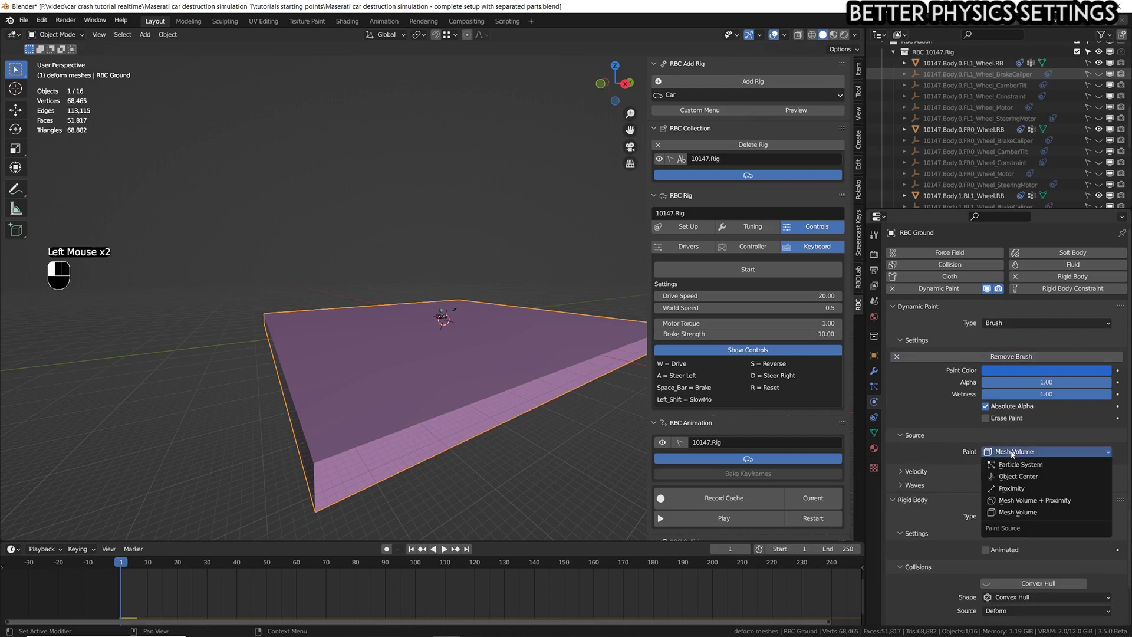
left_click(1030, 501)
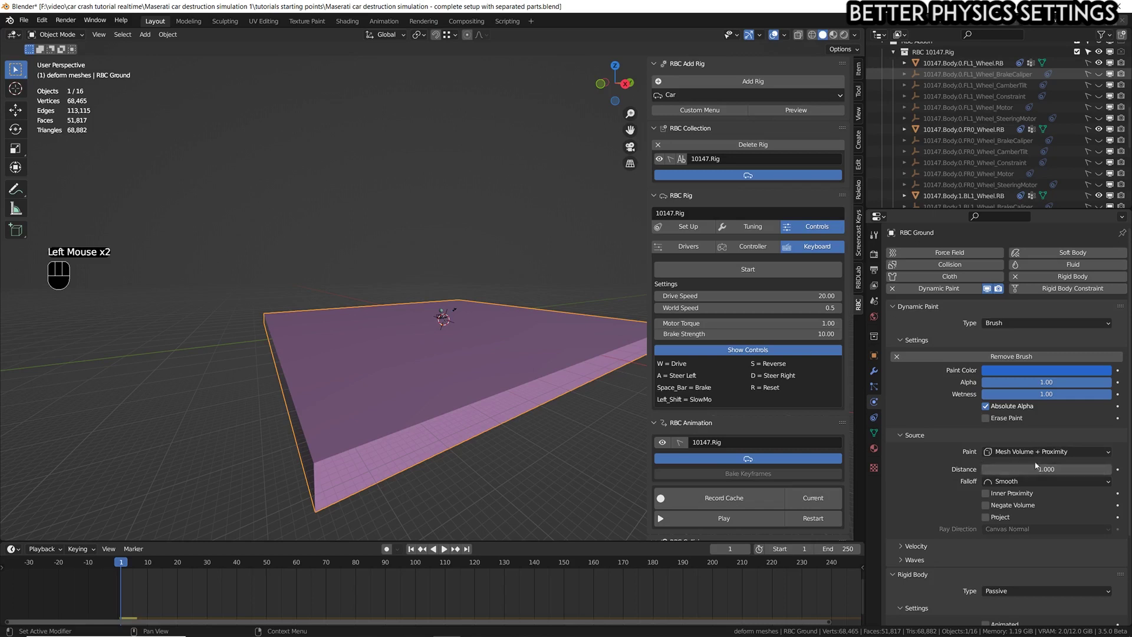
left_click(1064, 467)
type("0.0")
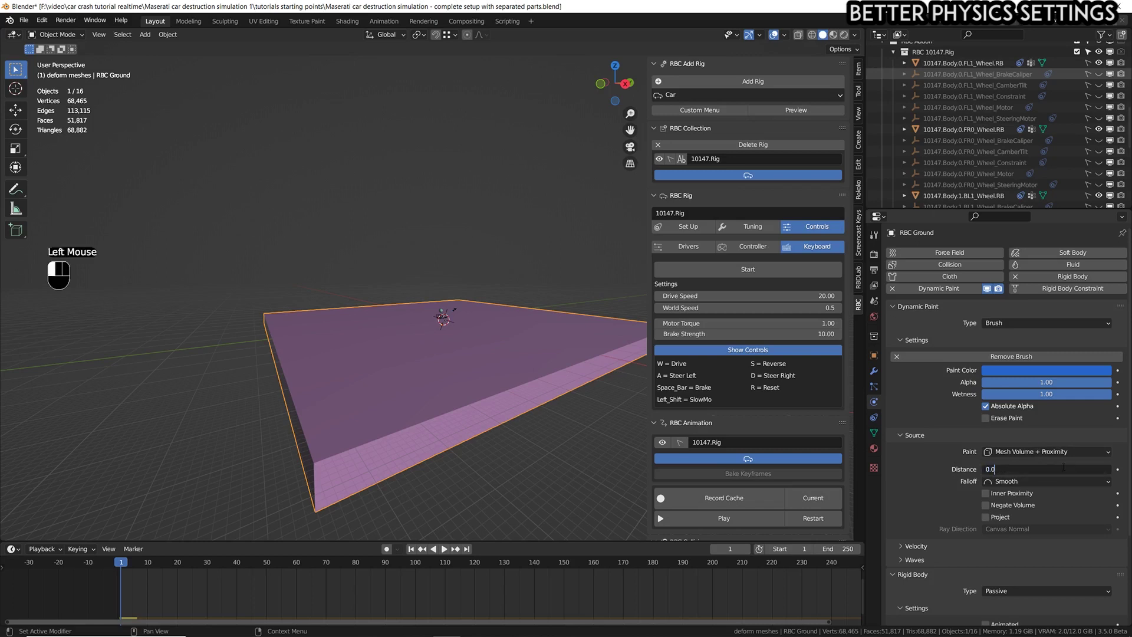
type("1")
right_click(1087, 369)
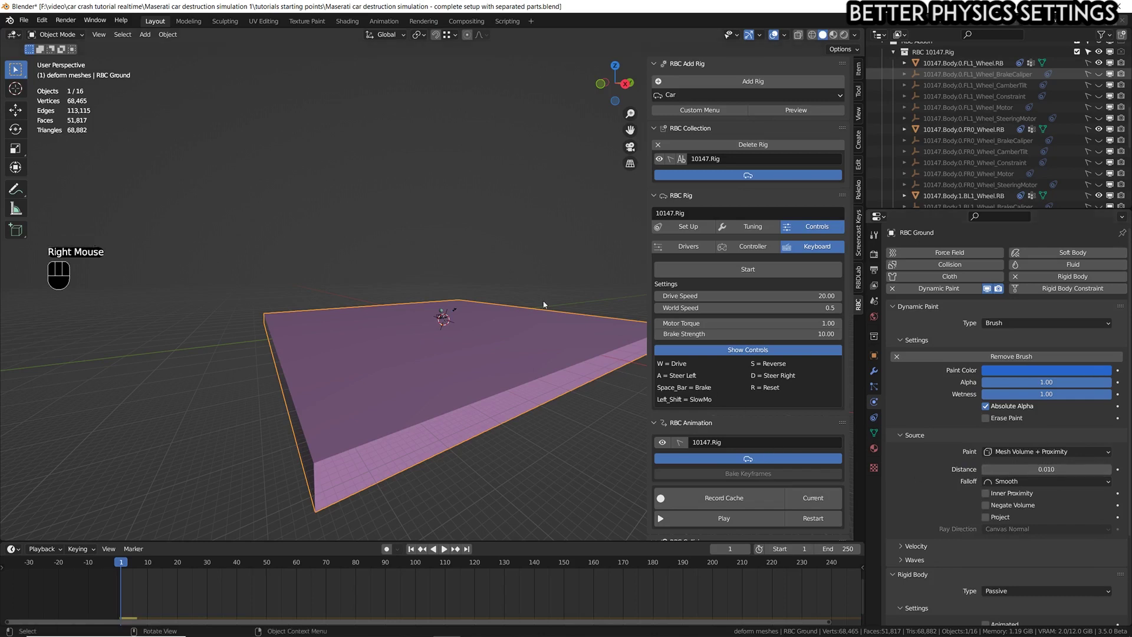
- Show the car from the right side in a maximized viewport without overlays and save the file
key("KP_3")
scroll(471, 339, "up", 7)
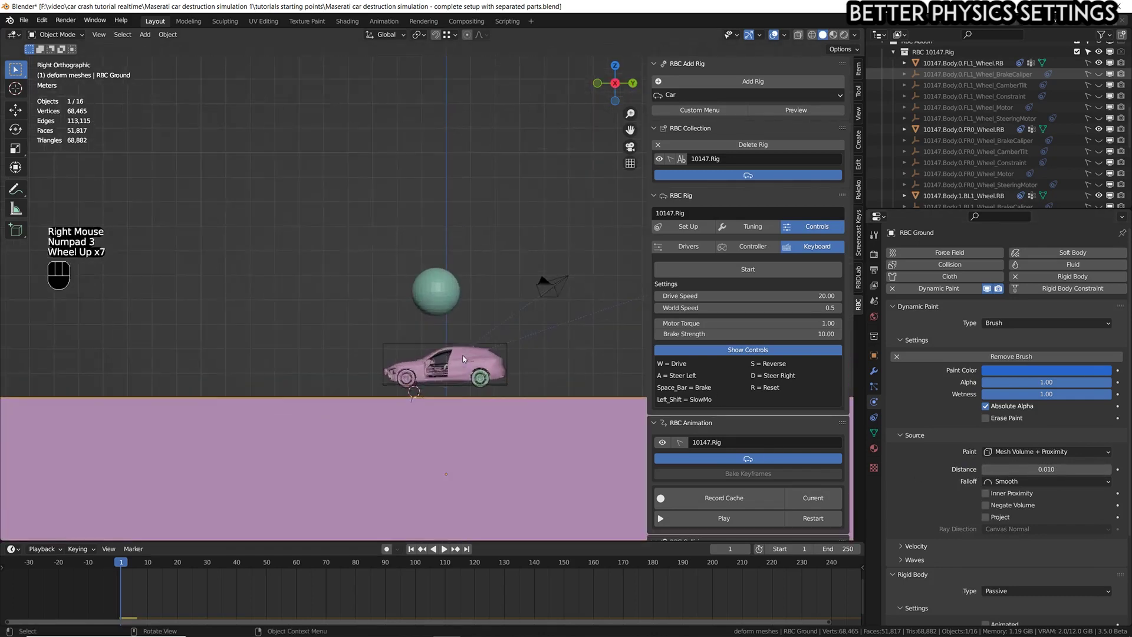
scroll(472, 373, "up", 4)
middle_click_drag(470, 387, 481, 306, "shift")
key("shift+alt+z")
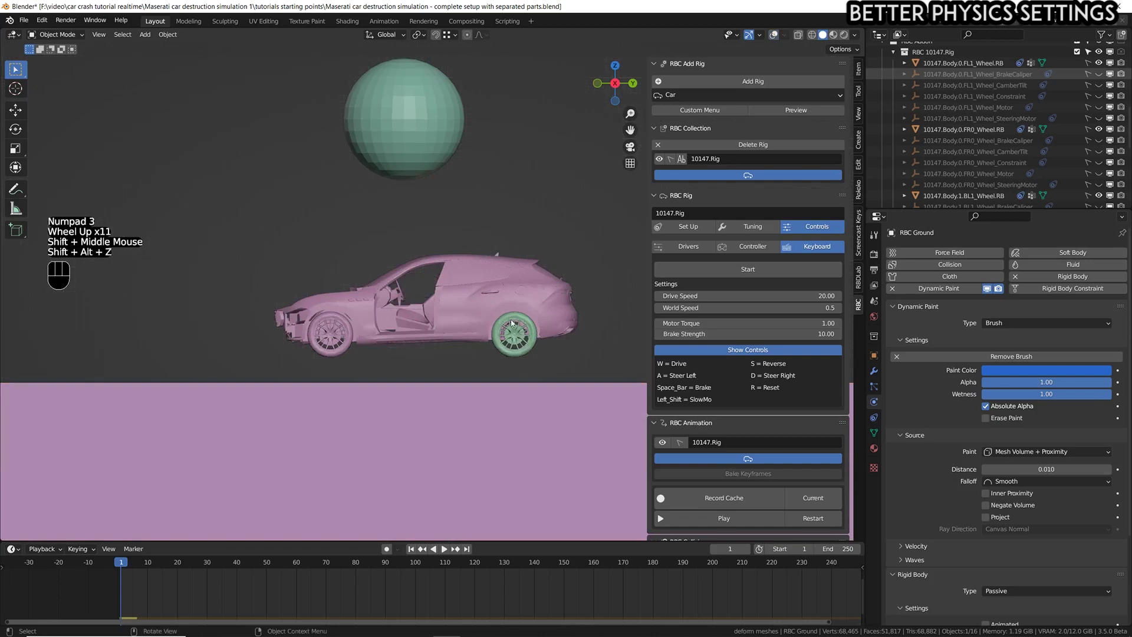
key("ctrl+space")
middle_click_drag(655, 360, 649, 373, "shift")
key("ctrl+s")
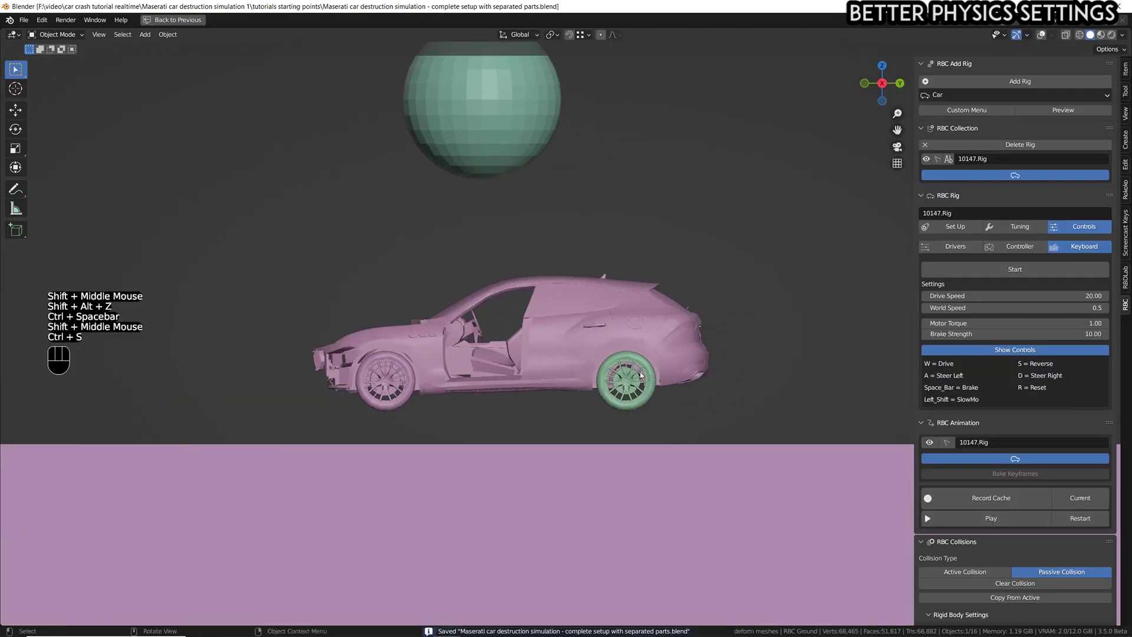
- Play the simulation repeatedly from the first frame to check how the car drops onto and rests on the ground
scroll(565, 422, "up", 1)
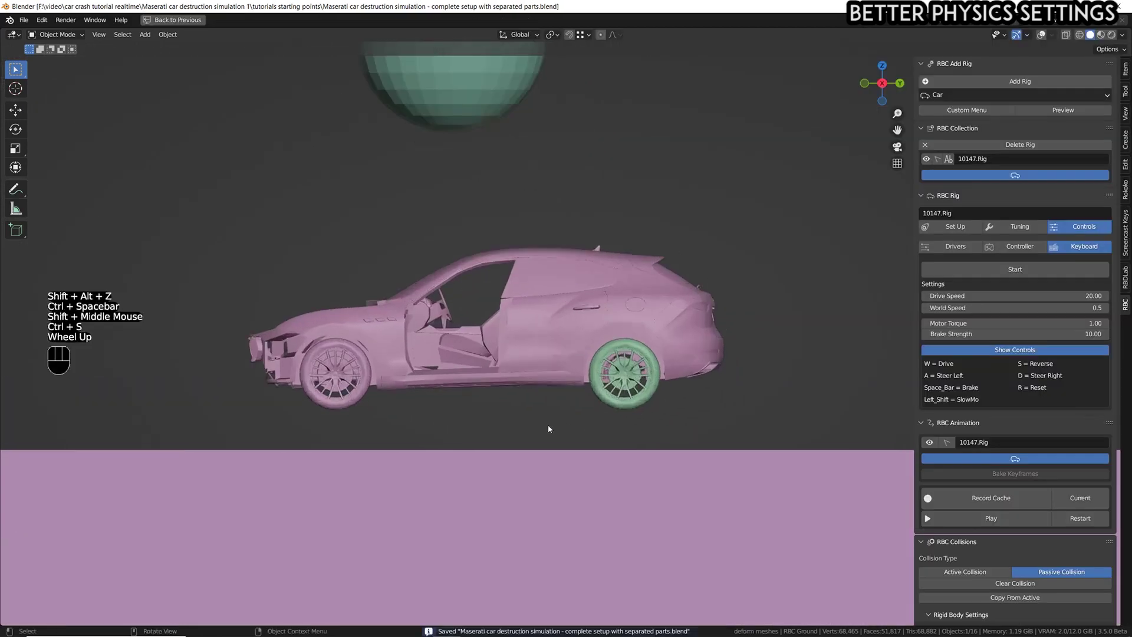
key("space")
key("space")
key("shift+Left")
key("space")
key("shift+Left")
key("space")
key("space")
key("shift+Left")
key("space")
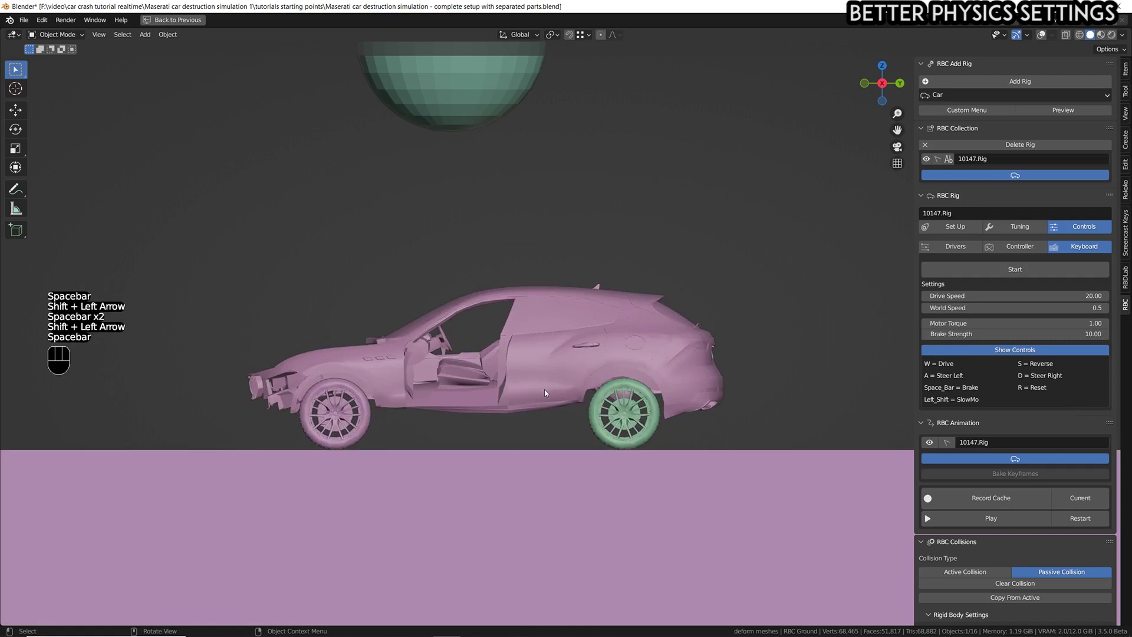
key("shift+Left")
key("space")
key("space")
key("shift+Left")
key("space")
key("space")
key("shift+Left")
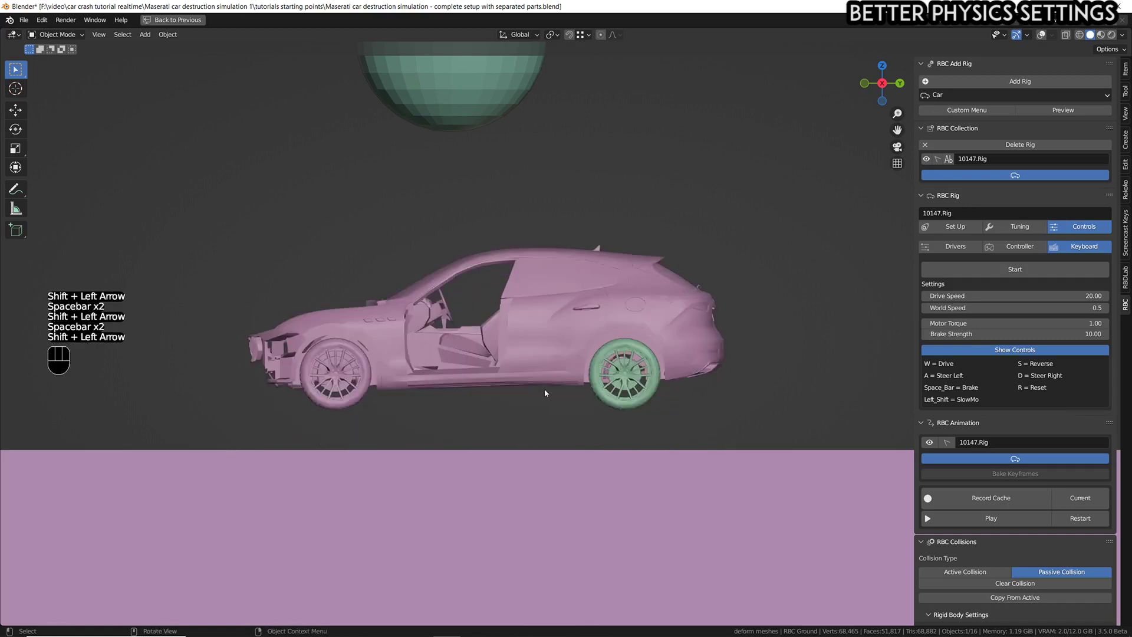
scroll(500, 399, "up", 2)
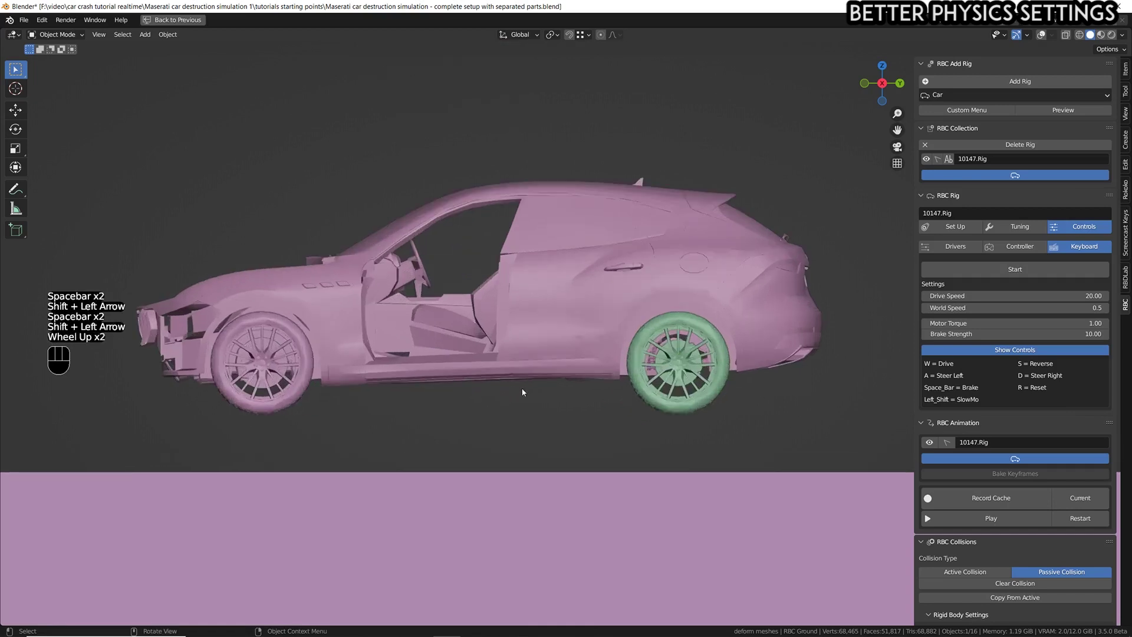
key("space")
key("space")
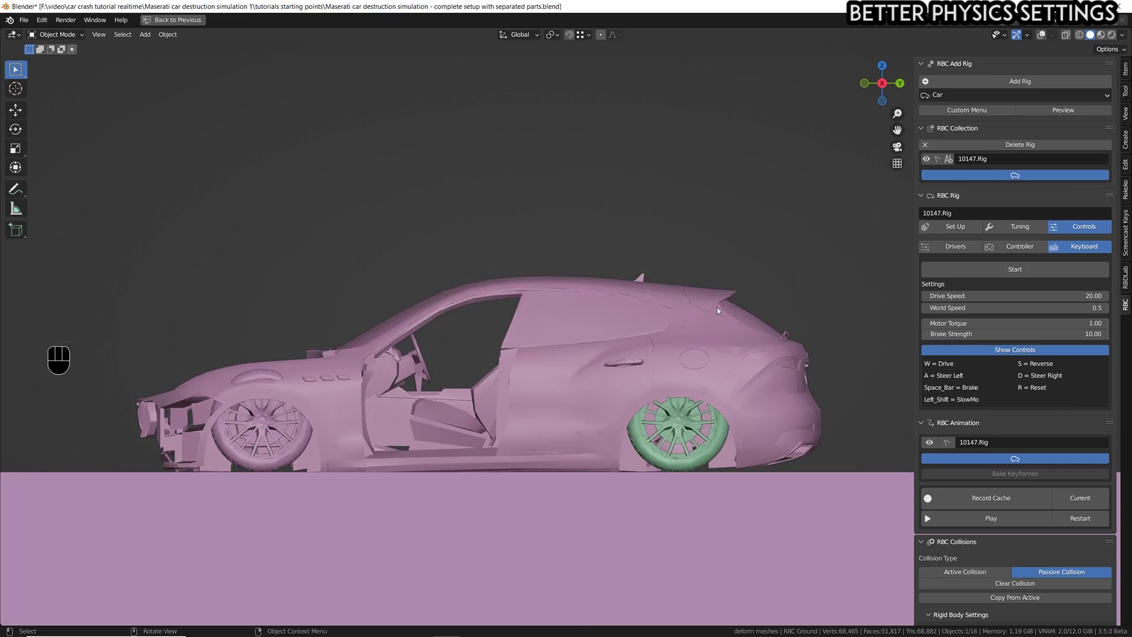
scroll(717, 308, "down", 4)
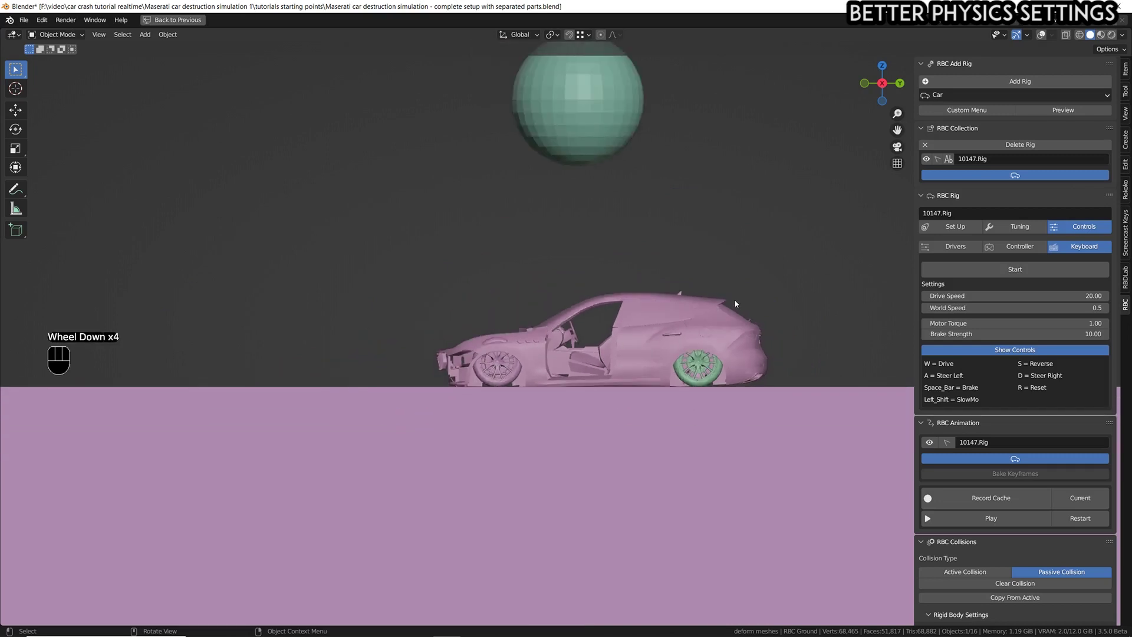
- Show the viewport overlays and examine how the car's body and wheels sit on the ground from the right side
key("shift+alt+z")
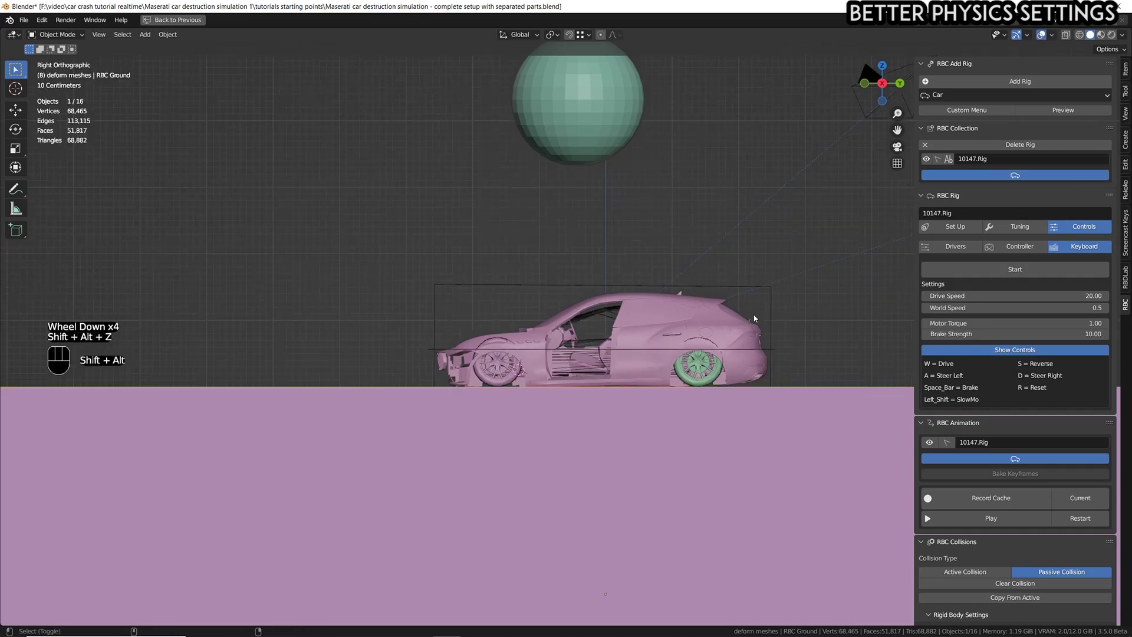
scroll(708, 399, "up", 4)
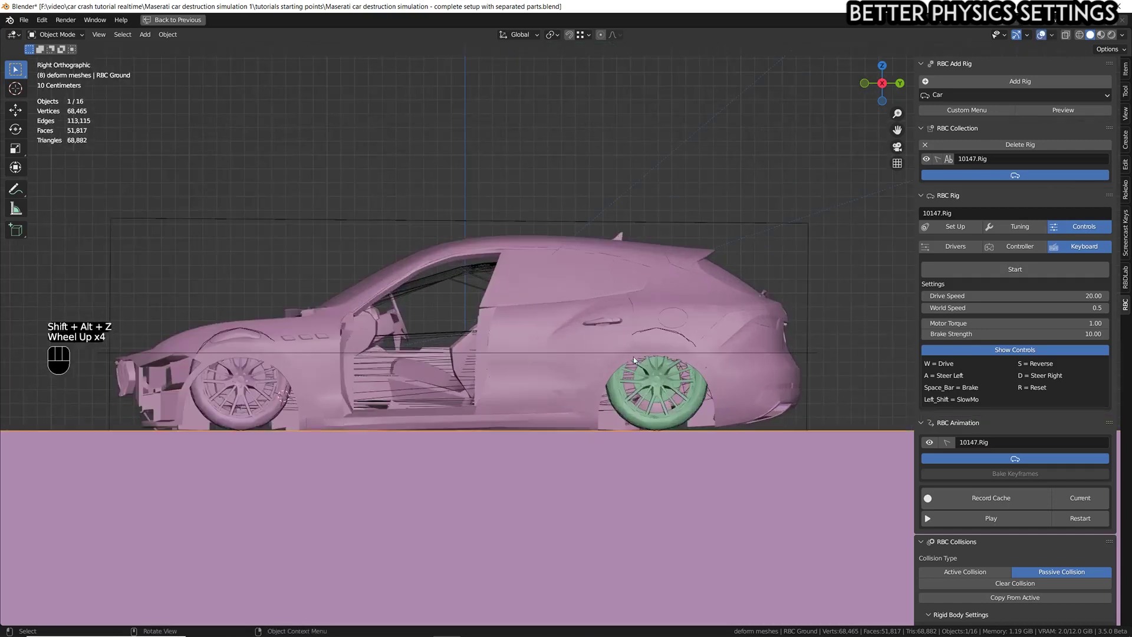
scroll(1032, 317, "down", 3)
scroll(1032, 316, "up", 4)
scroll(1081, 367, "down", 1)
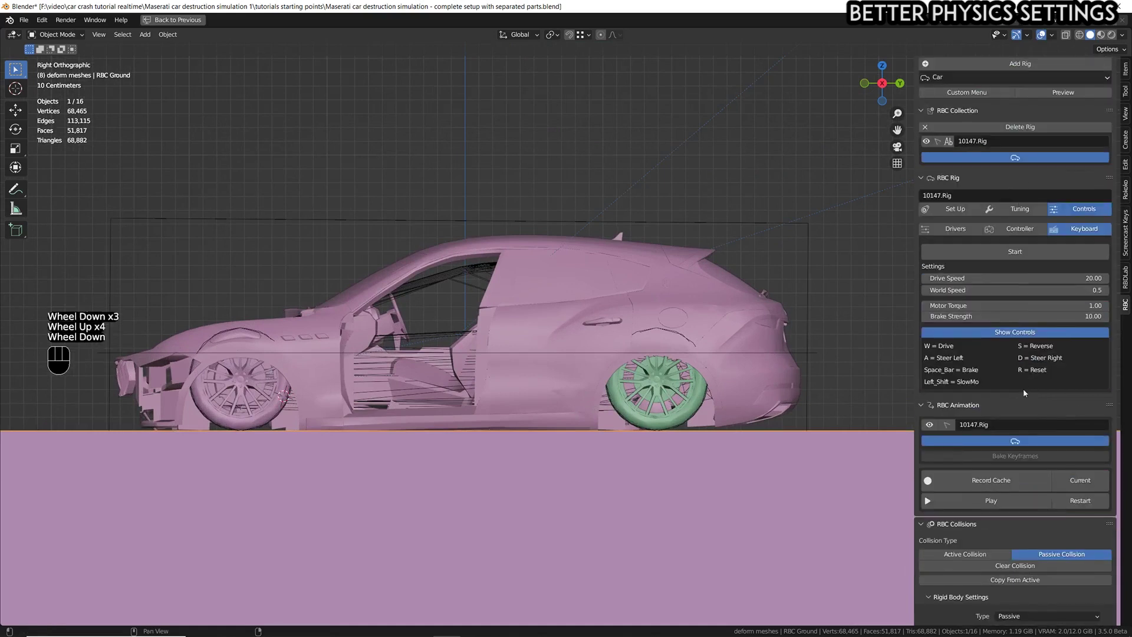
scroll(655, 354, "down", 2)
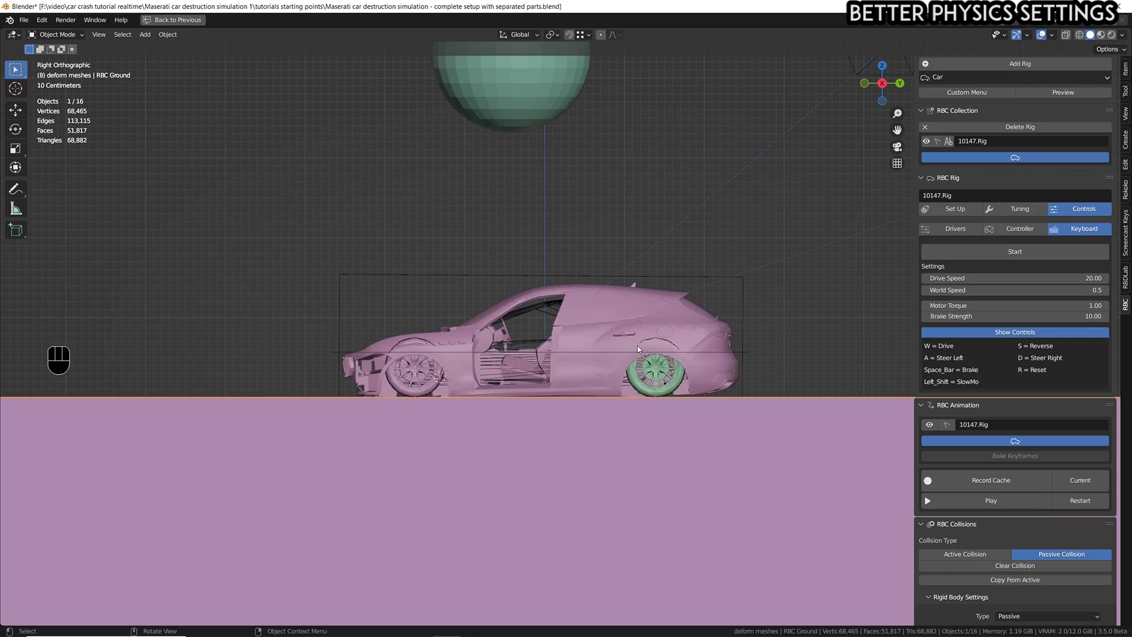
scroll(638, 346, "down", 2)
scroll(656, 339, "up", 3)
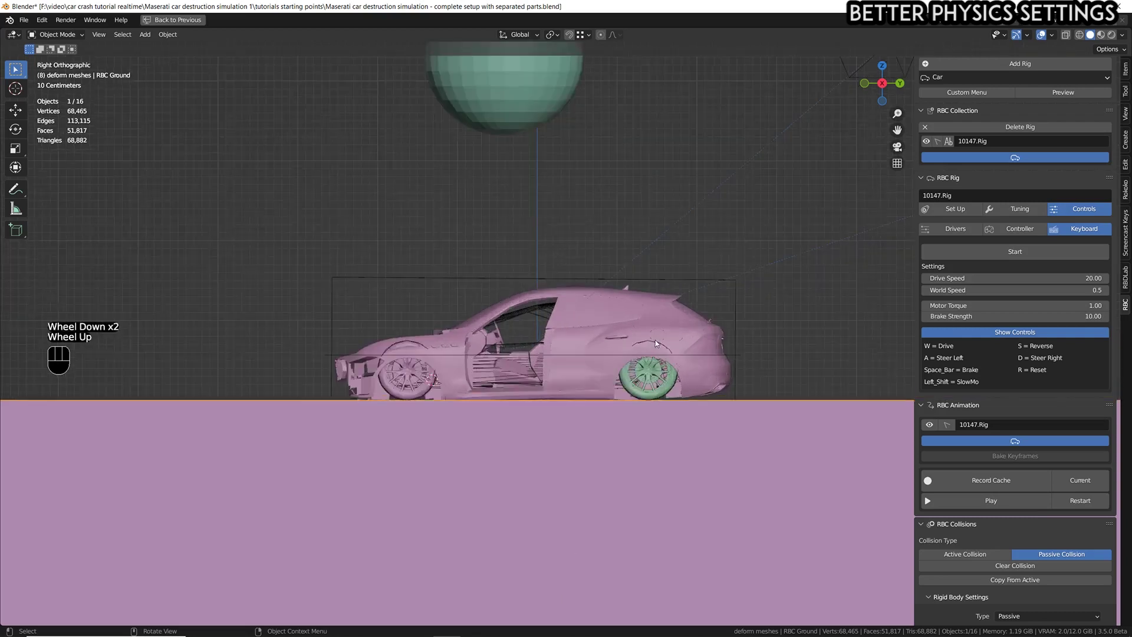
- Replay the simulation from the first frame to check the car's drop onto the ground, keeping the sphere in view
key("space")
key("shift+Left")
key("space")
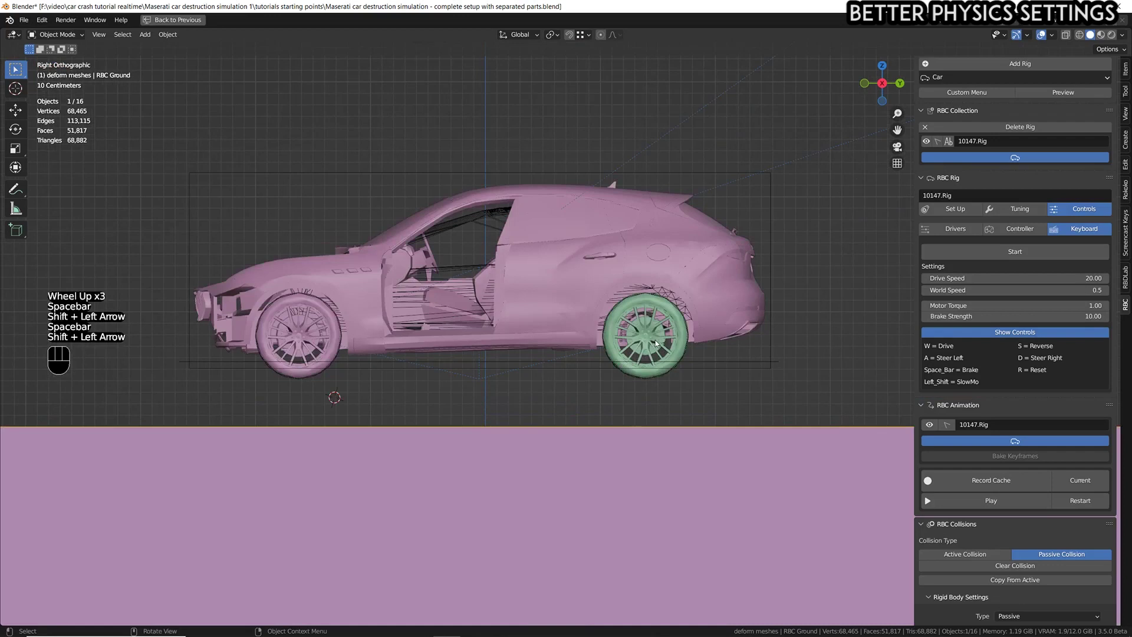
key("shift+Left")
scroll(656, 340, "down", 2)
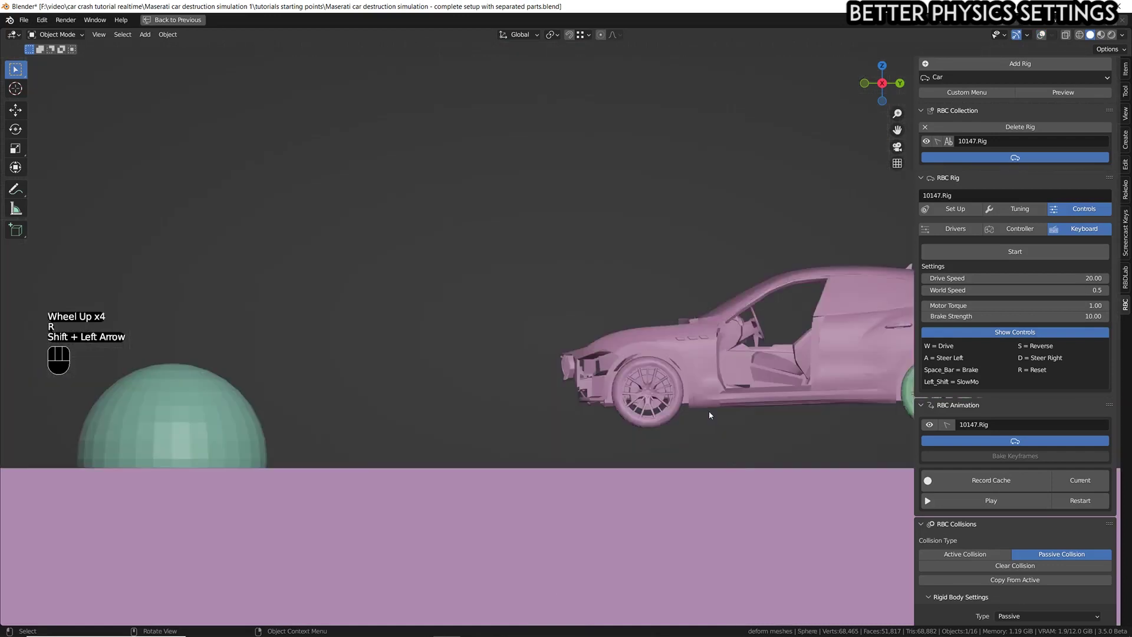
middle_click_drag(710, 415, 607, 412, "shift")
scroll(608, 413, "down", 1)
key("space")
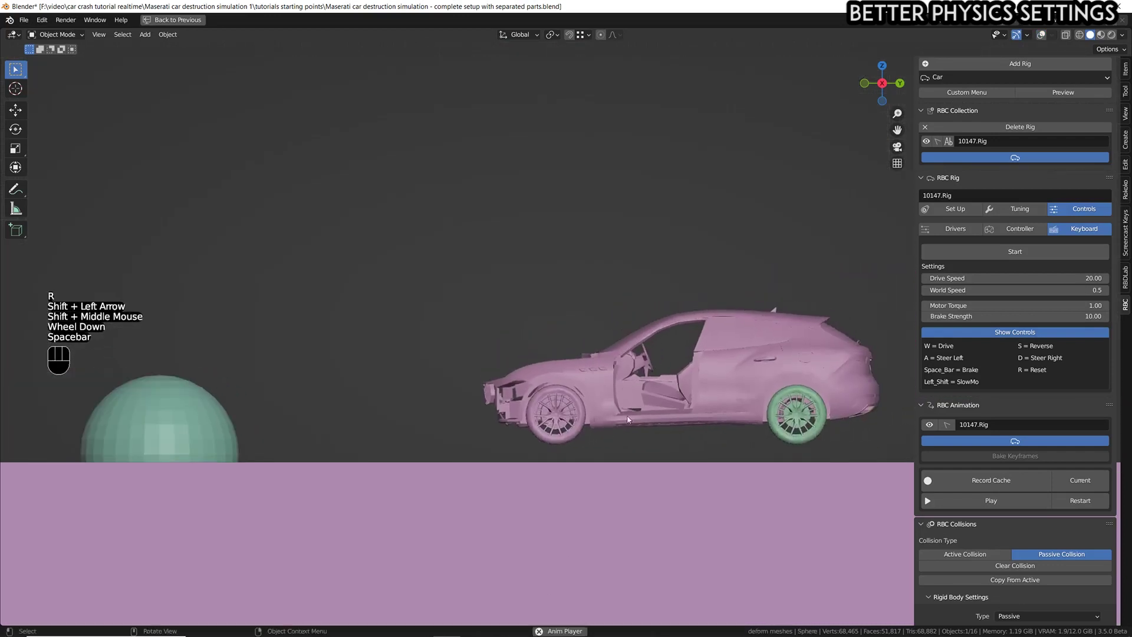
key("space")
key("shift+Left")
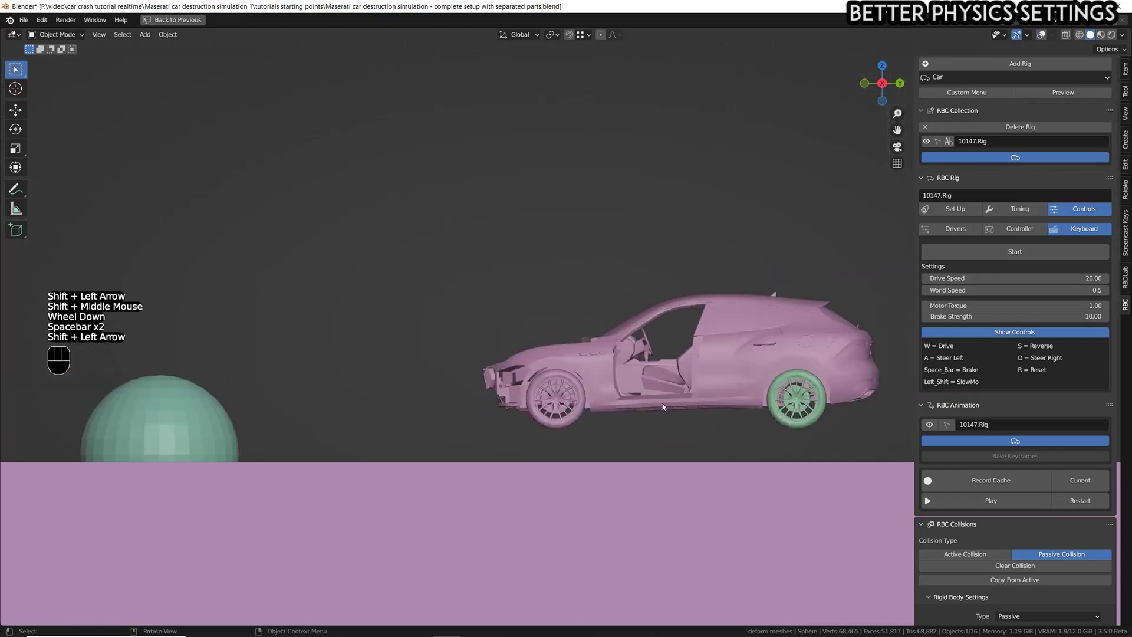
- Save the file and show the viewport overlays
key("shift+alt+z")
key("shift+alt+z")
key("ctrl+s")
key("shift+alt+z")
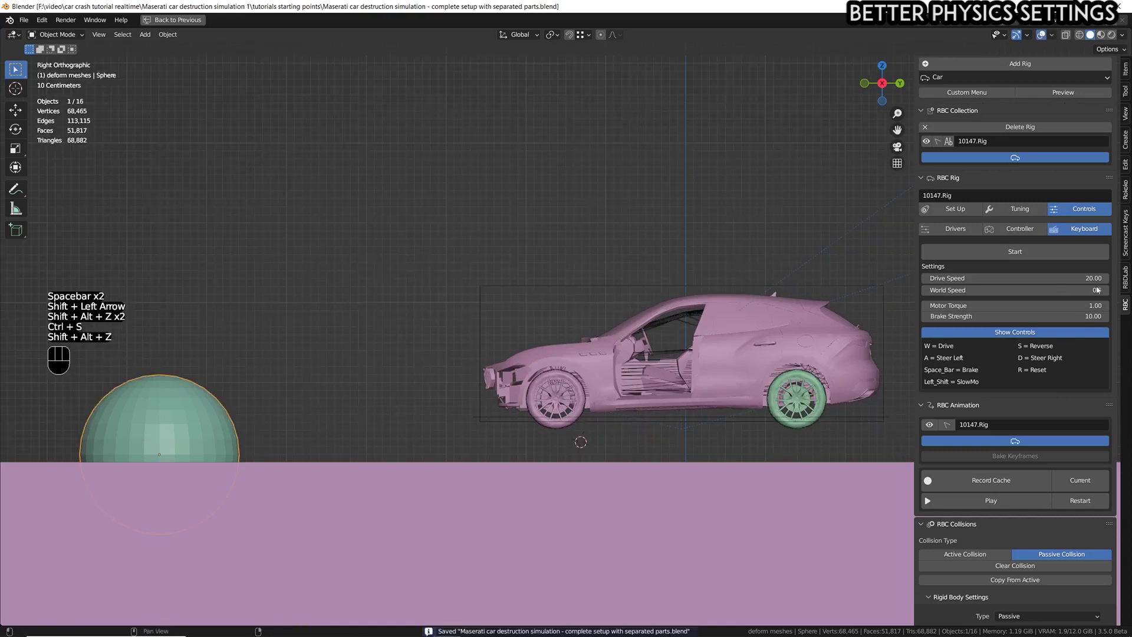
- Set the car rig's suspension Spring Stiffness to 2000 and hide the viewport overlays
left_click(1021, 210)
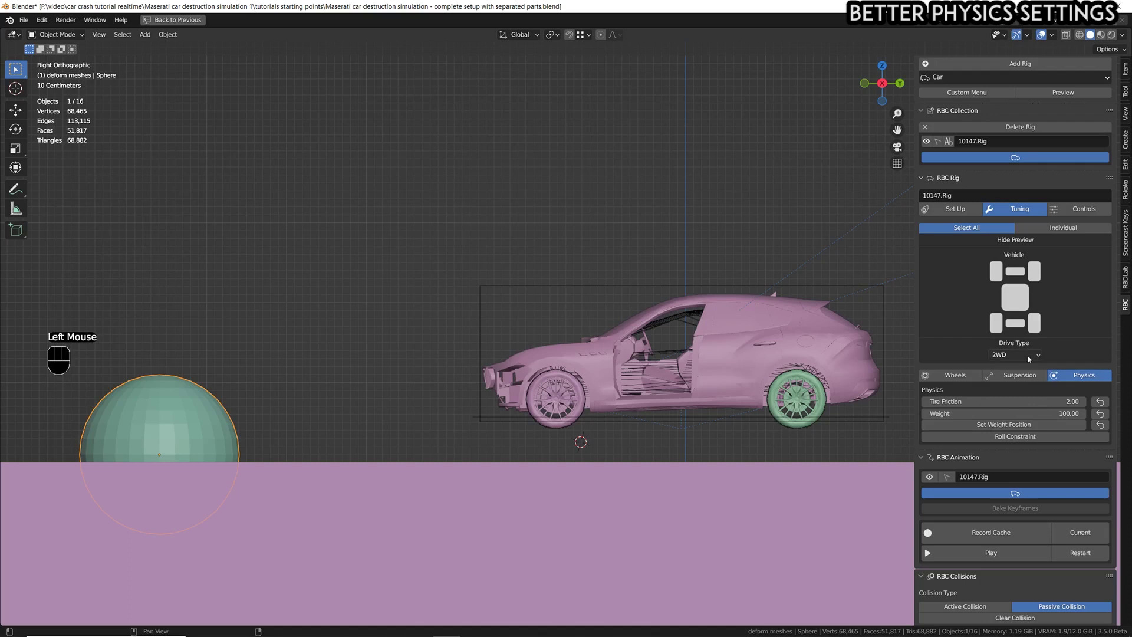
left_click(1012, 378)
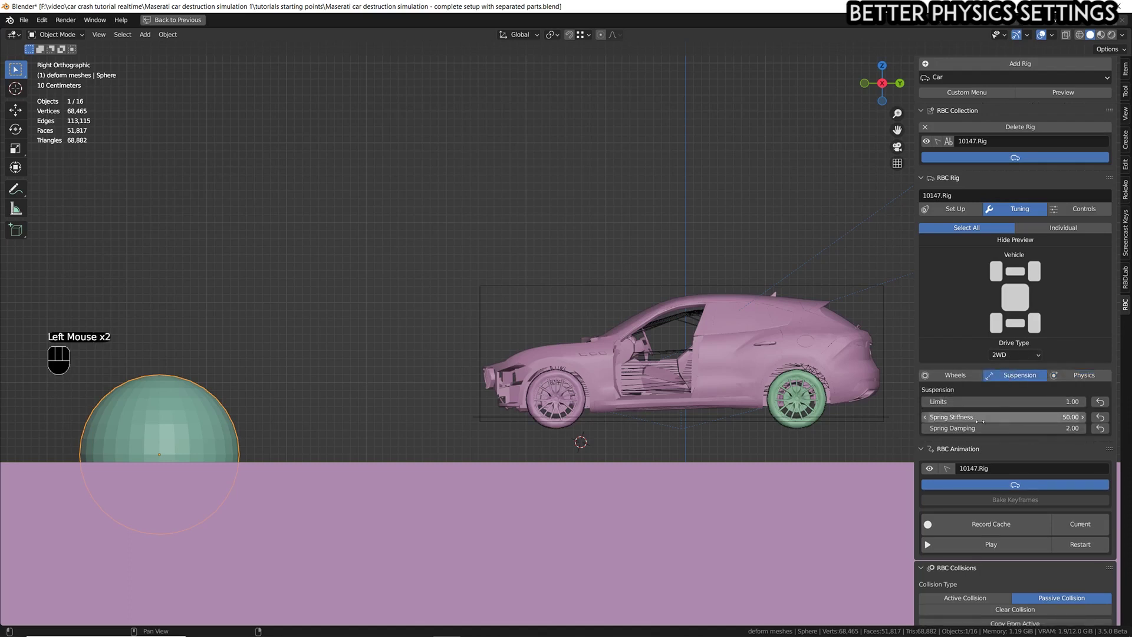
left_click(1054, 414)
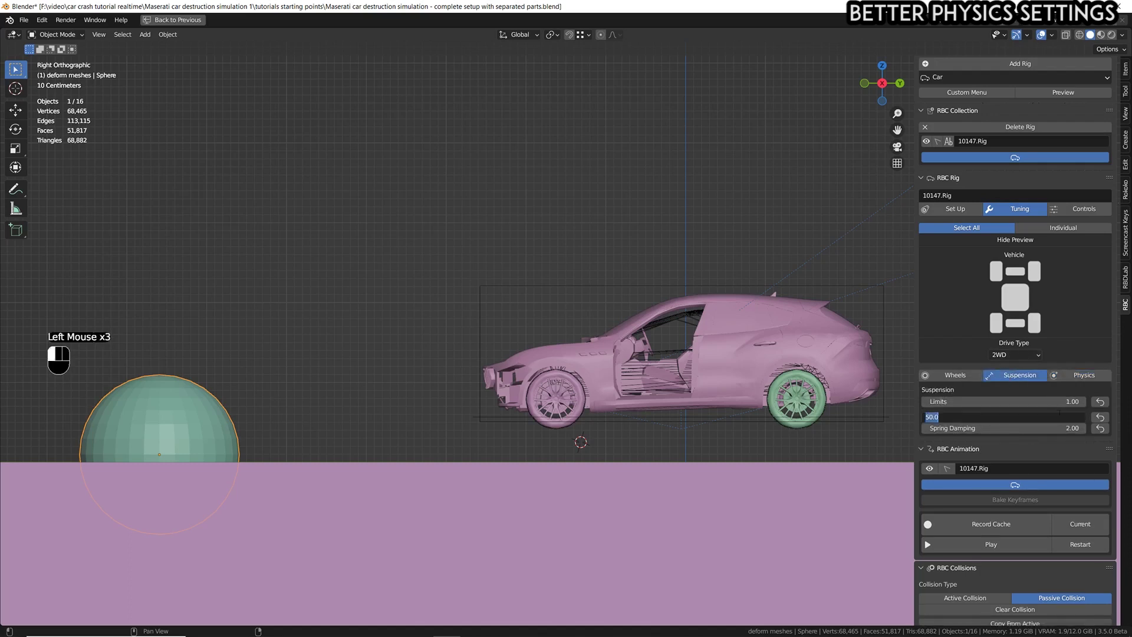
key("shift+alt+z")
type("2000")
key("Return")
- Replay the simulation several times from the first frame to check how the stiffer suspension holds the car body
key("space")
key("space")
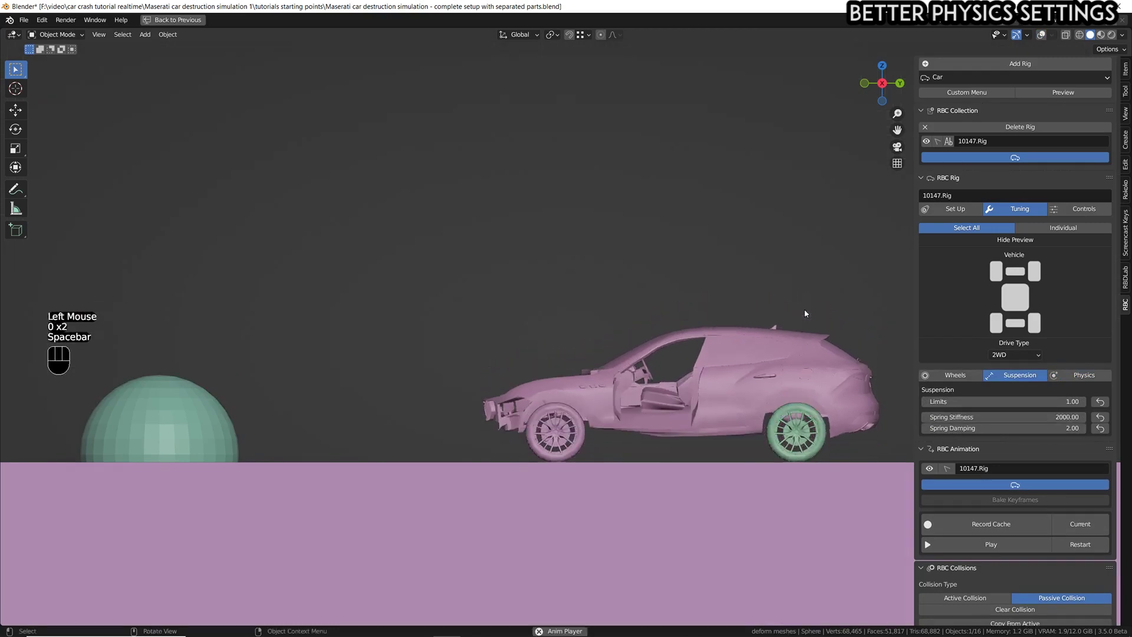
key("shift+Left")
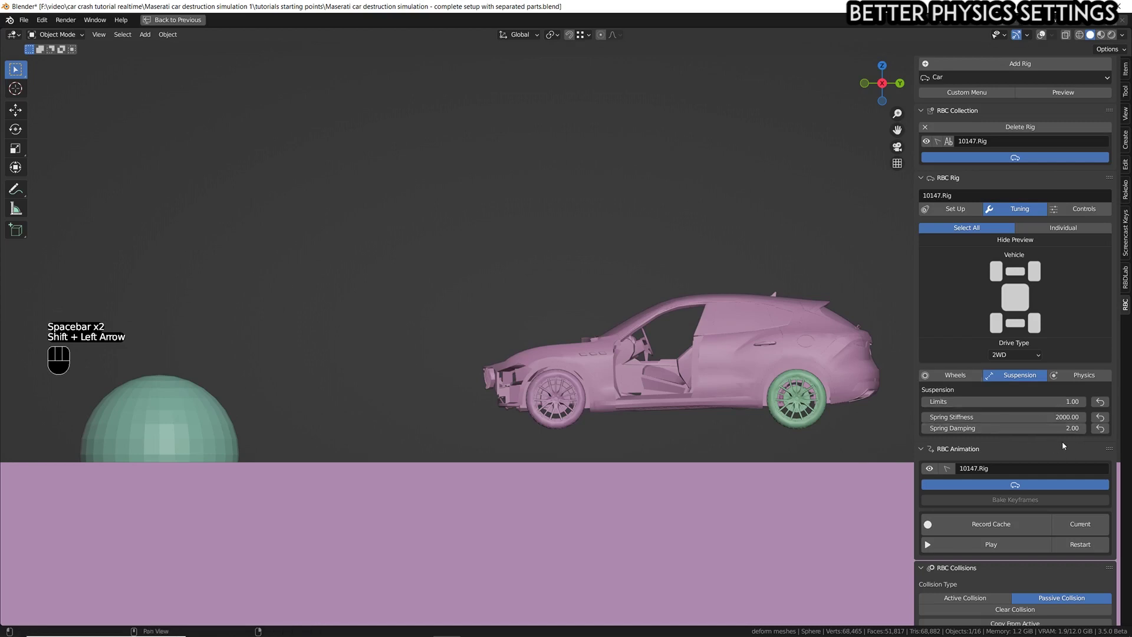
key("space")
key("space")
key("shift+Left")
key("space")
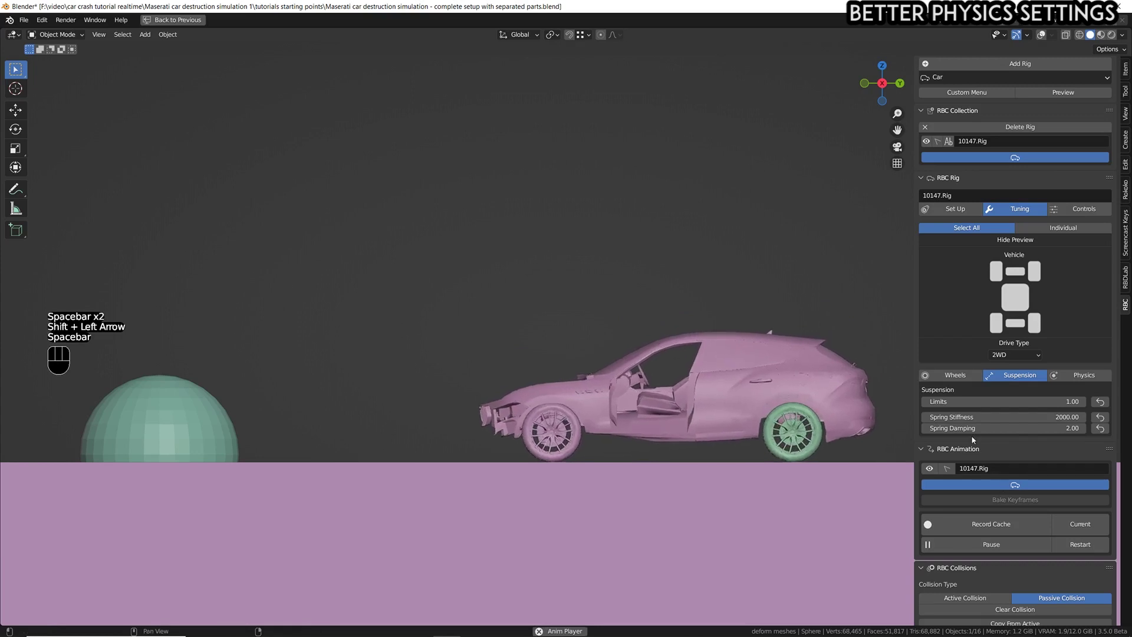
key("space")
key("shift+Left")
key("space")
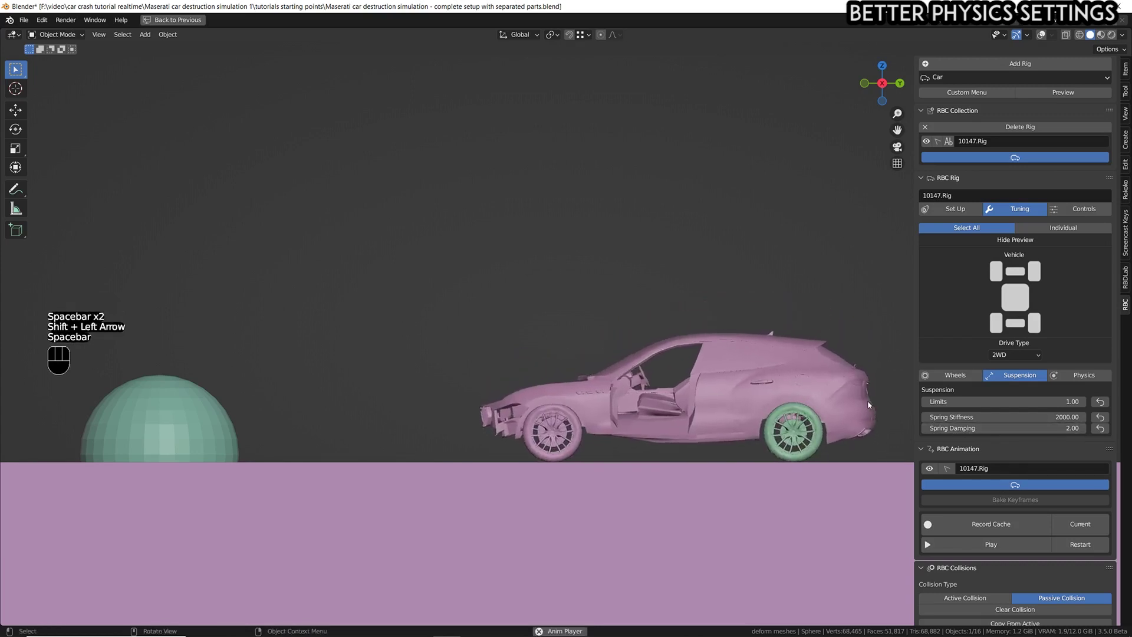
key("space")
key("shift+Left")
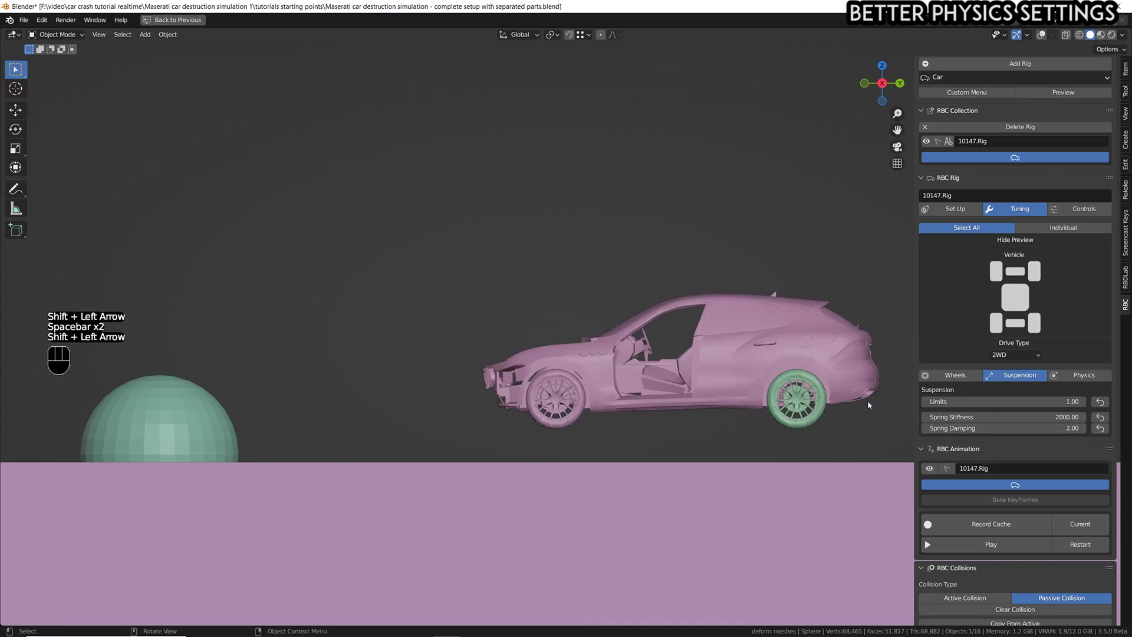
key("space")
key("space")
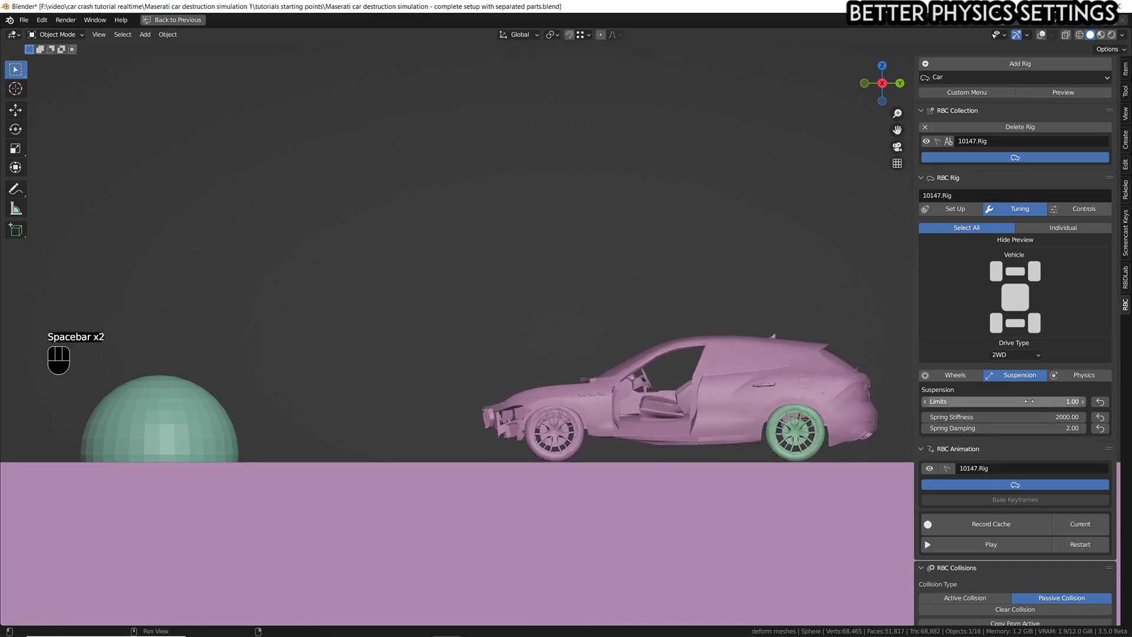
- Set the suspension Limits of the car rig to 0.8
left_click(1069, 400)
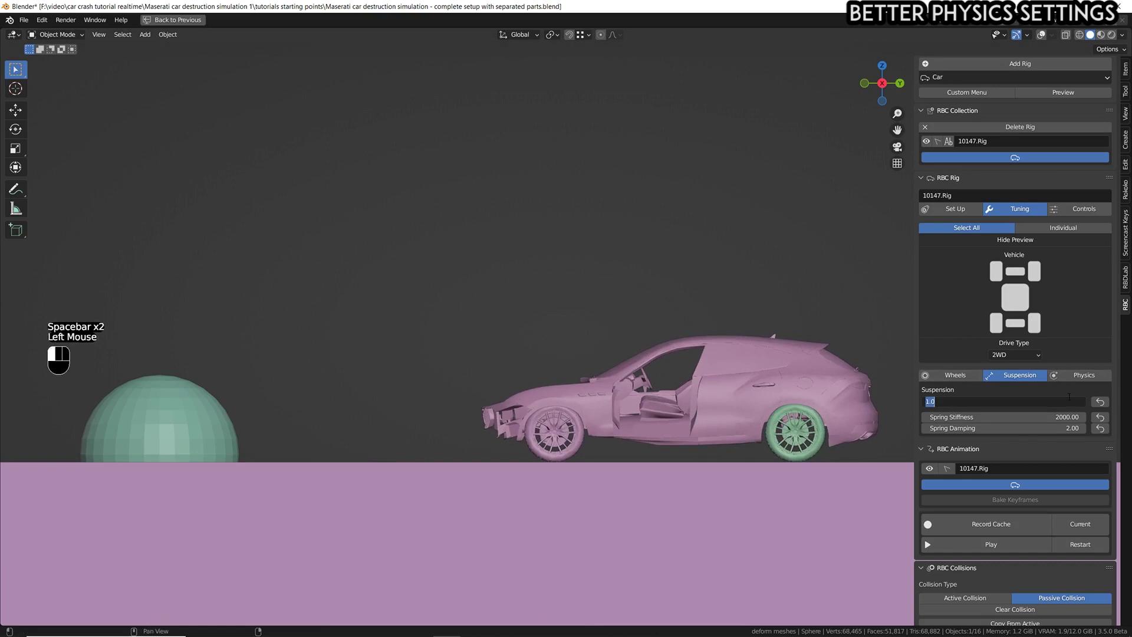
type("0.8")
key("Return")
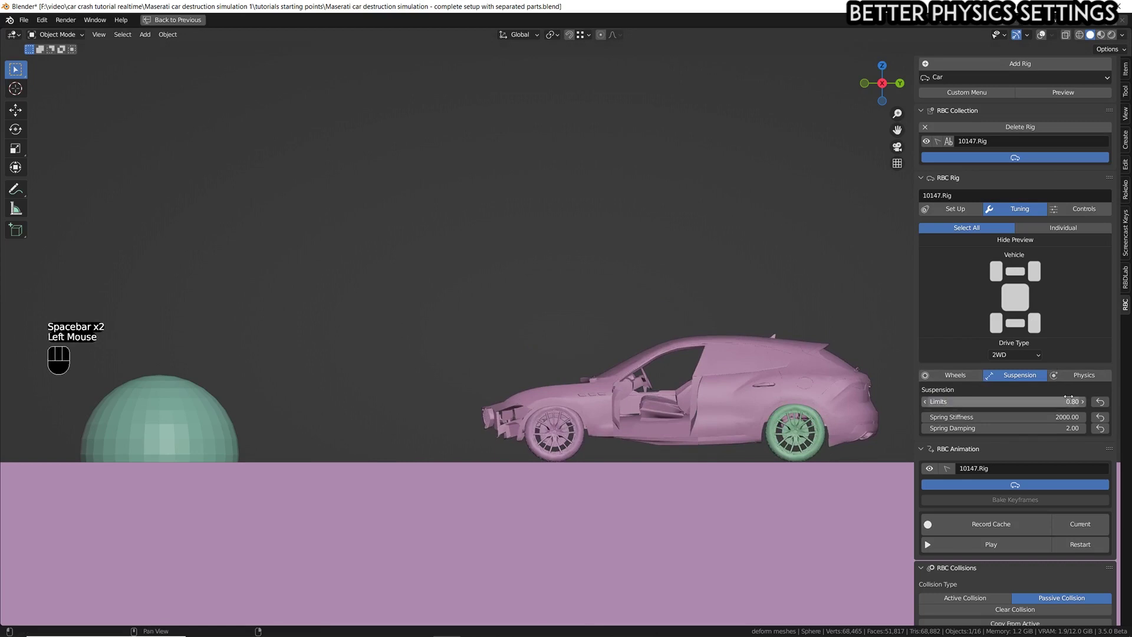
- Replay the simulation from the first frame to check the car's stance with the new suspension limits
key("shift+Left")
key("shift+Down")
key("shift+Left")
key("space")
key("space")
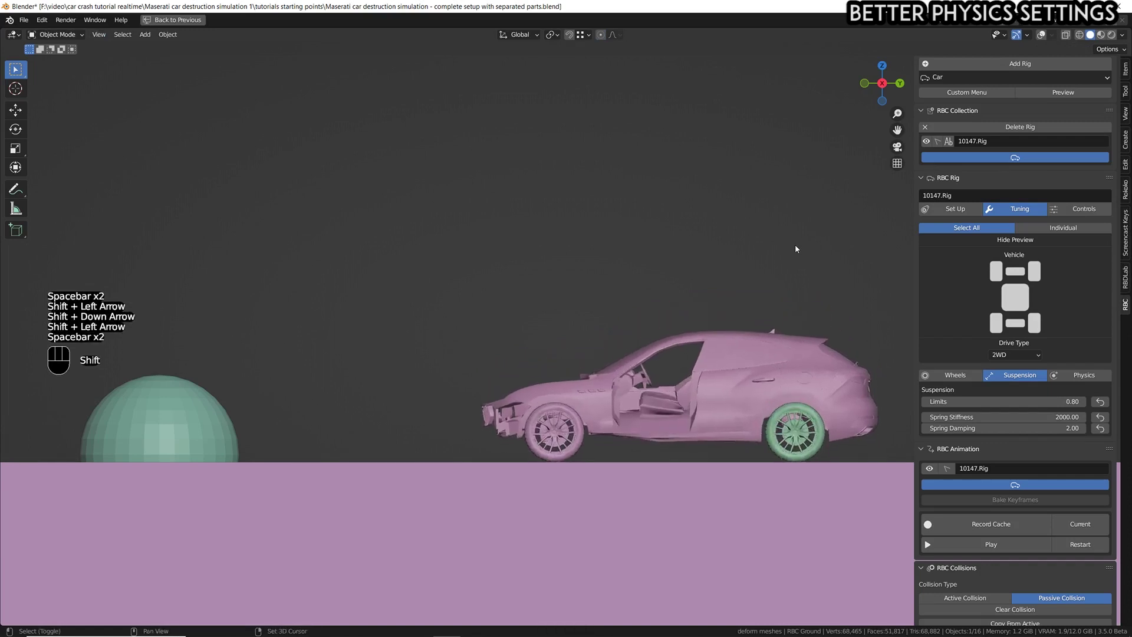
key("shift+Left")
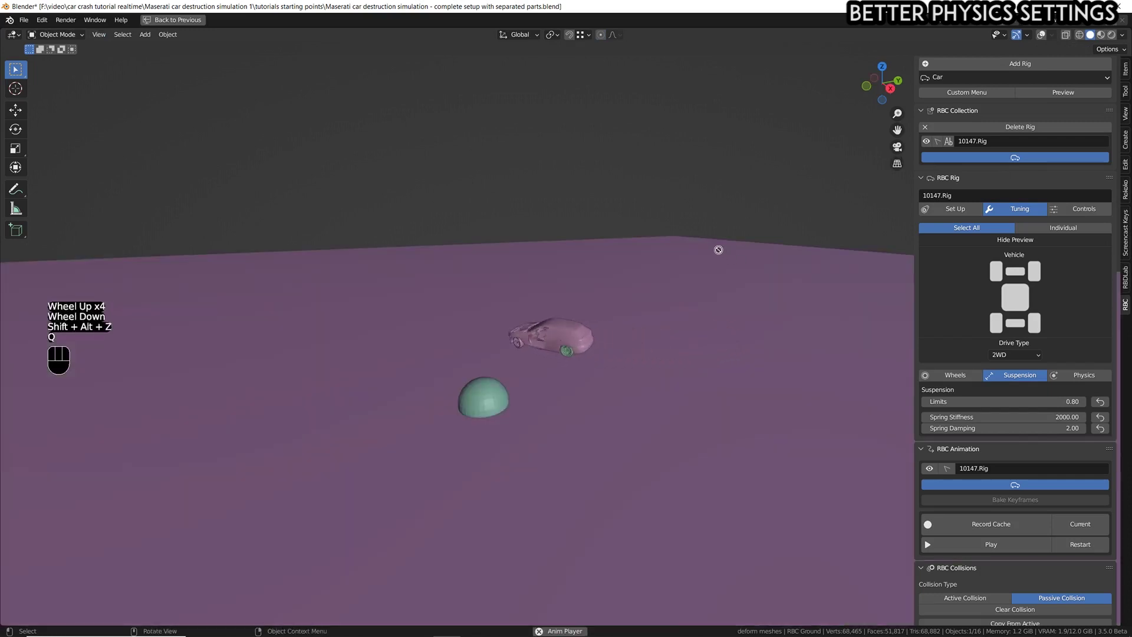
- Test-drive the car with the rig's keyboard control, then return to the first frame
key("q")
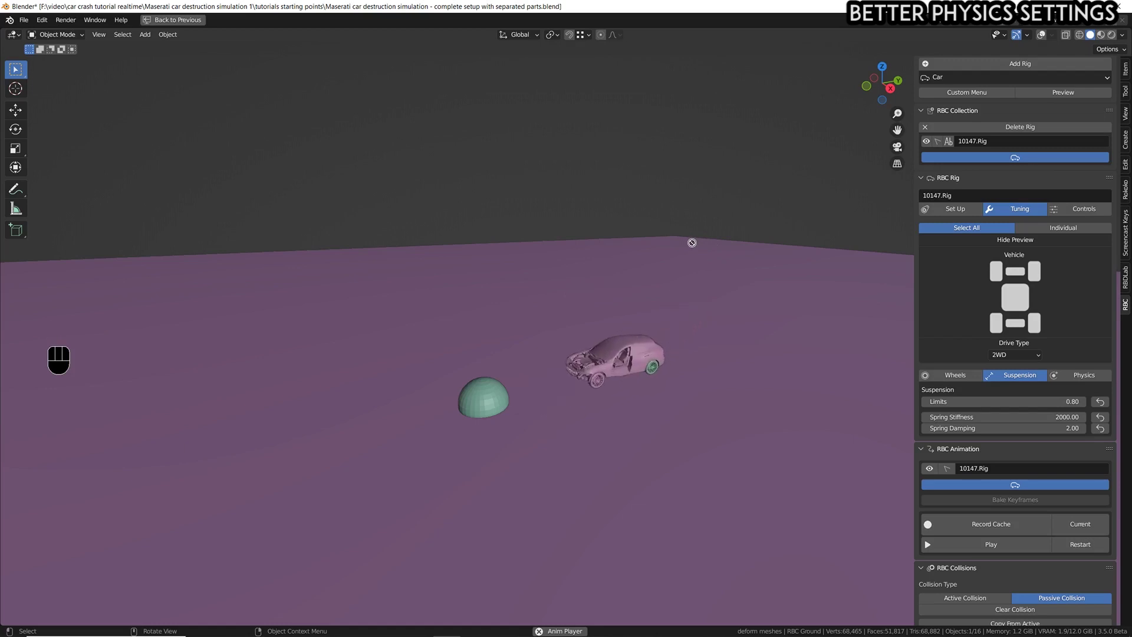
key("shift+Down")
key("shift+Left")
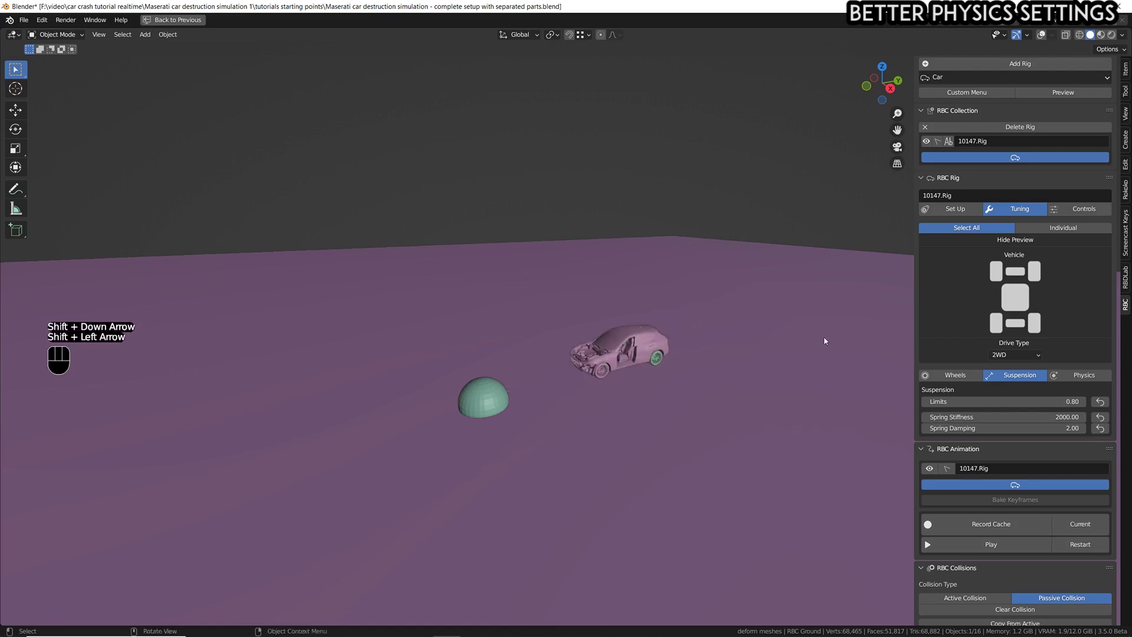
- Set the Drive Speed of the rig's keyboard controls to 30
left_click(1083, 375)
left_click(1080, 210)
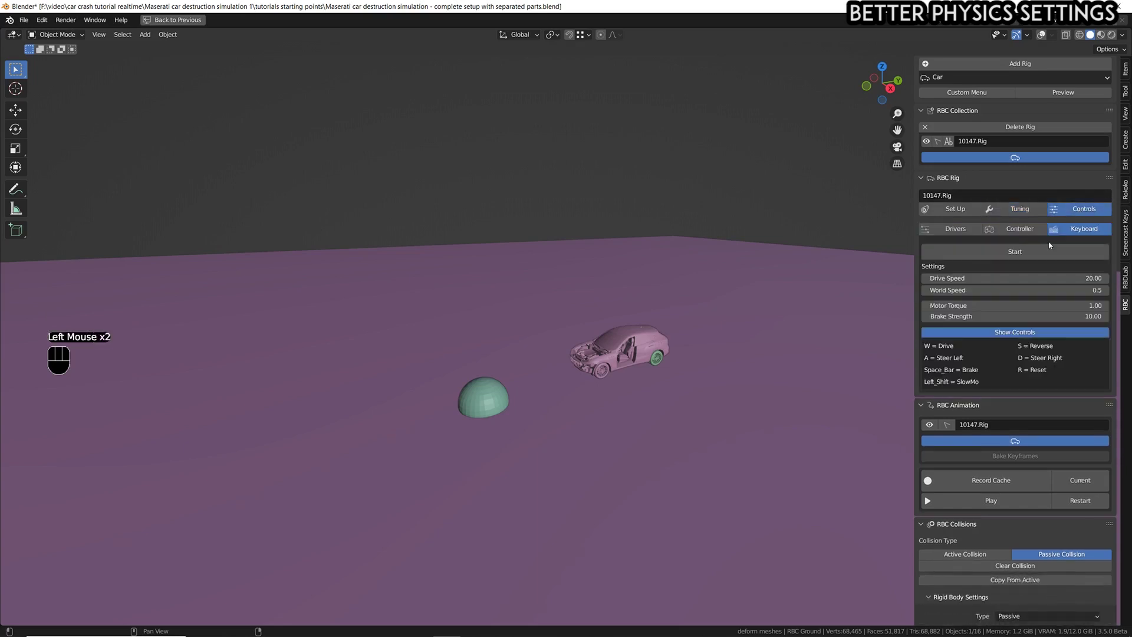
left_click(1080, 277)
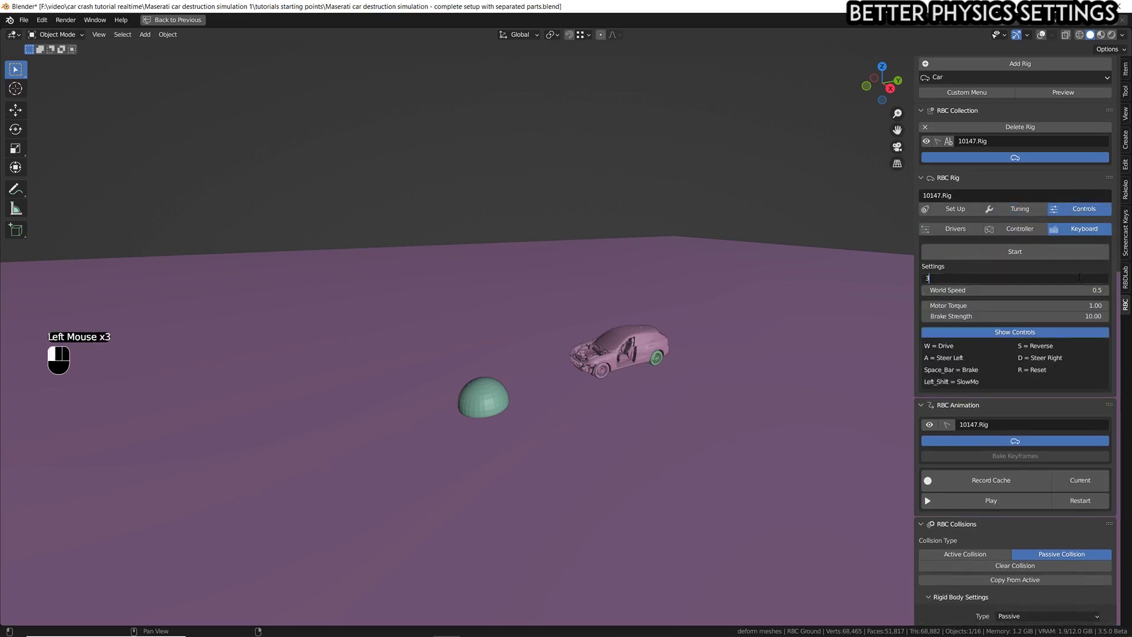
key("Return")
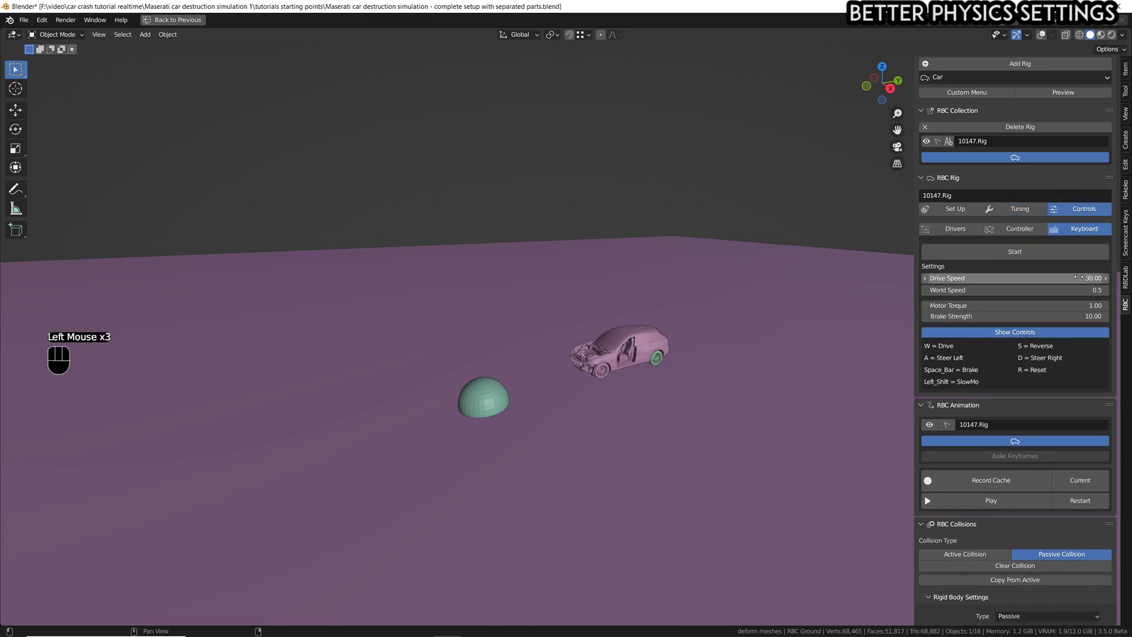
- Test-drive the faster car around the sphere with keyboard control, braking and using slow motion, and return to the first frame
key("q")
left_click(760, 334)
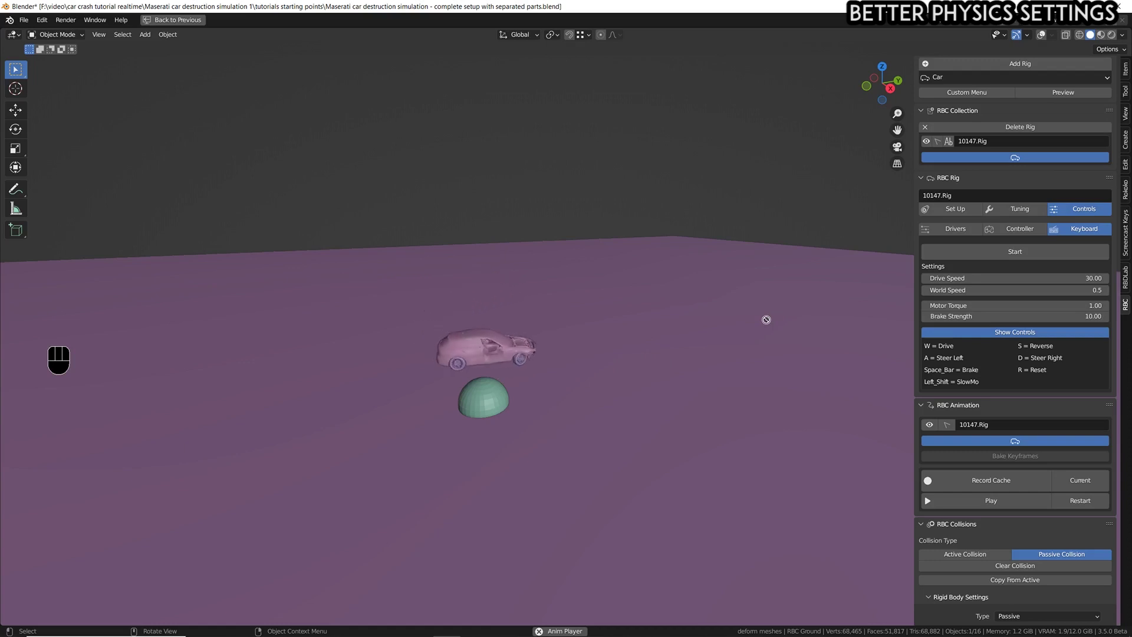
key("shift+Left")
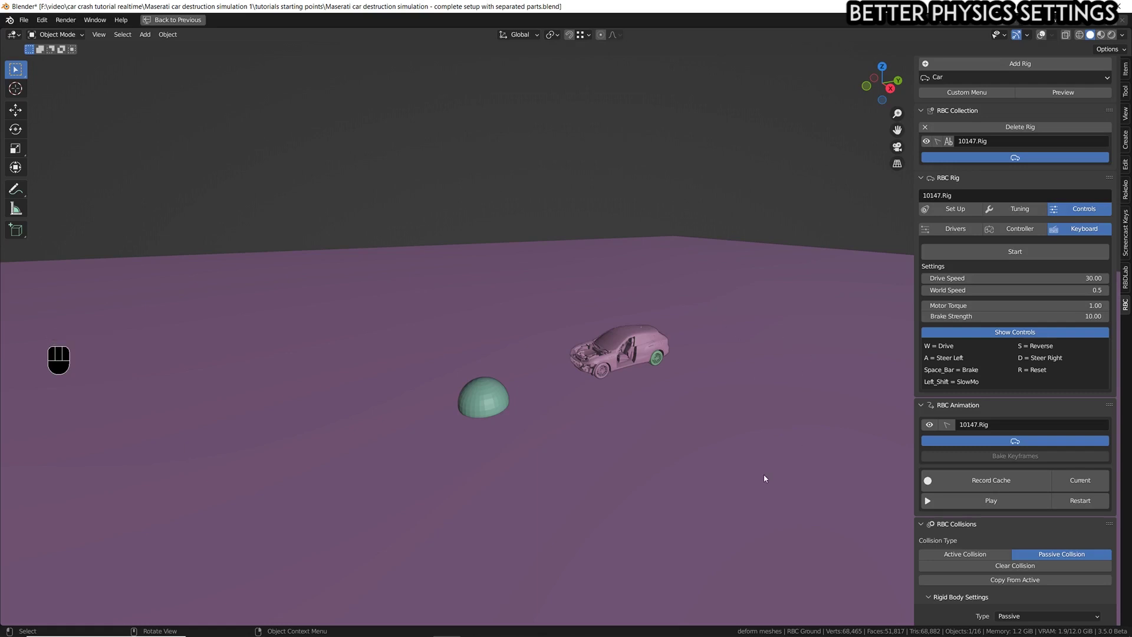
key("space")
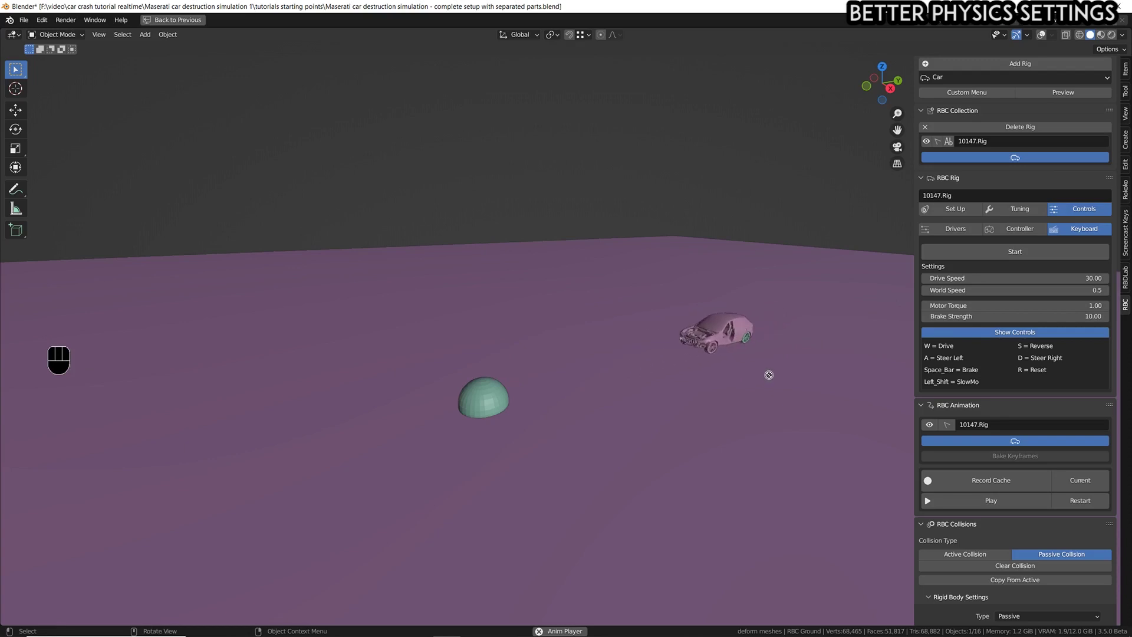
key("shift")
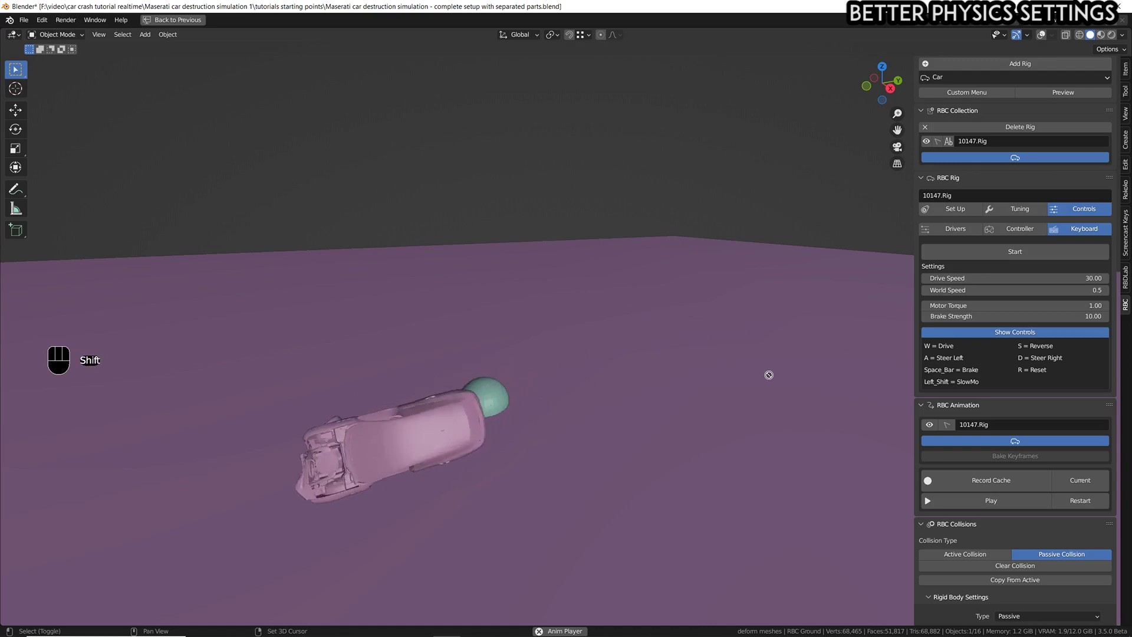
key("shift+Left")
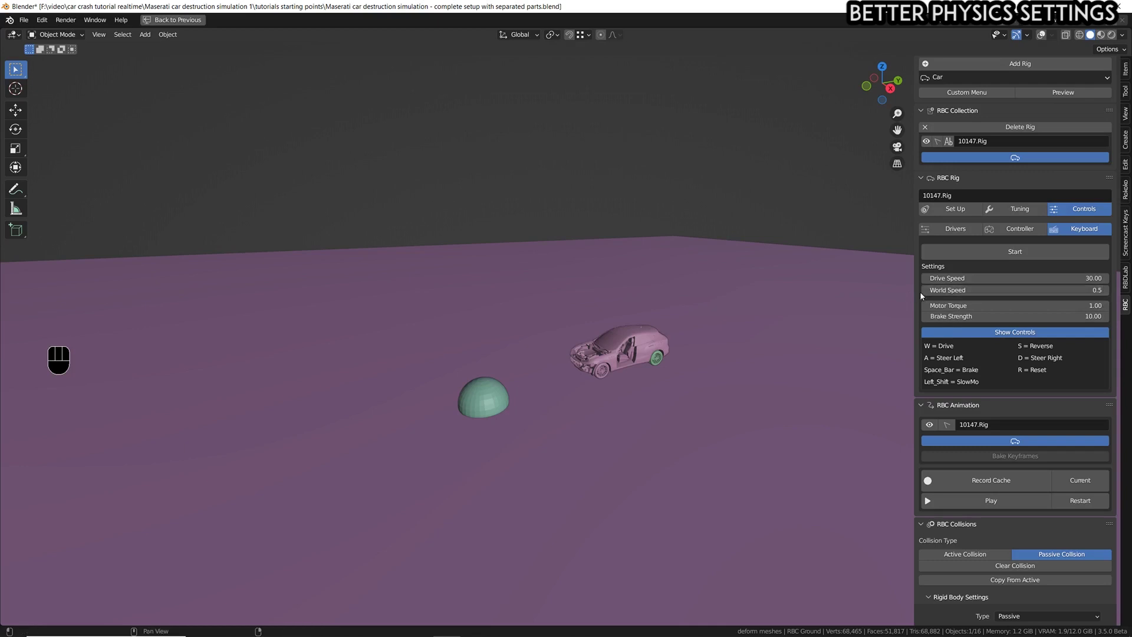
- Set the World Speed of the rig's keyboard controls to 0.1
left_click(1074, 290)
type("0.1")
key("Return")
- Start keyboard control with the car and sphere in close view and drive the car into the sphere in slow motion
scroll(687, 340, "up", 2)
middle_click_drag(578, 371, 578, 333, "shift")
middle_click_drag(578, 333, 649, 322, "ctrl+shift")
key("q")
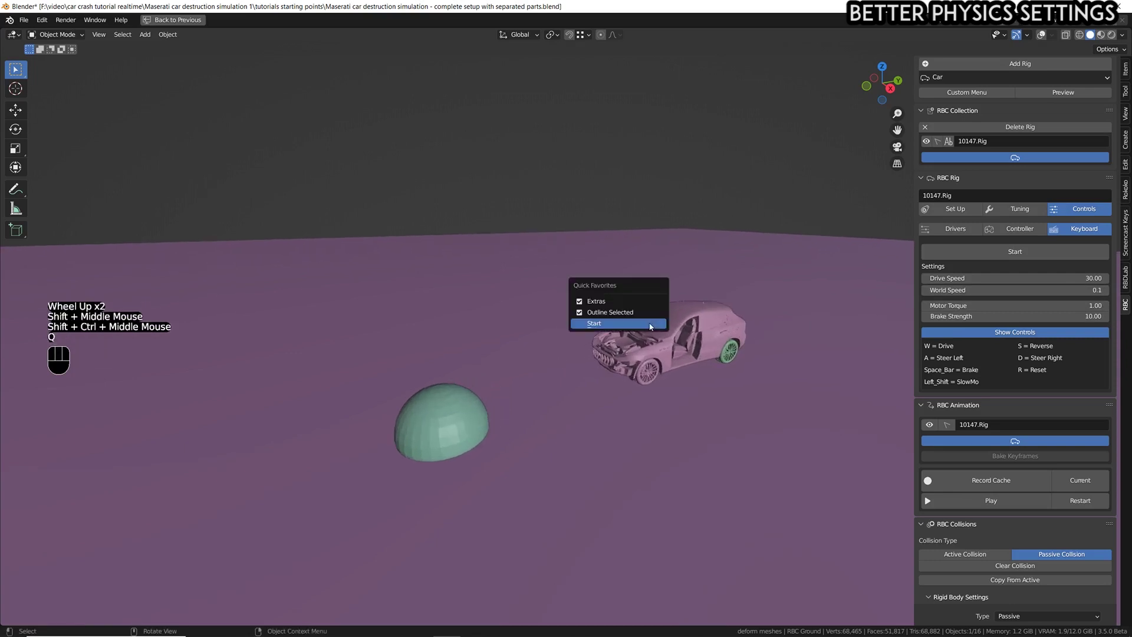
left_click(651, 323)
key("shift")
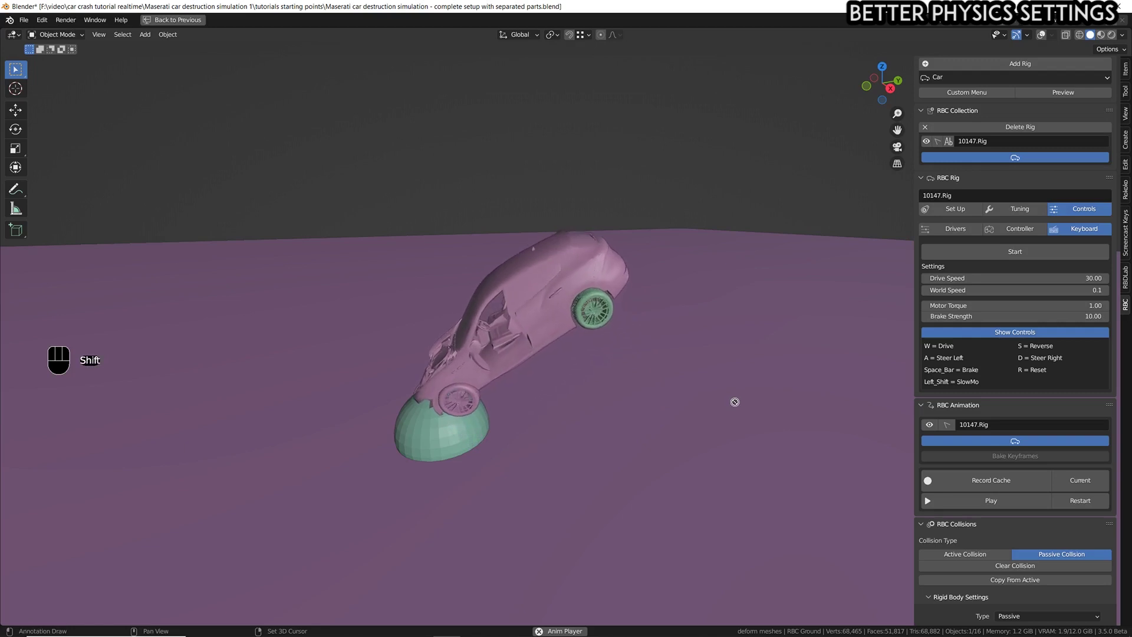
- Stop the keyboard drive, return to the first frame and restore the full workspace with overlays shown in right side view
key("Escape")
key("shift+Left")
key("ctrl+space")
middle_click_drag(490, 295, 504, 285, "shift")
key("shift+alt+z")
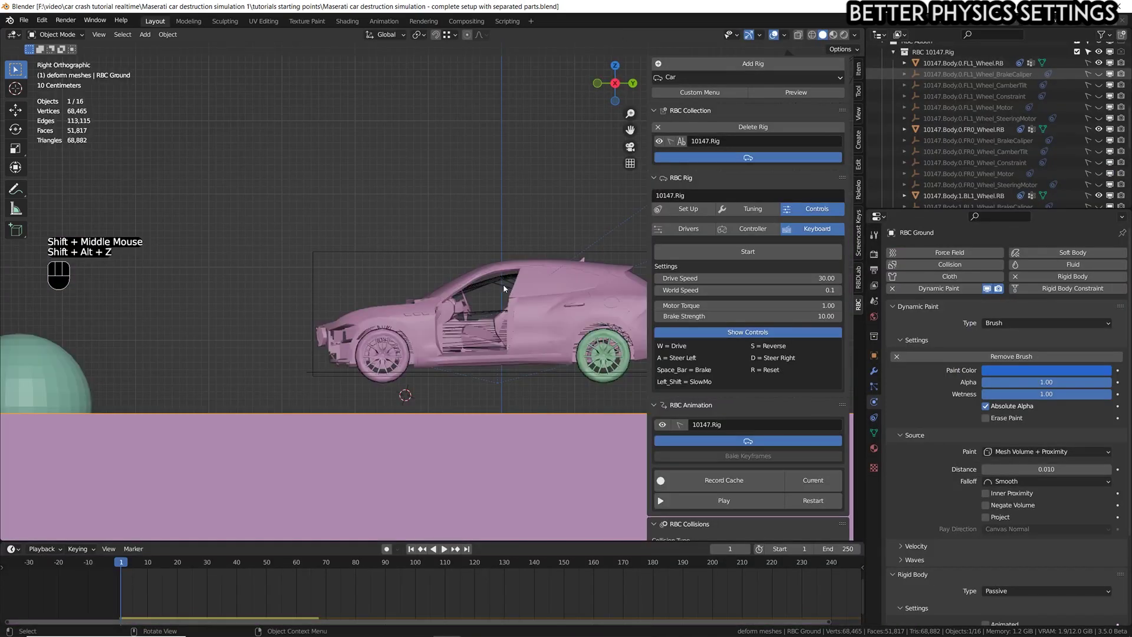
- Switch the viewport to wireframe shading and select the rig's vehicle body inside the car
left_click(812, 35)
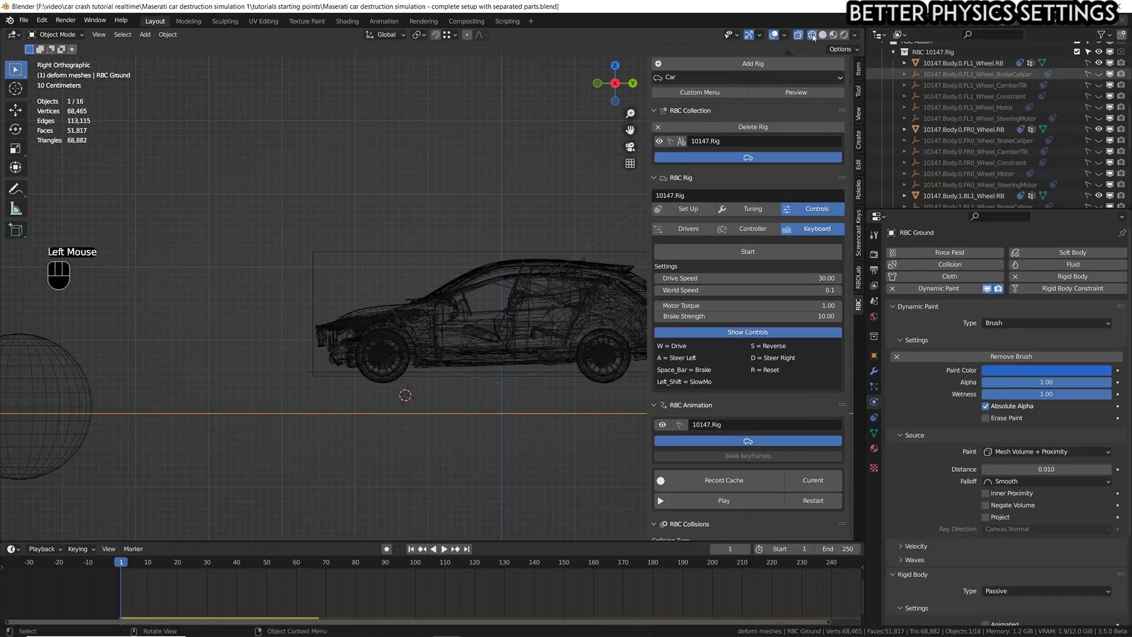
left_click(538, 297)
scroll(443, 298, "up", 2)
middle_click_drag(444, 299, 436, 270, "shift")
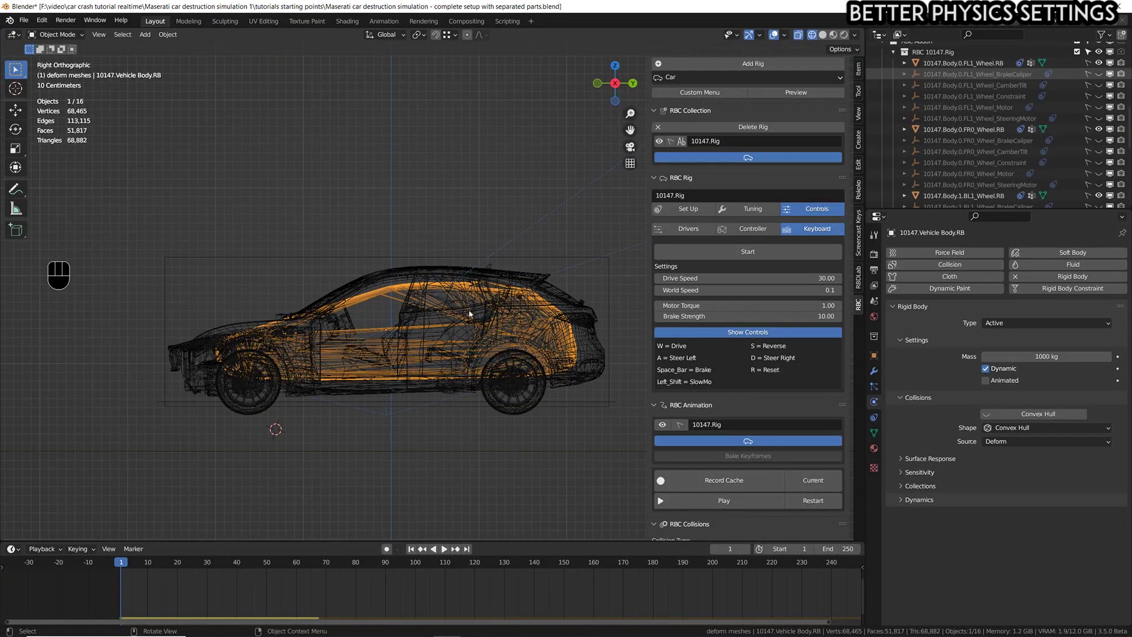
scroll(452, 323, "down", 2)
scroll(413, 307, "up", 3)
left_click(395, 299)
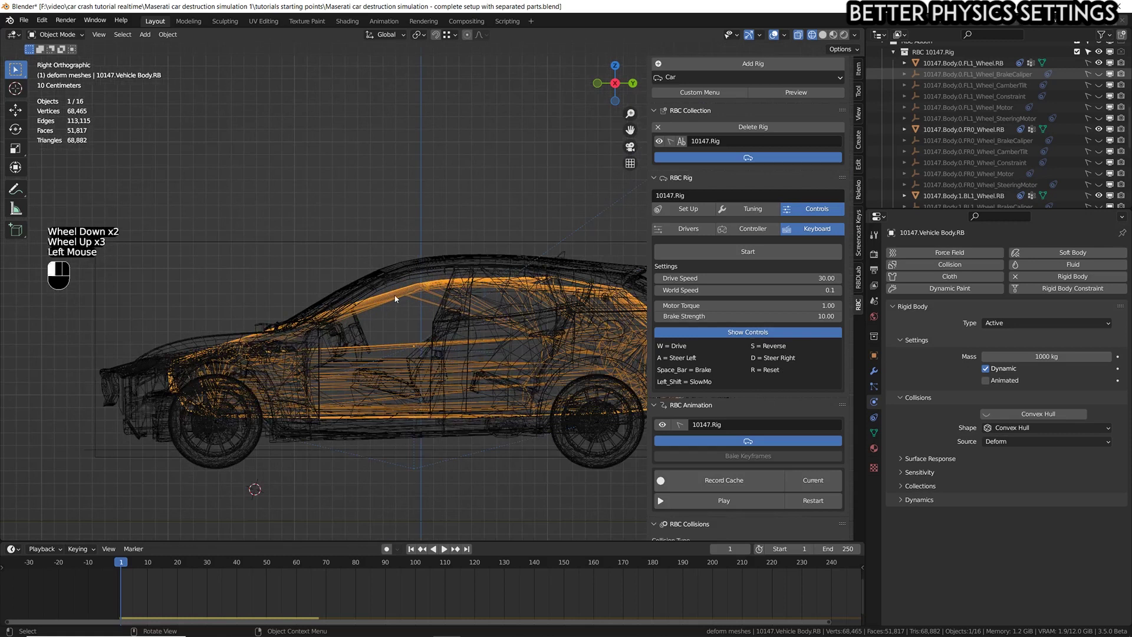
scroll(395, 299, "down", 3)
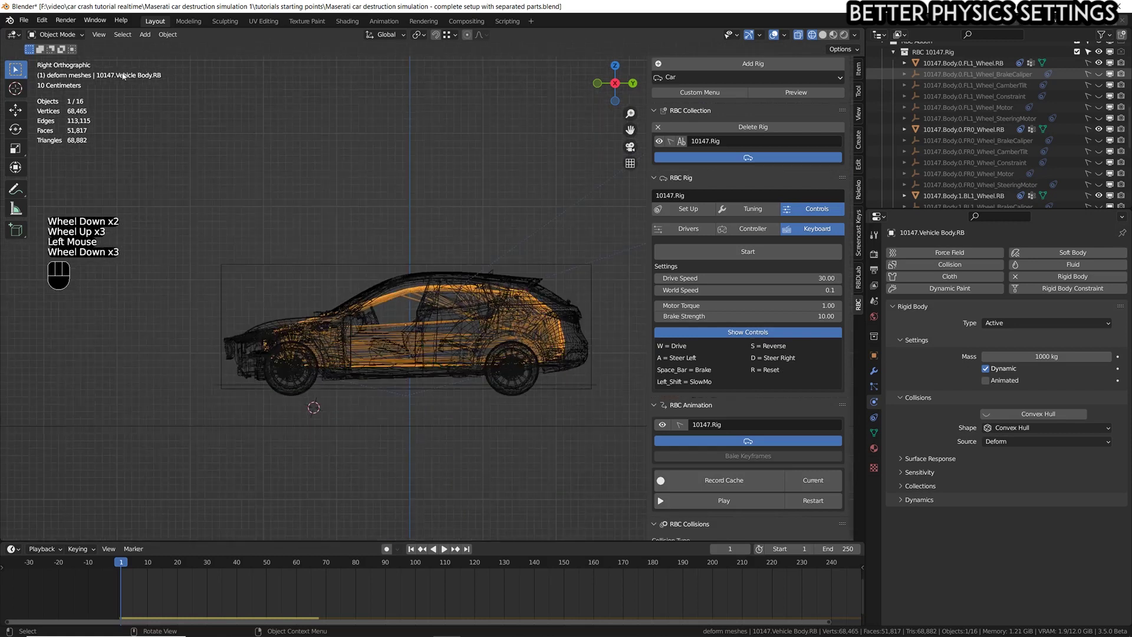
- Set the vehicle body's rigid body damping to 0.01 for both translation and rotation
left_click(874, 403)
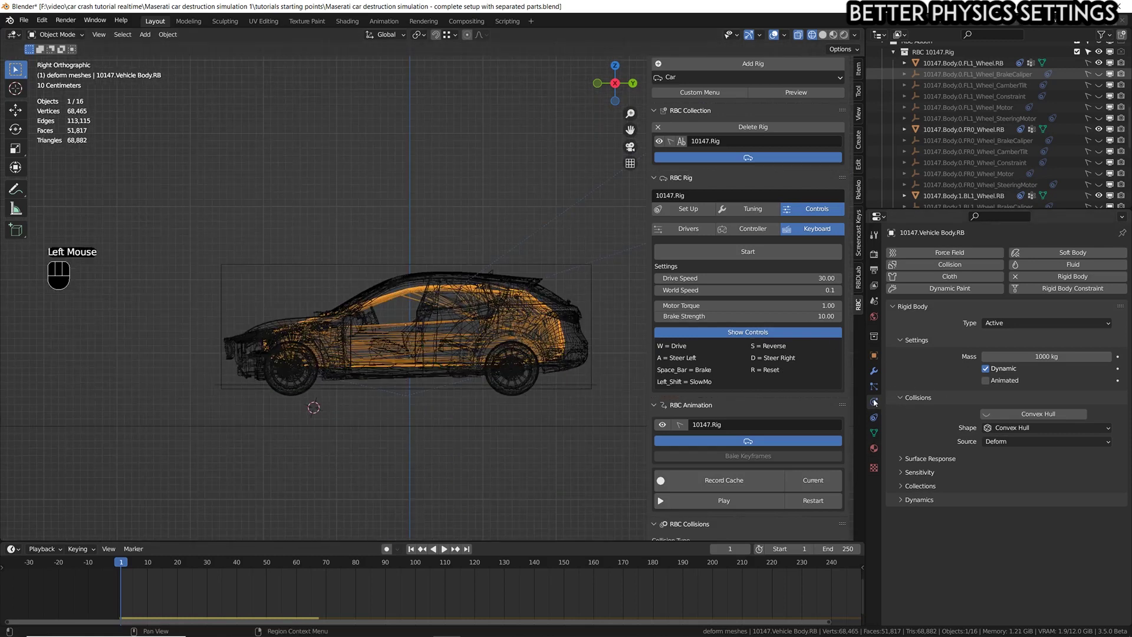
left_click(912, 500)
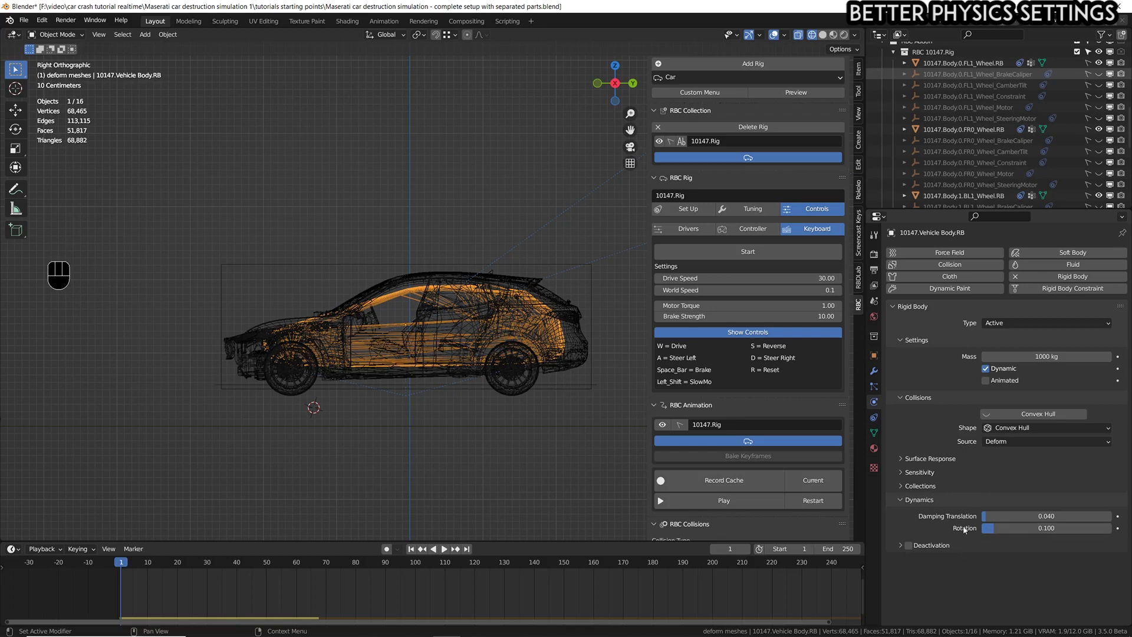
left_click_drag(1043, 517, 1047, 523)
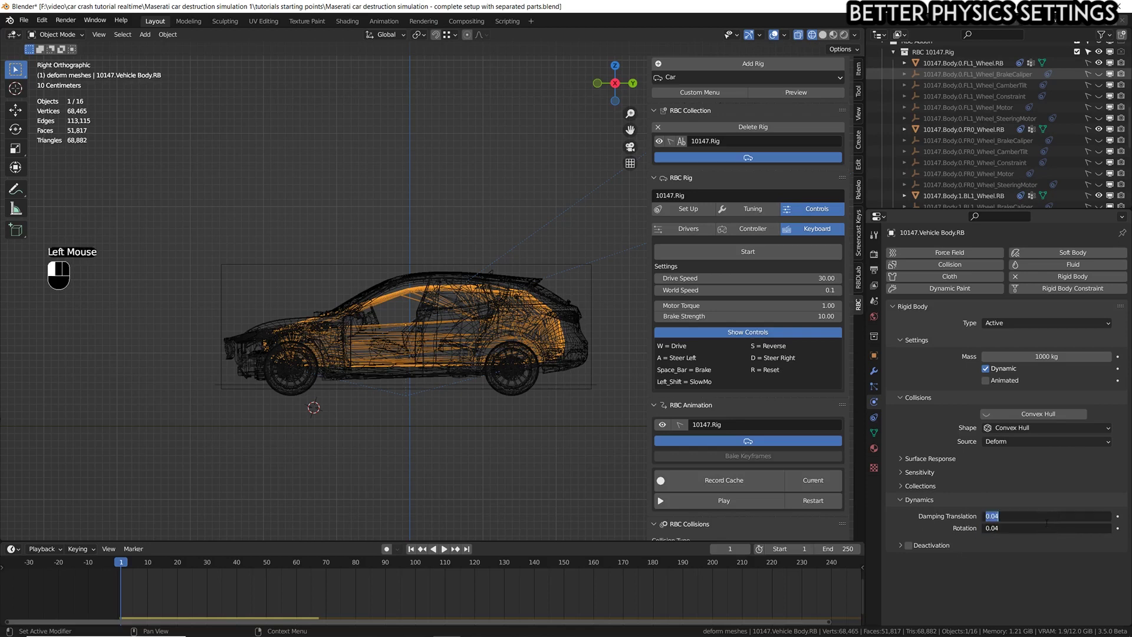
type("0.01")
key("Return")
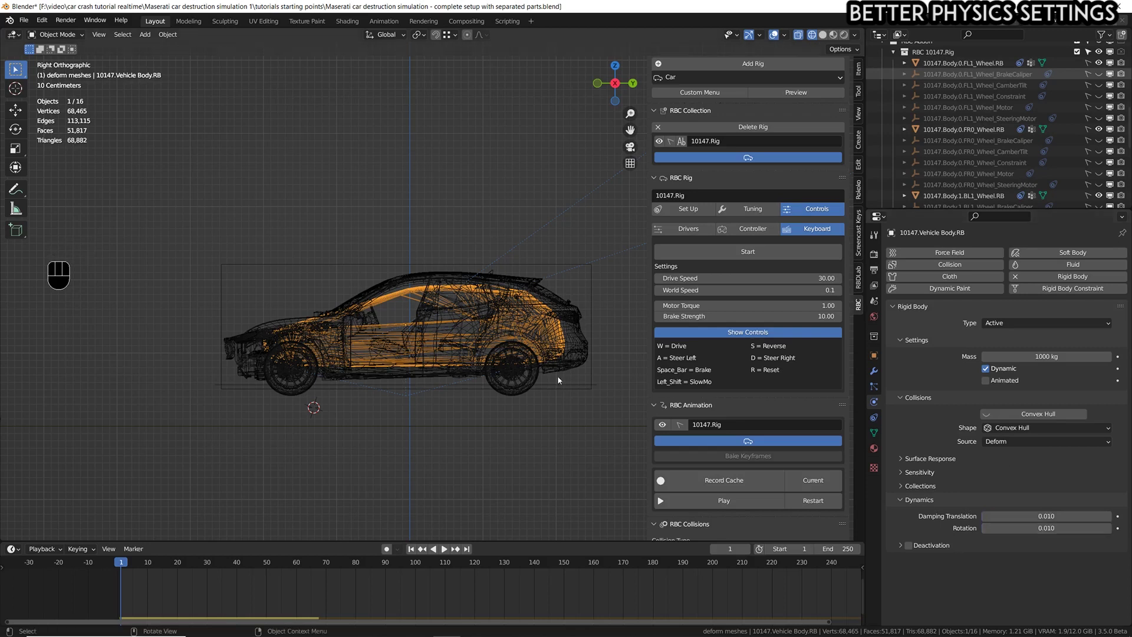
- Test-drive the car toward the sphere in solid shading without overlays, using keyboard control, and return to the first frame
scroll(557, 375, "down", 4)
middle_click_drag(557, 375, 531, 330)
scroll(531, 330, "up", 3)
middle_click_drag(531, 330, 503, 285, "ctrl+shift")
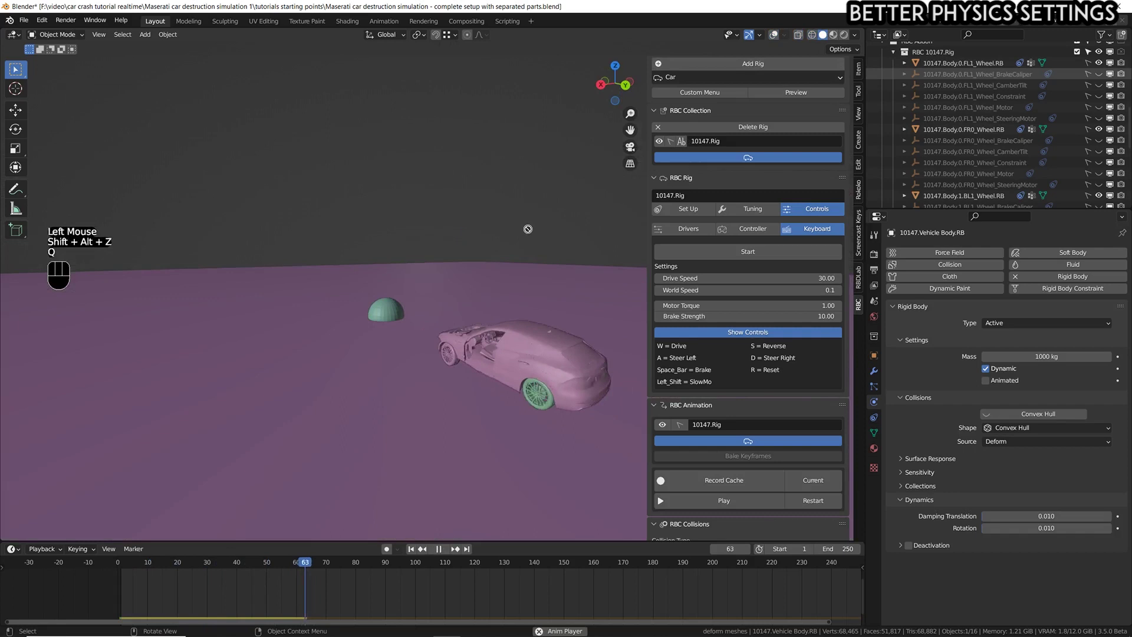
key("q")
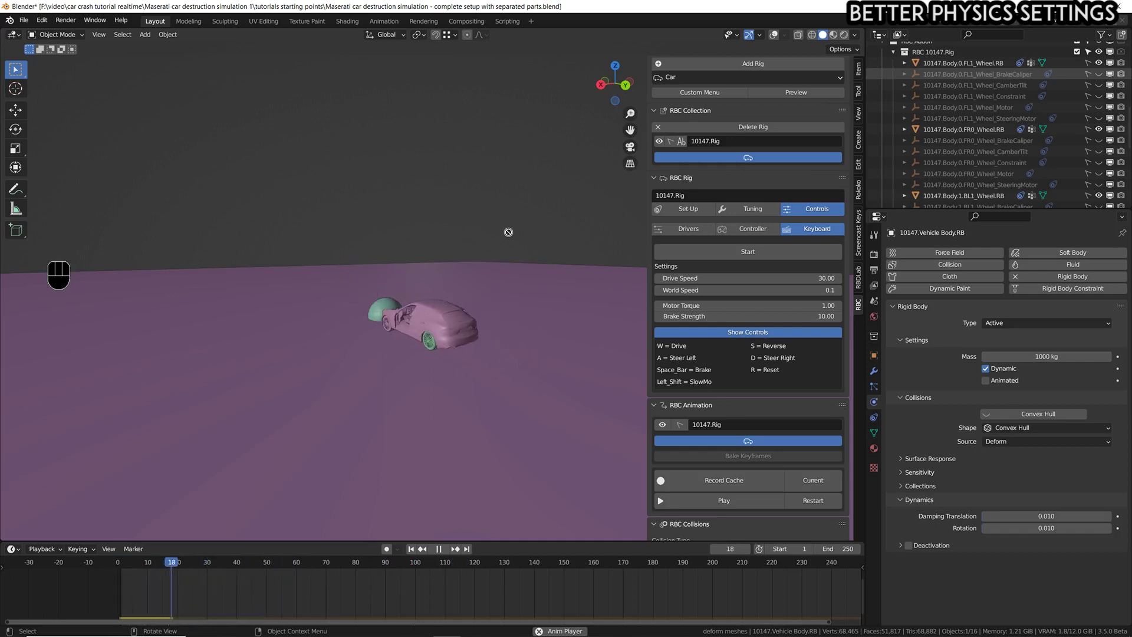
key("shift+Left")
key("shift+alt+z")
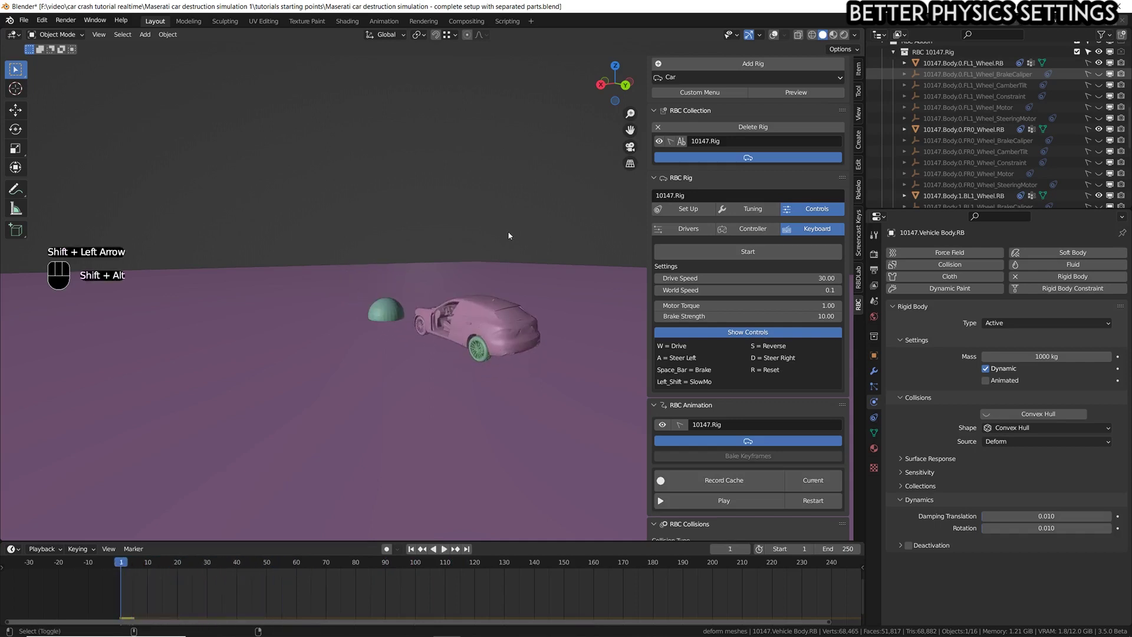
- View the car up close, test-drive it with Start from the Quick Favorites and return to the first frame
key("KP_3")
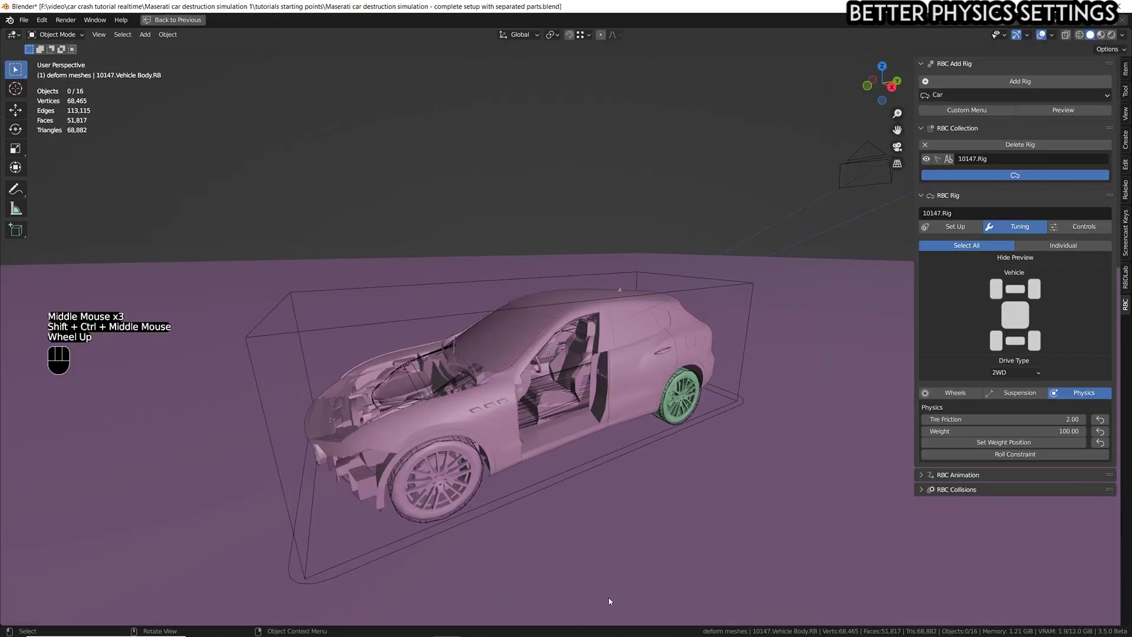
scroll(590, 413, "up", 1)
middle_click_drag(589, 413, 594, 415)
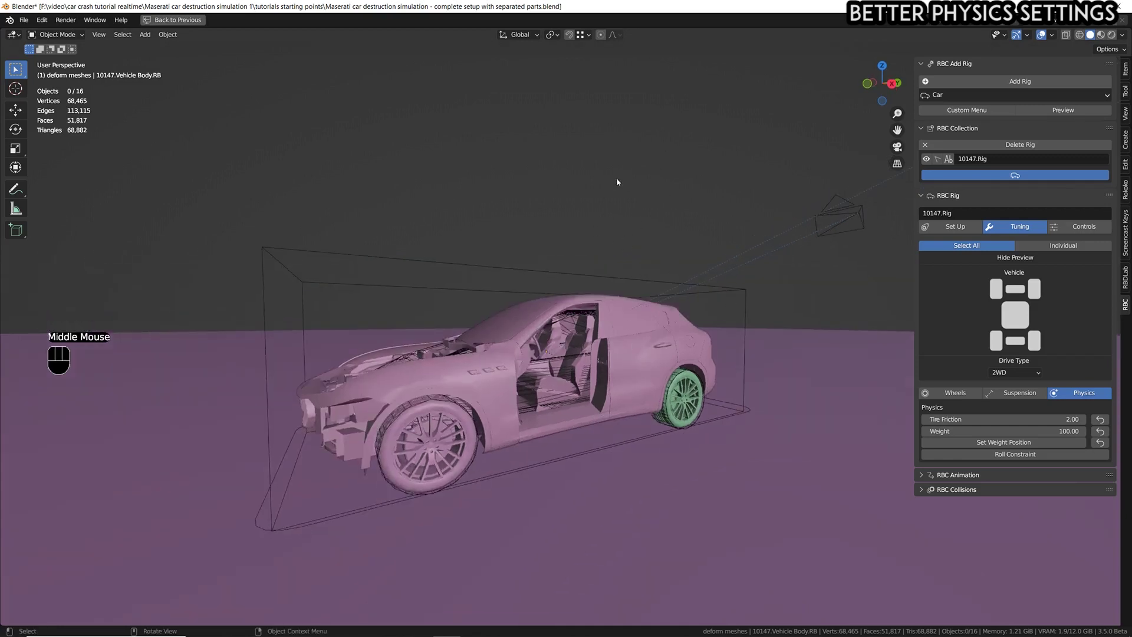
key("q")
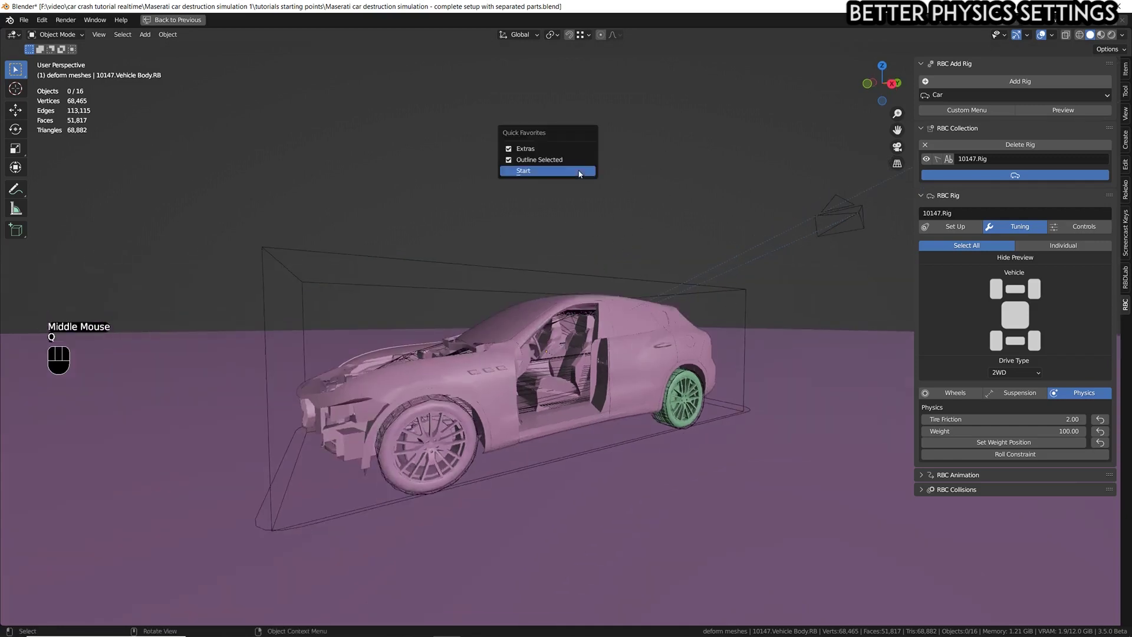
left_click(542, 171)
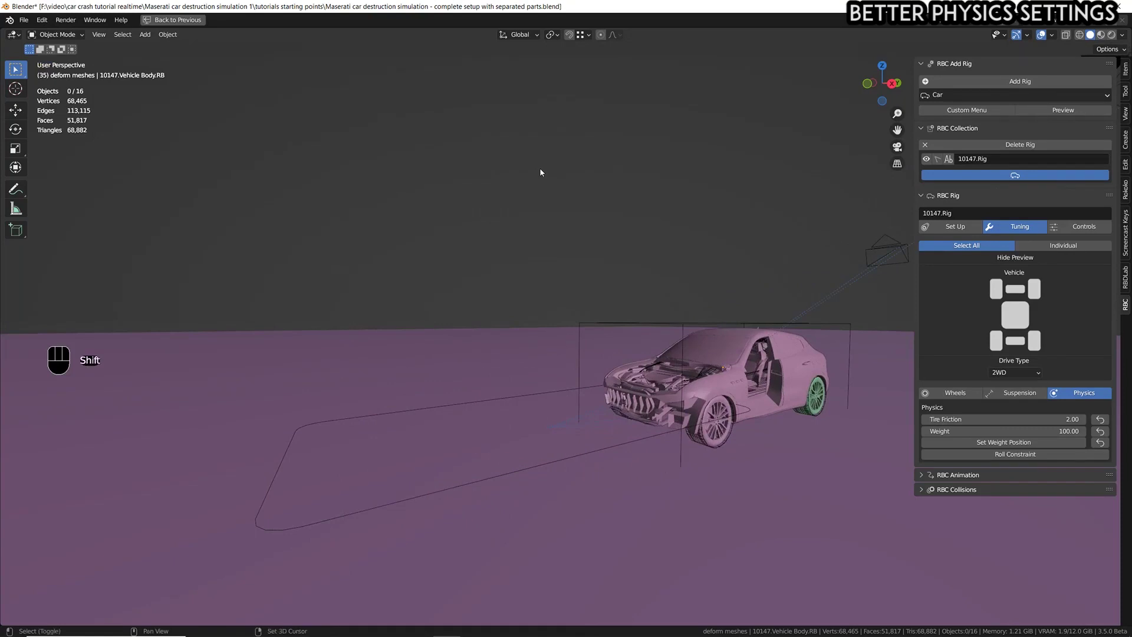
key("shift+Left")
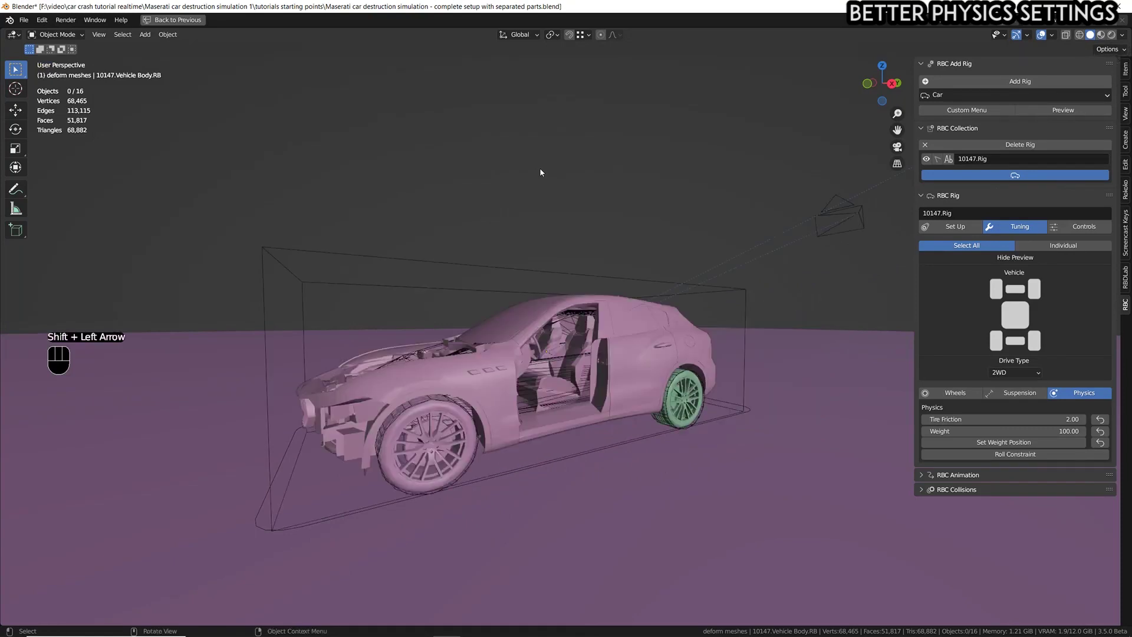
- Show the Add to Quick Favorites option for the Start command of the rig's keyboard controls
right_click(1052, 257)
right_click(1052, 257)
right_click(1026, 272)
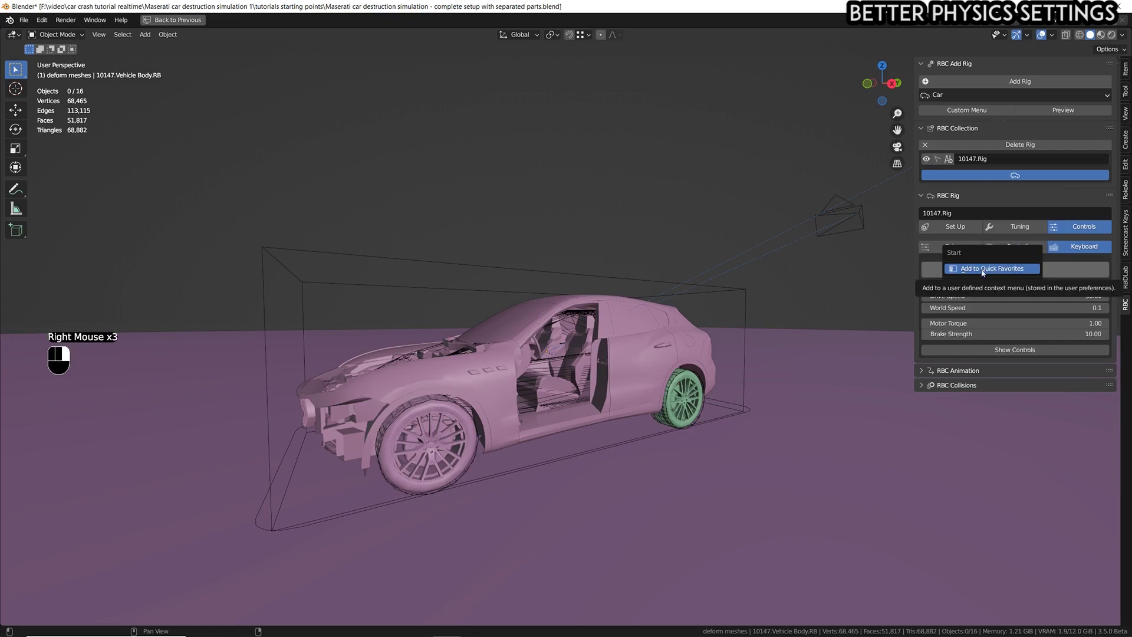
right_click_drag(1002, 271, 1001, 271)
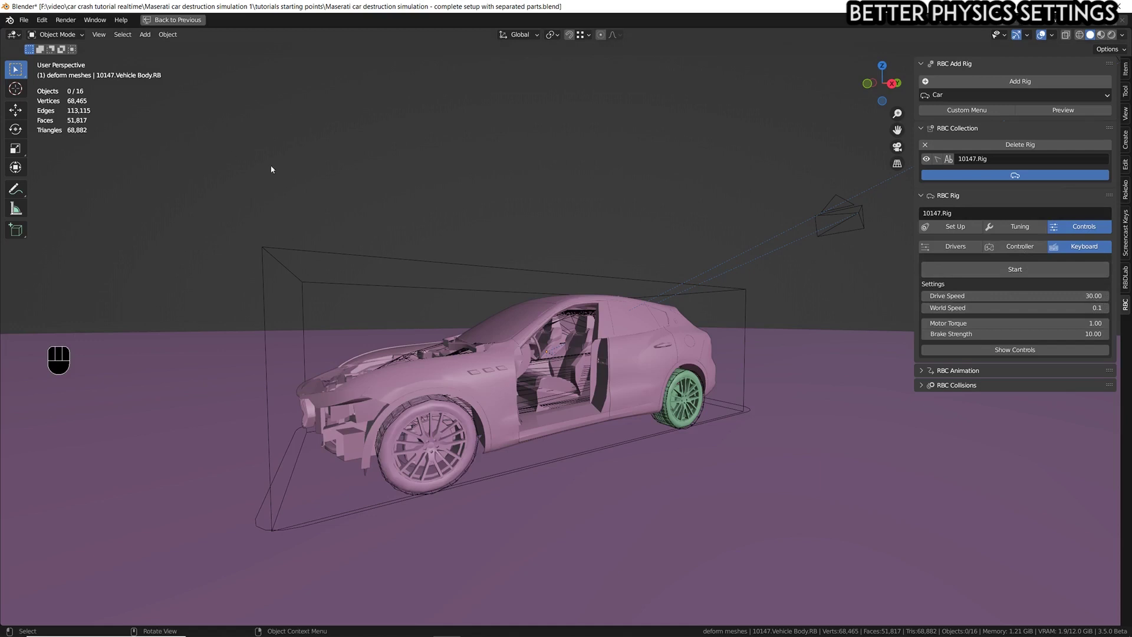
- Test-drive the car again with Start from the Quick Favorites, return to the first frame and save the file
key("q")
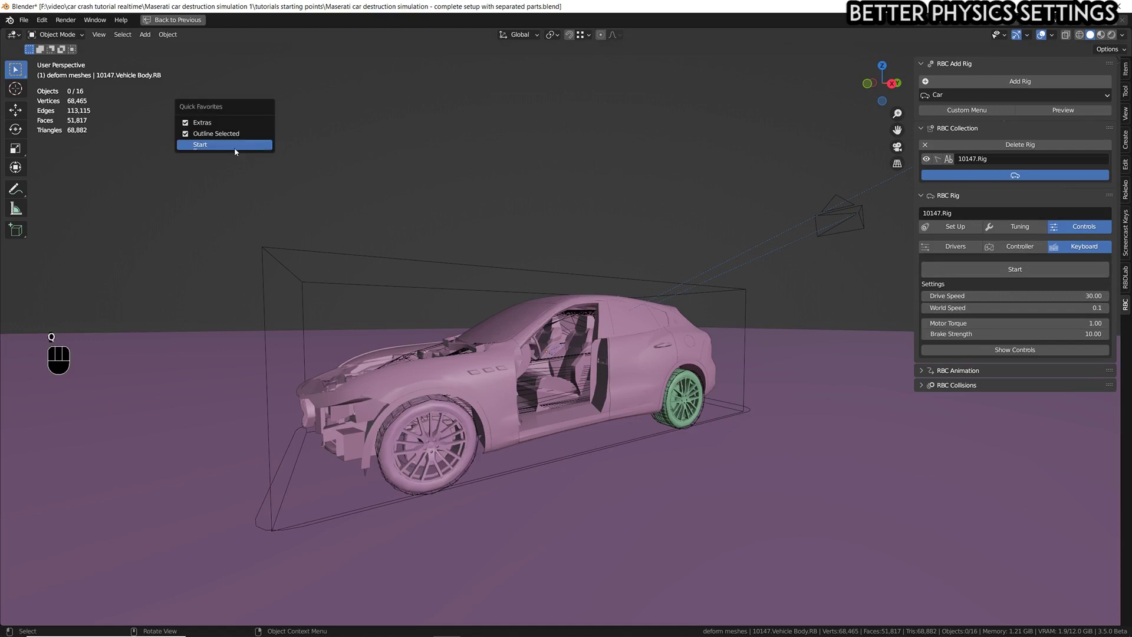
left_click(235, 145)
key("shift+Left")
key("ctrl+space")
key("ctrl+space")
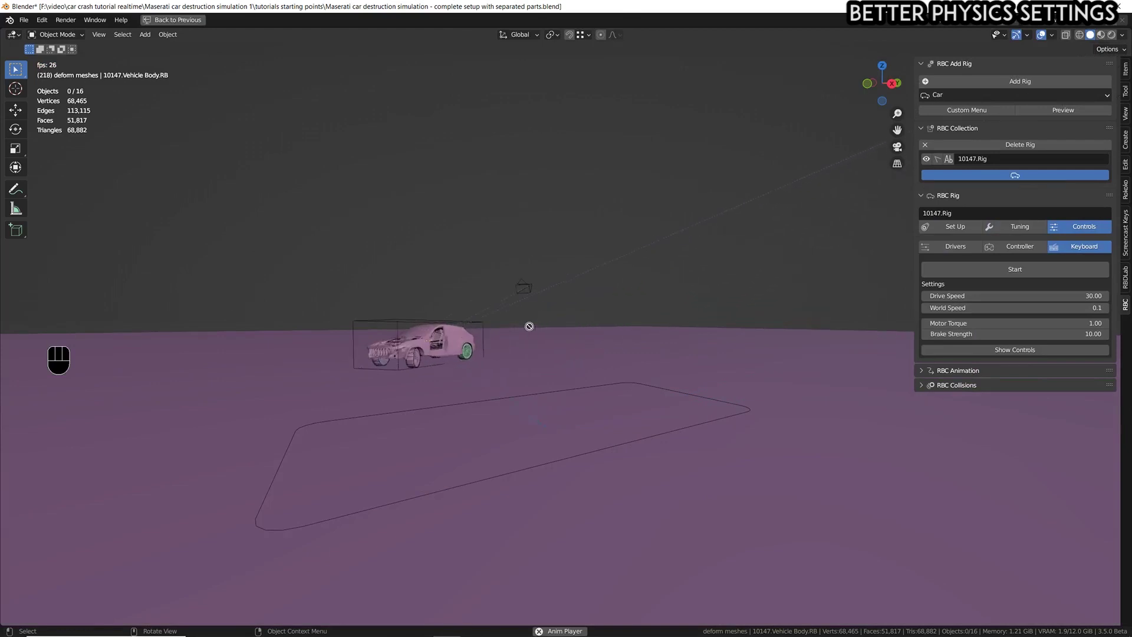
key("shift")
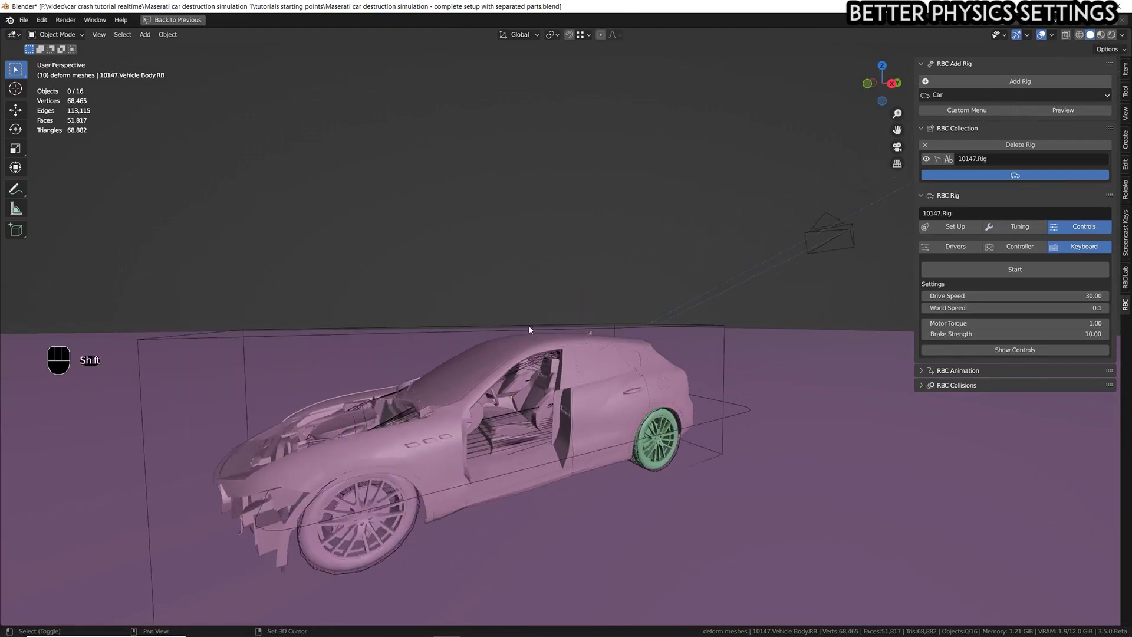
key("shift+Left")
key("ctrl+s")
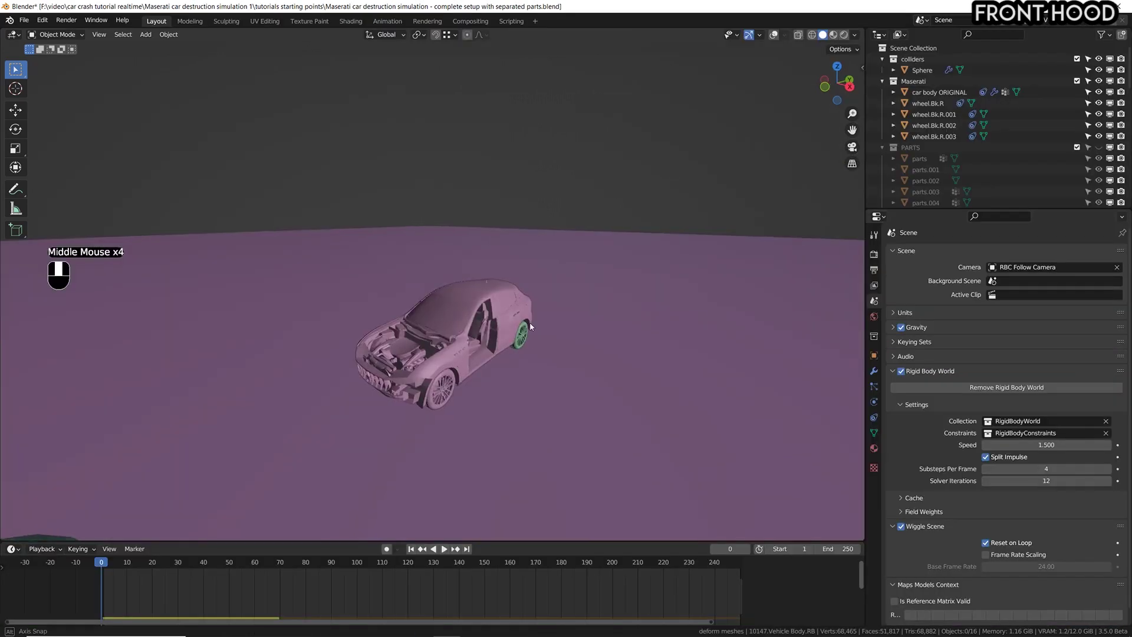
- Set the viewport's solid shading color to Object
middle_click_drag(530, 322, 478, 344)
scroll(478, 344, "up", 2)
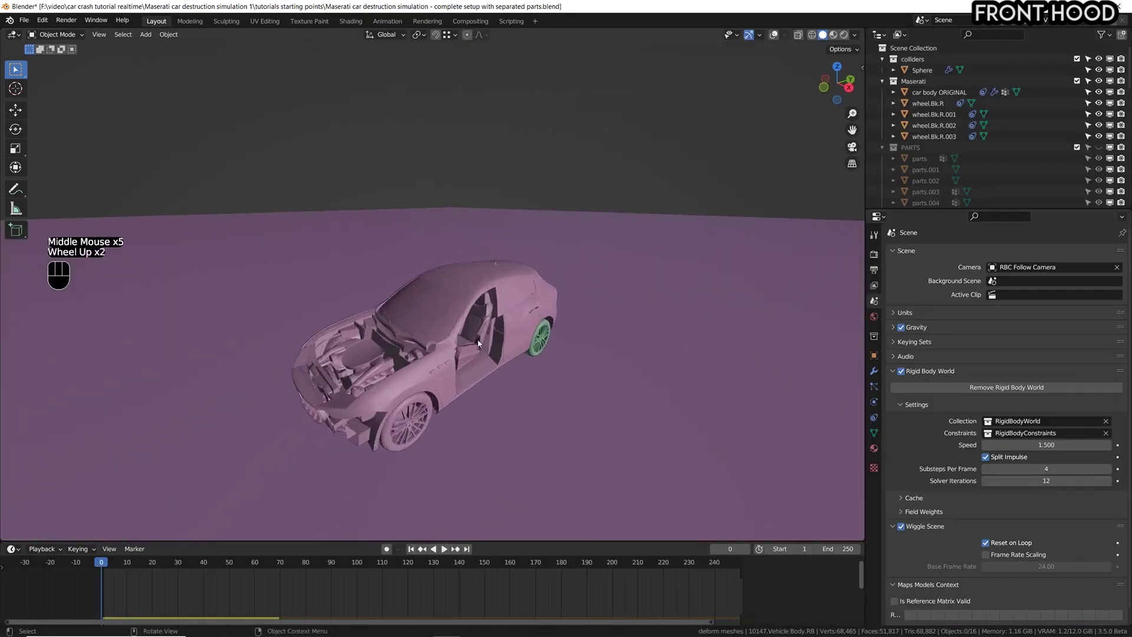
middle_click_drag(396, 302, 425, 286)
scroll(367, 298, "up", 1)
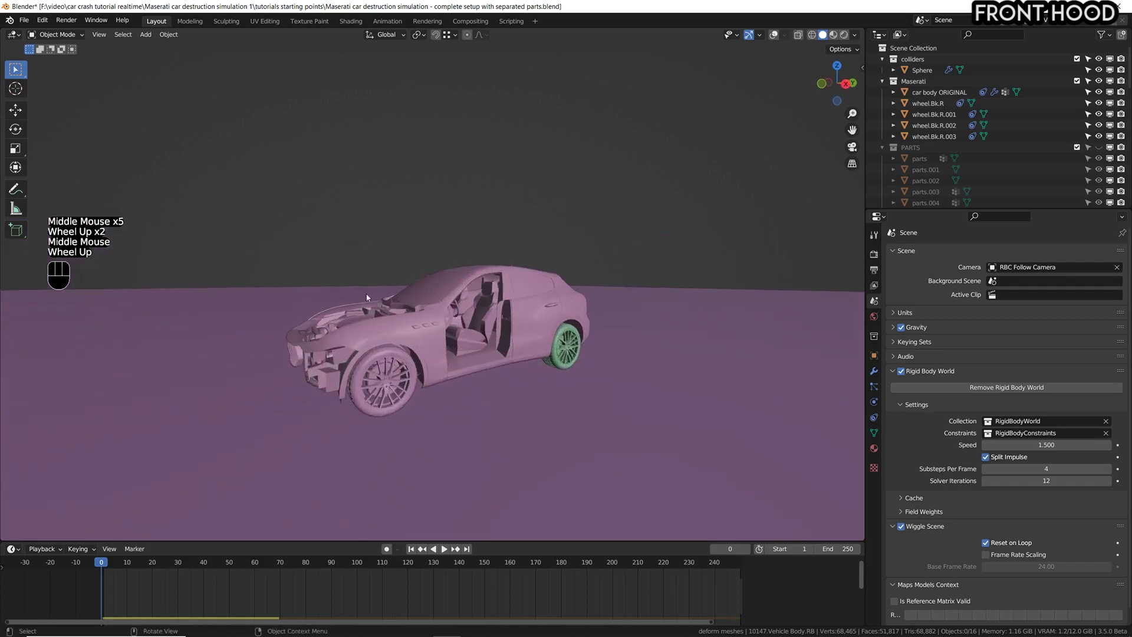
middle_click_drag(488, 314, 509, 286)
scroll(509, 287, "down", 2)
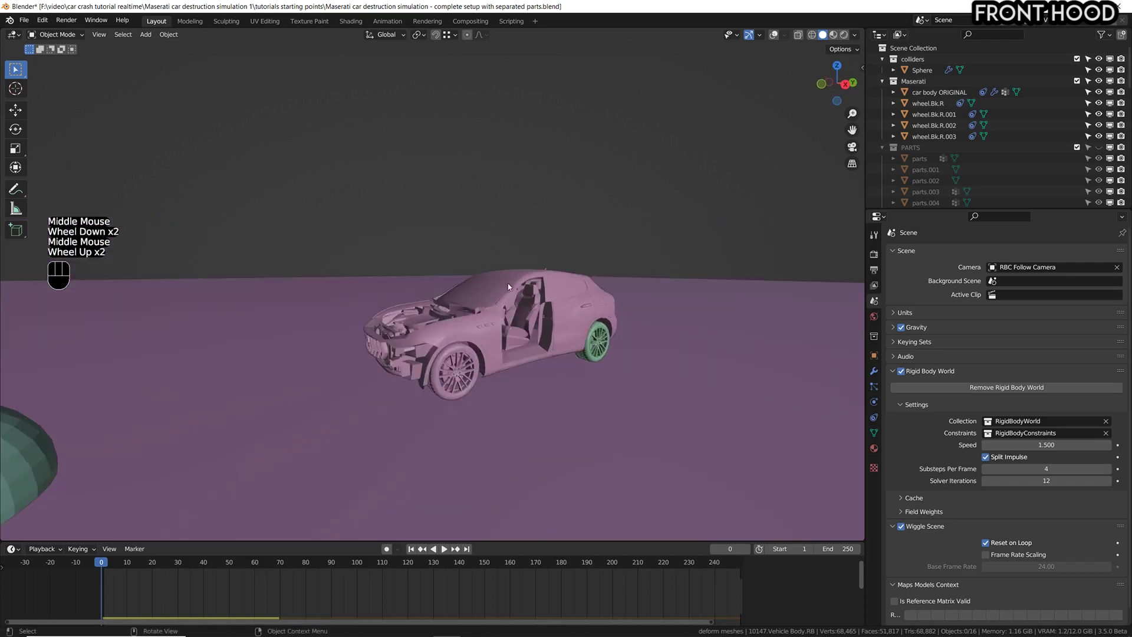
left_click(855, 34)
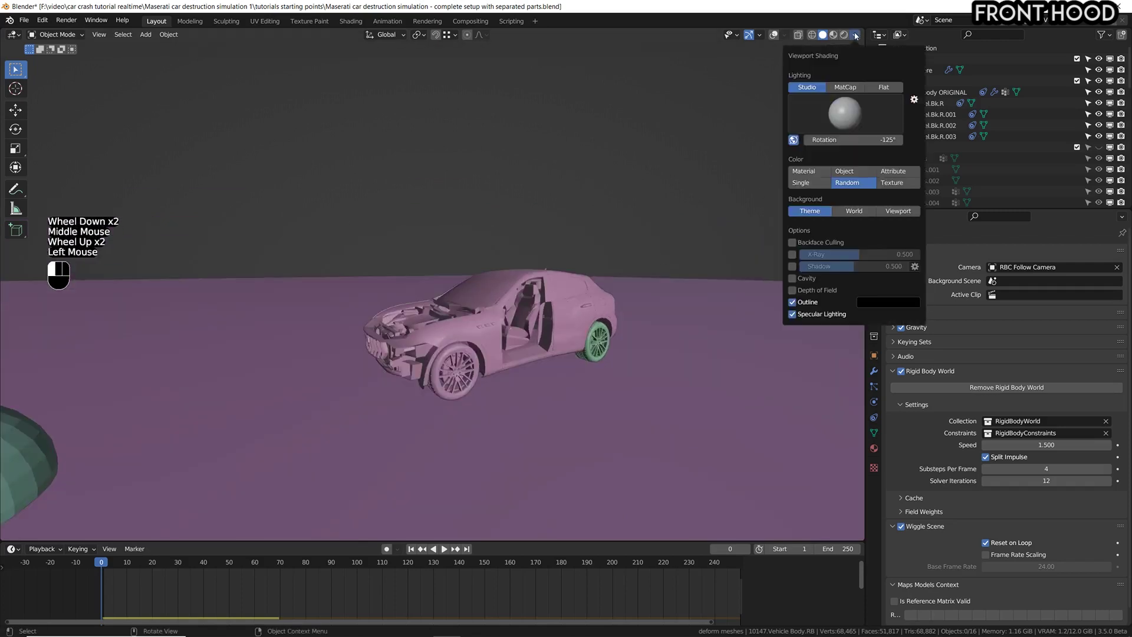
left_click(844, 171)
mouse_move(522, 279)
middle_mouse_down()
mouse_move(582, 251)
mouse_move(518, 289)
middle_mouse_up()
scroll(519, 289, "down", 1)
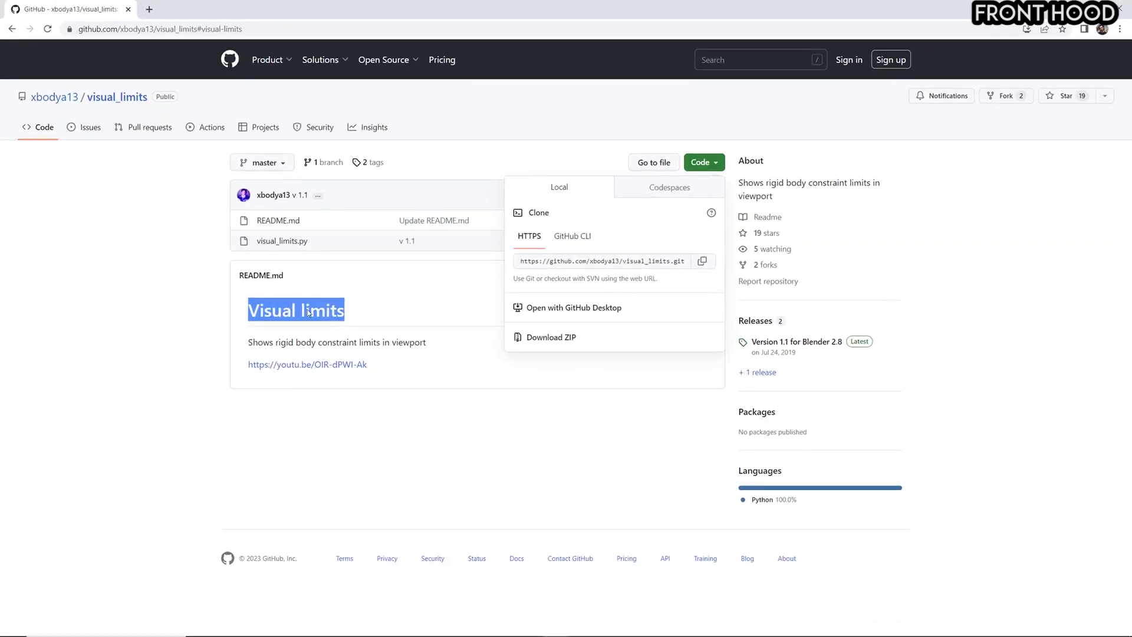
- Switch to the visual_limits GitHub page in the browser and download the repository as a ZIP
left_click(309, 312)
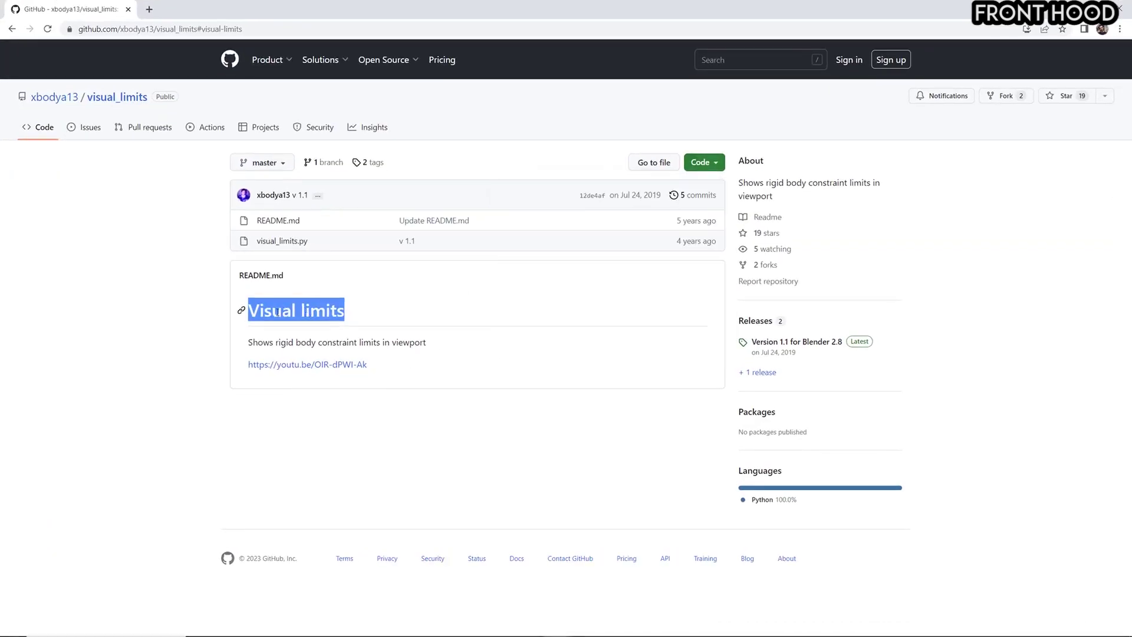
left_click_drag(246, 311, 343, 303)
left_click(707, 168)
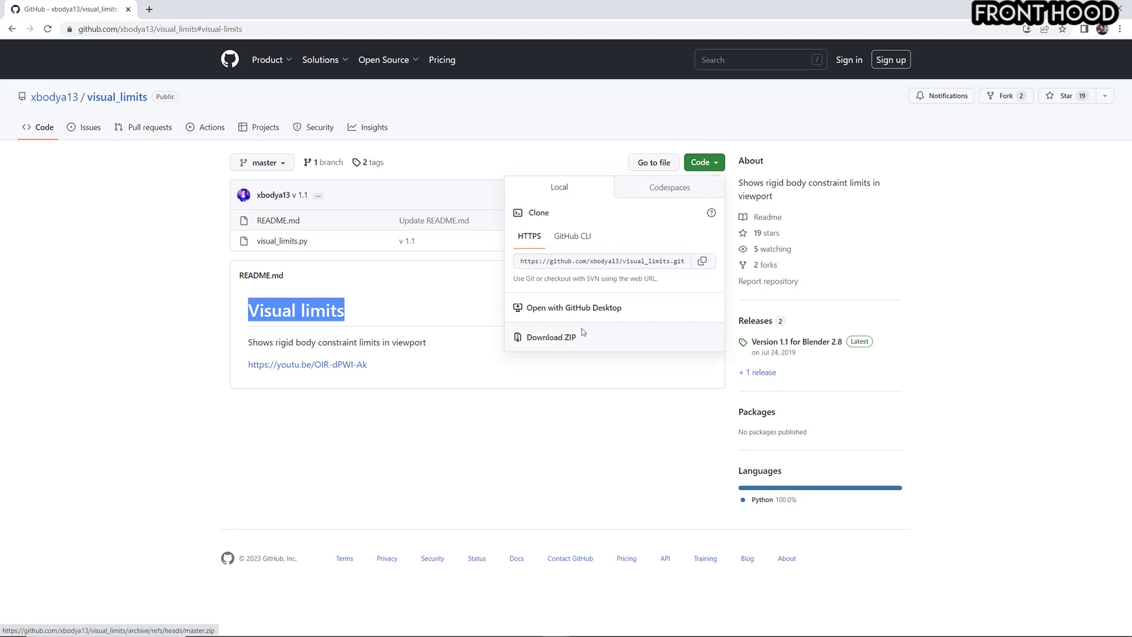
left_click(564, 337)
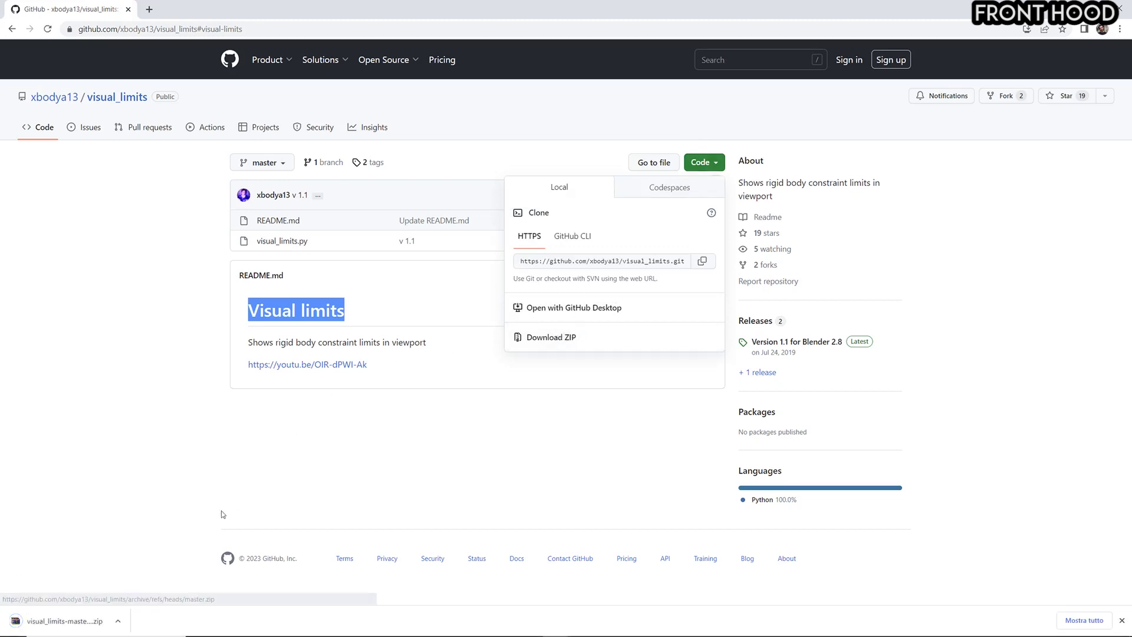
- Show the downloaded visual_limits ZIP in its folder and move the folder window into full view
left_click(117, 622)
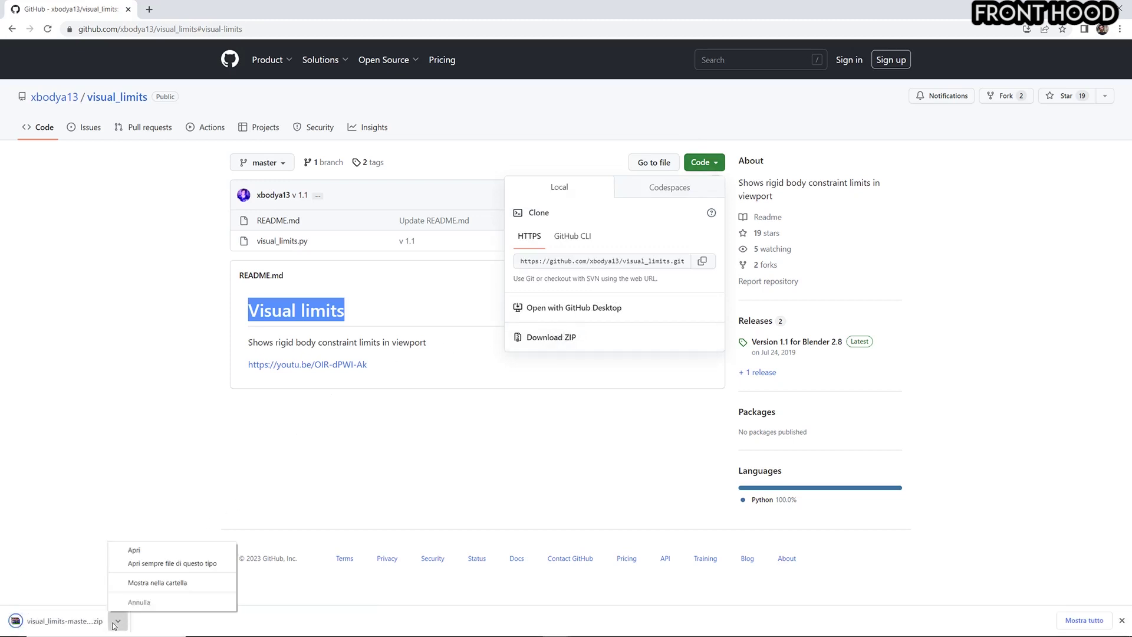
left_click(134, 584)
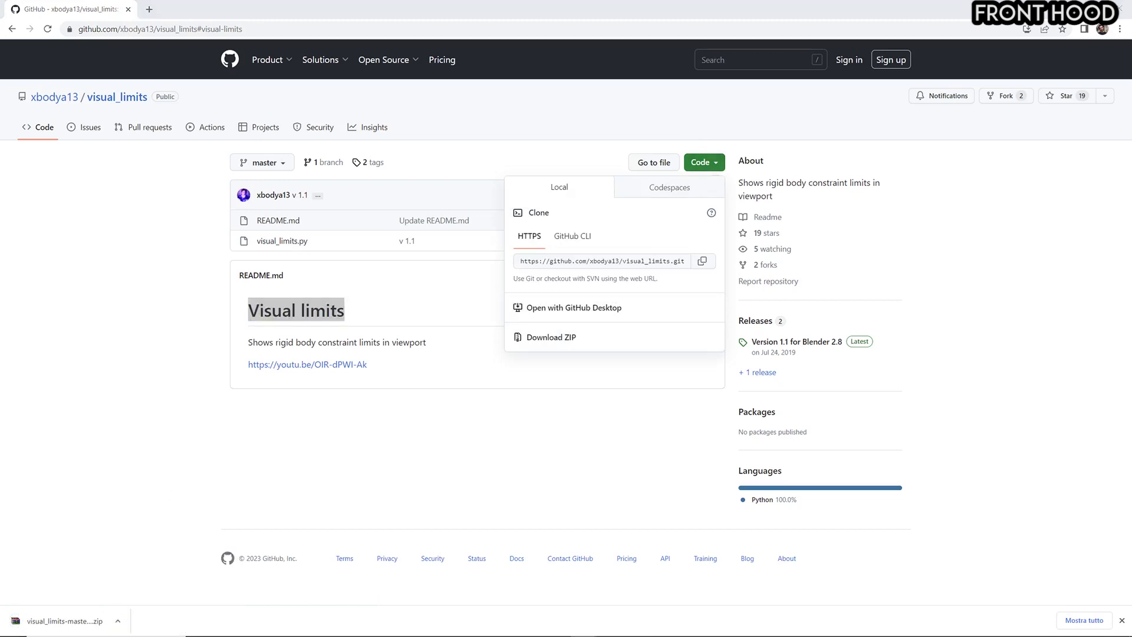
left_click_drag(943, 298, 638, 142)
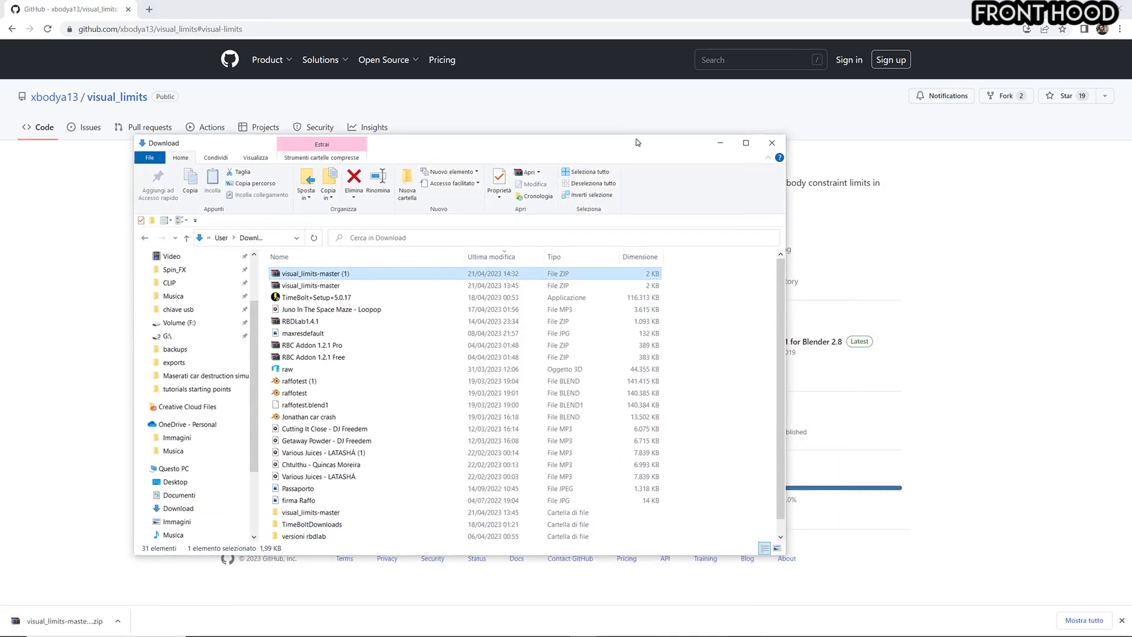
- Open the visual_limits-master (1) archive to view its contents and switch back to Blender
double_click(329, 274)
left_click(192, 257)
key("Return")
left_click(970, 222)
left_click(447, 626)
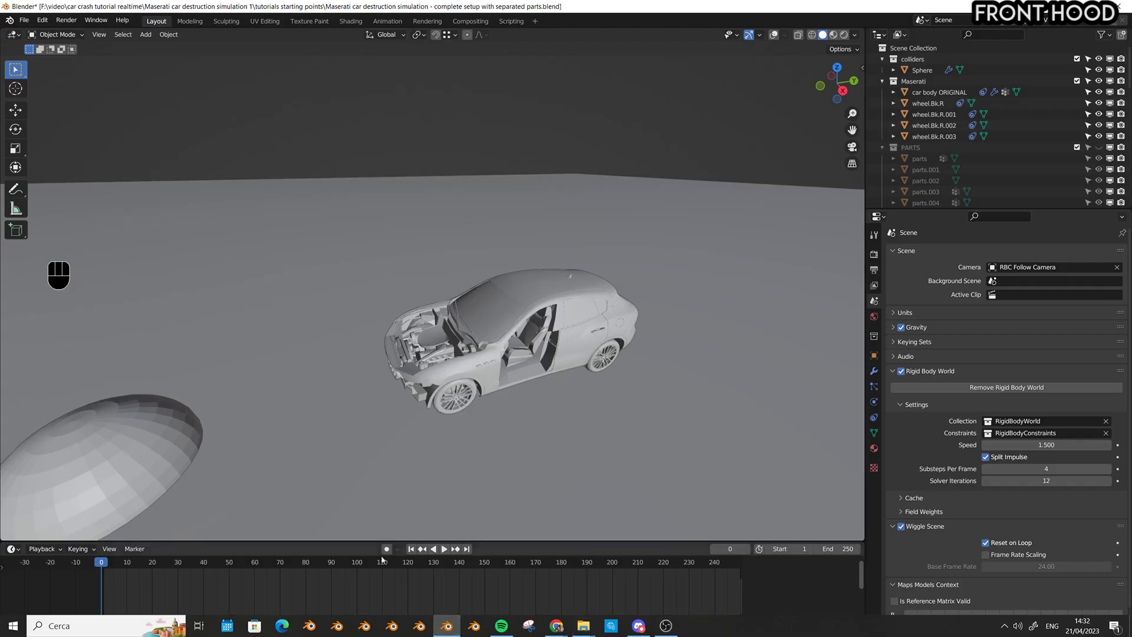
- Install the visual_limits.py add-on from the visual_limits-master (1) folder in Downloads
left_click(42, 20)
left_click(73, 175)
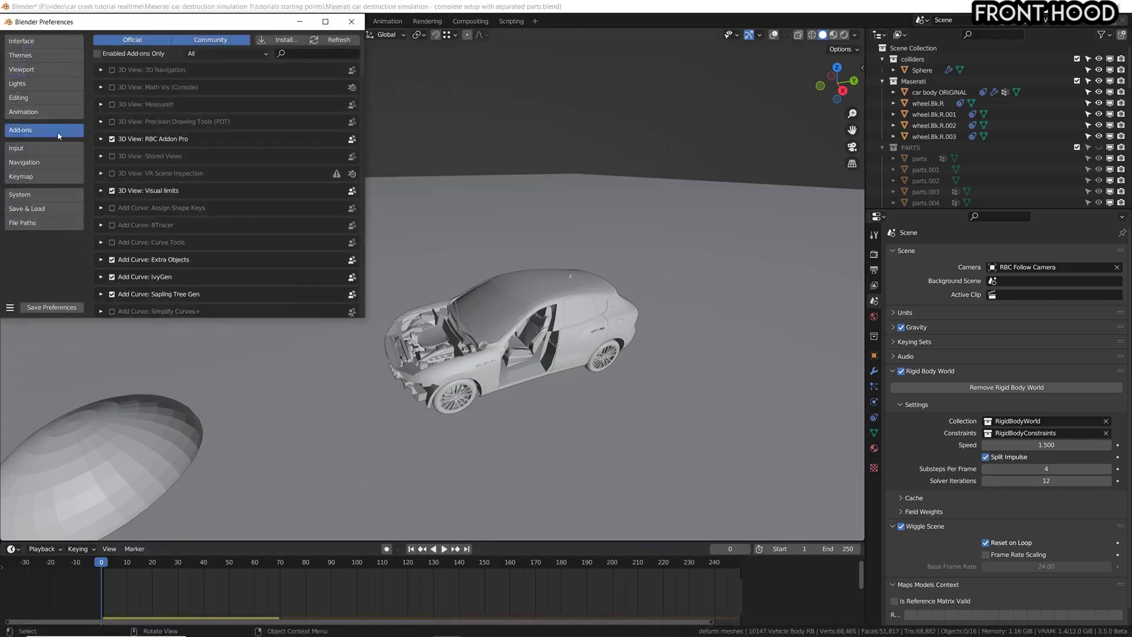
left_click(281, 40)
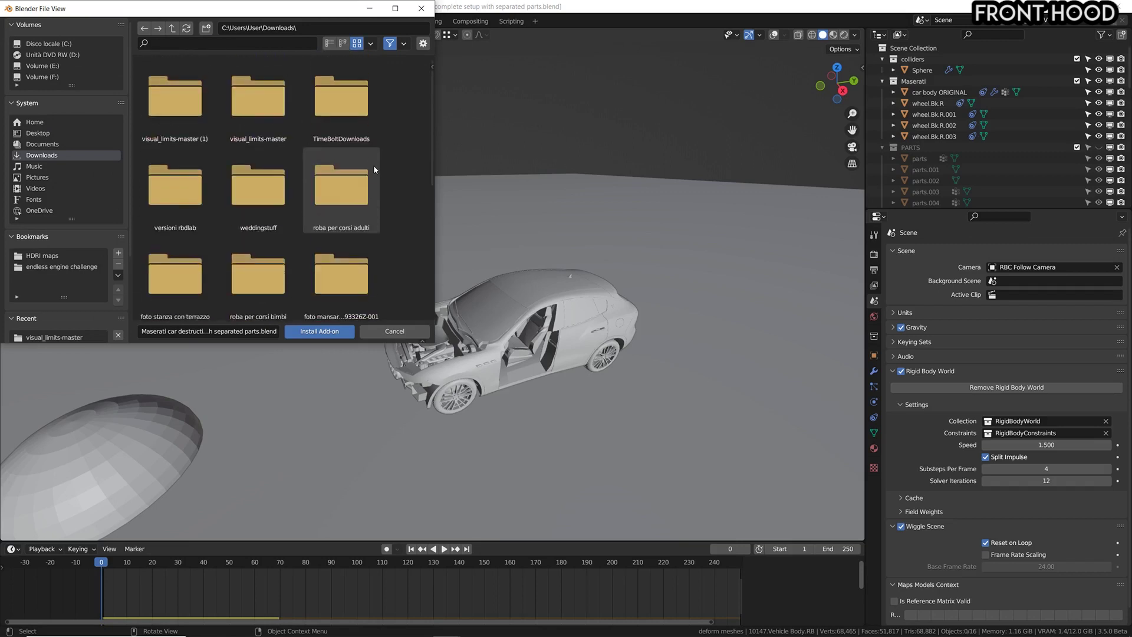
scroll(373, 167, "down", 5)
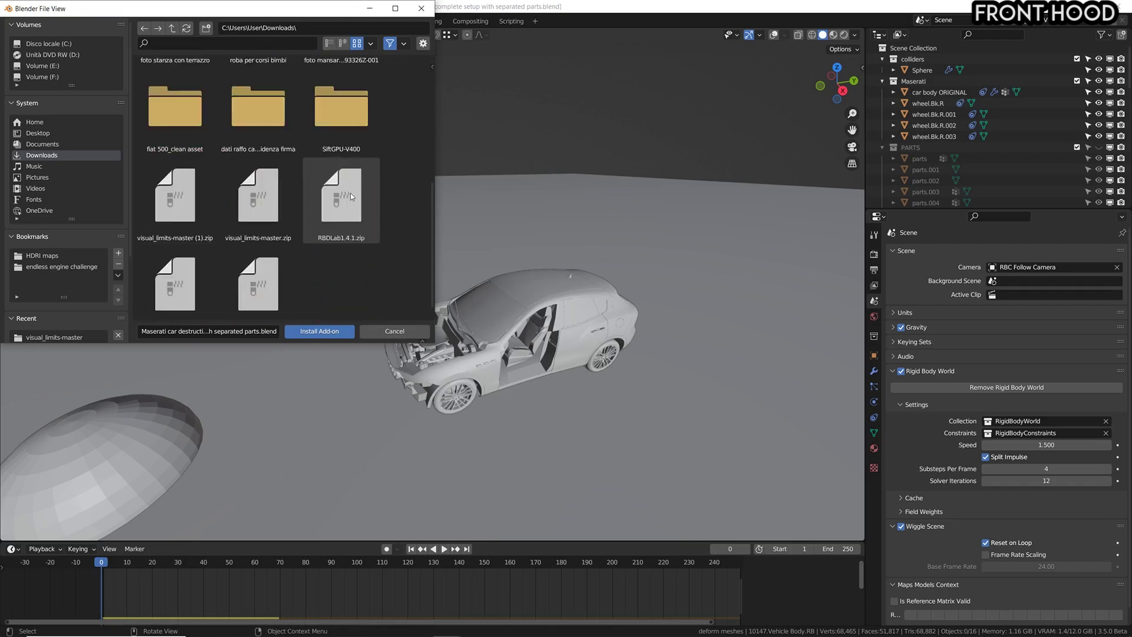
scroll(351, 196, "up", 5)
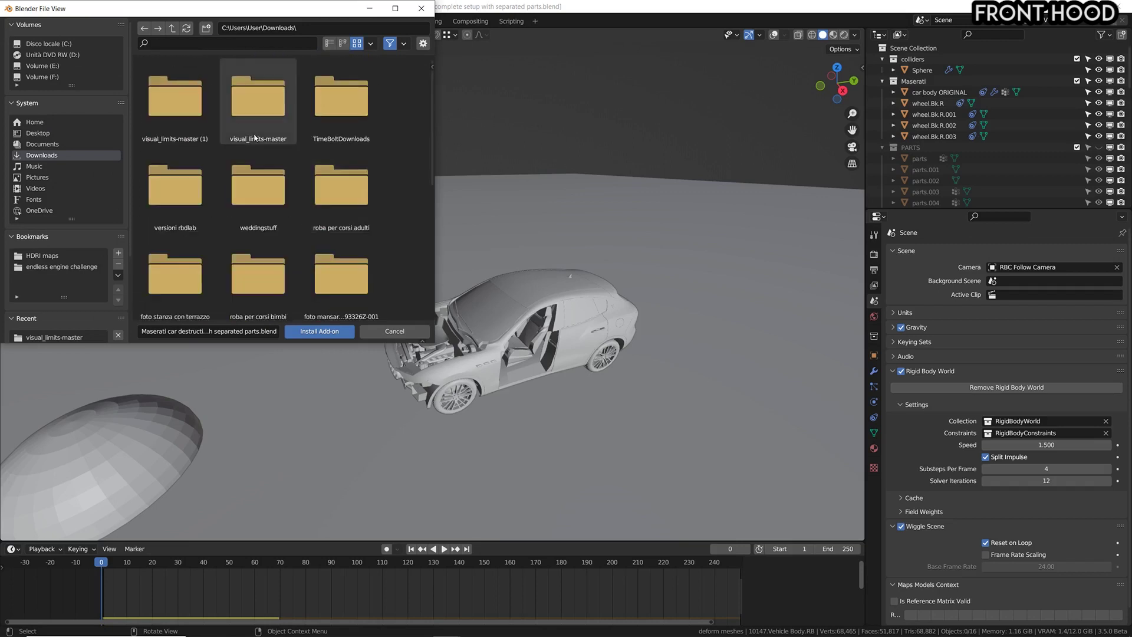
double_click(190, 98)
double_click(190, 98)
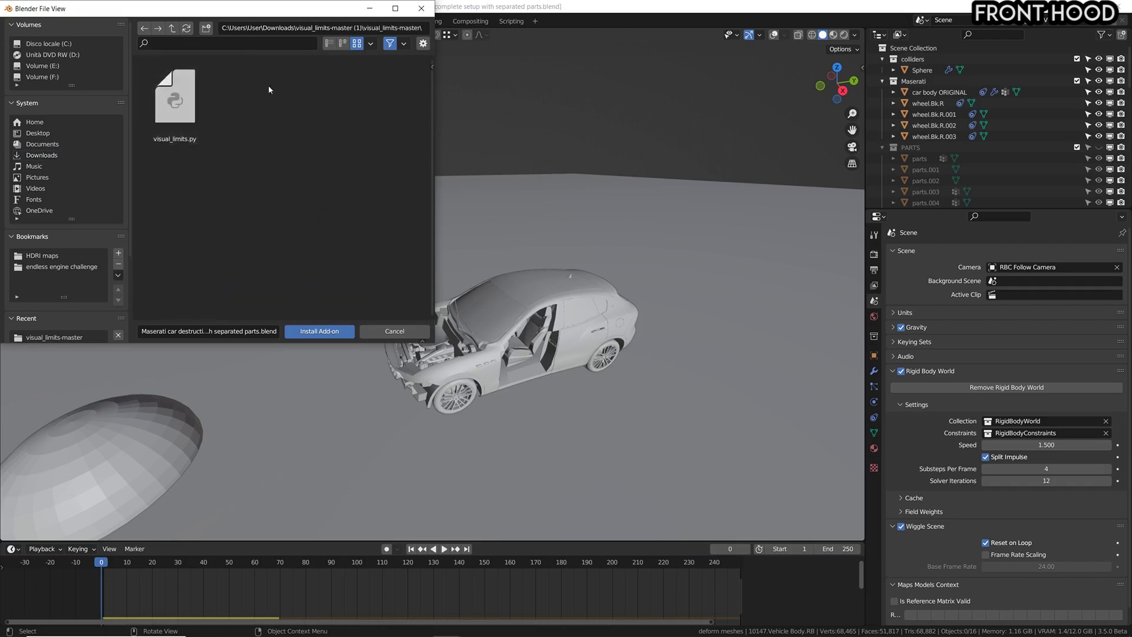
left_click(158, 96)
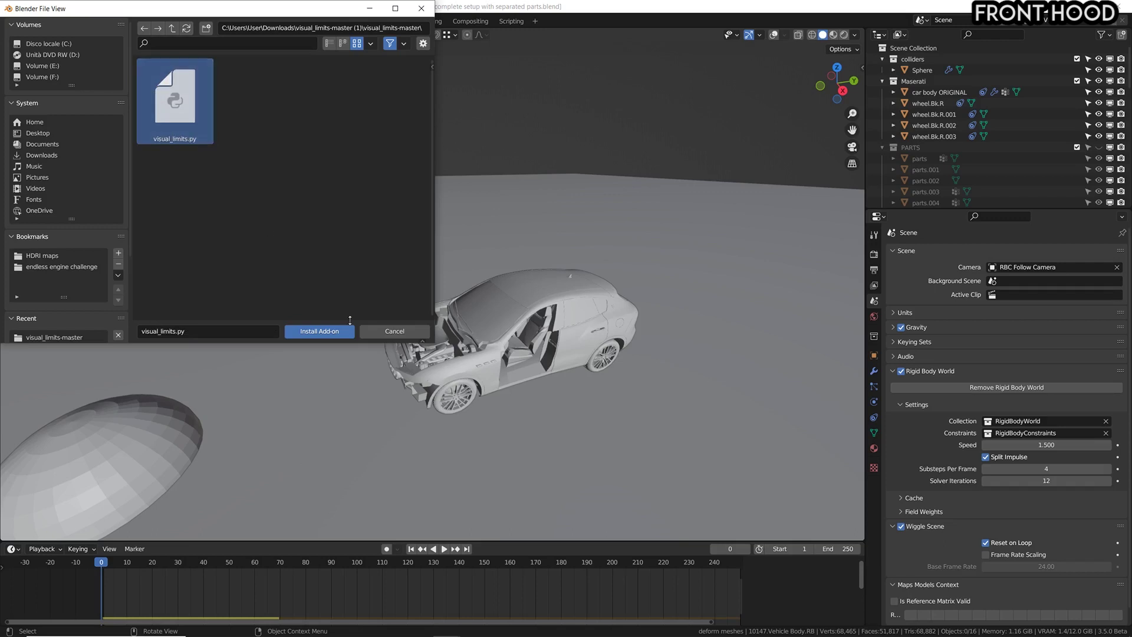
left_click(319, 331)
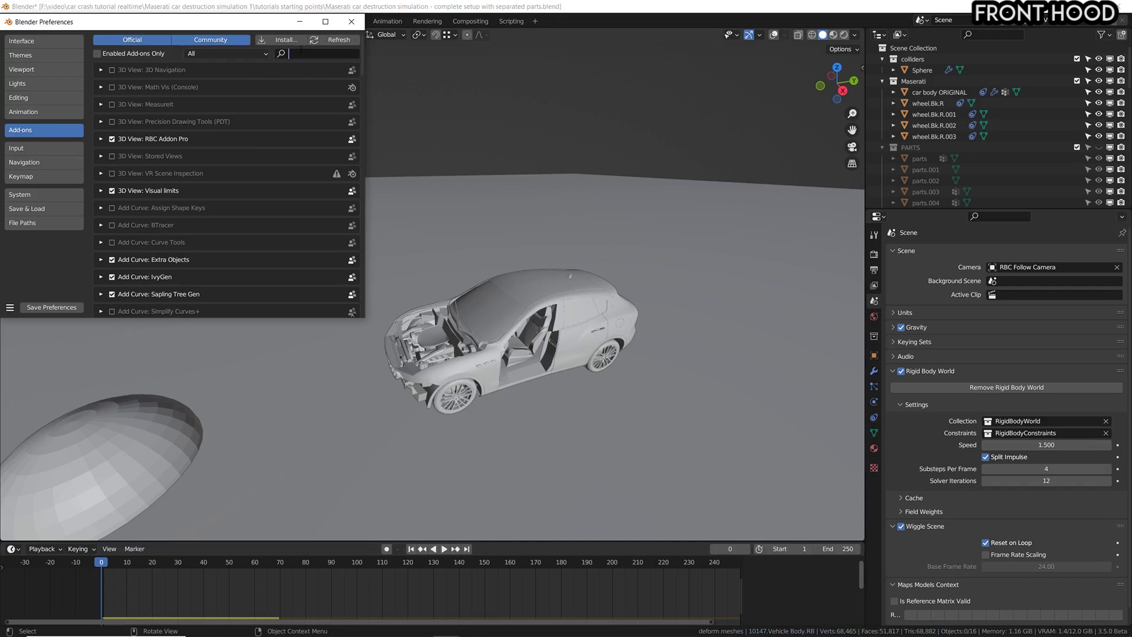
- Look up the add-on with the search term "visual", save the preferences and close them
type("visual")
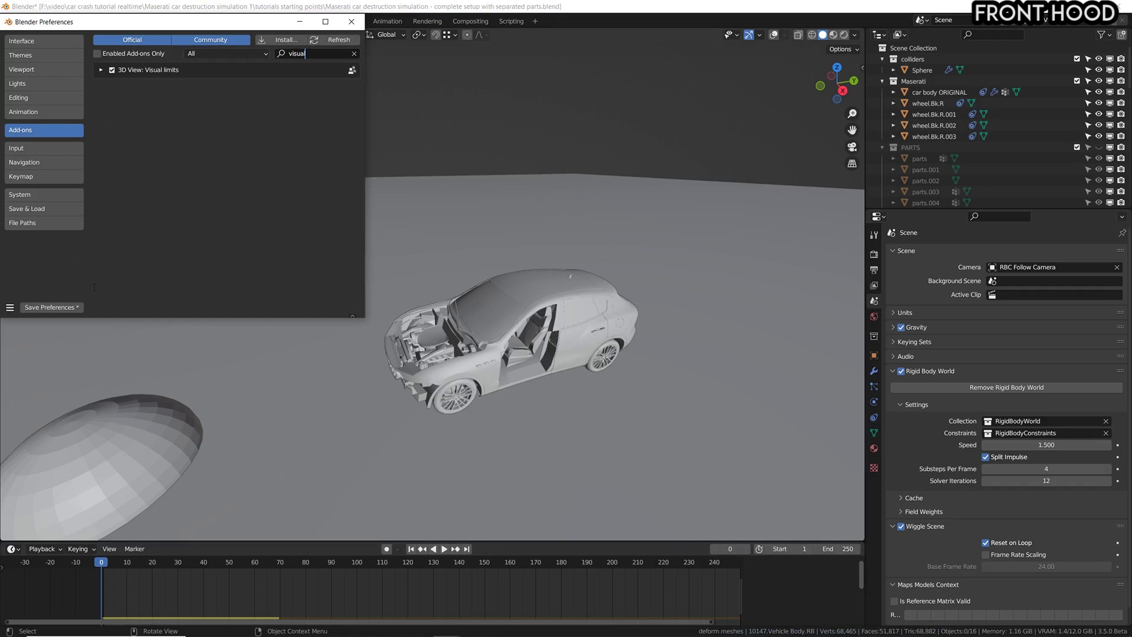
left_click(56, 306)
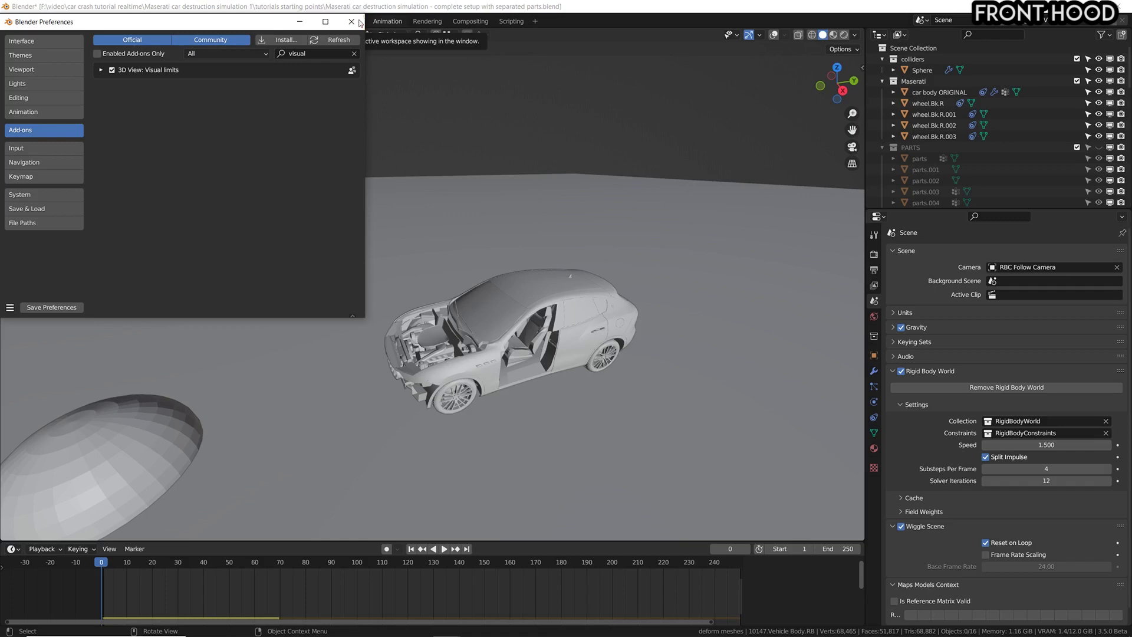
left_click(352, 23)
- Unhide the PARTS collection, turn on the viewport overlays and save the file
middle_click_drag(569, 330, 600, 365)
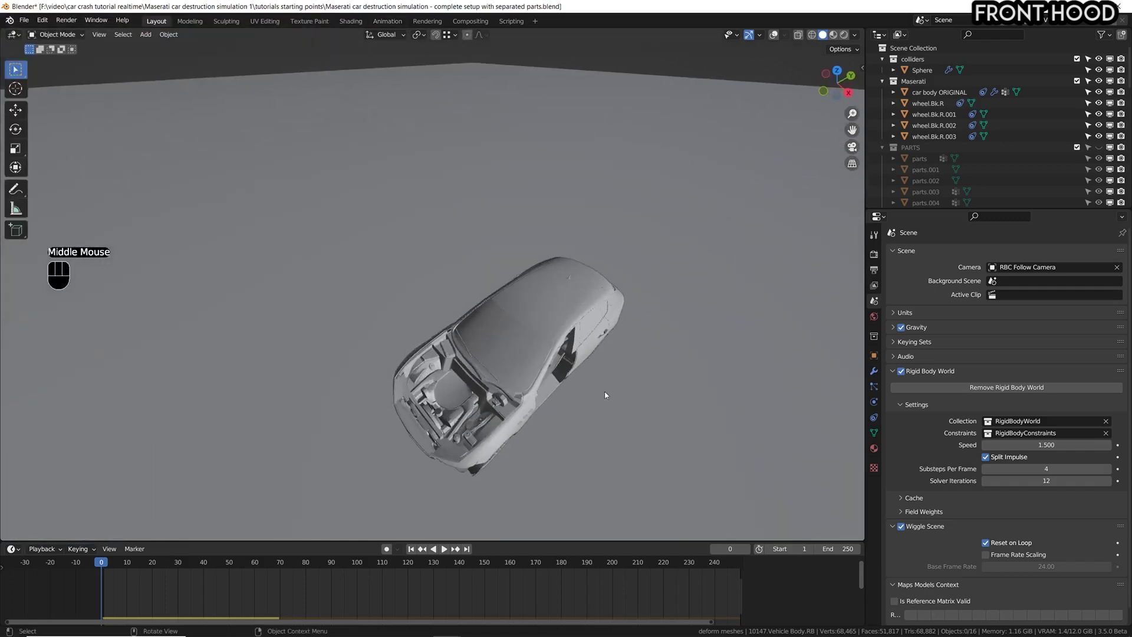
middle_click_drag(606, 358, 424, 365)
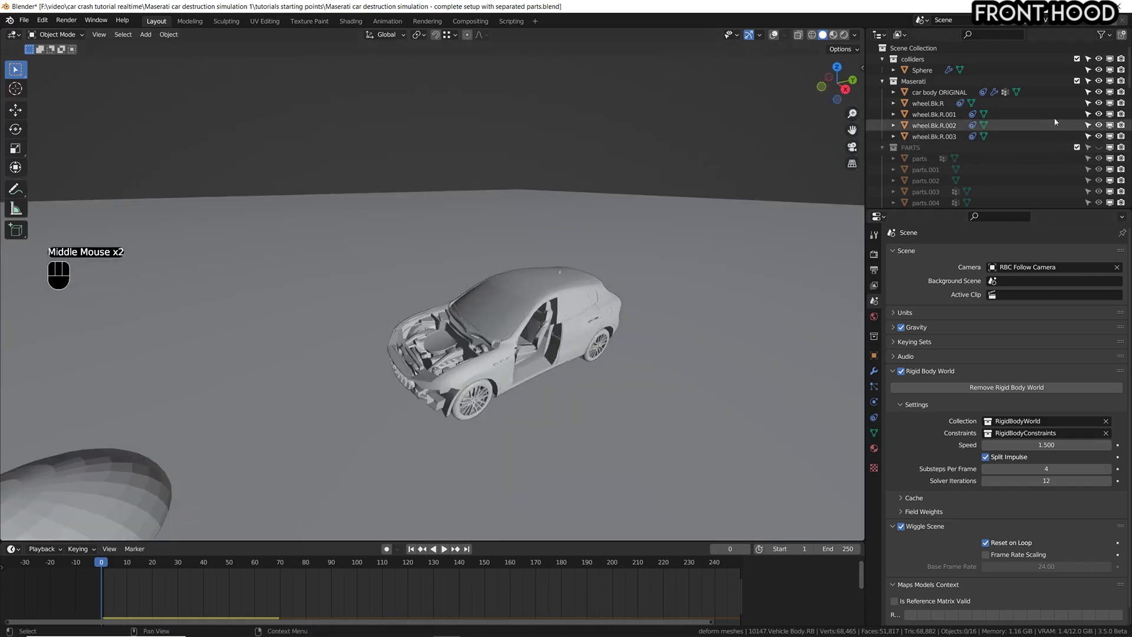
left_click(1100, 148)
left_click(980, 146)
middle_click_drag(553, 291, 522, 301, "shift")
key("shift+alt+z")
middle_click_drag(519, 330, 508, 350)
key("ctrl+s")
scroll(413, 334, "up", 2)
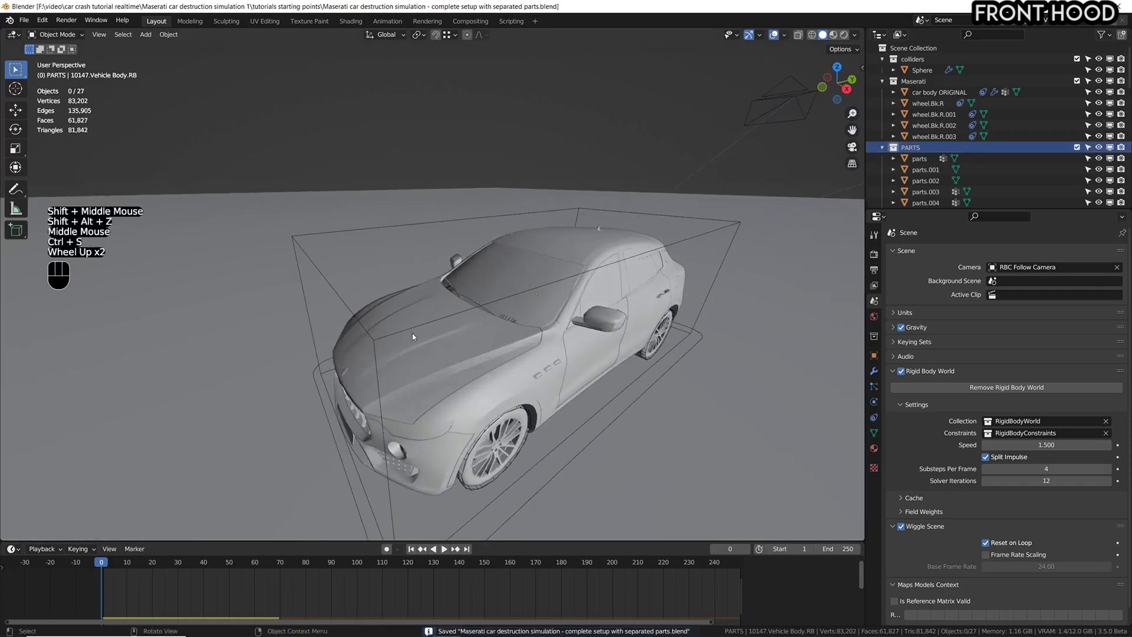
- Isolate the front hood in local view, seen from the top, and deselect it
left_click(413, 337)
key("g")
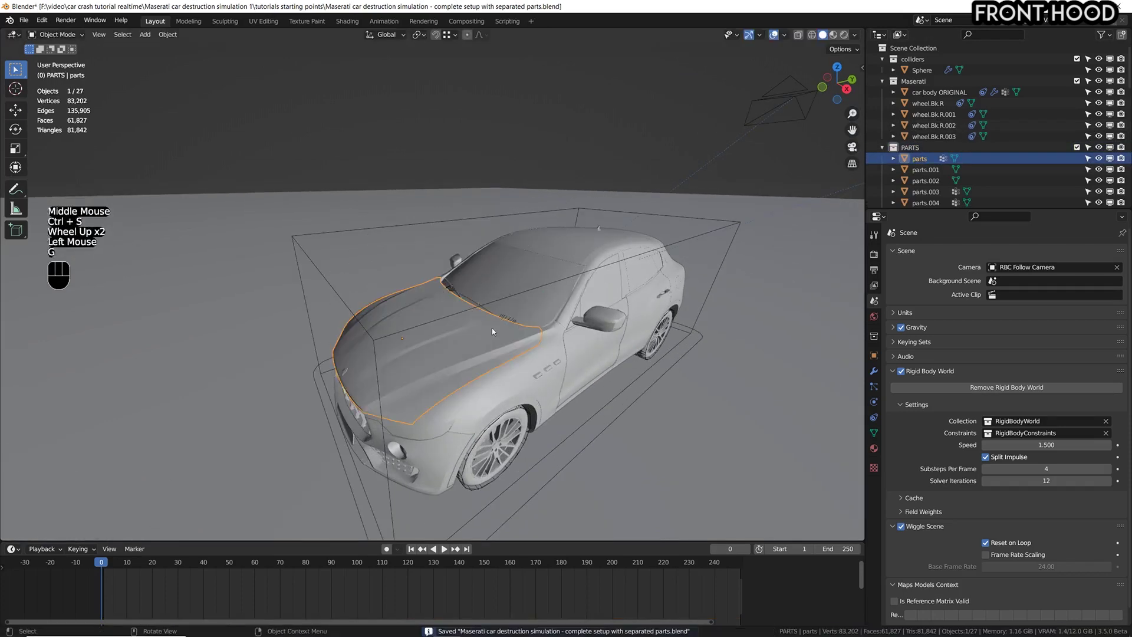
key("KP_Divide")
left_click(625, 135)
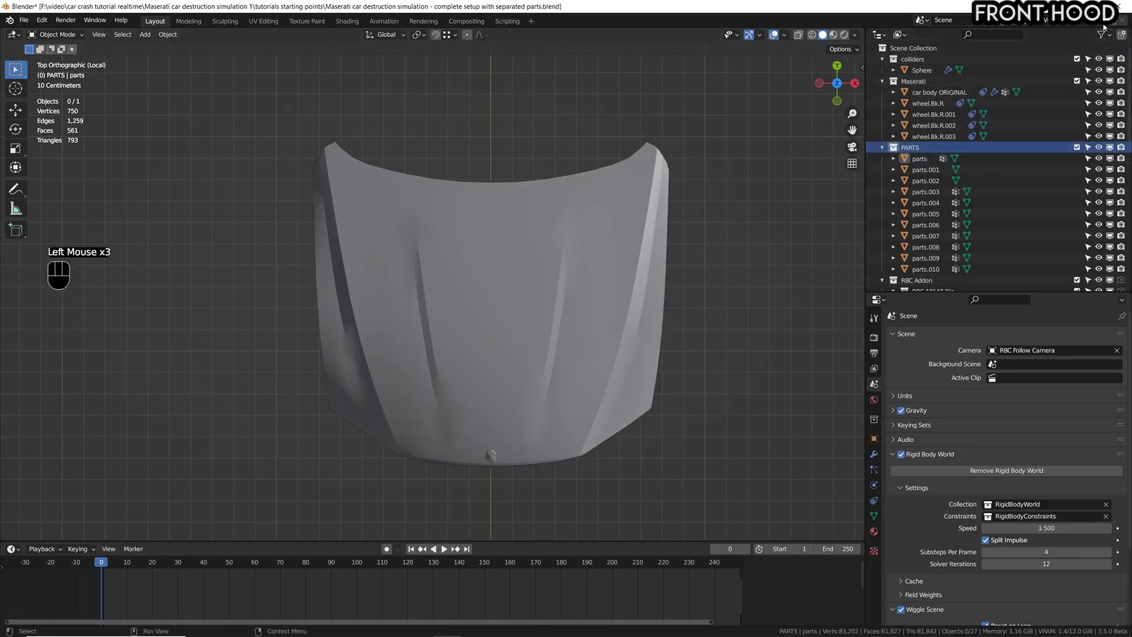
- Create a new collection inside PARTS and name it RIGID BODIES
left_click(1121, 34)
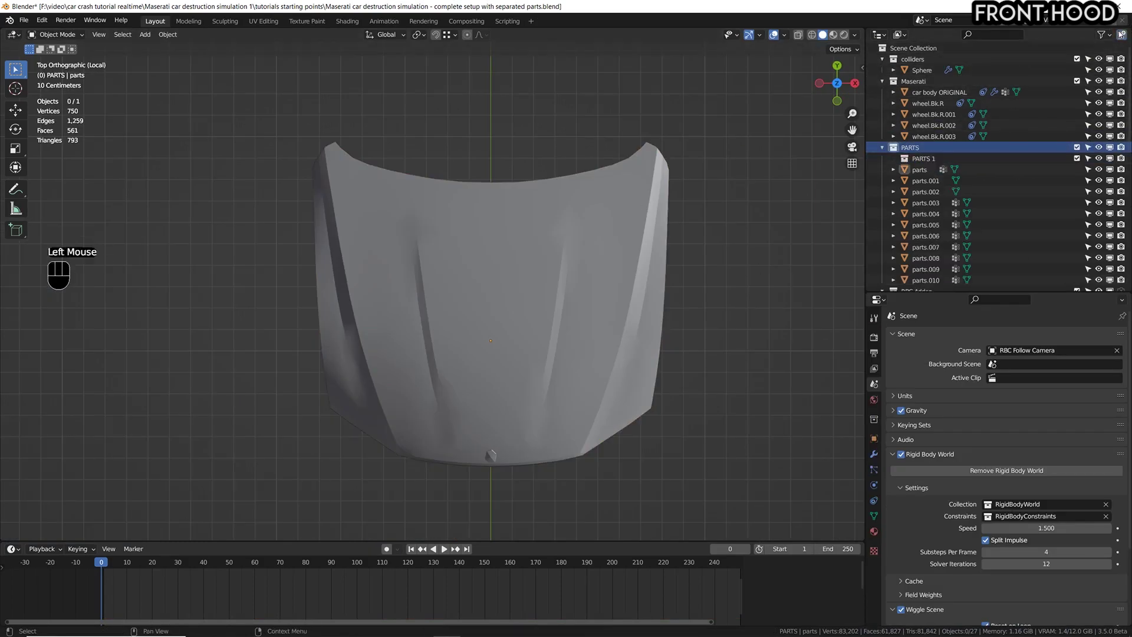
left_click(947, 159)
double_click(946, 159)
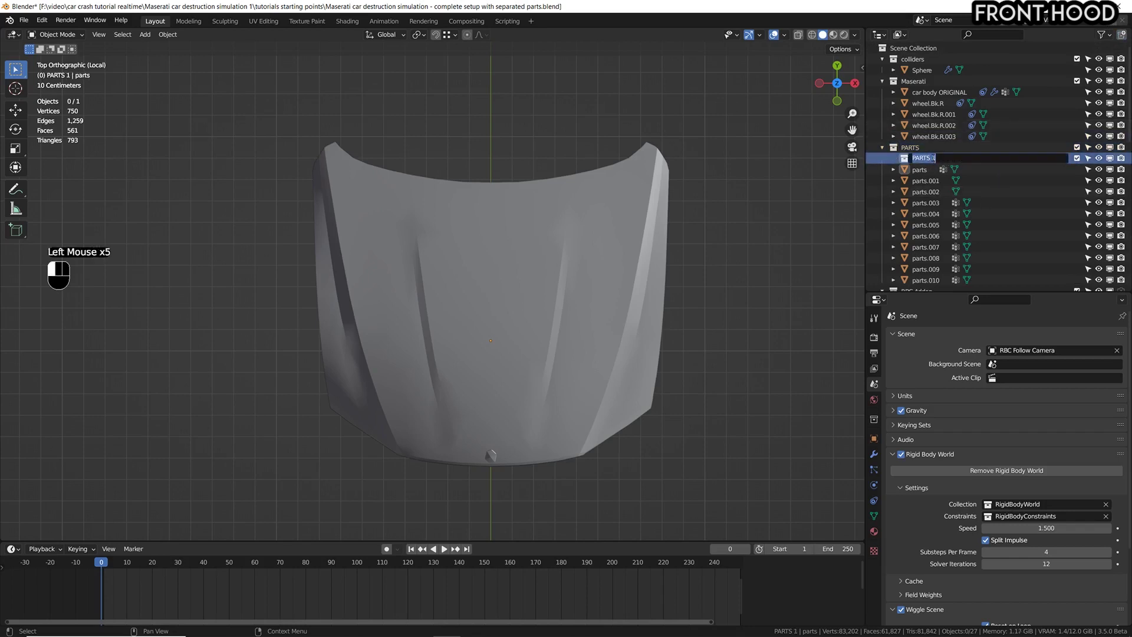
type("RIGID BODIES")
key("Return")
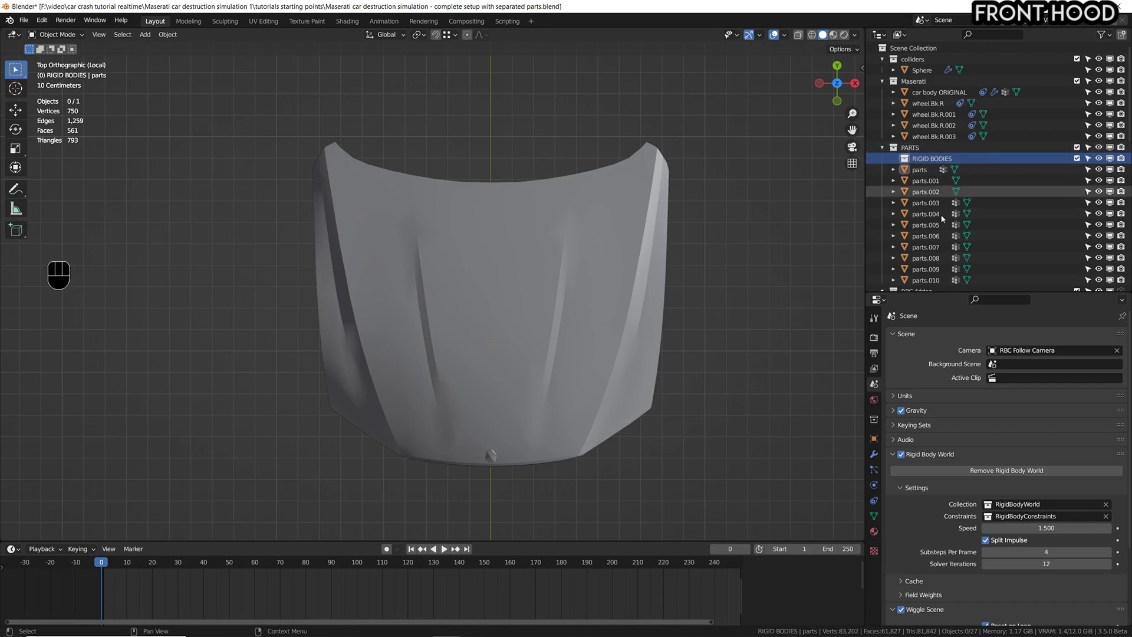
- Move the RIGID BODIES collection out of PARTS, directly under the Scene Collection
left_click(923, 160)
left_click_drag(923, 159, 919, 49)
scroll(956, 138, "down", 8)
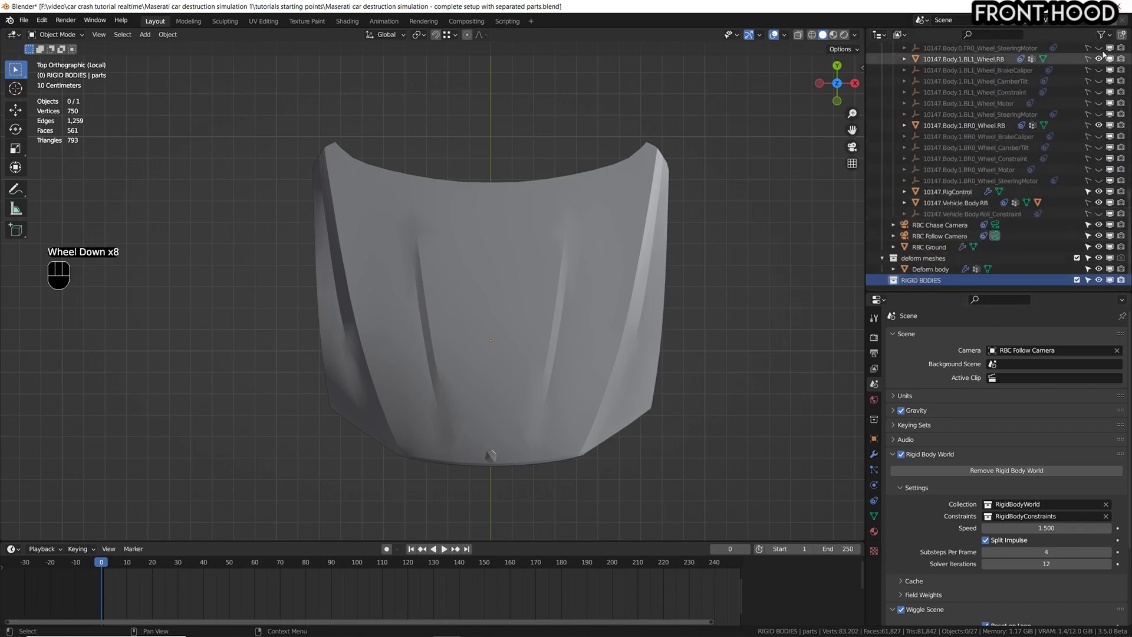
- Create another collection, move it out of RIGID BODIES to the Scene Collection level and name it MAIN CONSTRAINTS
left_click(882, 281)
scroll(967, 265, "down", 2)
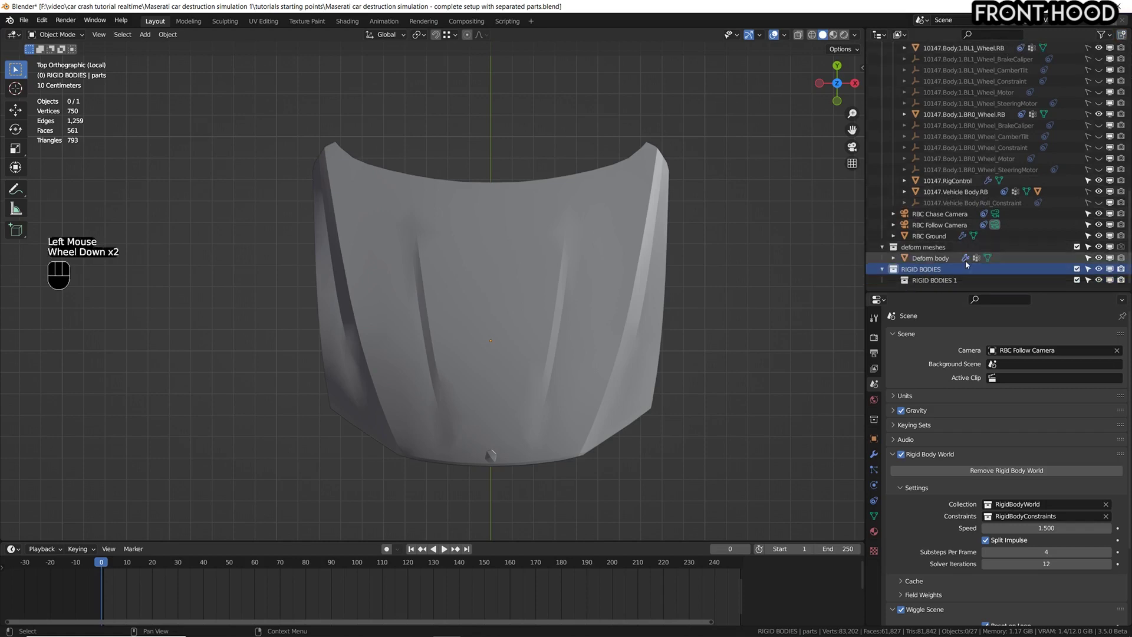
left_click(930, 281)
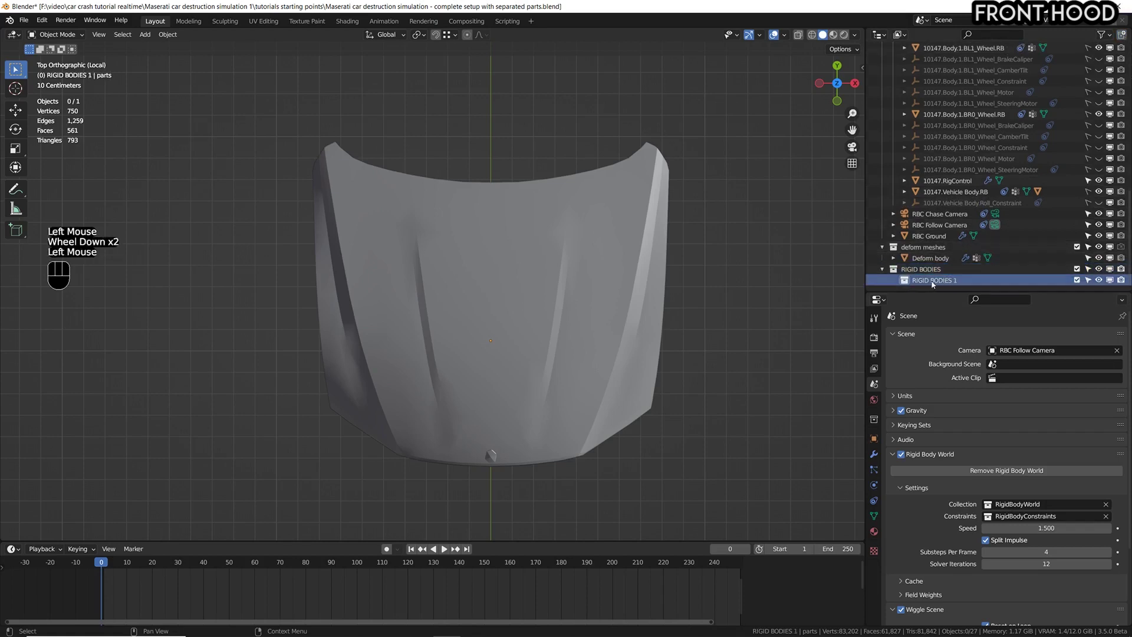
mouse_move(933, 282)
left_mouse_down()
mouse_move(931, 266)
mouse_move(917, 275)
left_mouse_up()
double_click(928, 269)
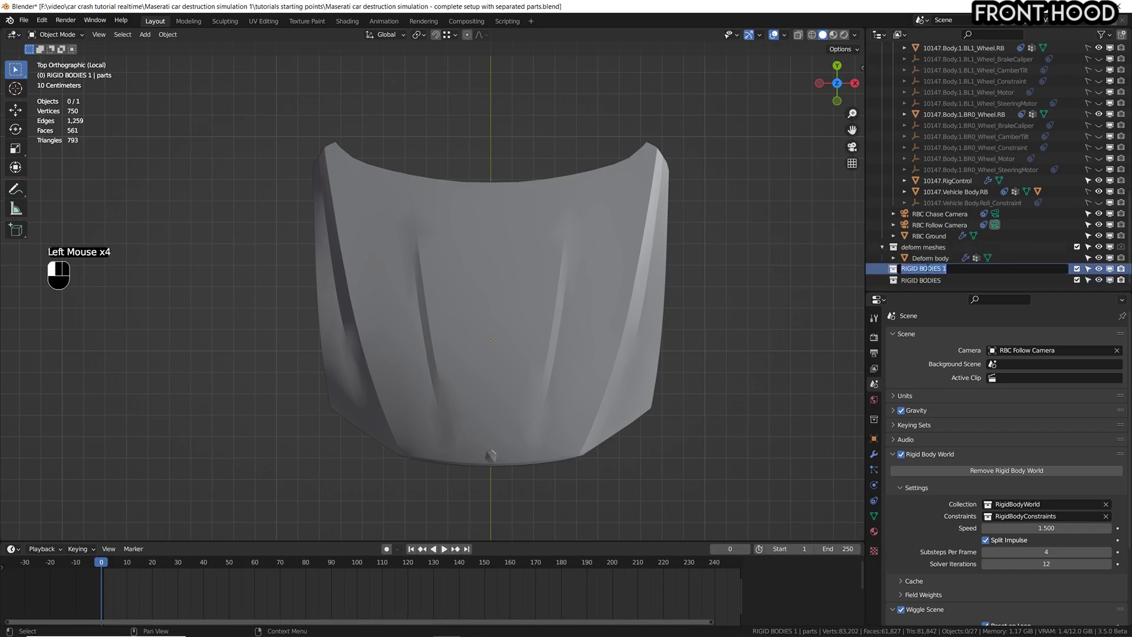
type("MAIN CONSTRAINTS")
left_click(962, 276)
- Try to move the RIGID BODIES and MAIN CONSTRAINTS collections to the beginning of the Scene Collection
left_click(938, 281)
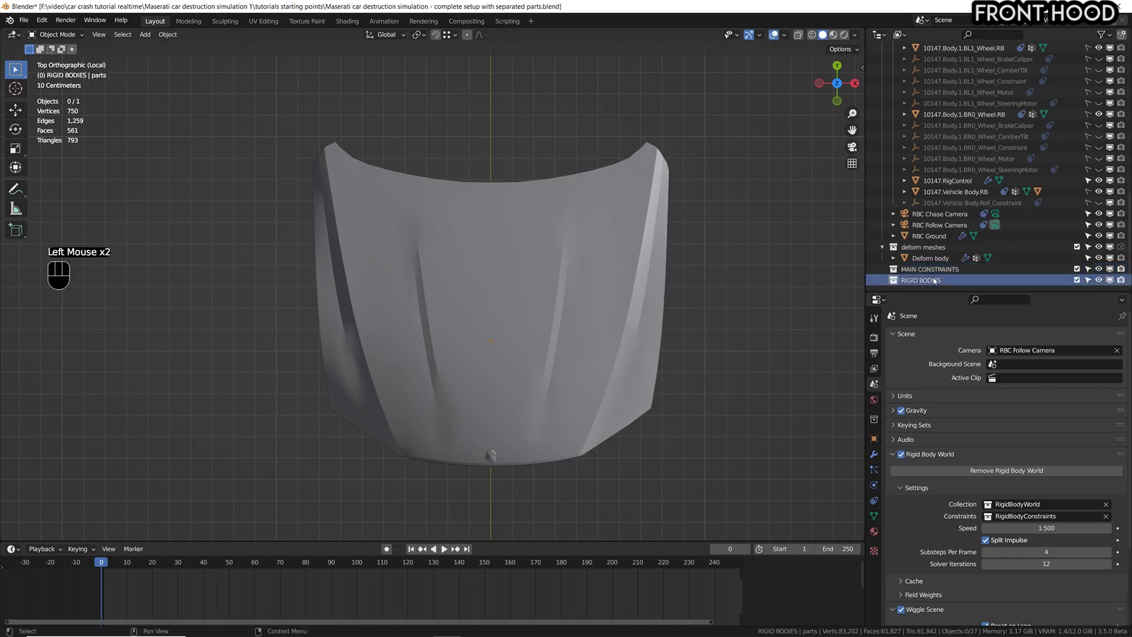
left_click(939, 269, "shift")
scroll(941, 264, "up", 3)
scroll(941, 263, "down", 1)
scroll(941, 264, "down", 2)
scroll(940, 266, "up", 1)
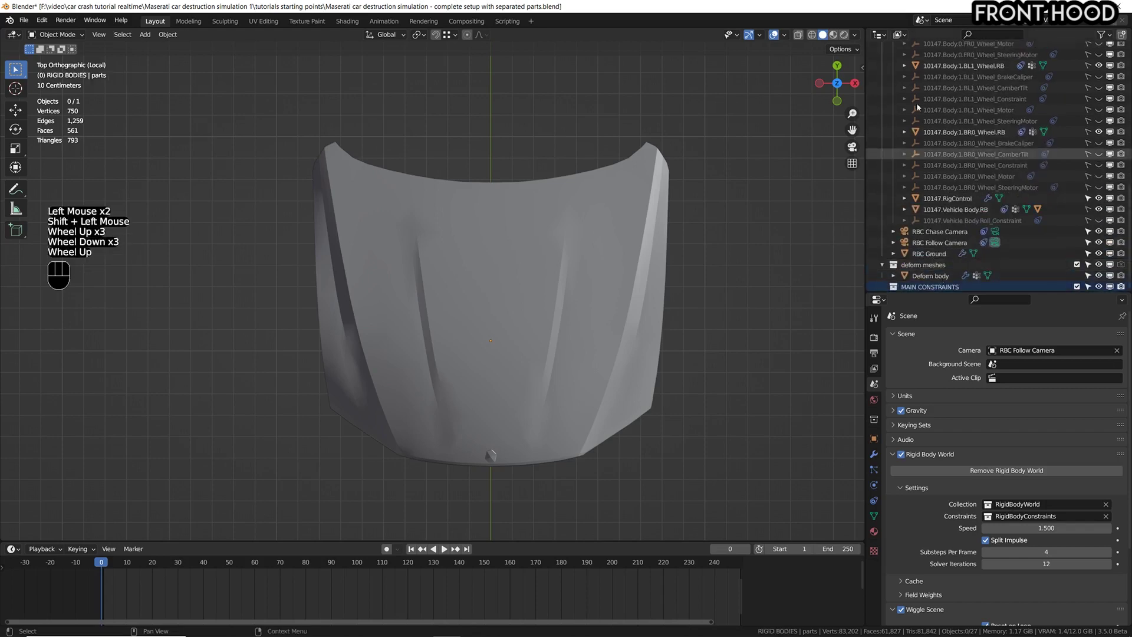
scroll(934, 270, "down", 6)
left_click_drag(933, 270, 938, 40)
scroll(967, 177, "down", 11)
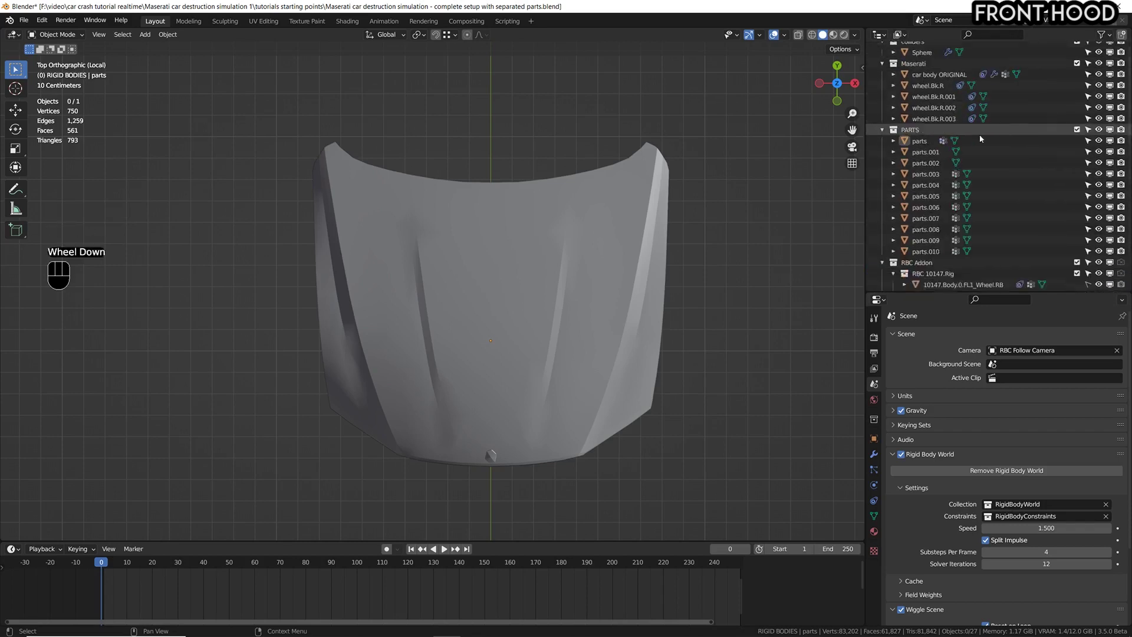
scroll(923, 265, "up", 1)
scroll(922, 268, "down", 3)
- Add a cube to the RIGID BODIES collection and move it about -2.6 m in X toward the hood
left_click(920, 271)
left_click(918, 281)
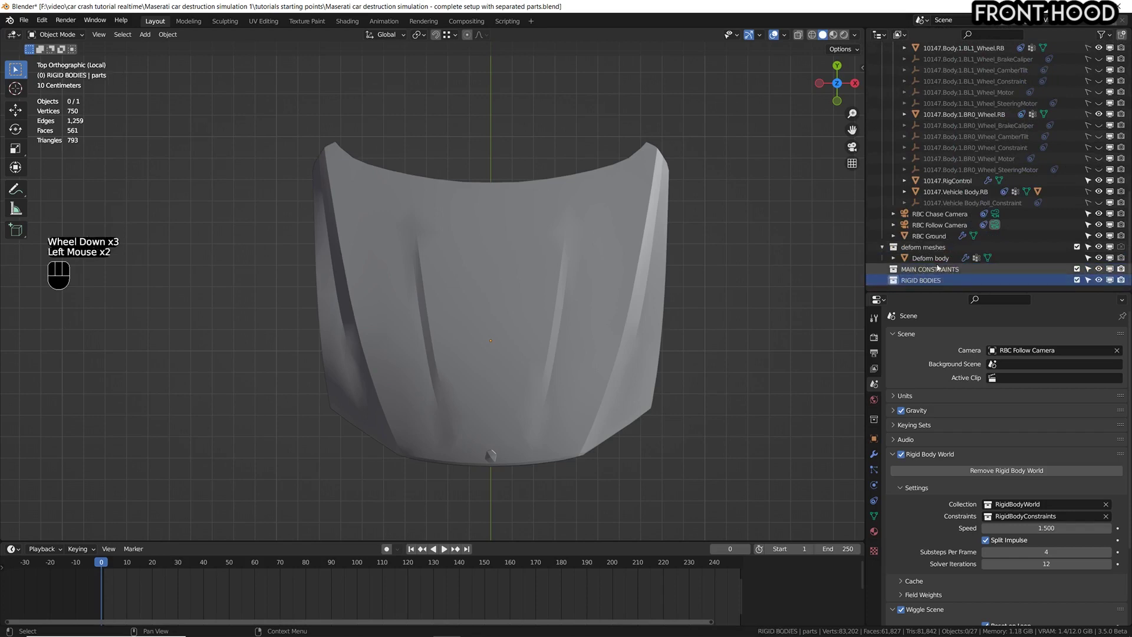
right_click(488, 286)
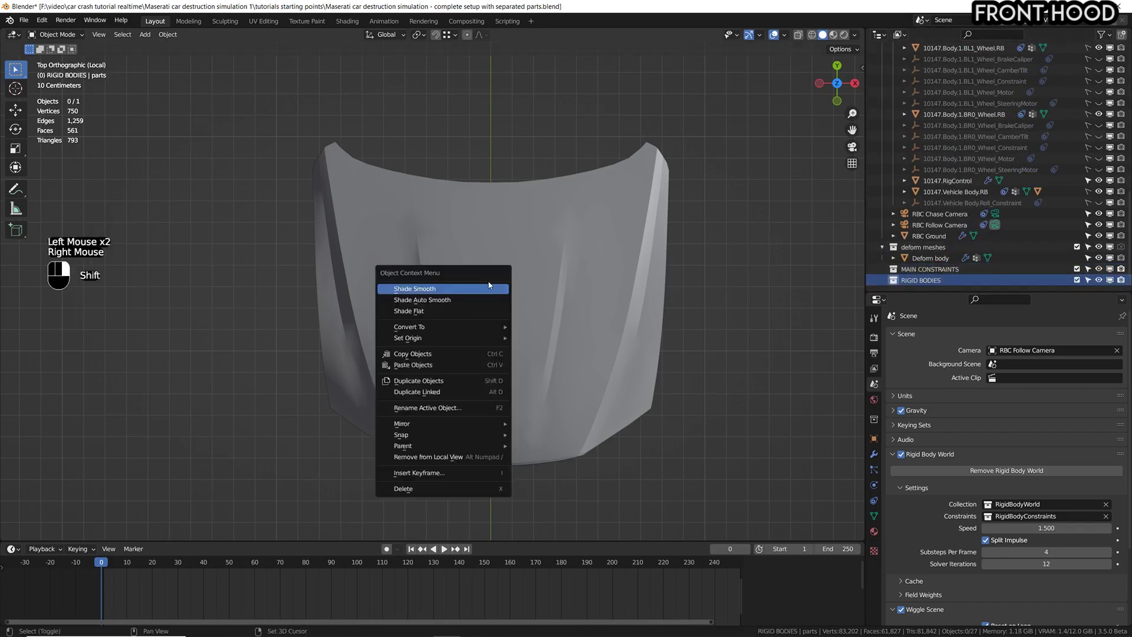
key("shift+a")
left_click(578, 289)
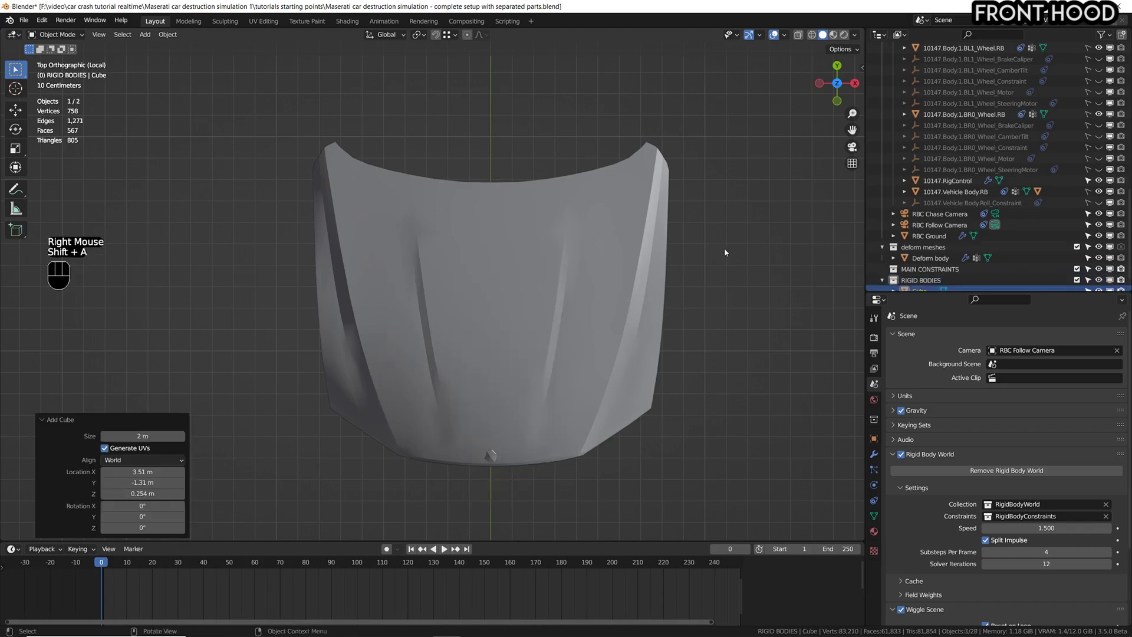
key("g")
left_click(224, 273)
scroll(224, 273, "down", 3)
- Place the 3D cursor on the hood, near its middle
right_click(590, 195, "shift")
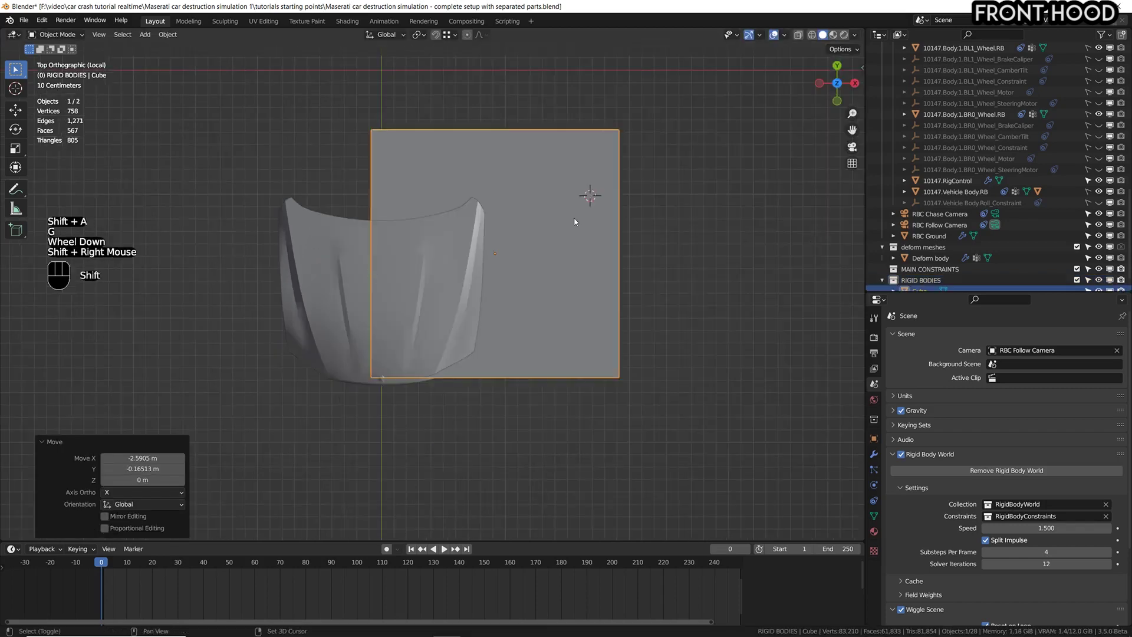
right_click(400, 268, "shift")
right_click(383, 272, "shift")
right_click(375, 276, "shift")
right_click(369, 278, "shift")
right_click(369, 283, "shift")
right_click(370, 289, "shift")
right_click(370, 295, "shift")
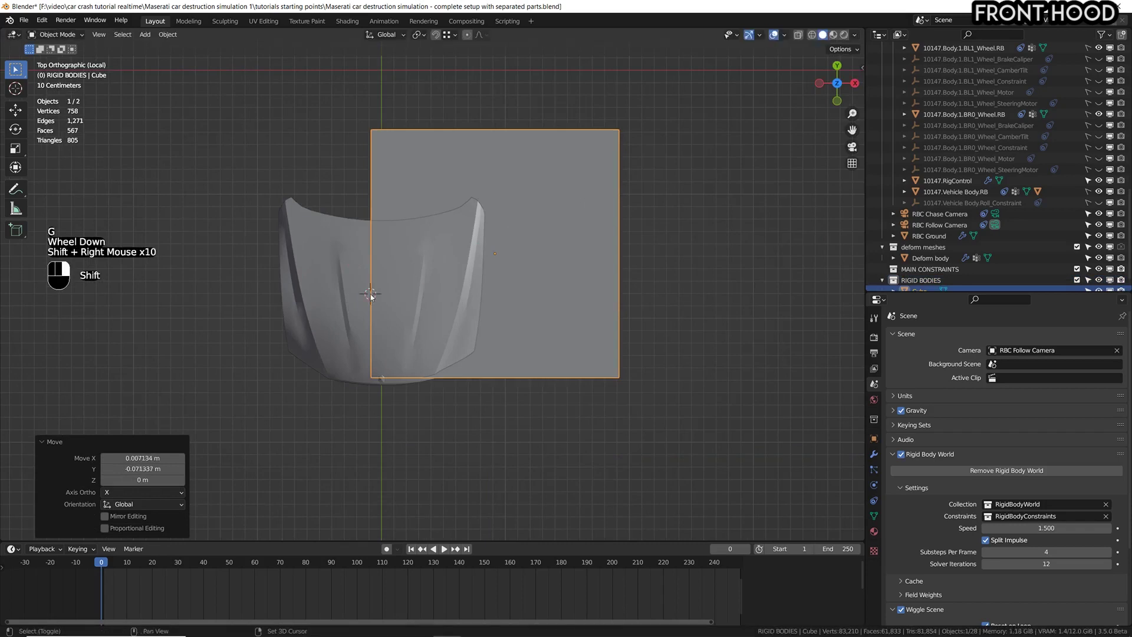
right_click_drag(314, 232, 282, 250, "shift")
right_click(344, 248, "shift")
right_click(339, 270, "shift")
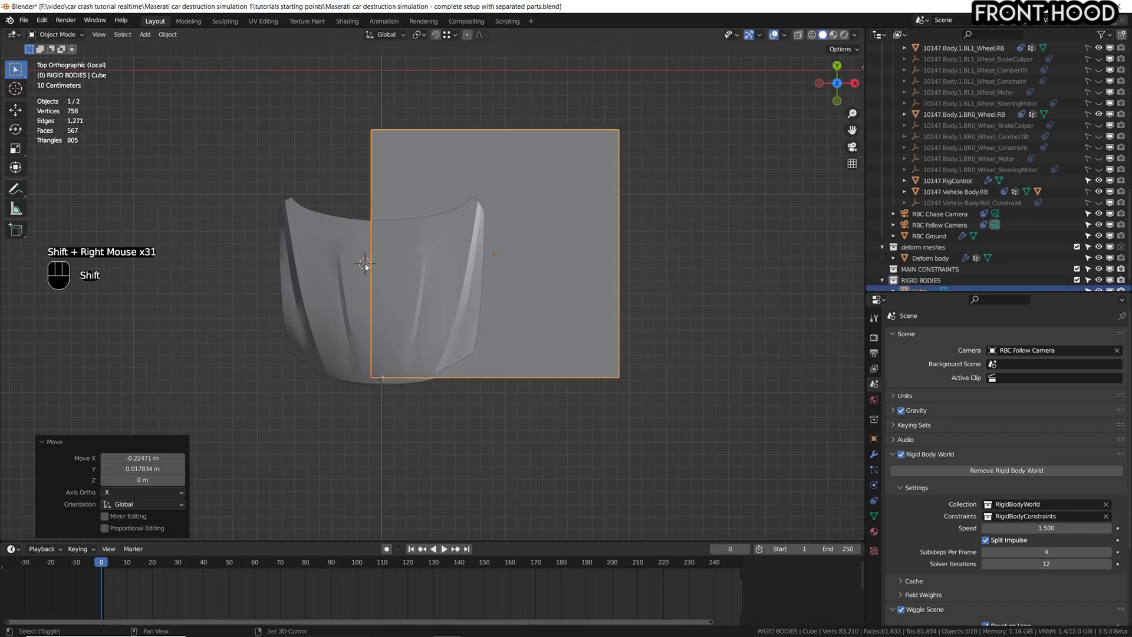
- Switch the viewport to wireframe shading and roughly center the cube over the hood
scroll(365, 266, "up", 3)
scroll(365, 267, "down", 2)
left_click(812, 35)
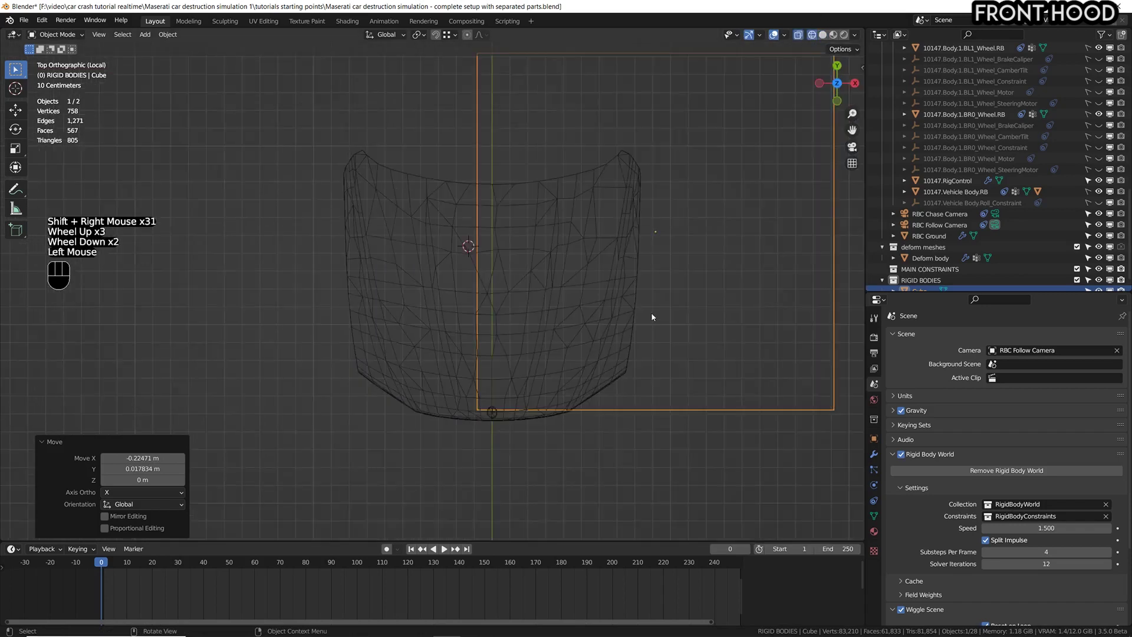
key("g")
key("s")
middle_click_drag(647, 248, 520, 281, "shift")
scroll(521, 281, "up", 1)
key("s")
key("g")
left_click(737, 252)
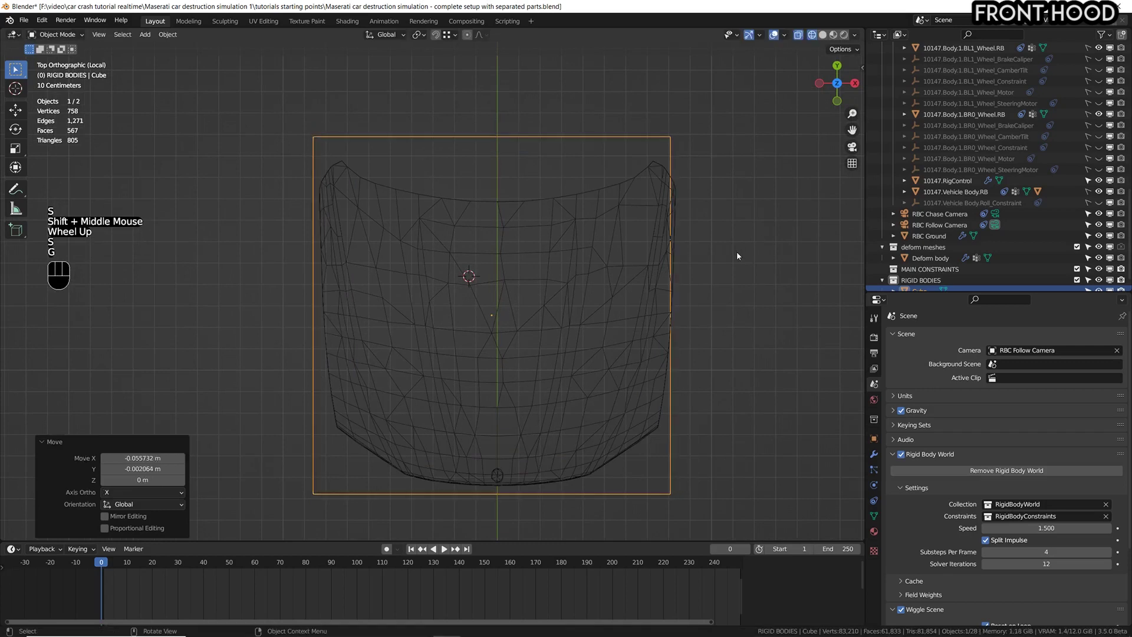
- Scale the cube down to fit inside the hood's outline, recenter it and shorten it along the Y axis
key("s")
left_click(737, 224)
key("g")
left_click(721, 185)
key("s")
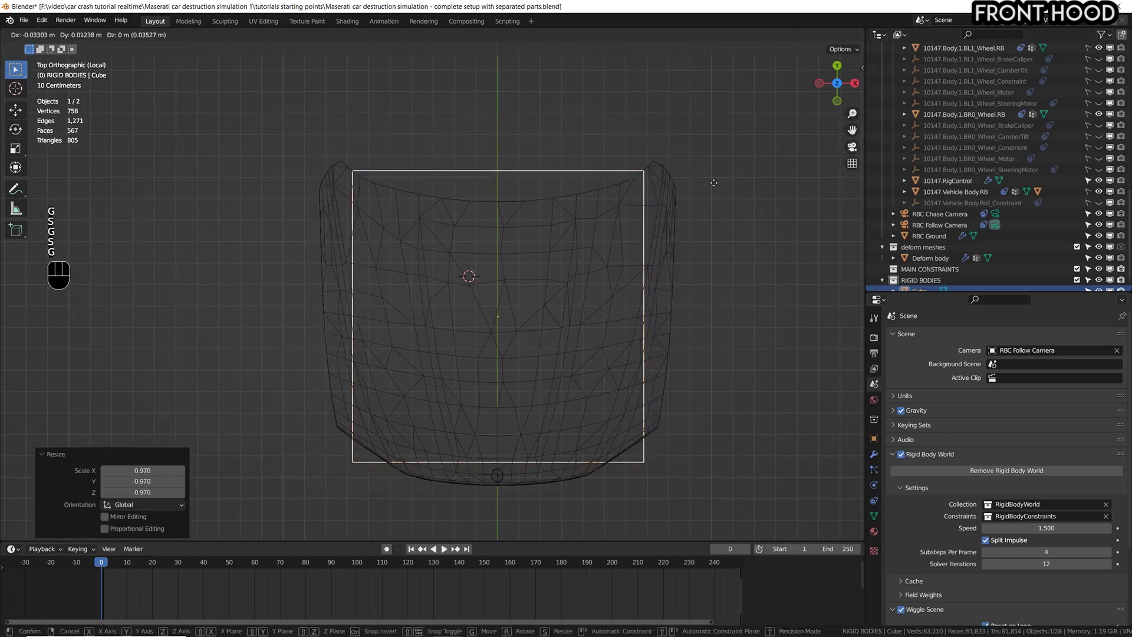
key("y")
left_click(626, 291)
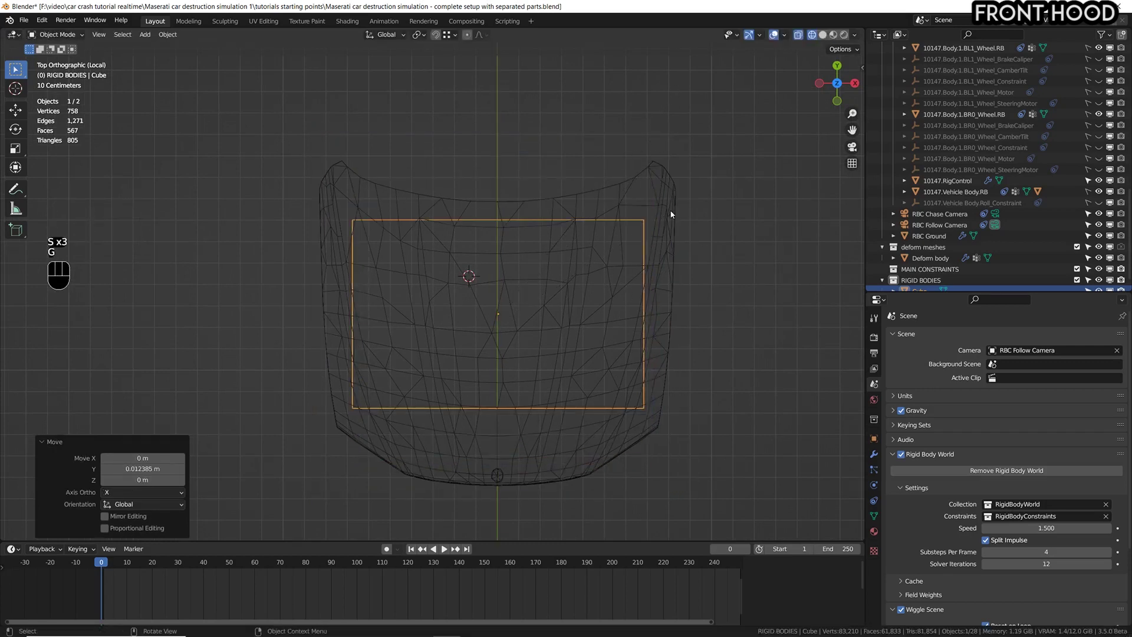
scroll(560, 266, "up", 1)
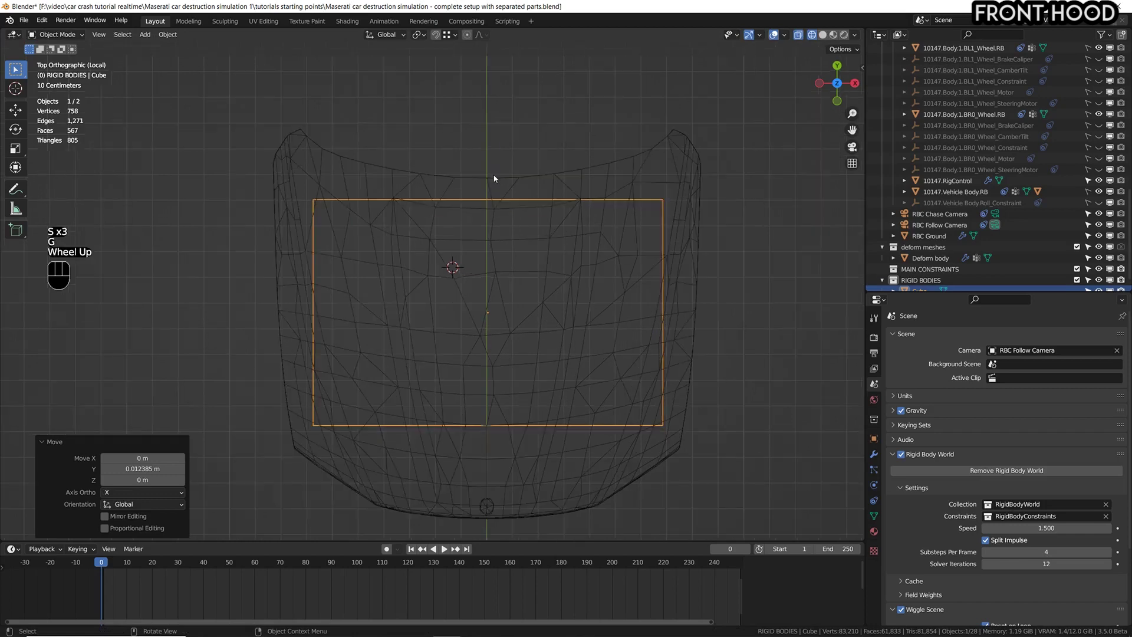
- Rename the cube as front hood RB and disable the RIGID BODIES collection in renders
scroll(1080, 269, "down", 5)
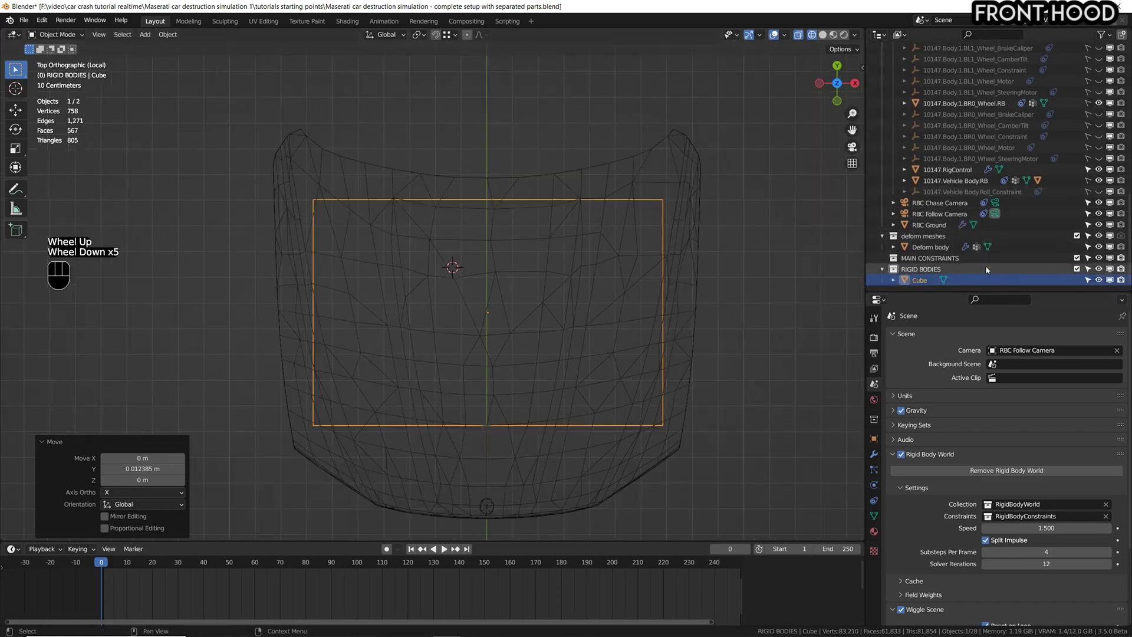
double_click(920, 281)
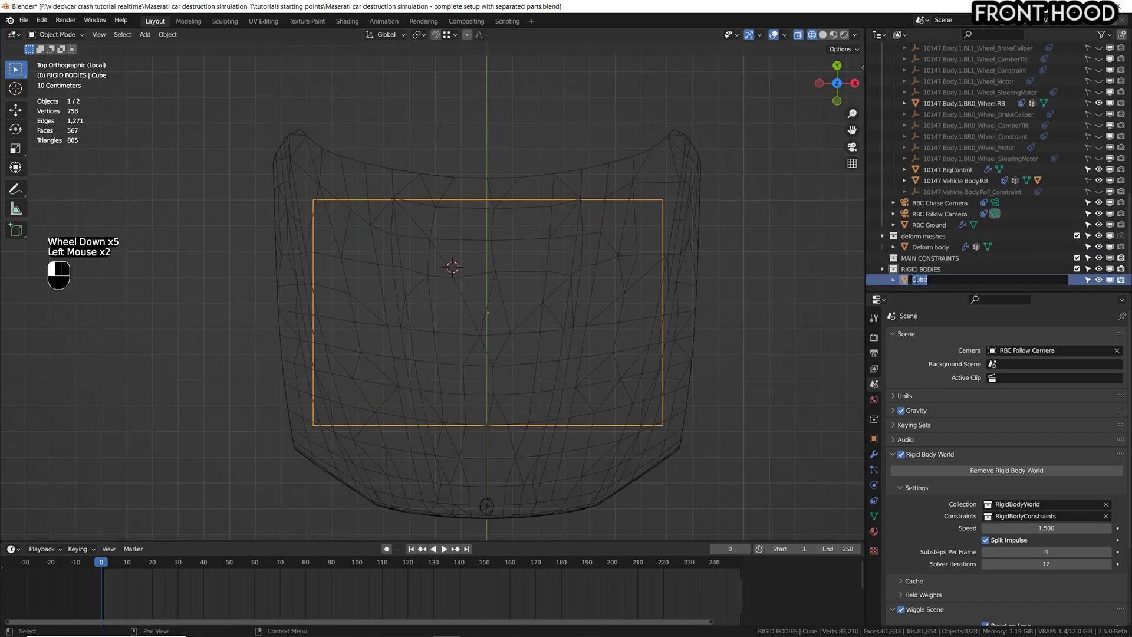
type("front hood RB")
key("Return")
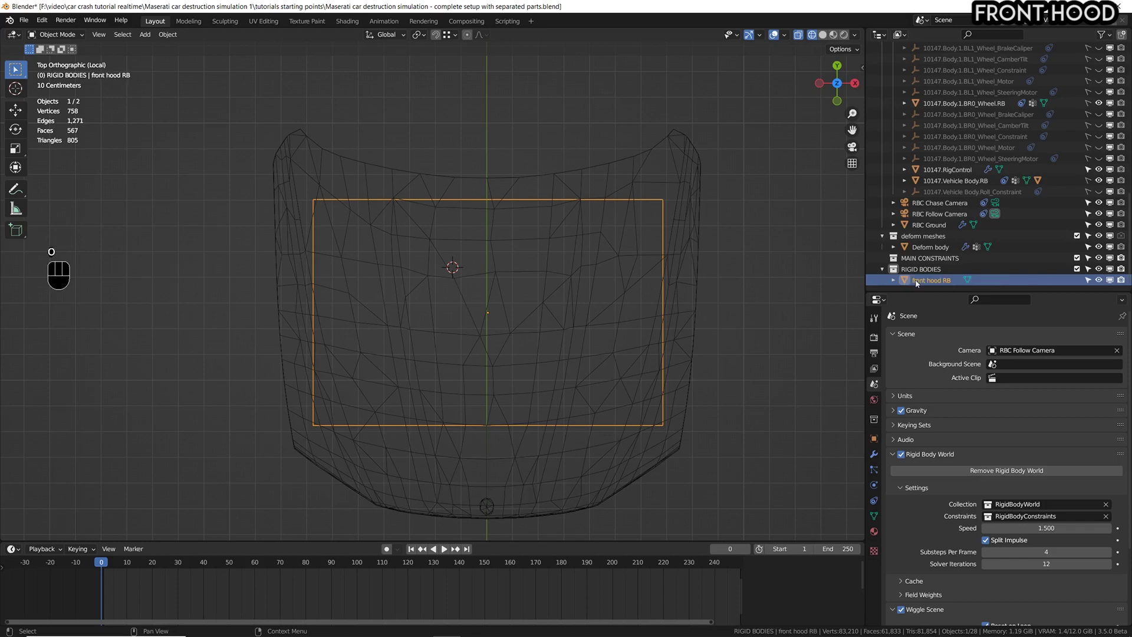
left_click(1071, 268)
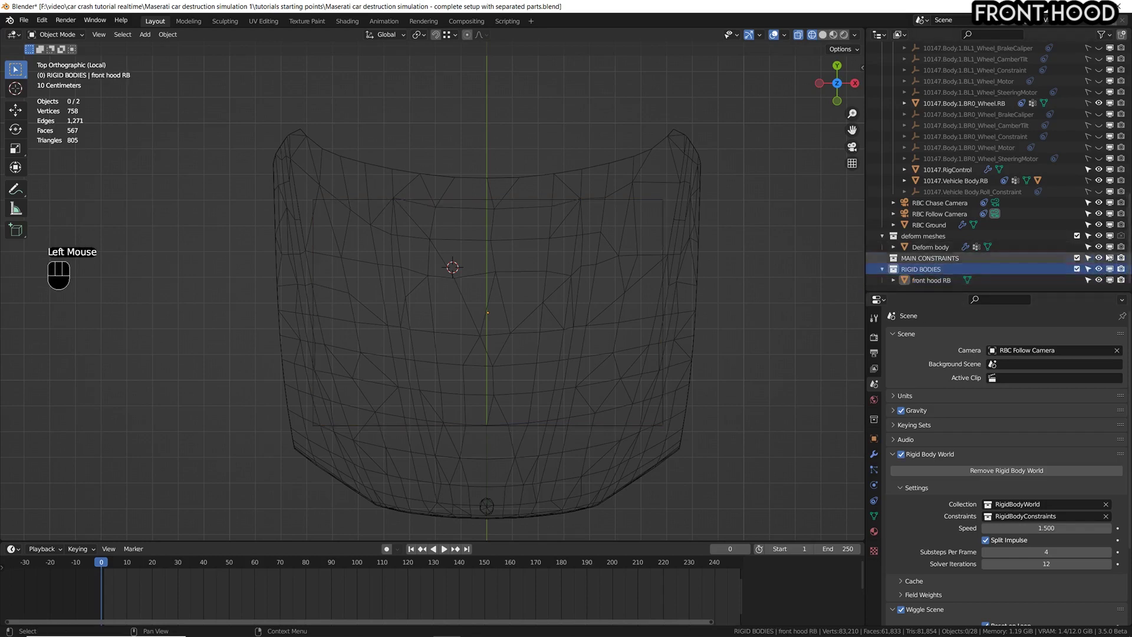
left_click(1121, 269)
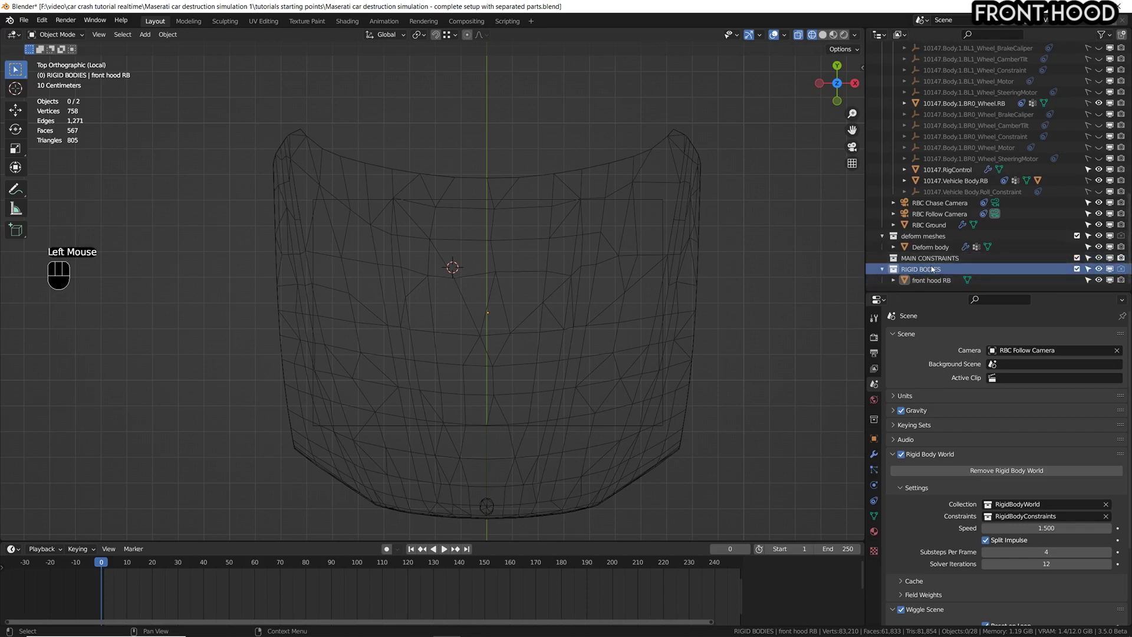
- Set the front hood RB box's viewport display to Wire and enable In Front
scroll(474, 350, "down", 1)
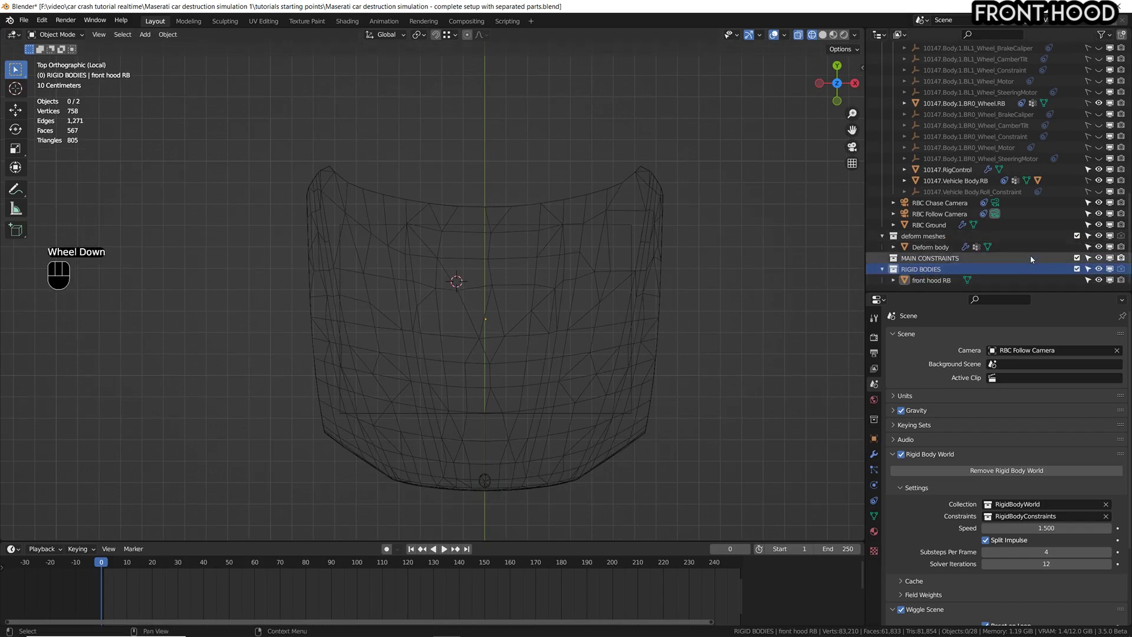
left_click(630, 231)
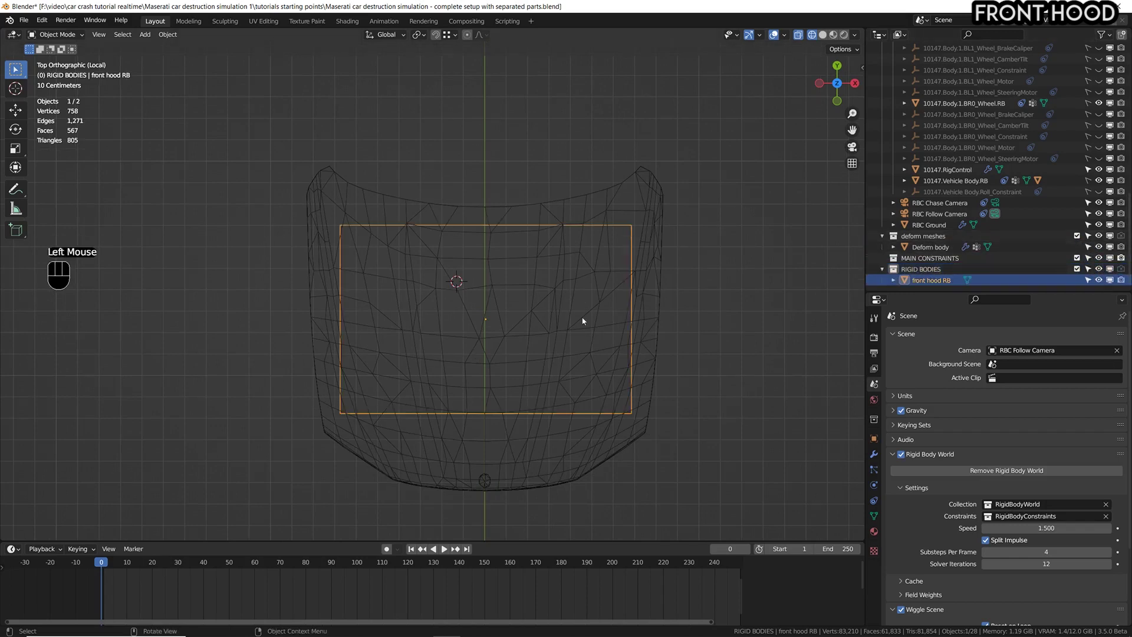
left_click(873, 439)
scroll(895, 444, "down", 4)
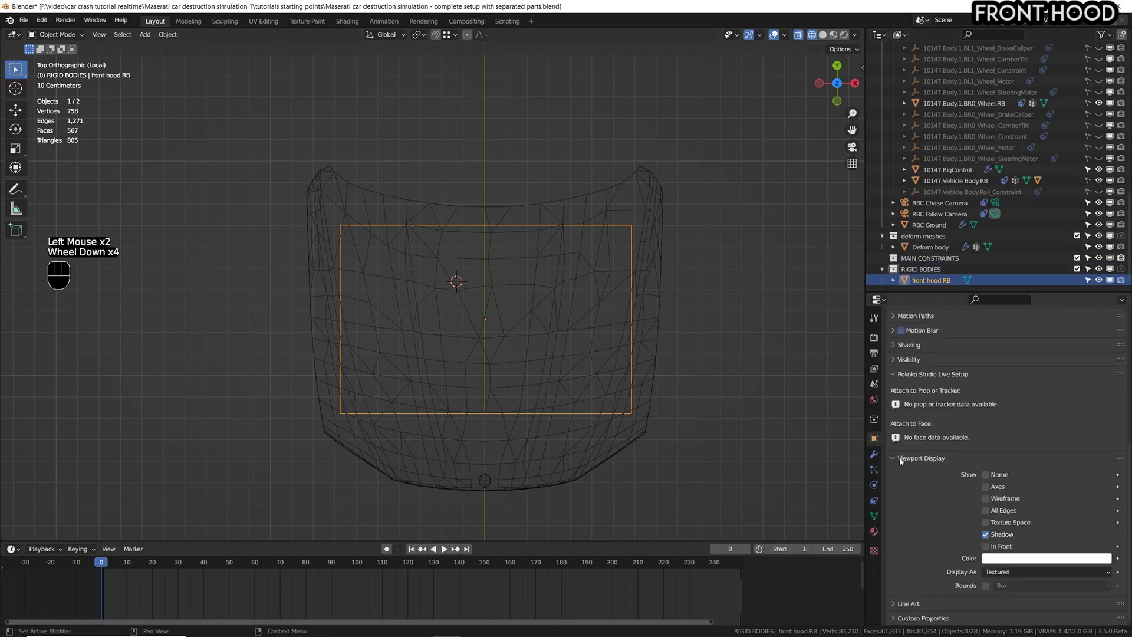
left_click(997, 572)
left_click(1005, 552)
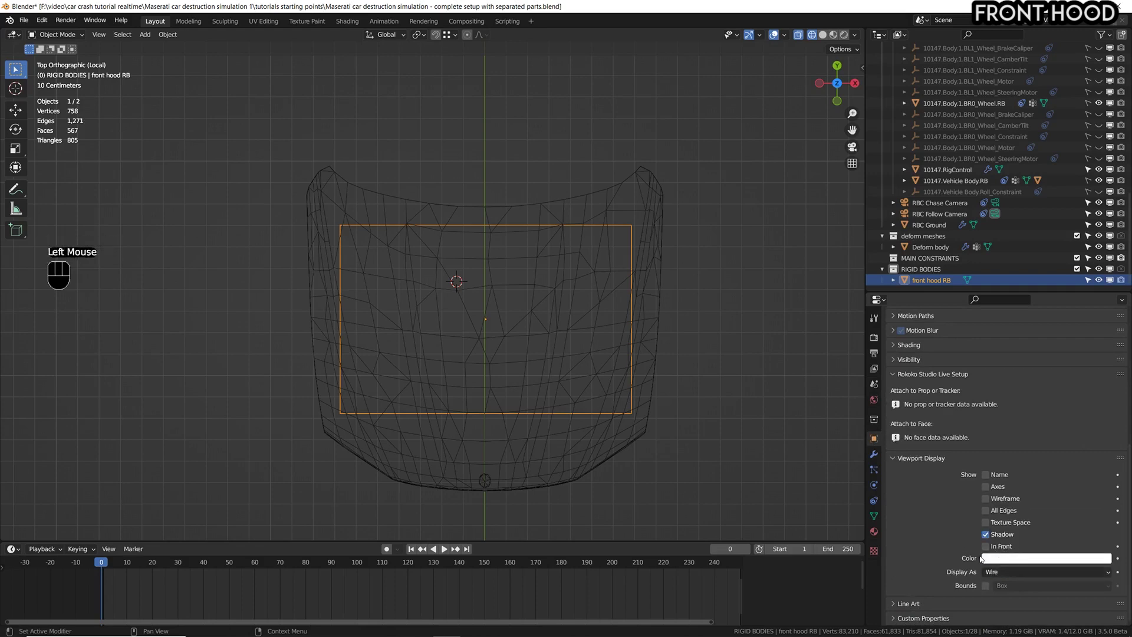
left_click(985, 546)
- In the right side view, flatten the front hood RB box along Z into a thin slab and tilt it to the hood's slope
middle_click_drag(711, 449, 569, 324)
key("KP_3")
scroll(655, 345, "down", 2)
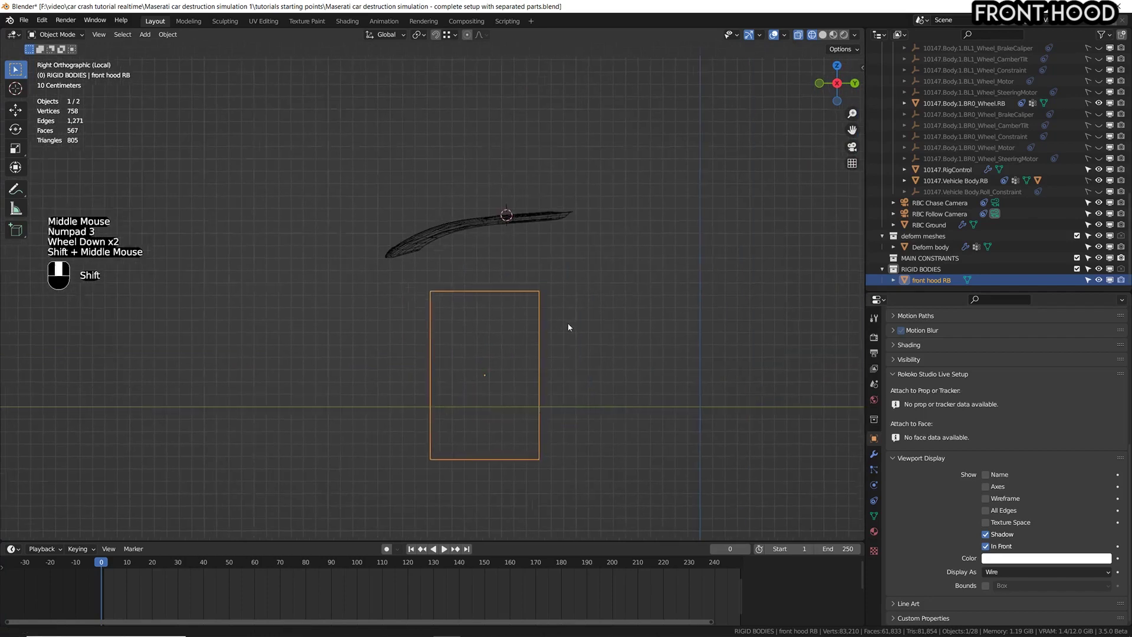
scroll(569, 324, "up", 2)
key("s")
key("z")
left_click(474, 332)
key("s")
key("z")
key("Return")
key("s")
key("z")
left_click(483, 394)
key("r")
left_click(490, 378)
- Move the thin slab up into the hood's side profile and adjust its placement along the underside
key("g")
left_click(490, 188)
scroll(490, 188, "up", 1)
key("g")
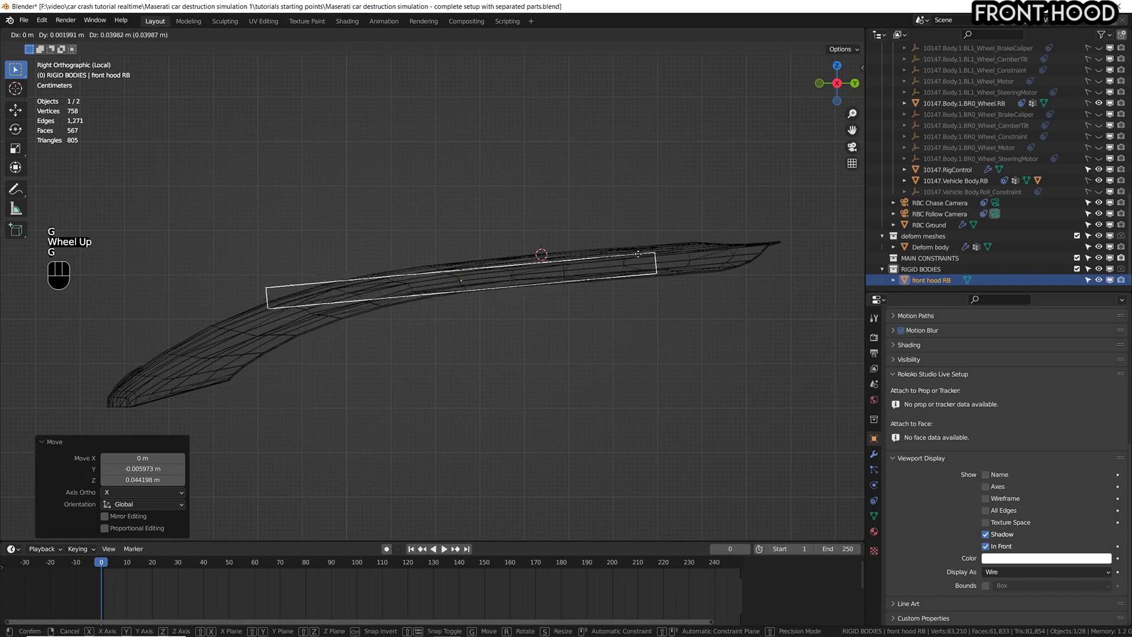
left_click(624, 301)
scroll(435, 312, "up", 2)
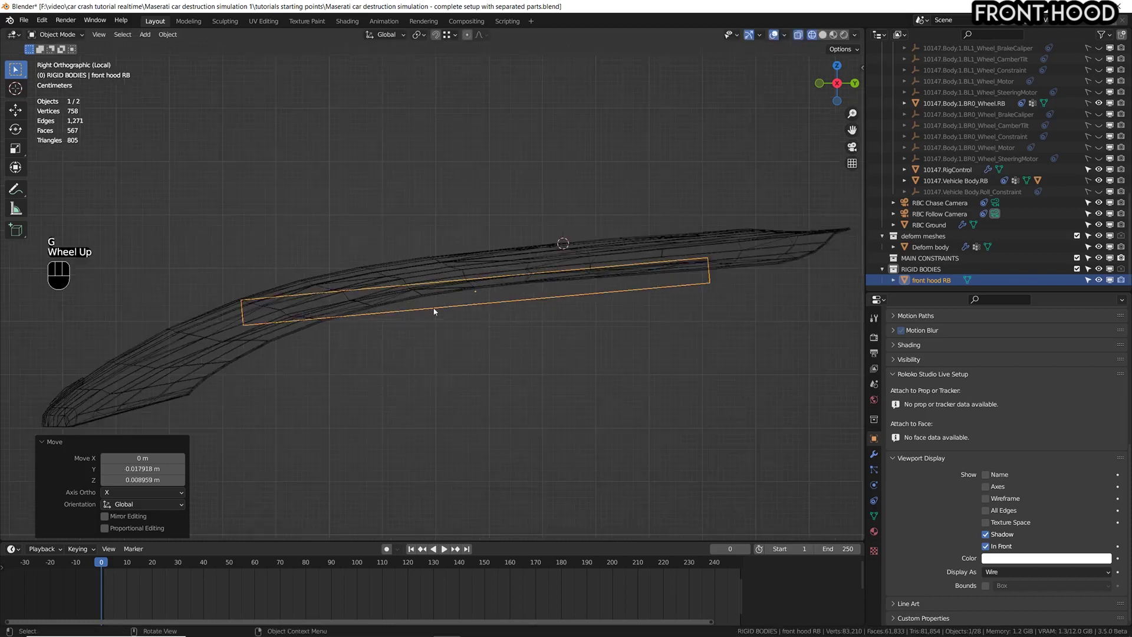
scroll(553, 273, "down", 1)
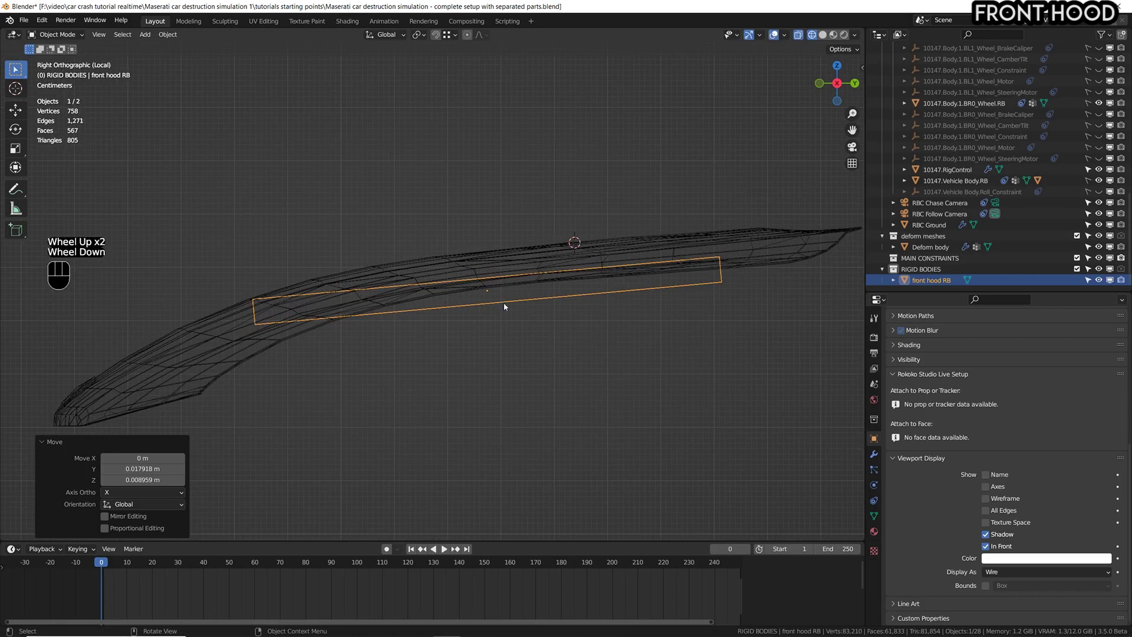
middle_click_drag(635, 256, 420, 298, "shift")
scroll(337, 308, "down", 1)
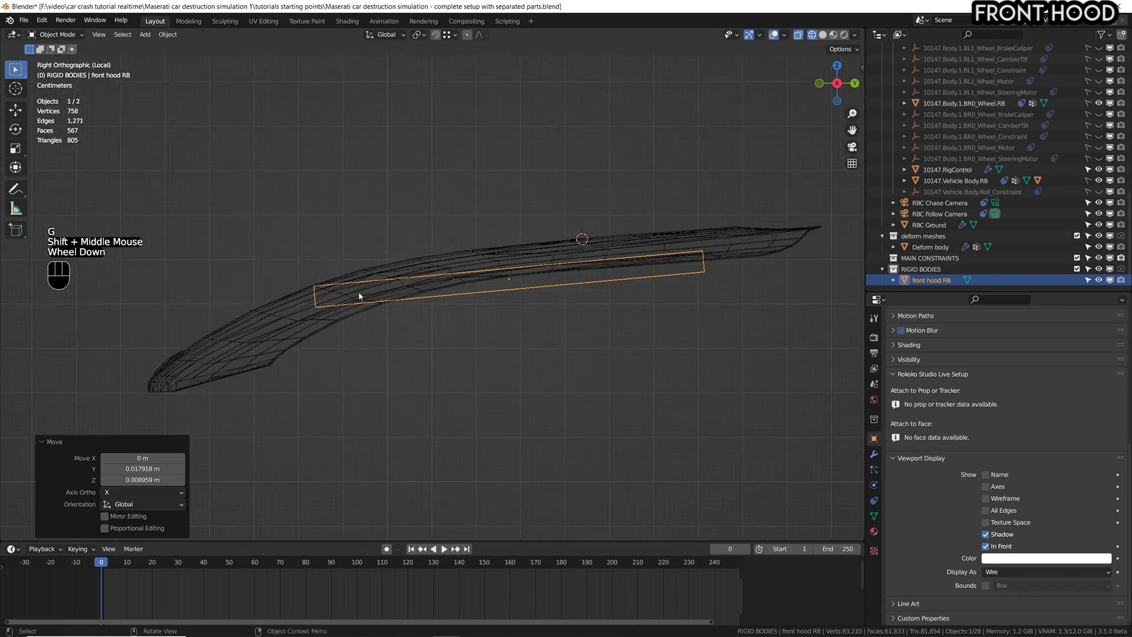
- Add one loop cut across the slab's width and slide it toward the hood's front edge with a factor of about 0.303
middle_click_drag(460, 291, 489, 313)
scroll(498, 314, "up", 3)
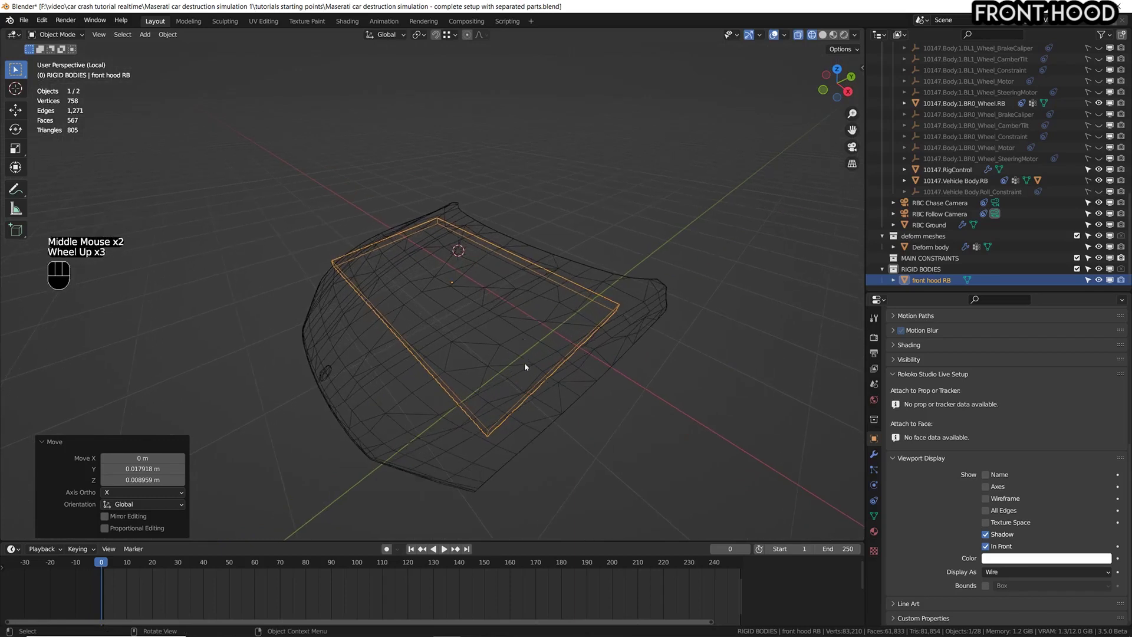
key("Tab")
scroll(523, 351, "up", 2)
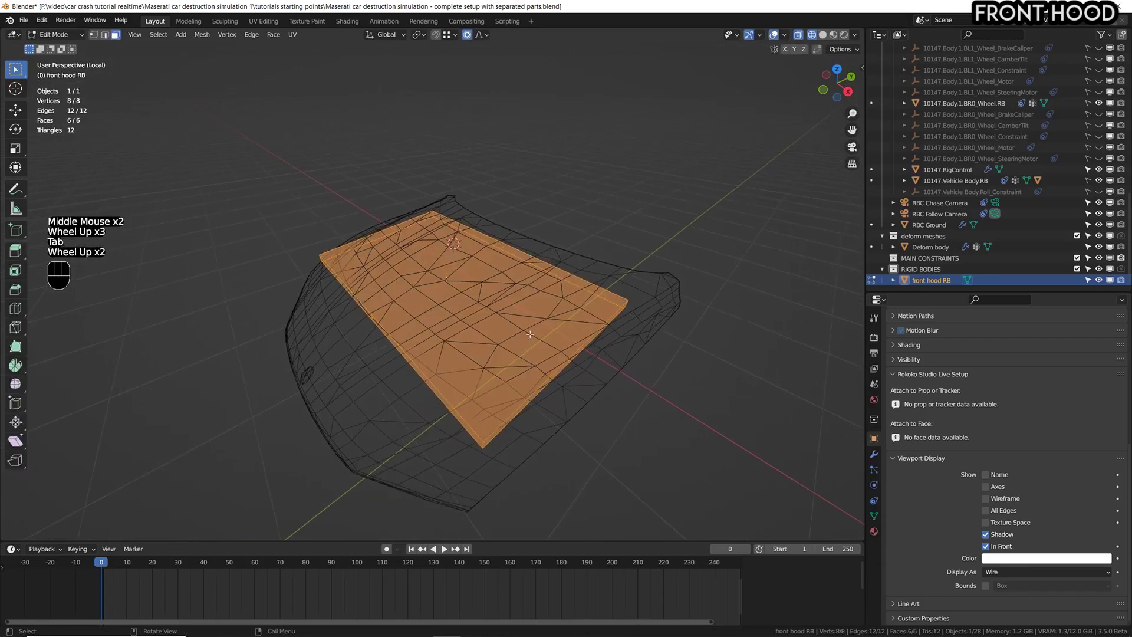
key("ctrl+r")
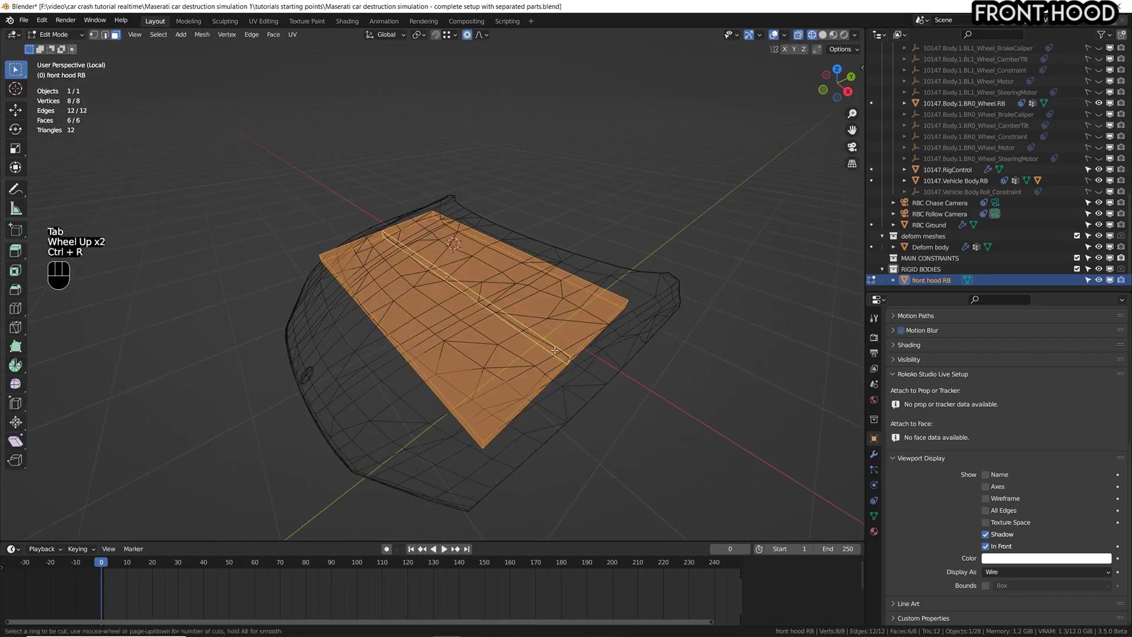
scroll(558, 341, "up", 5)
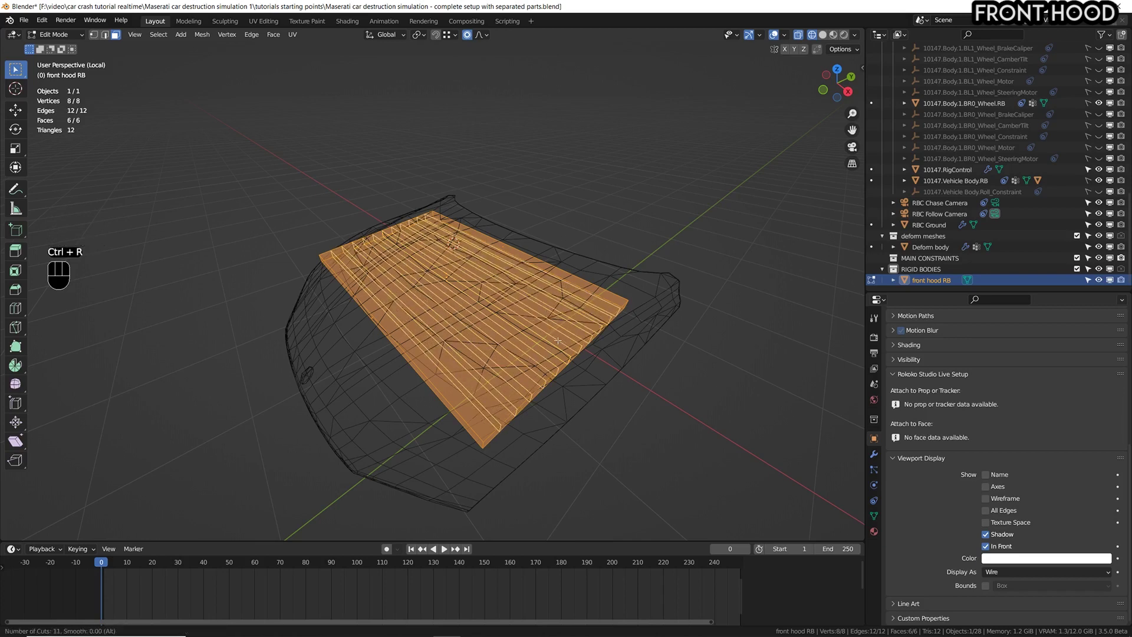
scroll(559, 334, "down", 5)
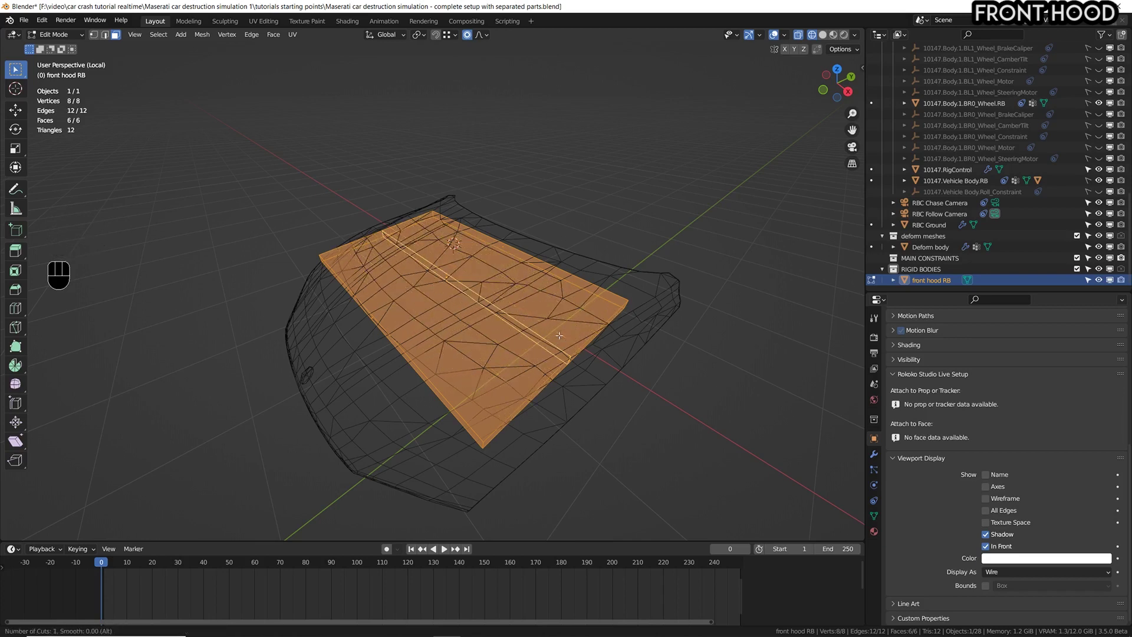
left_click(557, 340)
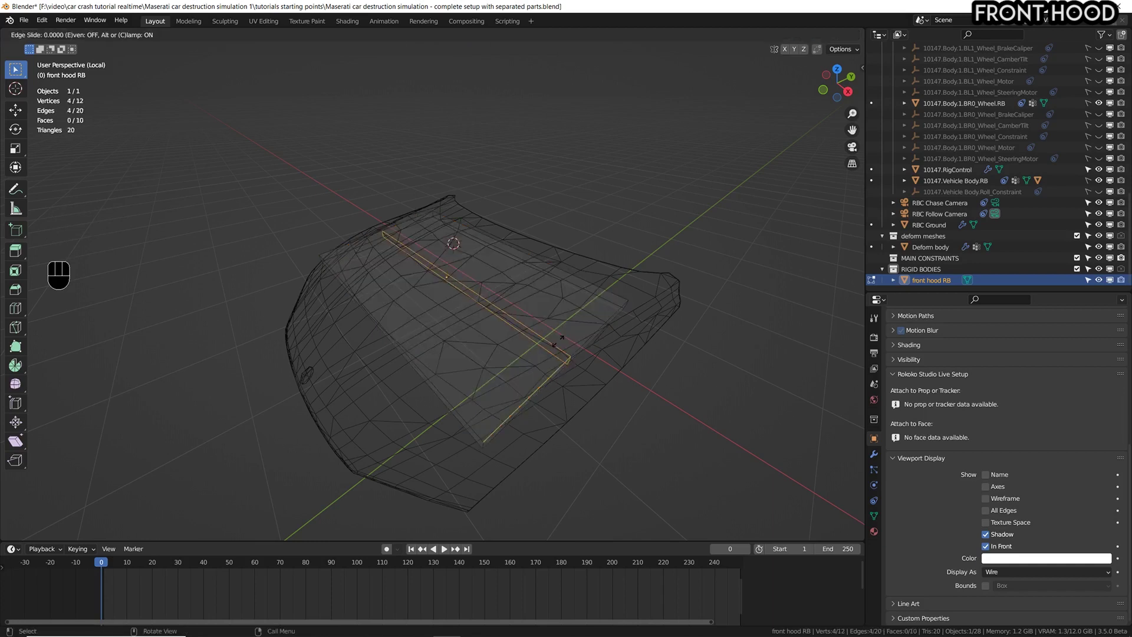
left_click(543, 368)
- Try to move the new edge loop in the side view and turn off proportional editing
key("KP_3")
scroll(474, 303, "down", 3)
middle_click_drag(448, 306, 474, 303, "shift")
key("g")
key("g")
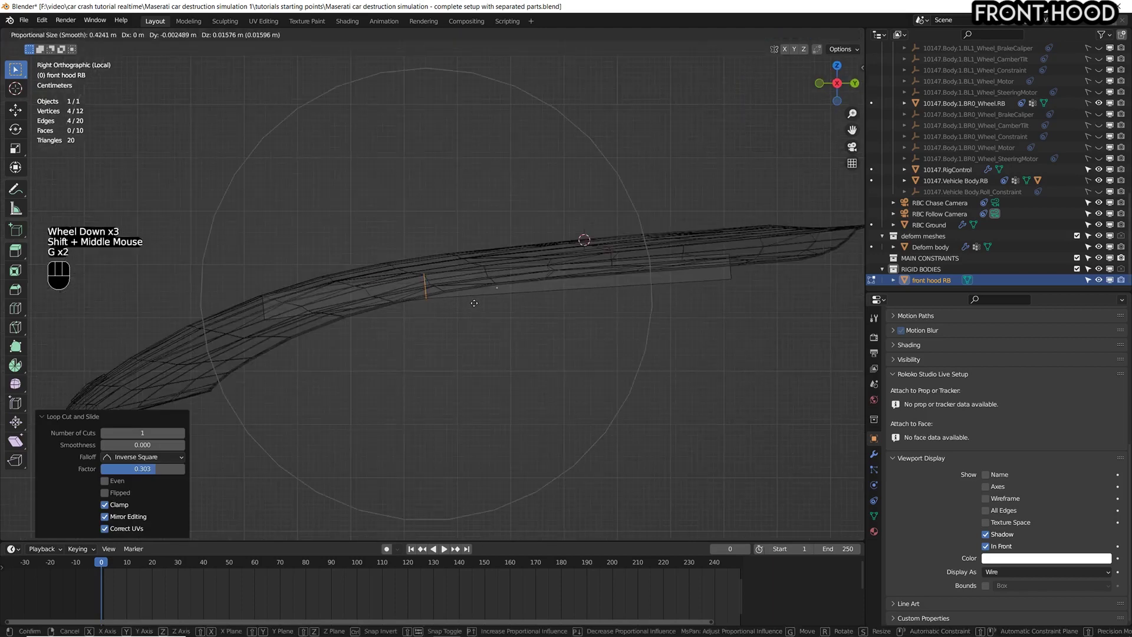
left_click(475, 305)
left_click(468, 35)
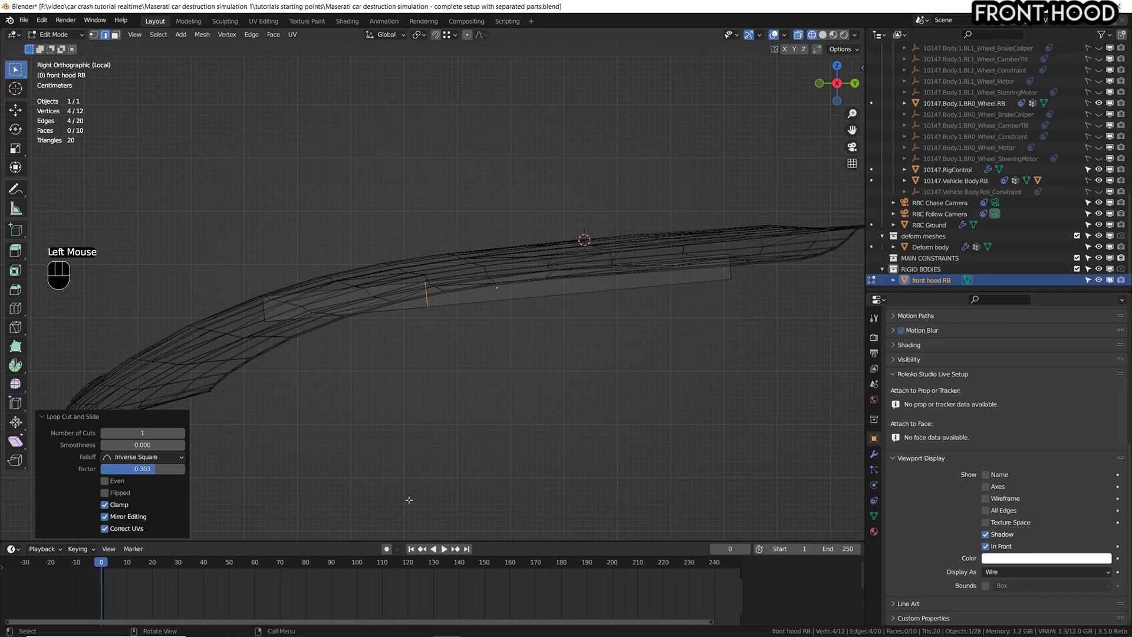
key("g")
right_click(490, 319)
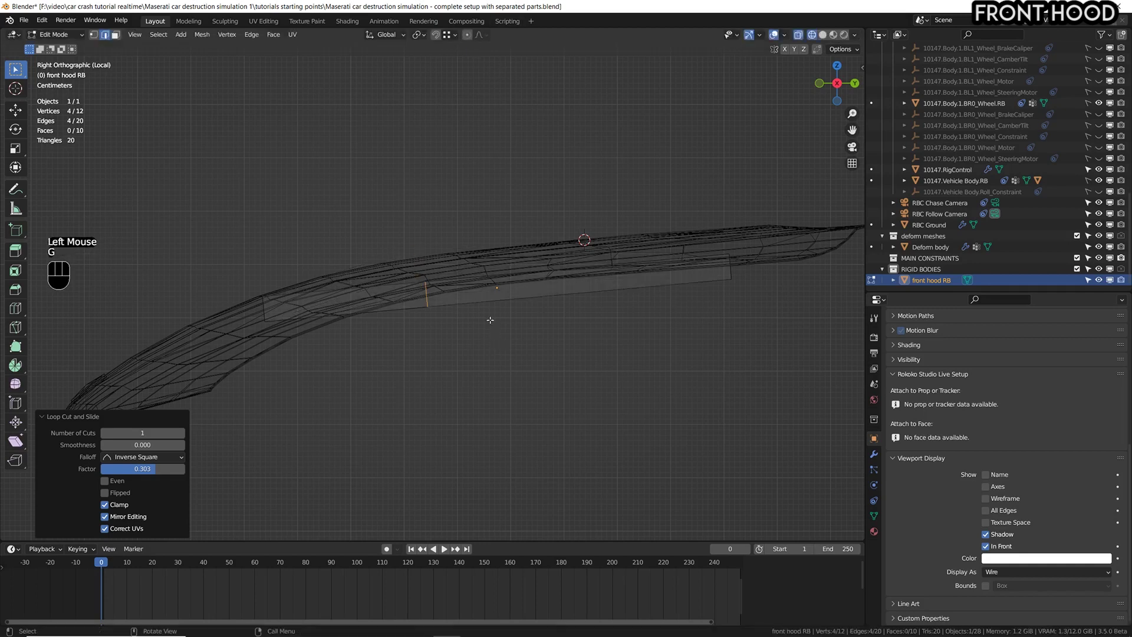
- Move the slab's front-end vertices down and slightly back so that section follows the hood's curve, and return to Object Mode
left_click(93, 35)
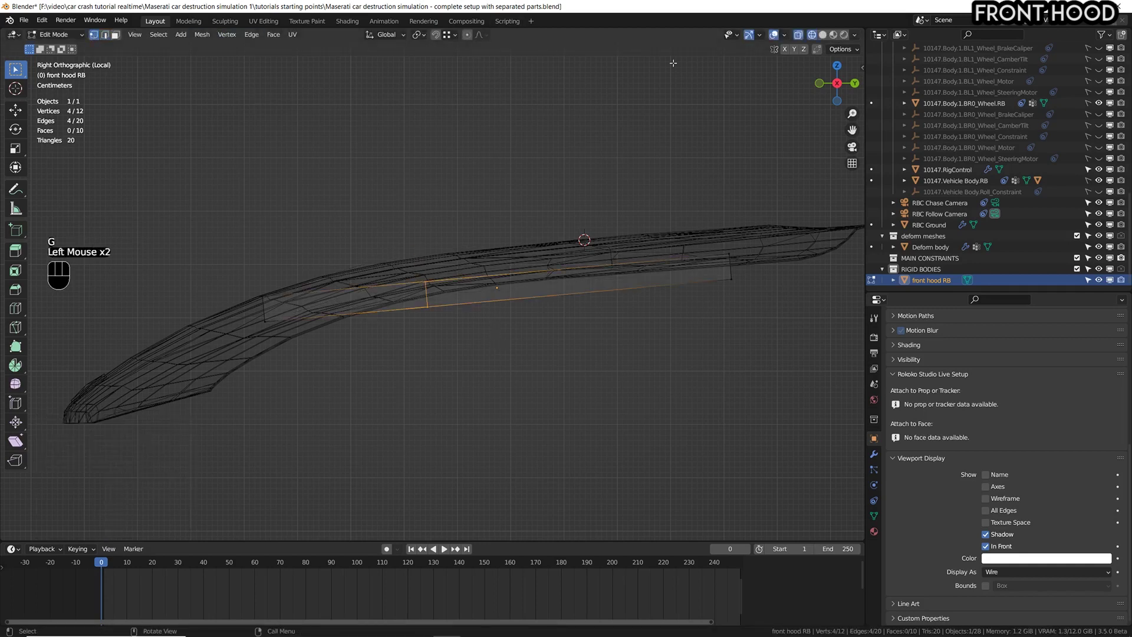
left_click_drag(175, 193, 349, 449)
key("g")
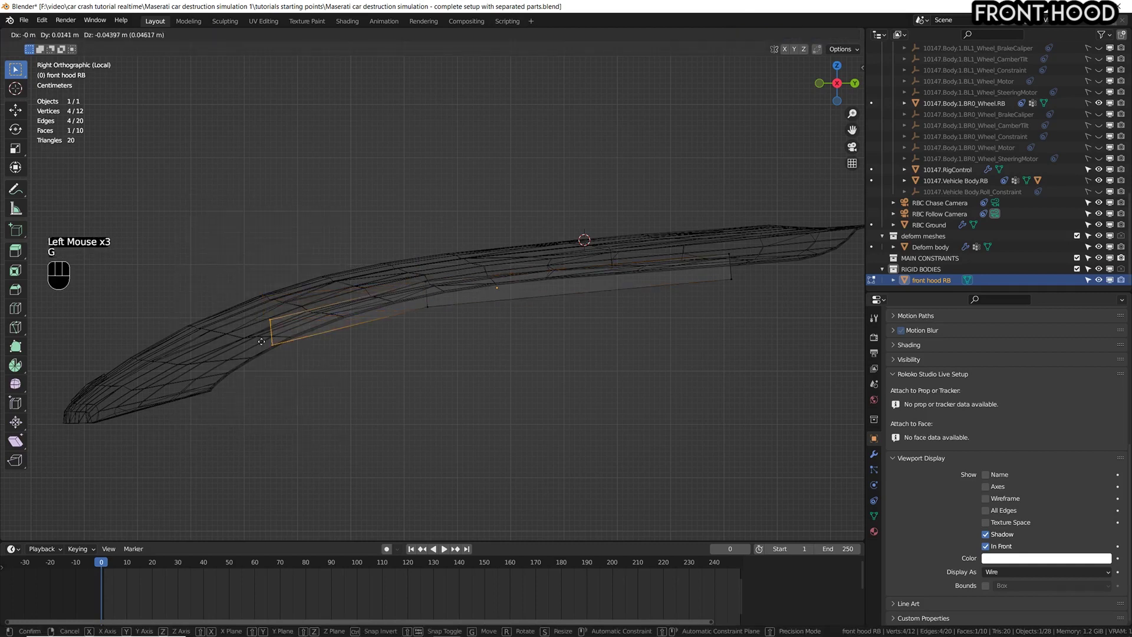
left_click(264, 350)
key("Tab")
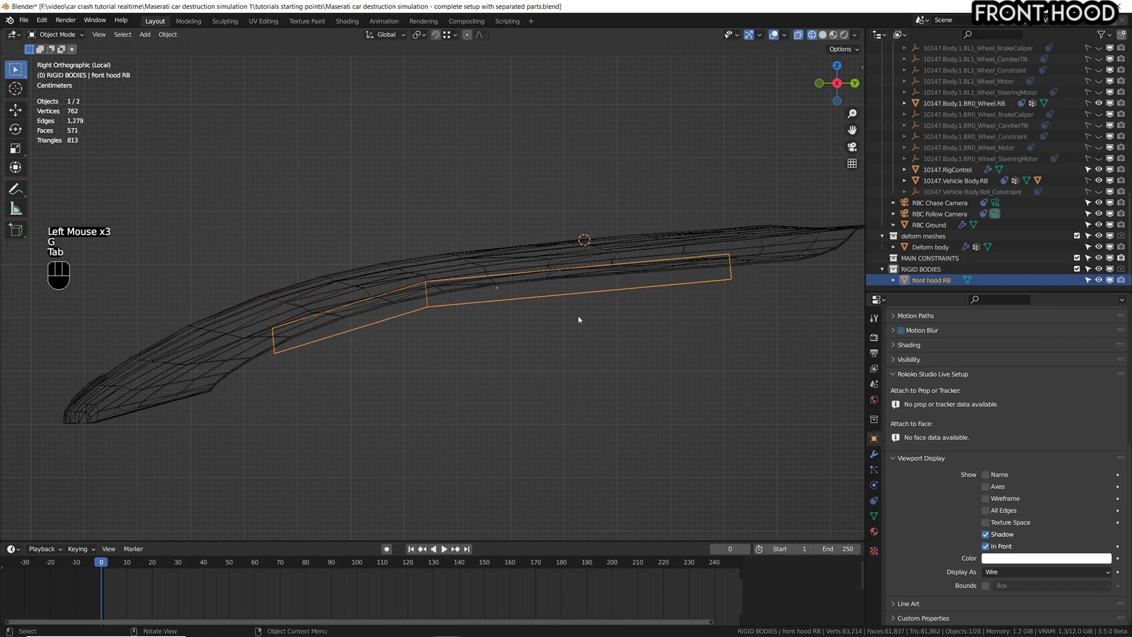
- Nudge the bent slab further into the hood profile, finishing with a move of about -0.009 m in Y and 0.01 m in Z
key("g")
left_click(560, 305)
key("g")
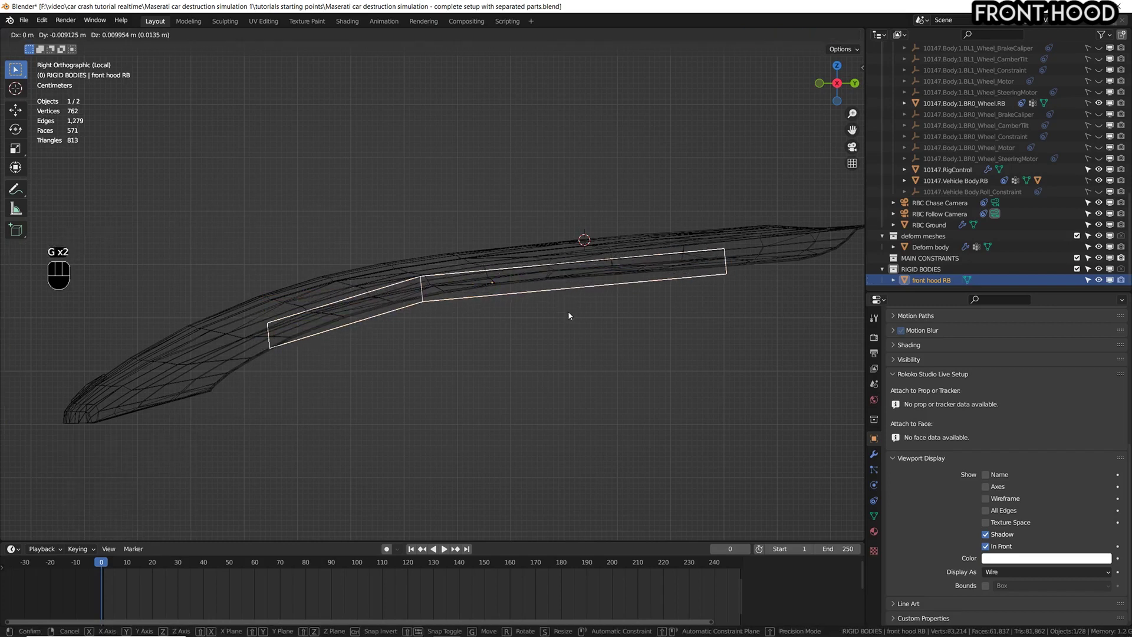
left_click(568, 310)
- Add two evenly spaced loop cuts running front to back through the slab, without sliding them
key("KP_7")
scroll(568, 310, "down", 3)
middle_click_drag(568, 310, 537, 313, "shift")
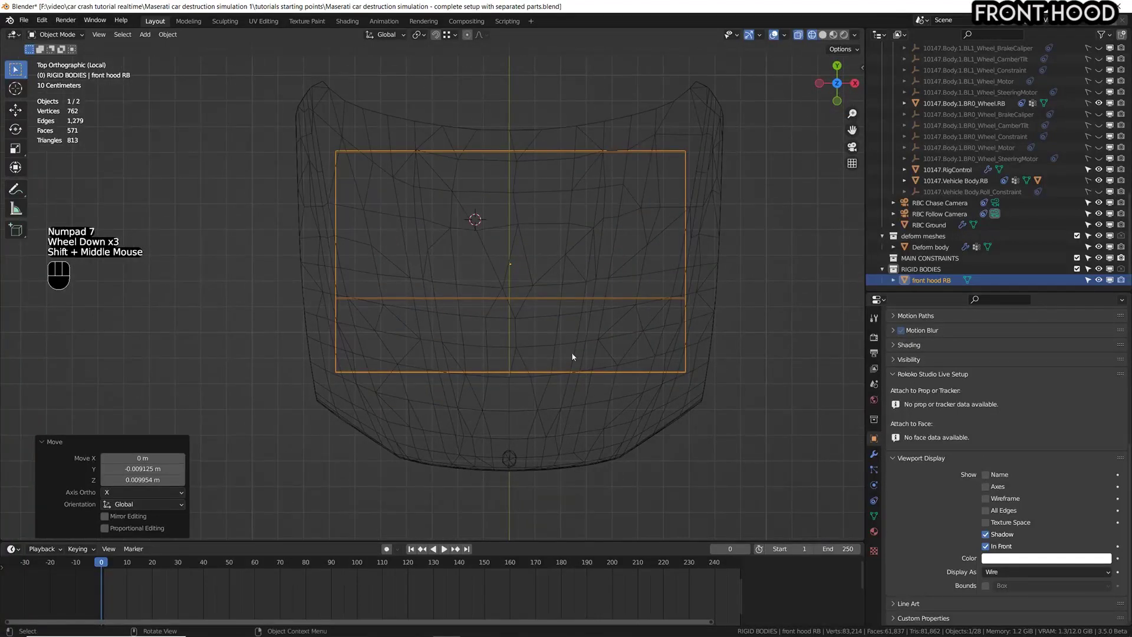
key("Tab")
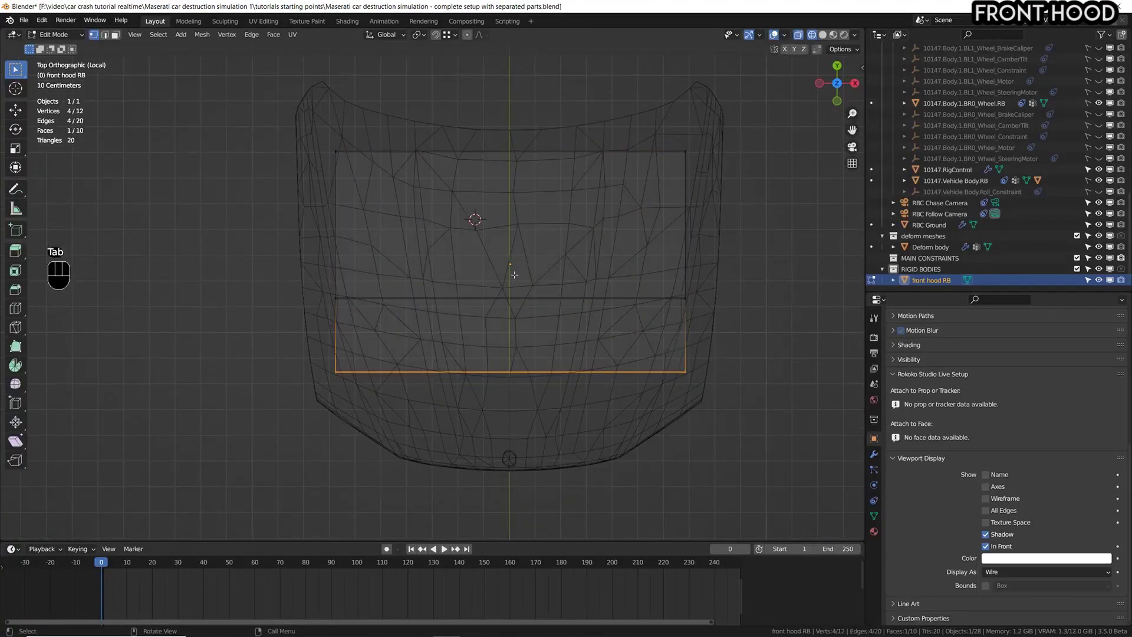
key("ctrl+r")
scroll(511, 171, "up", 1)
left_click(511, 169)
right_click(604, 228)
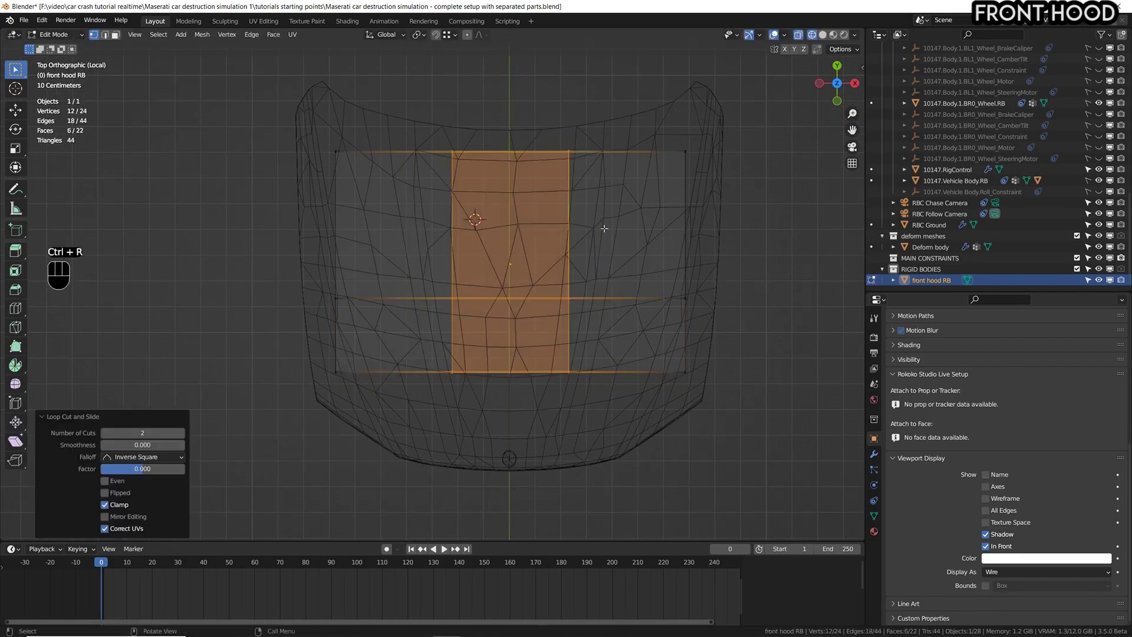
- Select the middle vertices of the slab's front two rows and move them forward and slightly down to follow the hood's rounded front
left_click(96, 36)
left_click_drag(600, 419, 389, 280)
middle_click_drag(389, 280, 482, 350)
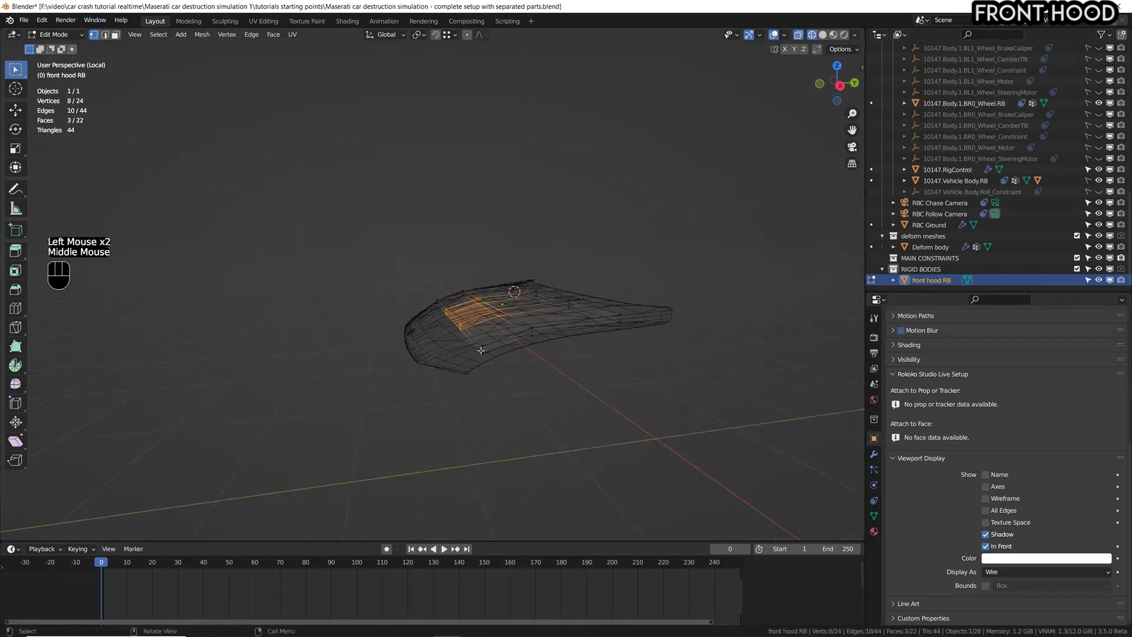
scroll(481, 351, "up", 2)
key("g")
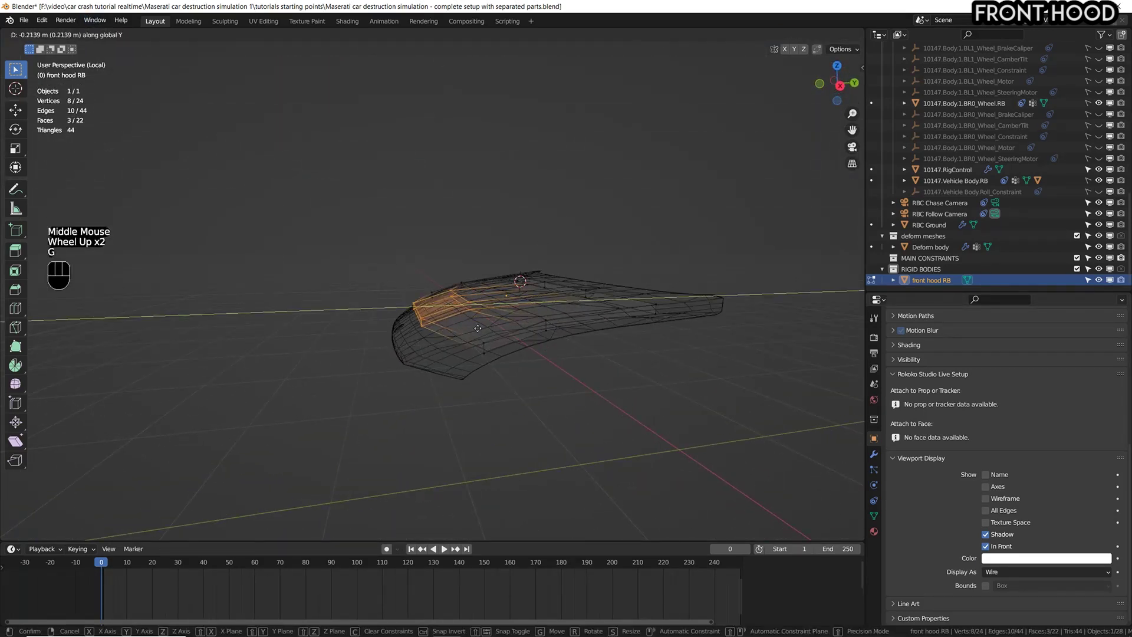
key("KP_3")
scroll(571, 322, "up", 1)
key("g")
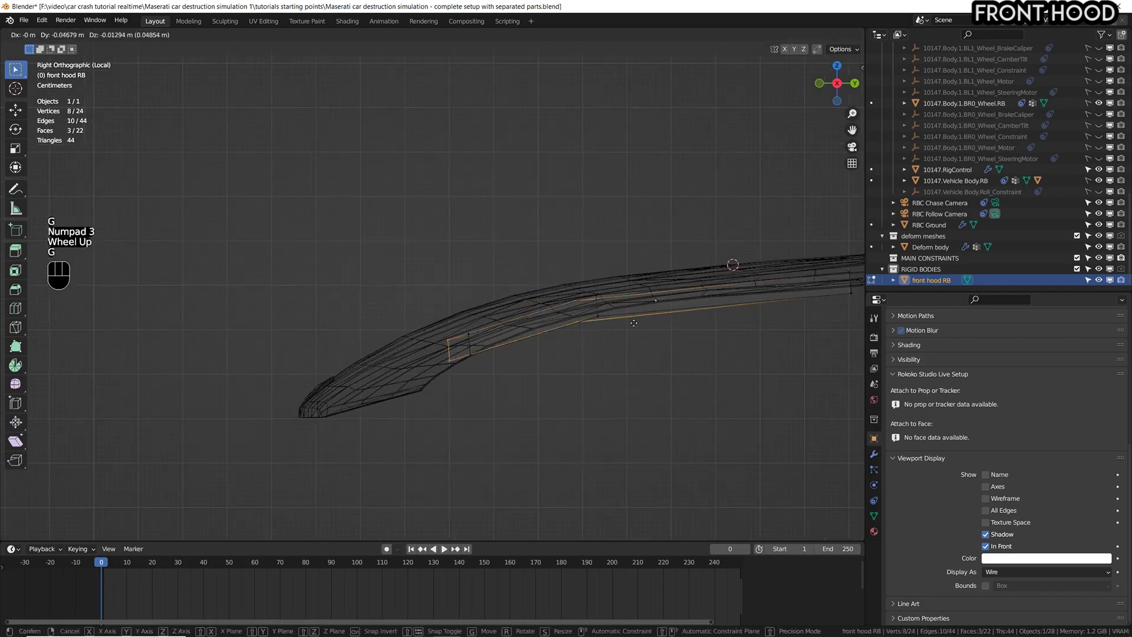
left_click(591, 338)
key("KP_7")
scroll(588, 341, "down", 4)
key("Tab")
- Shorten the front hood RB slab along the Y axis and move it about 0.033 m in Y
scroll(596, 331, "down", 1, "shift")
middle_click_drag(643, 294, 645, 331, "shift")
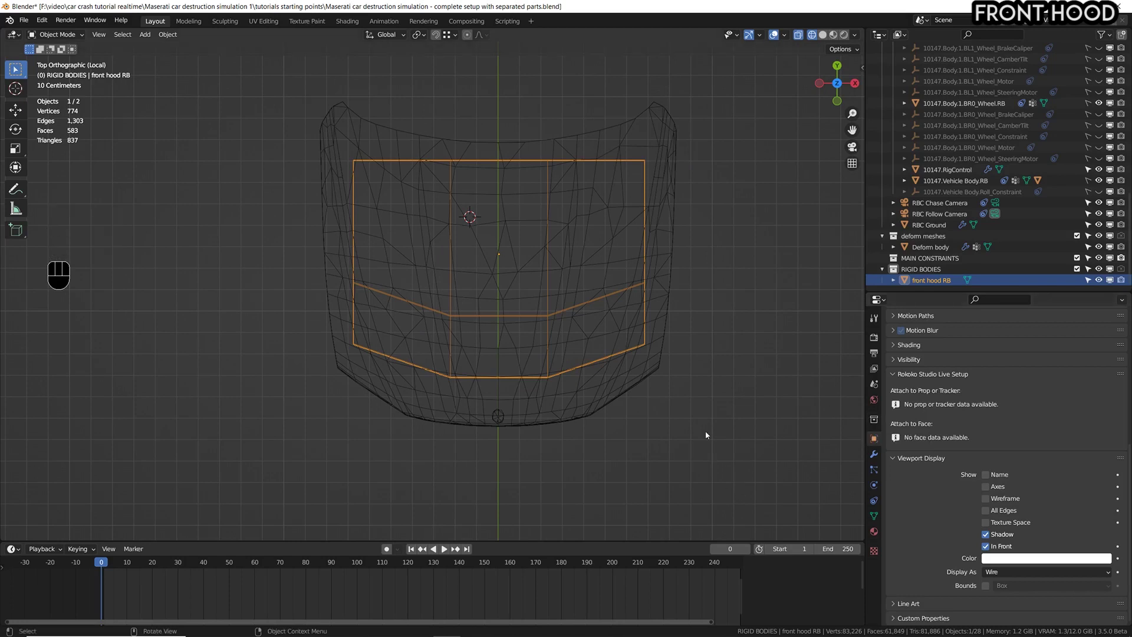
key("s")
key("g")
left_click(499, 399)
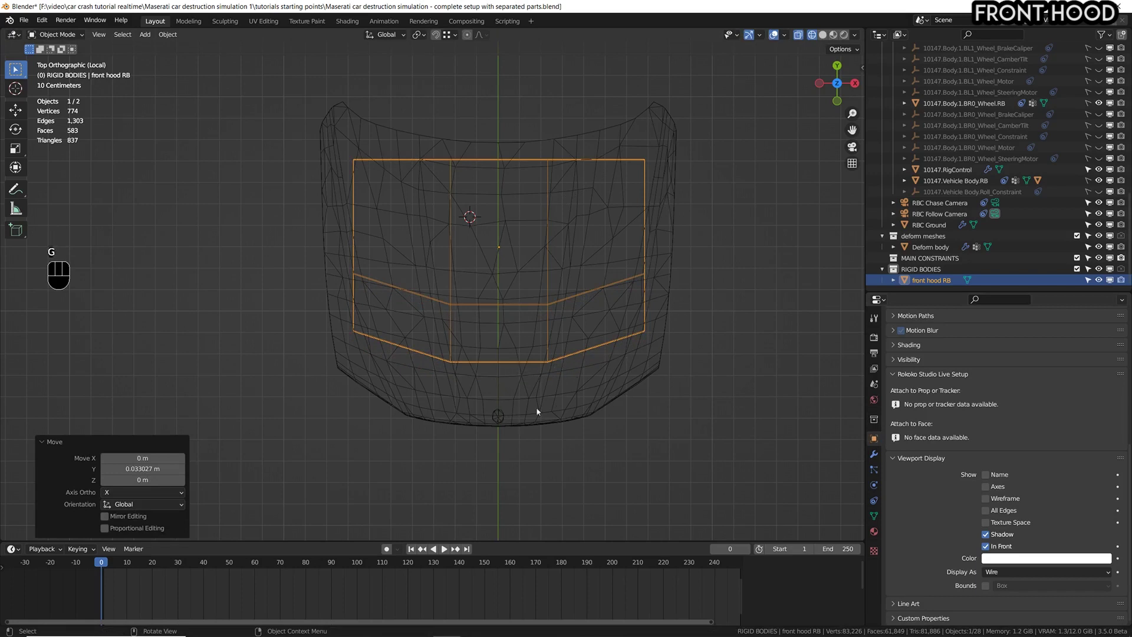
- Scale the front hood RB slab along Y by about 0.941 and move it along Y toward the hood's rear edge
scroll(497, 224, "up", 1)
key("ctrl+space")
middle_click_drag(518, 237, 568, 313, "shift")
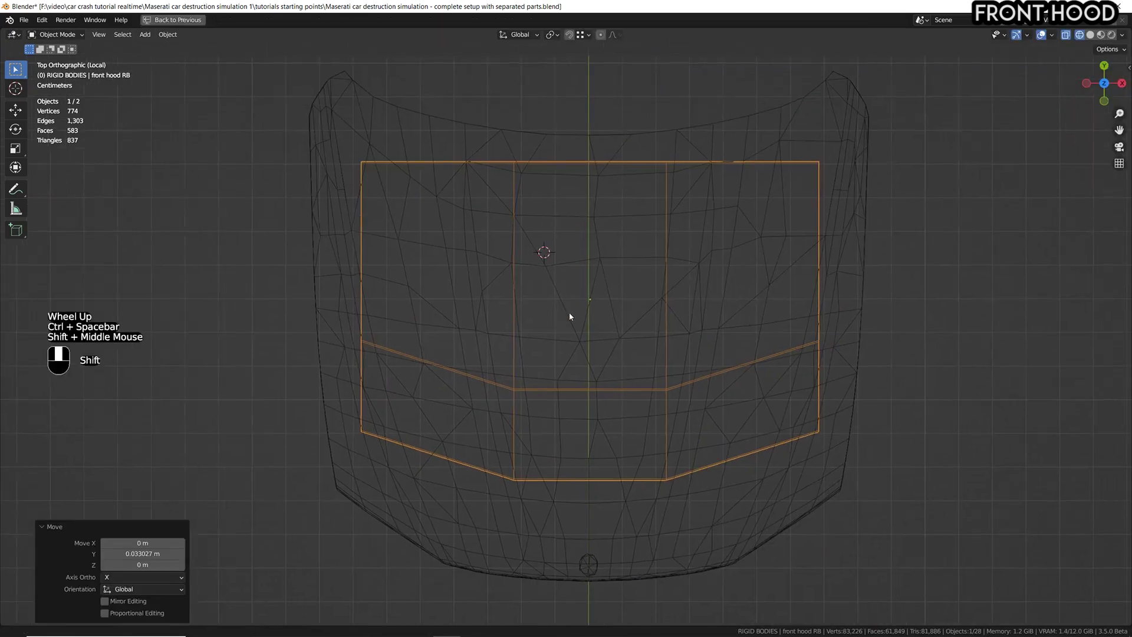
key("s")
key("y")
left_click(772, 303)
key("g")
key("y")
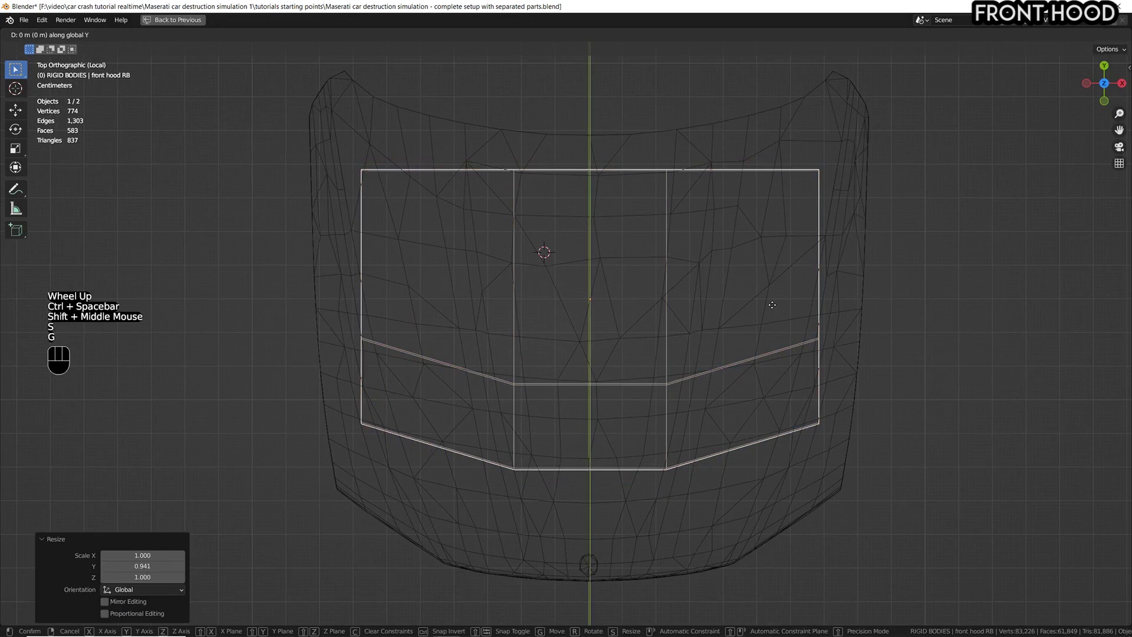
left_click(771, 254)
- Refine the slab's Y length with a scale of about 1.051 and further adjustments, finishing with a Y move of about -0.017 m
key("s")
key("y")
left_click(784, 230)
key("g")
key("y")
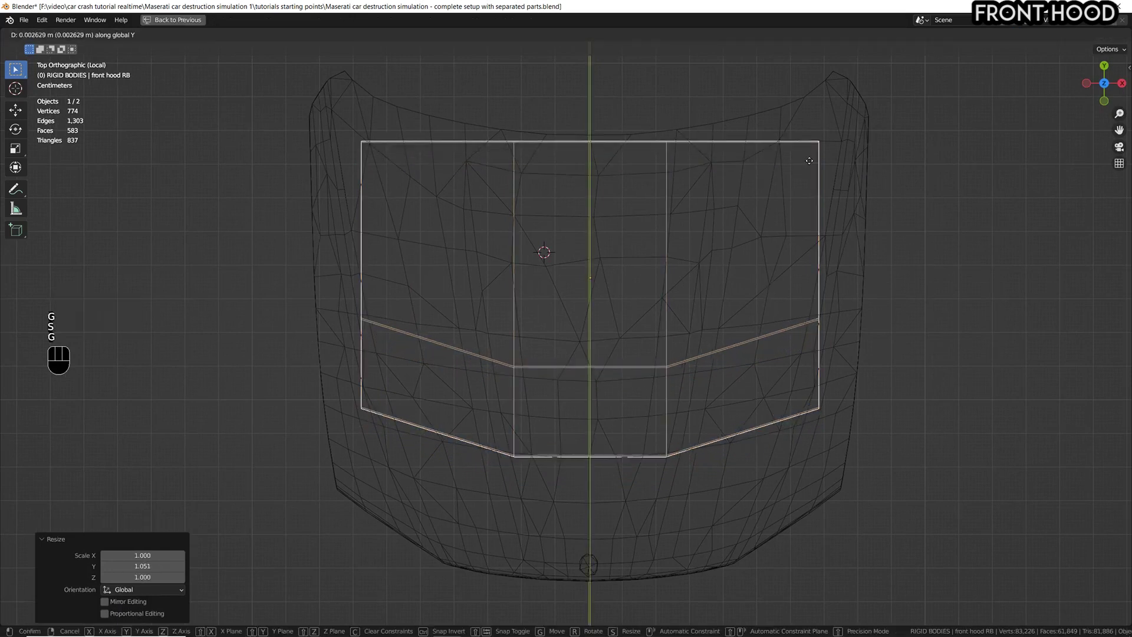
left_click(814, 94)
key("s")
key("y")
left_click(818, 127)
key("g")
key("y")
left_click(822, 148)
- Apply the scale and the rotation of the front hood RB slab
key("KP_3")
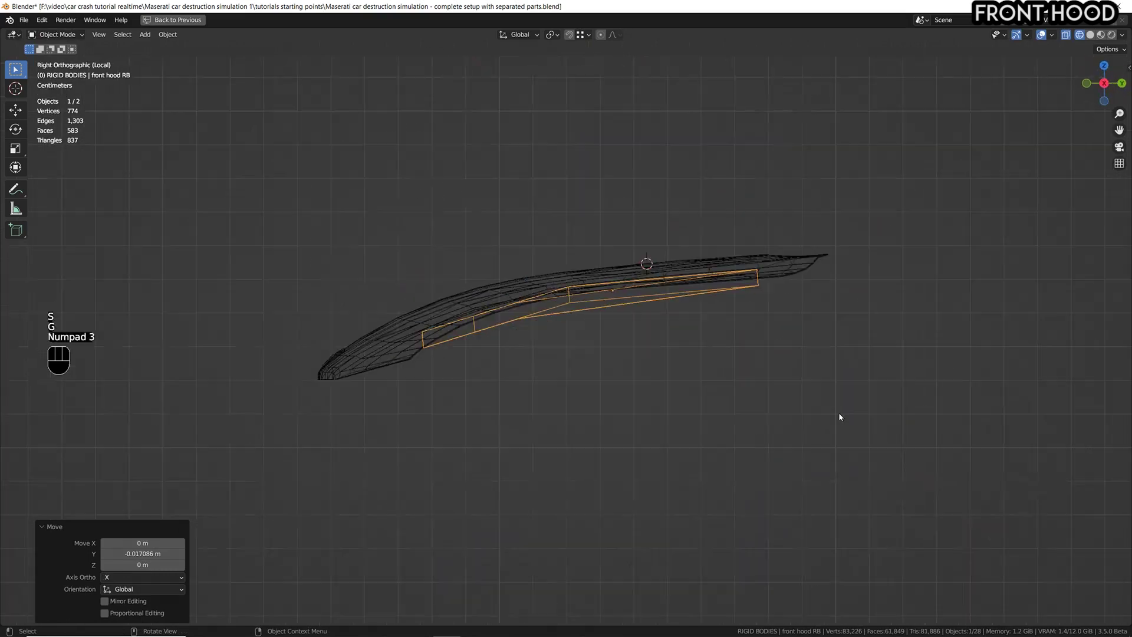
middle_click_drag(705, 321, 543, 293, "shift")
scroll(536, 297, "up", 2)
key("ctrl+space")
scroll(488, 333, "down", 1)
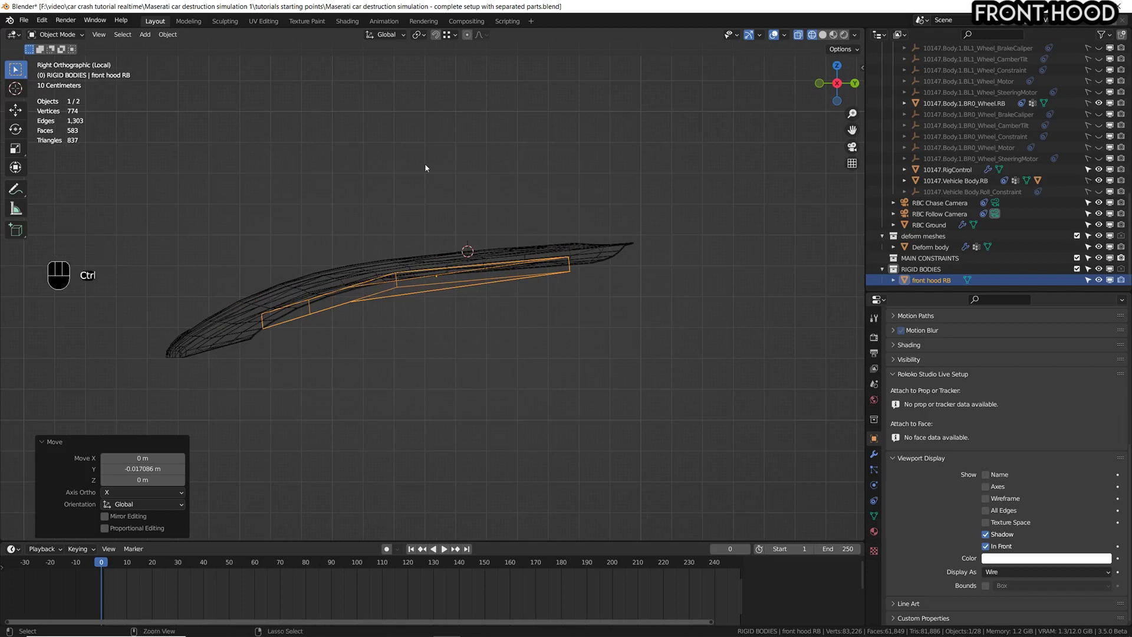
key("ctrl+a")
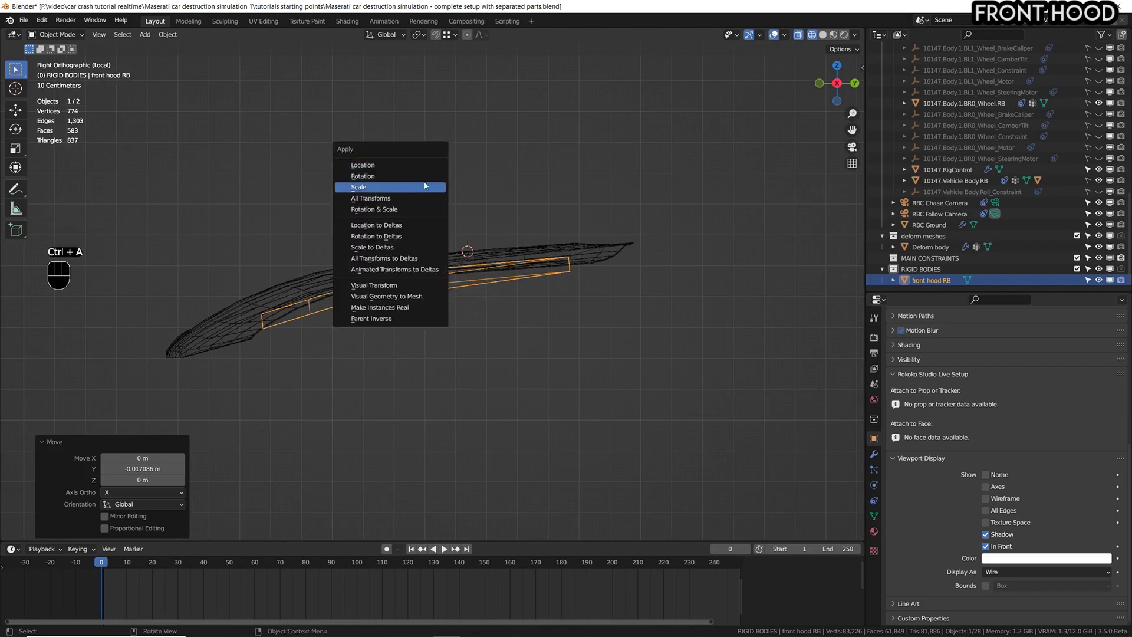
left_click(424, 184)
key("ctrl+a")
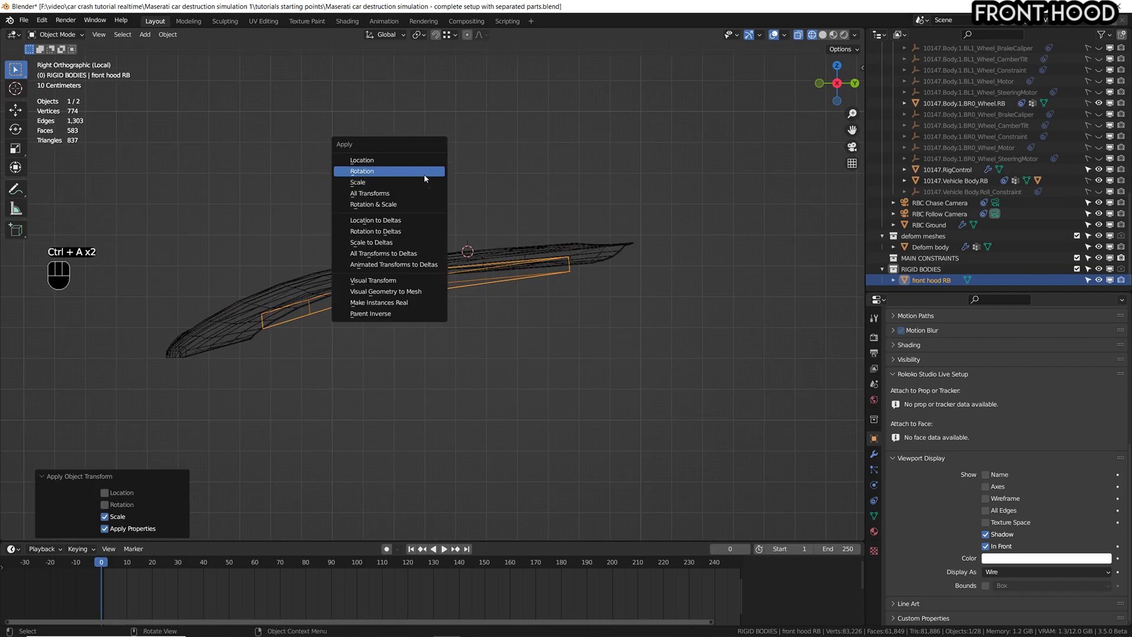
left_click(425, 171)
- Set the front hood RB slab's origin to its center of mass (volume)
left_click(167, 34)
mouse_move(176, 68)
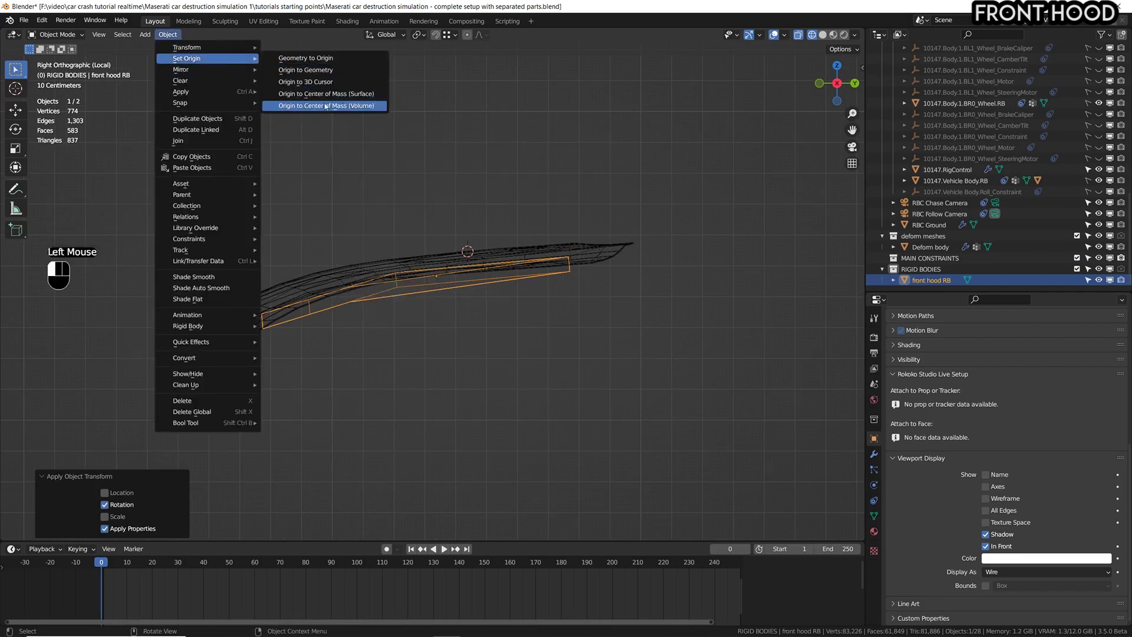
left_click(322, 106)
- Select all faces of the front hood RB mesh and recalculate their normals to the outside
middle_click_drag(341, 108, 480, 274)
key("Tab")
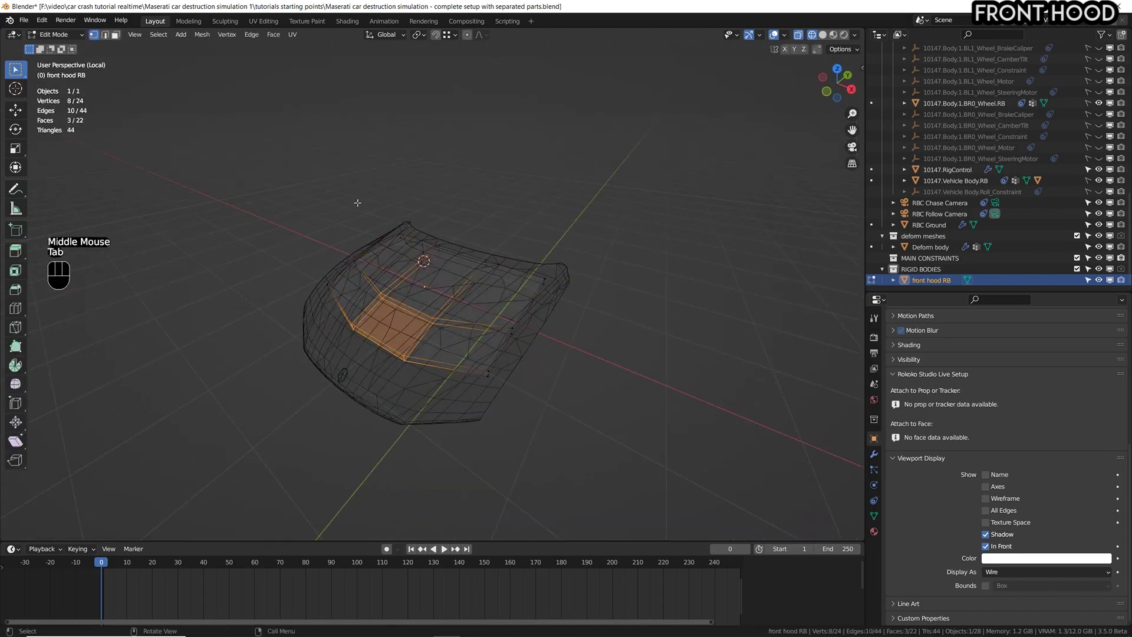
key("3")
key("a")
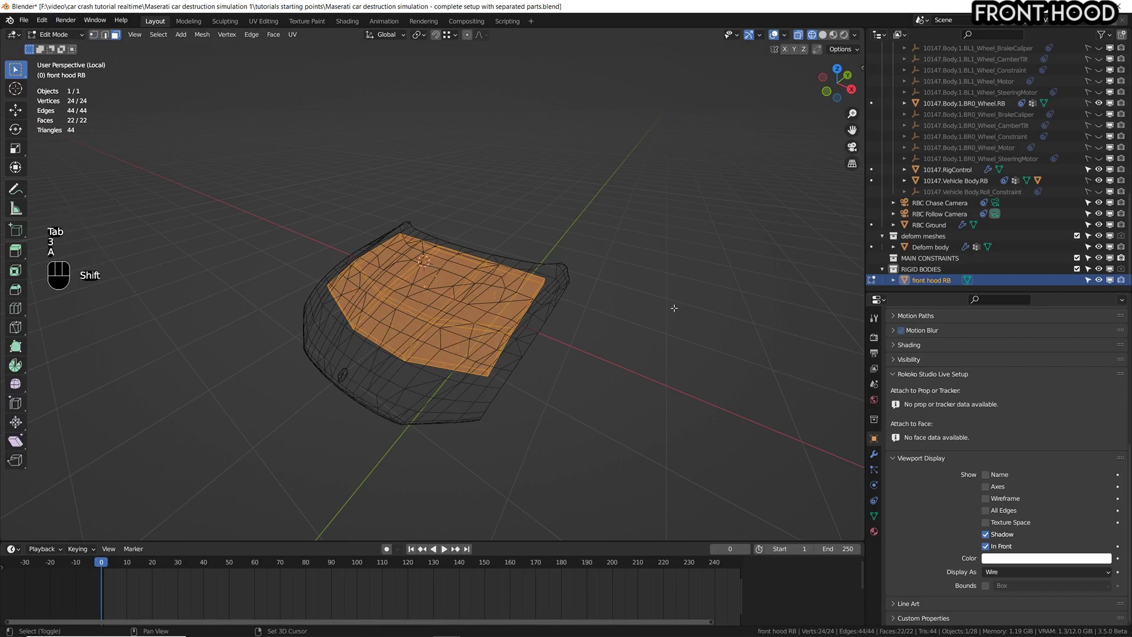
key("shift+n")
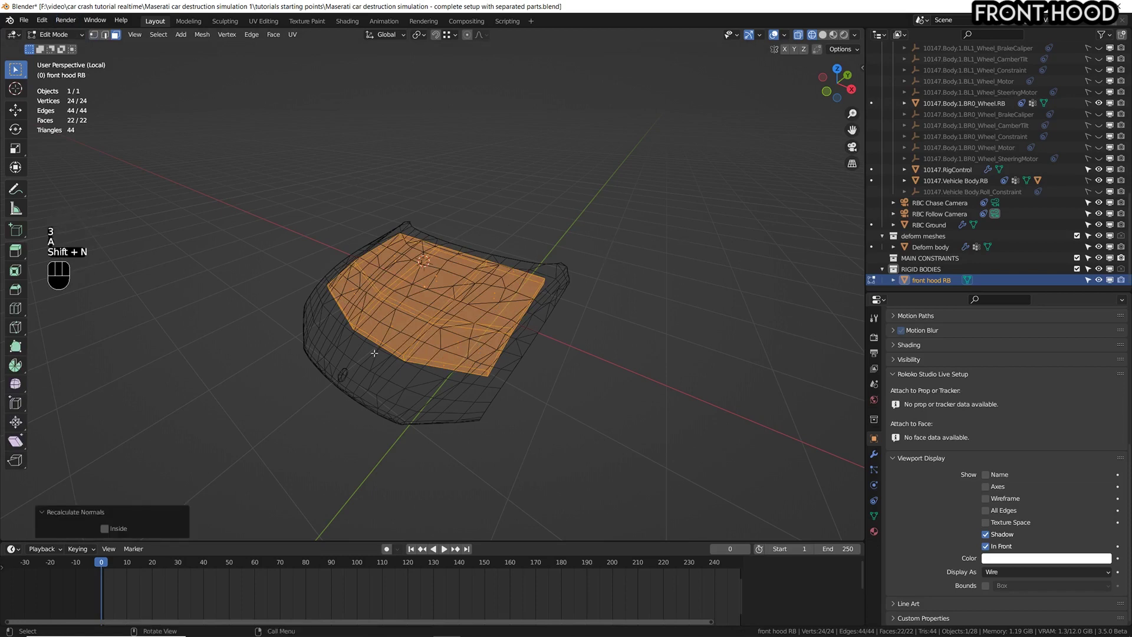
key("Tab")
- Examine how the slab sits inside the hood from an angled view and from the right side
middle_click_drag(613, 380, 566, 330)
scroll(567, 331, "down", 1)
middle_click_drag(566, 330, 480, 253)
key("KP_3")
scroll(652, 273, "down", 1)
scroll(461, 334, "up", 3)
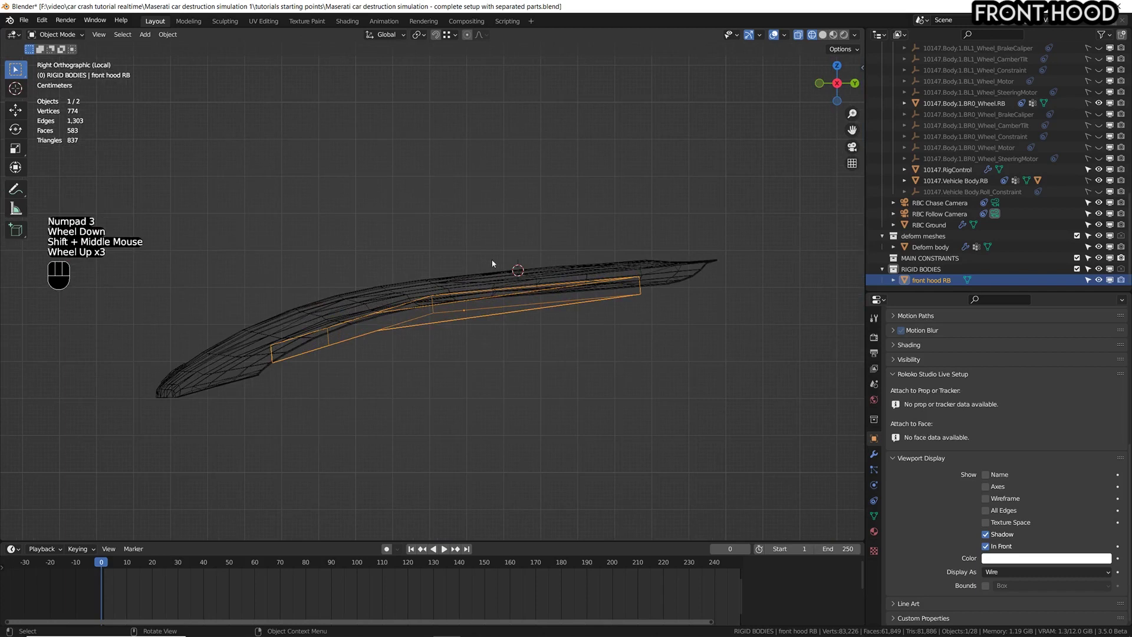
scroll(598, 288, "down", 1)
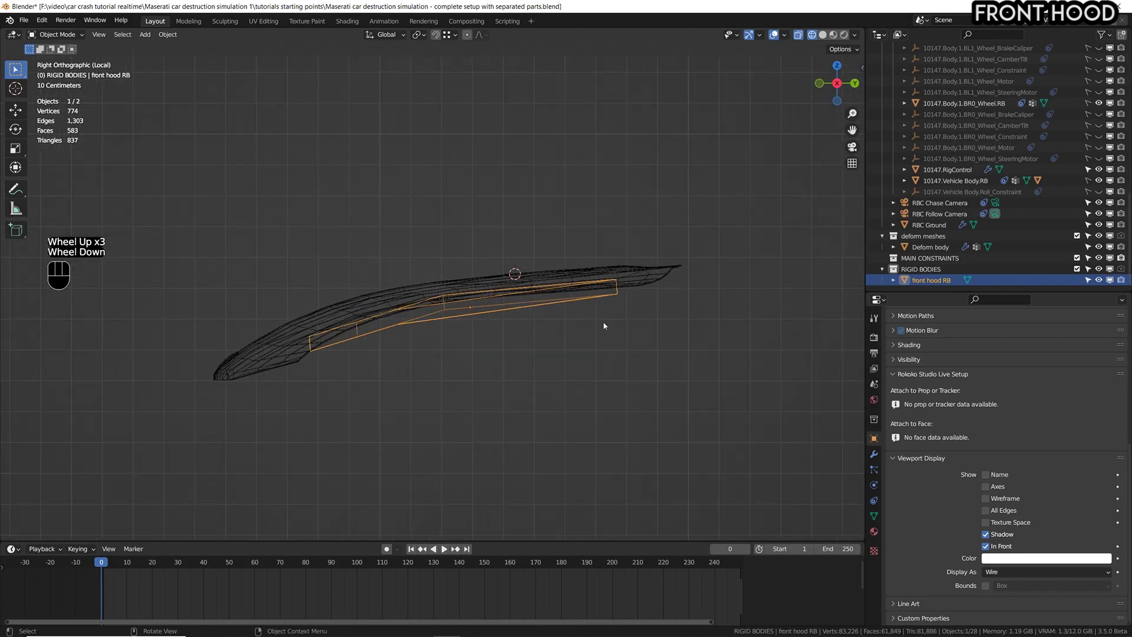
scroll(533, 301, "down", 4)
scroll(532, 301, "down", 2)
scroll(532, 301, "down", 1, "shift")
middle_click_drag(528, 304, 455, 327, "shift")
scroll(471, 311, "up", 1)
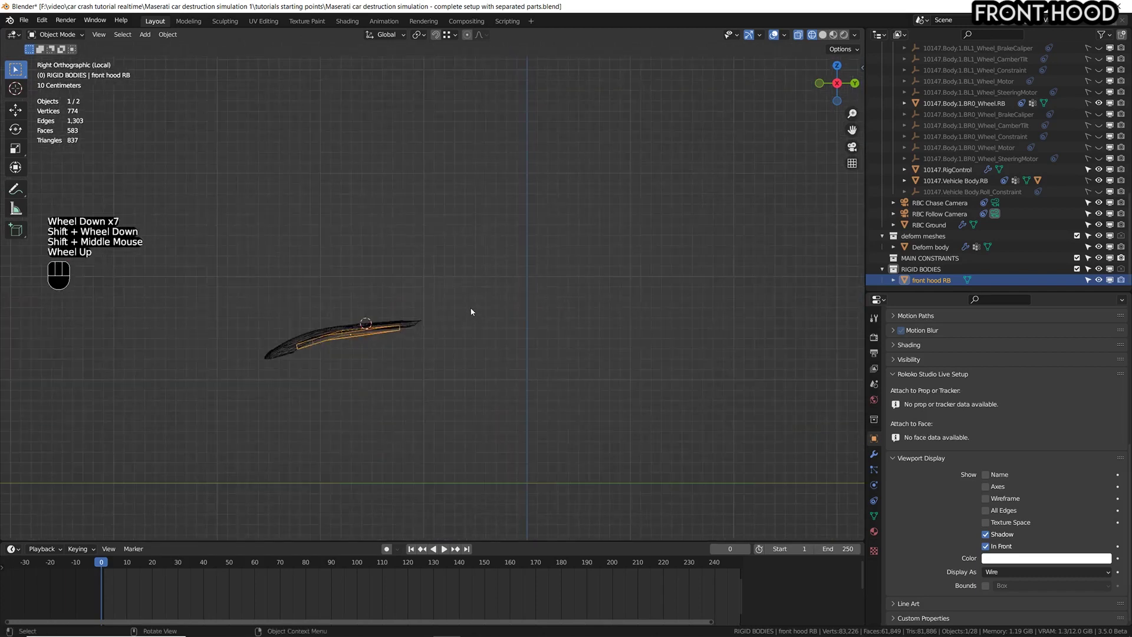
- Annotate the cabin area behind the hood and the slab's front end with freehand strokes, and remove the annotations
left_click(16, 189)
mouse_move(454, 302)
left_mouse_down()
mouse_move(697, 167)
mouse_move(770, 475)
mouse_move(451, 401)
mouse_move(497, 249)
left_mouse_up()
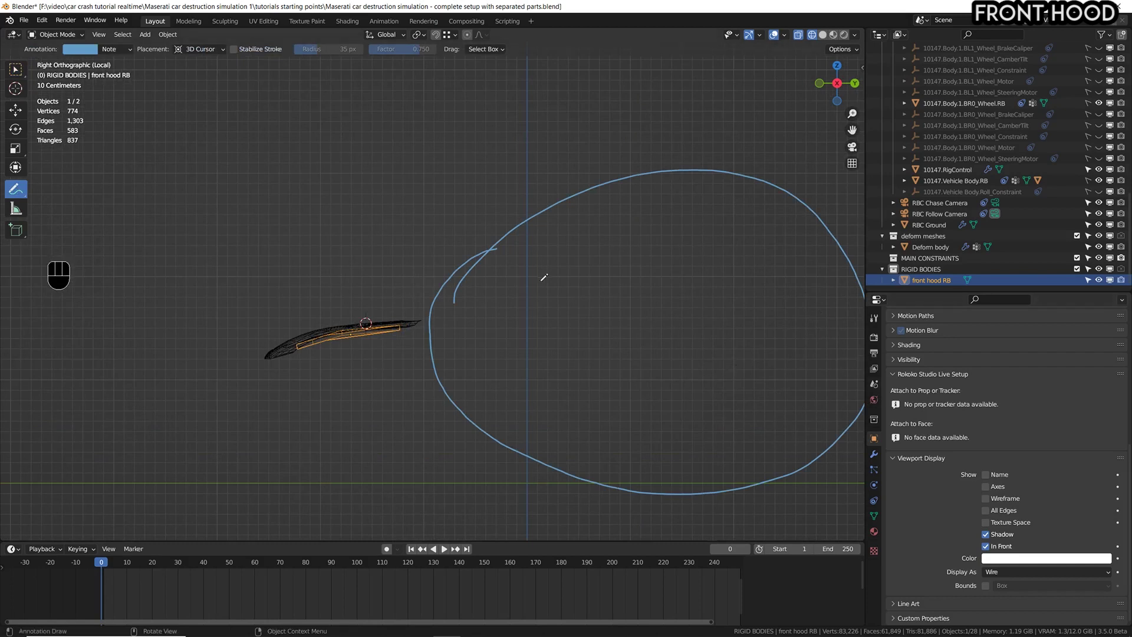
scroll(319, 352, "up", 5)
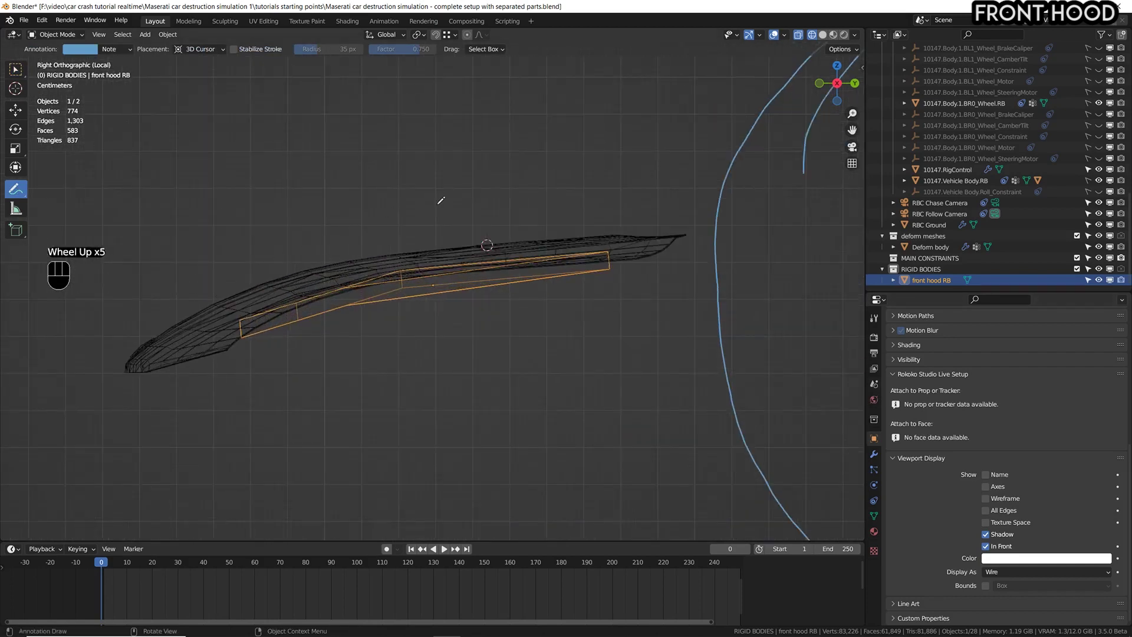
left_click(234, 291)
mouse_move(257, 283)
left_mouse_down()
mouse_move(361, 256)
mouse_move(401, 285)
mouse_move(446, 290)
mouse_move(497, 280)
mouse_move(524, 239)
mouse_move(701, 239)
mouse_move(636, 274)
mouse_move(556, 286)
mouse_move(504, 255)
mouse_move(419, 260)
mouse_move(323, 320)
mouse_move(257, 340)
left_mouse_up()
key("ctrl+z")
middle_click_drag(519, 270, 532, 270, "shift")
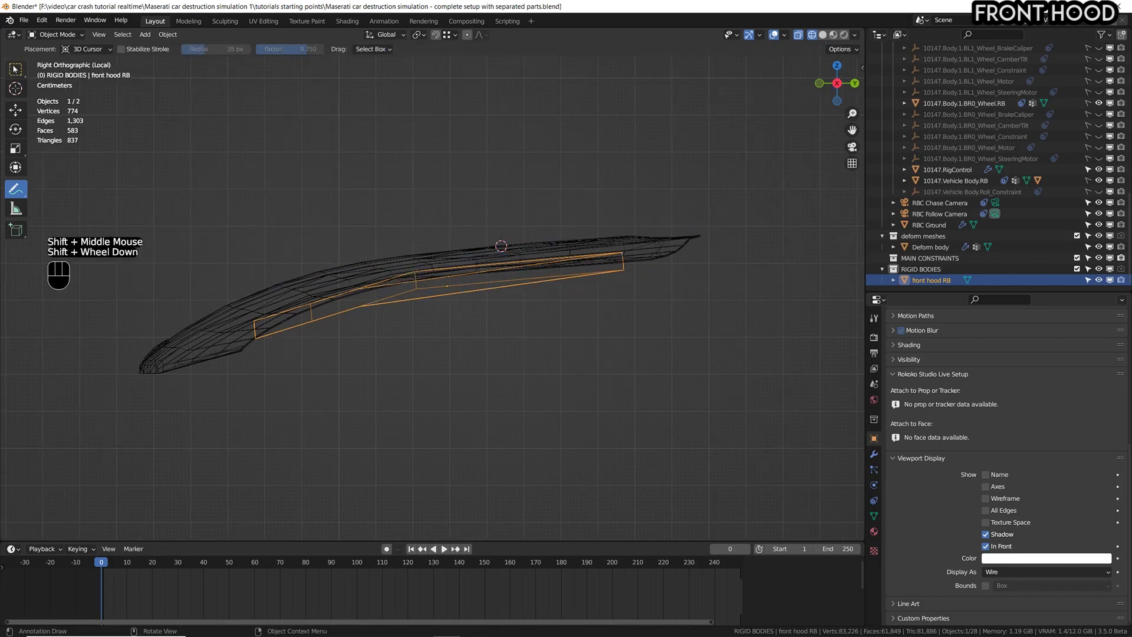
left_click(15, 69)
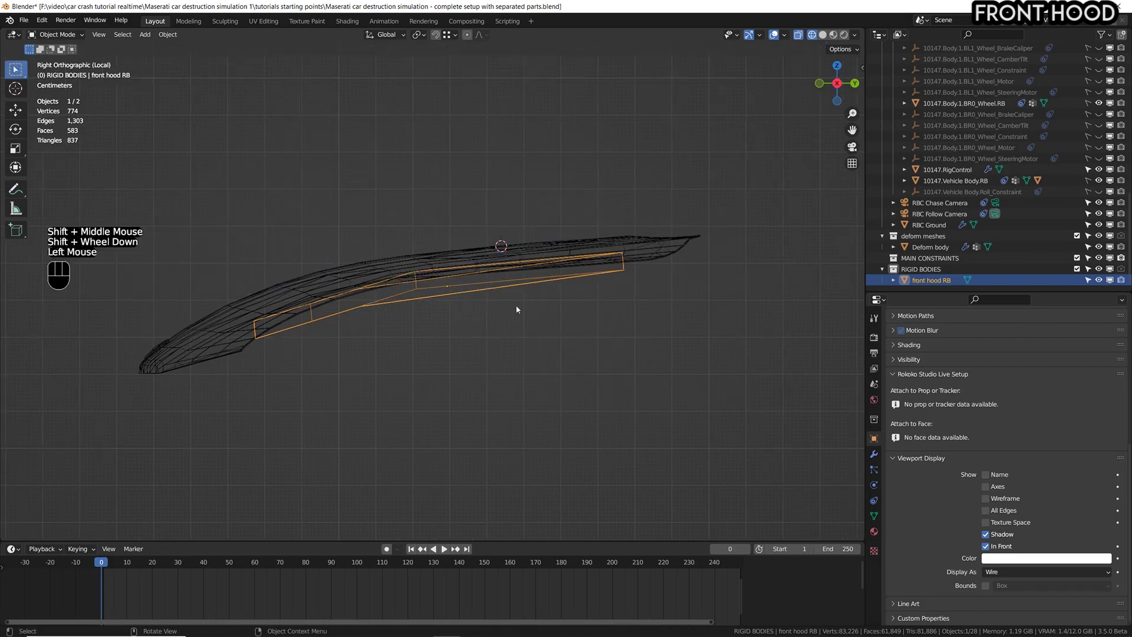
- Display the hood and slab from above in solid shading with X-ray enabled
key("KP_7")
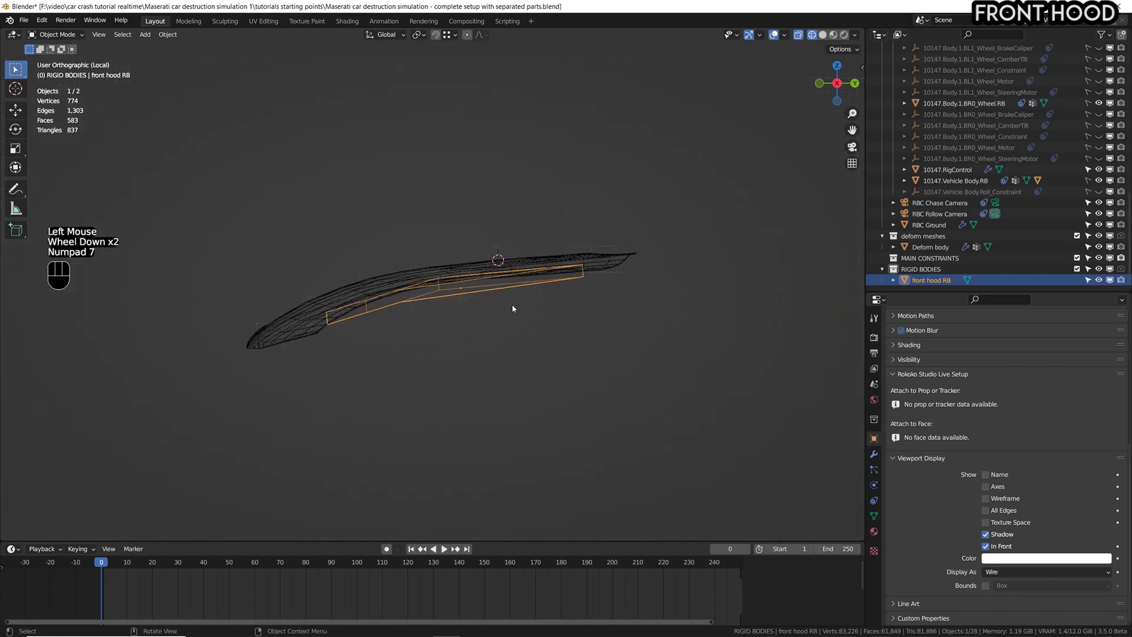
scroll(518, 302, "down", 1)
middle_click_drag(533, 293, 443, 304)
scroll(458, 342, "up", 1)
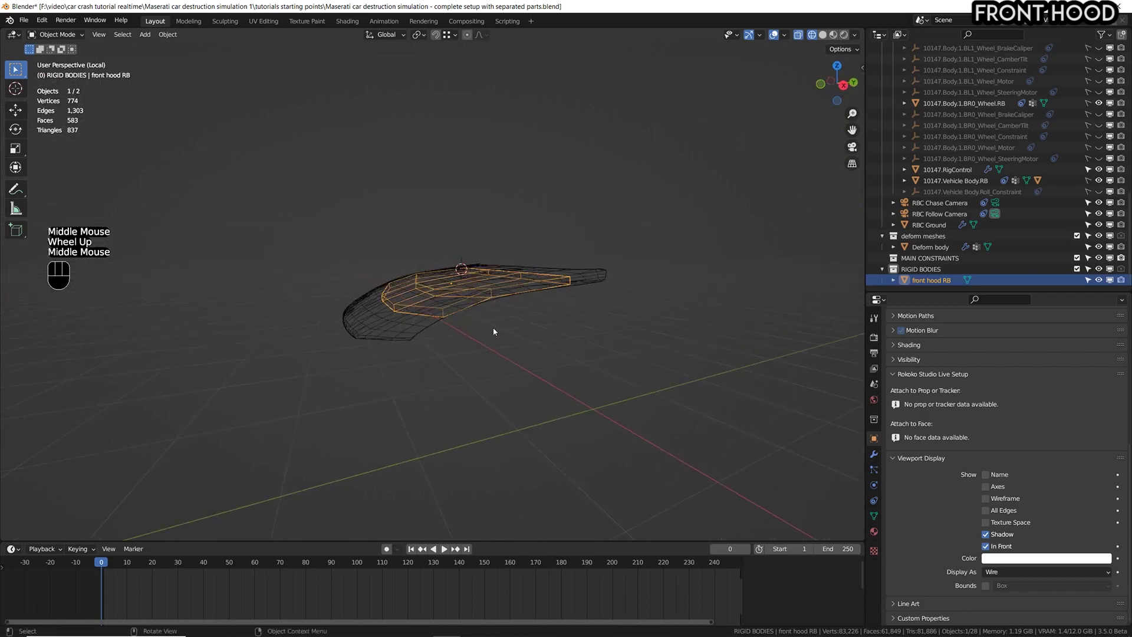
key("KP_7")
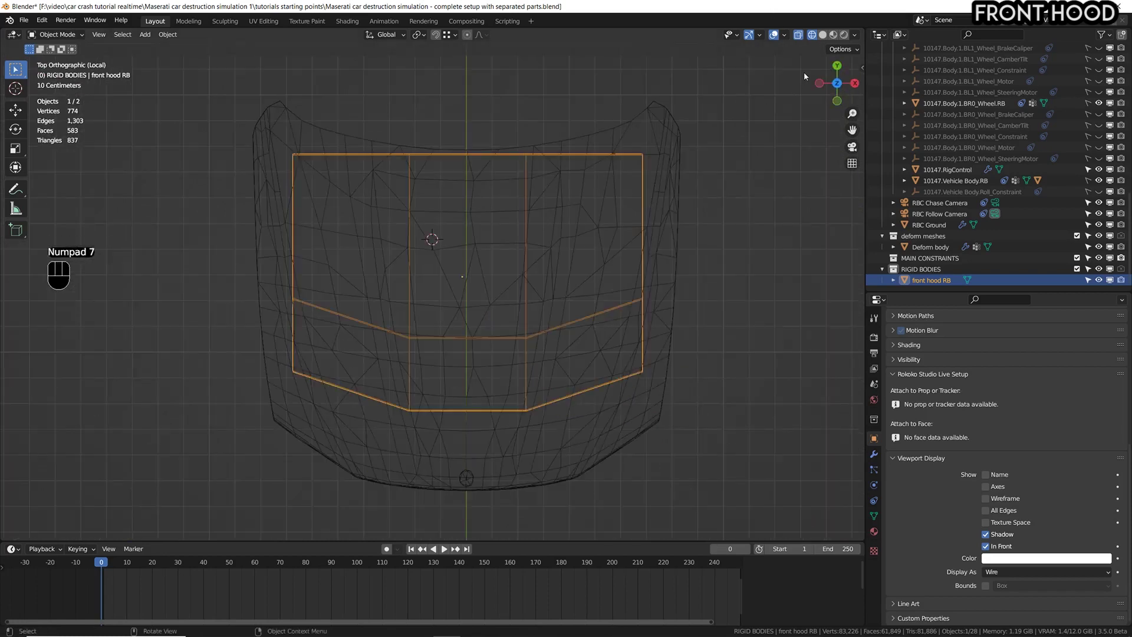
left_click(823, 34)
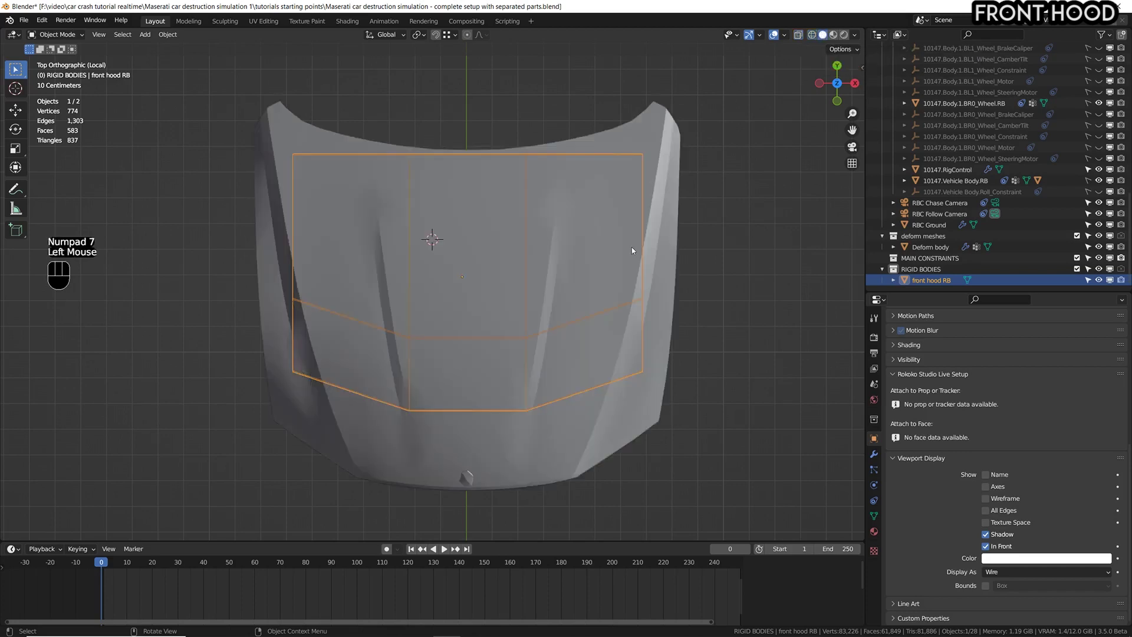
left_click(799, 34)
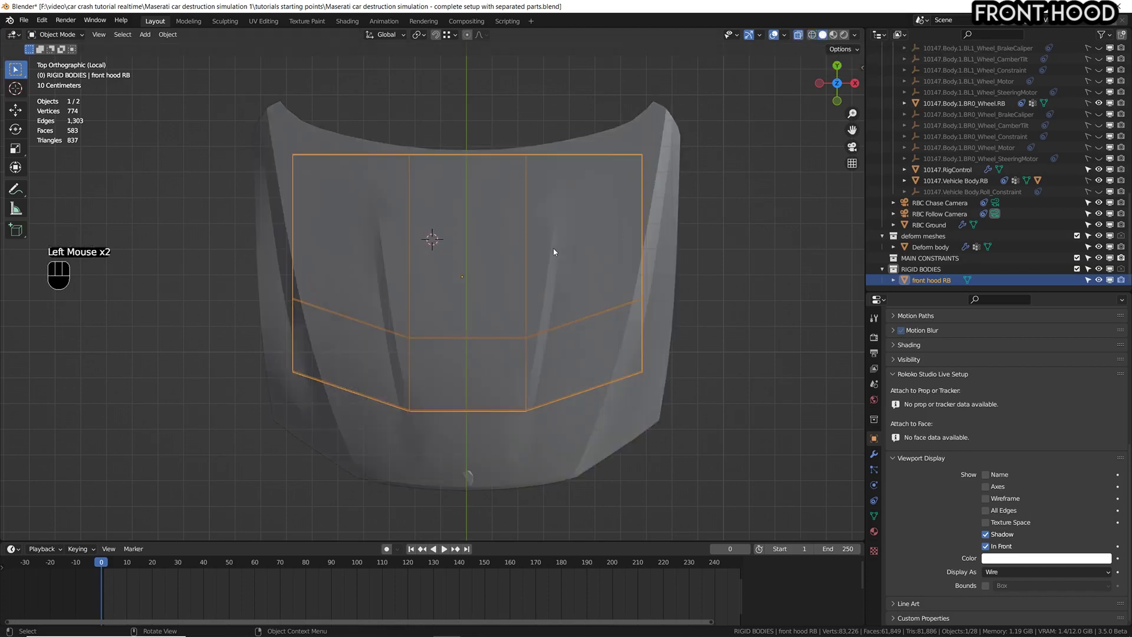
- Place the 3D cursor at the hood's center and add a plane there in the deform meshes collection, scaled to about 0.878
right_click(466, 274, "shift")
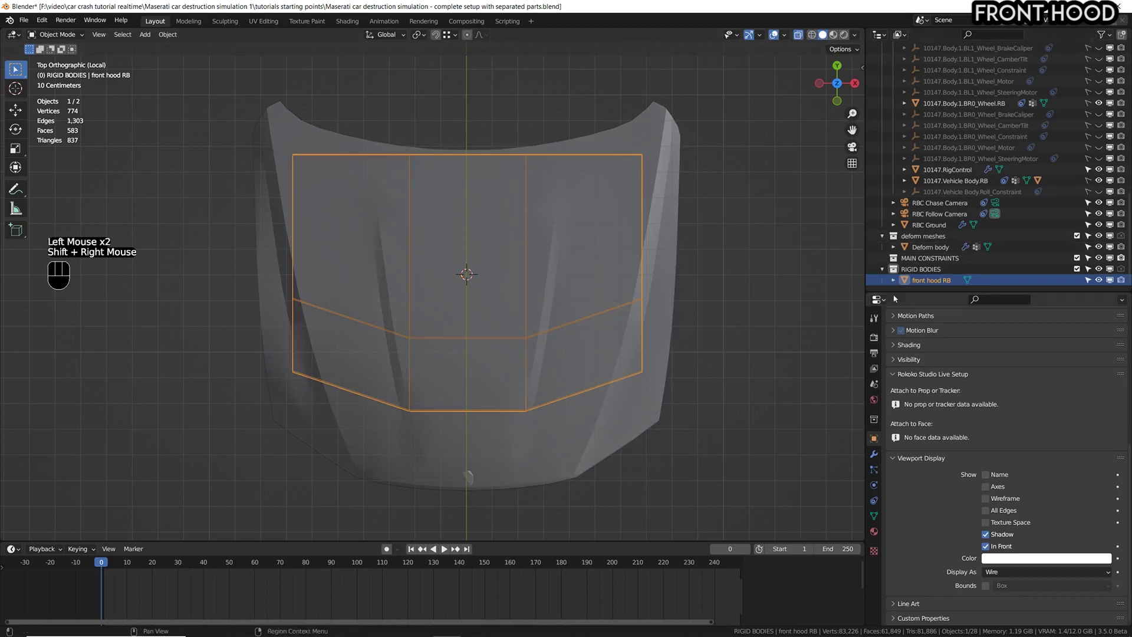
left_click(949, 237)
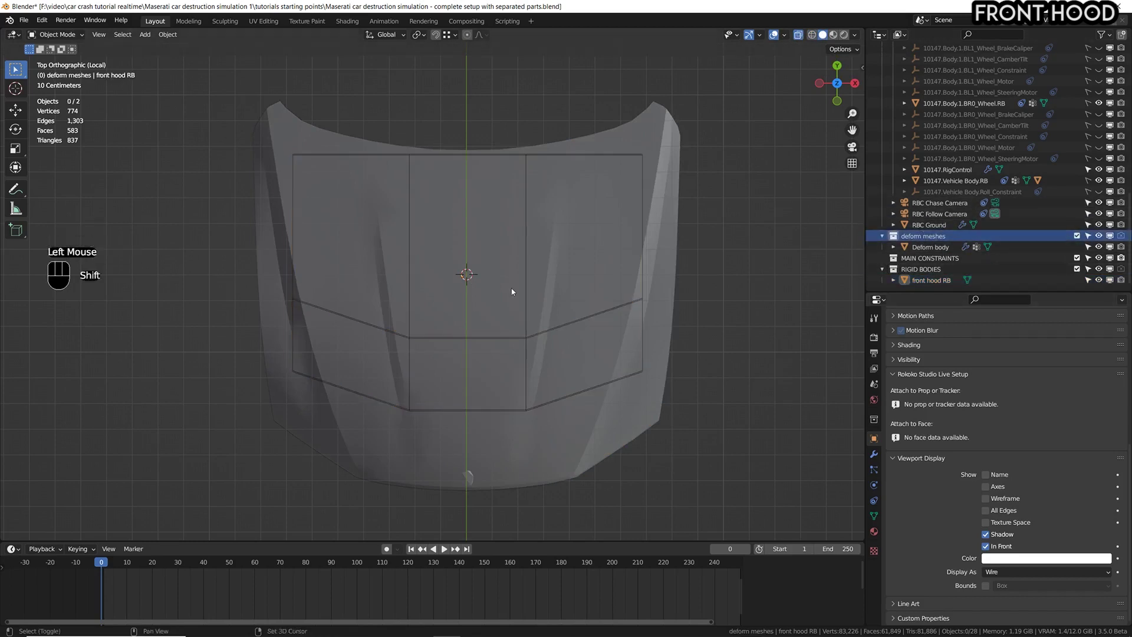
key("shift+a")
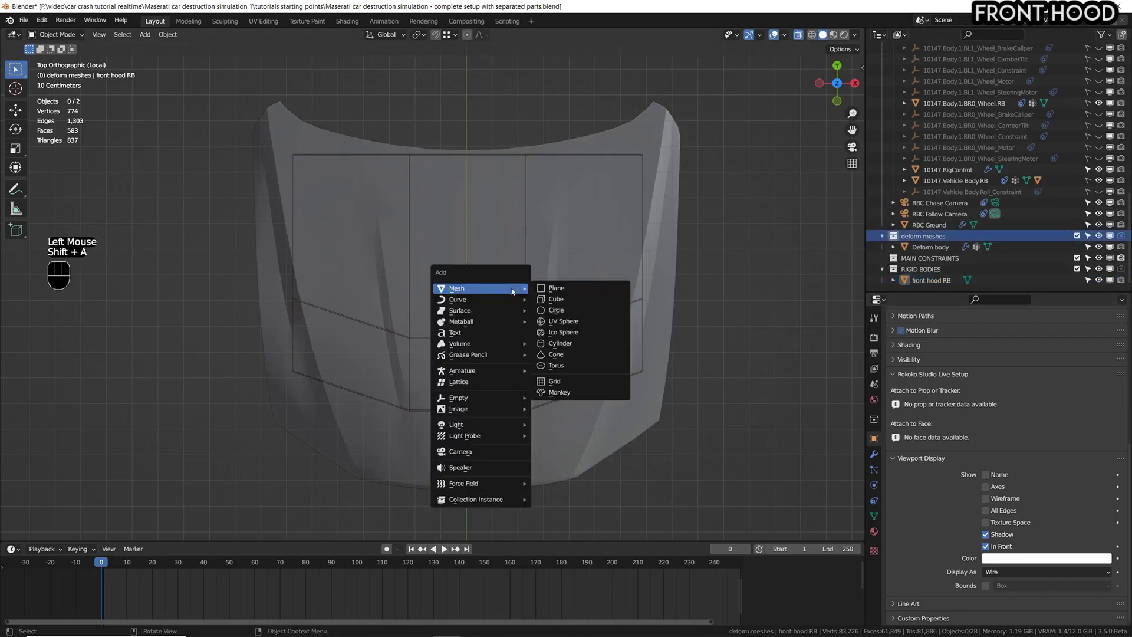
left_click(556, 288)
key("s")
key("s")
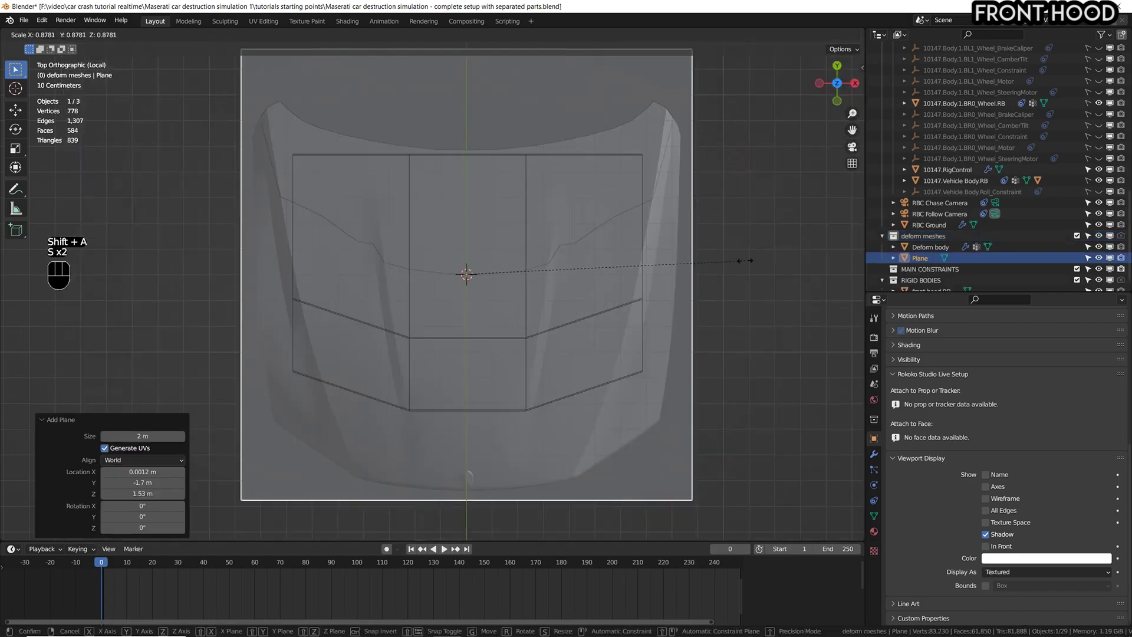
left_click(677, 328)
- Rename the new plane as deform front hood
scroll(677, 328, "down", 2)
middle_click_drag(591, 324, 627, 350, "shift")
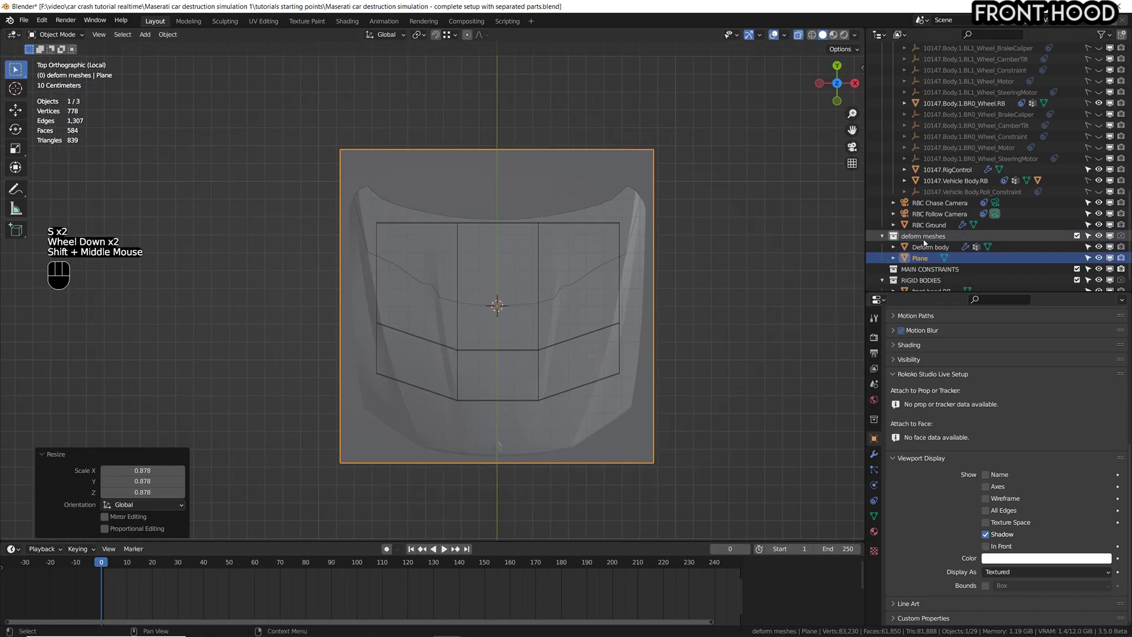
double_click(921, 258)
type("deform front ho")
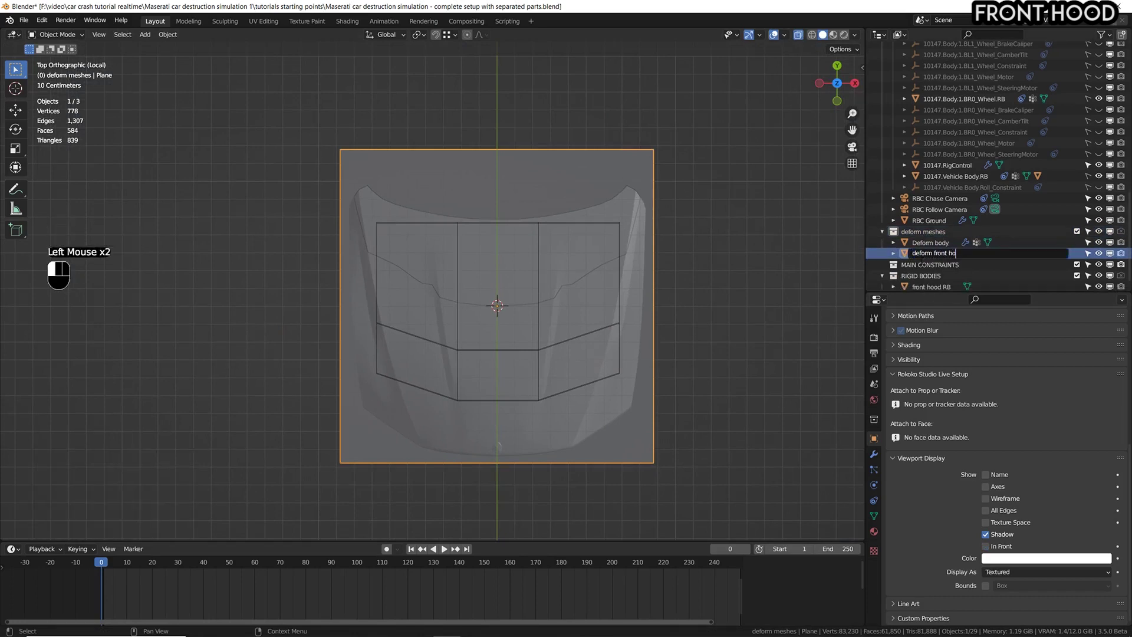
type("od")
key("Return")
- Select the front hood RB slab
scroll(614, 222, "up", 1)
left_click(611, 225)
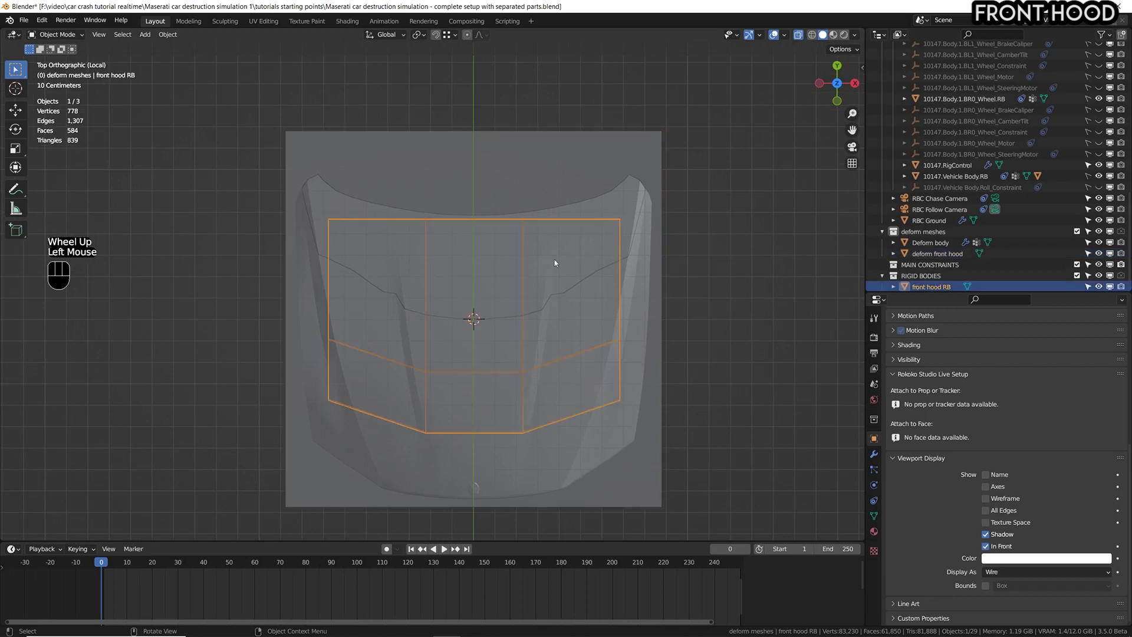
- Select the deform front hood plane, scale it uniformly to about 0.969 and maximize the 3D viewport
left_click(627, 199)
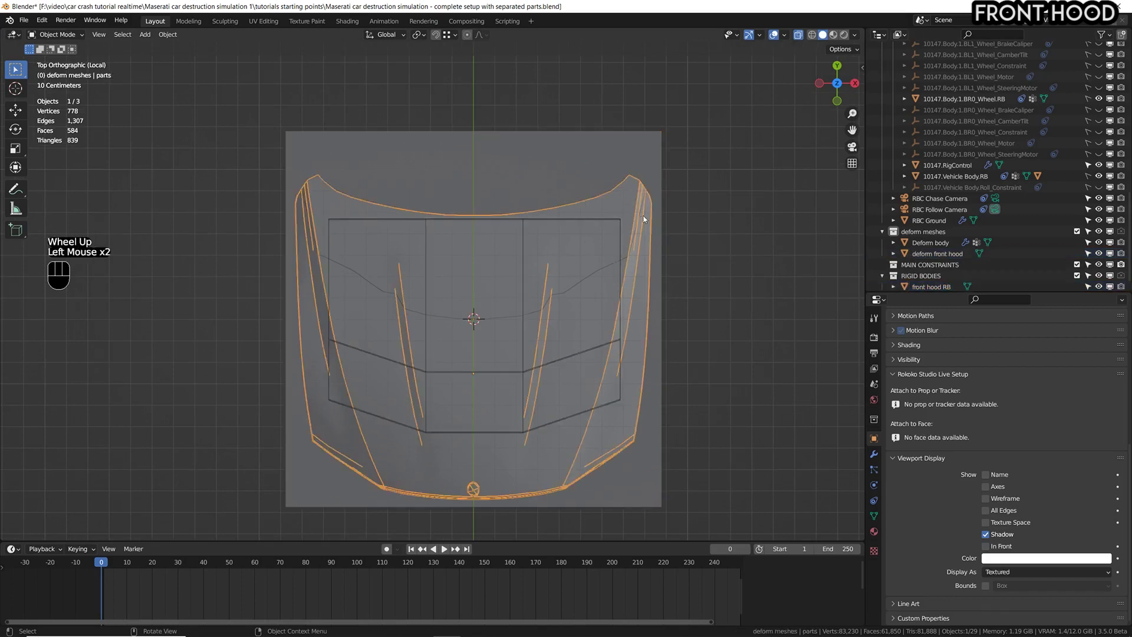
left_click(642, 145)
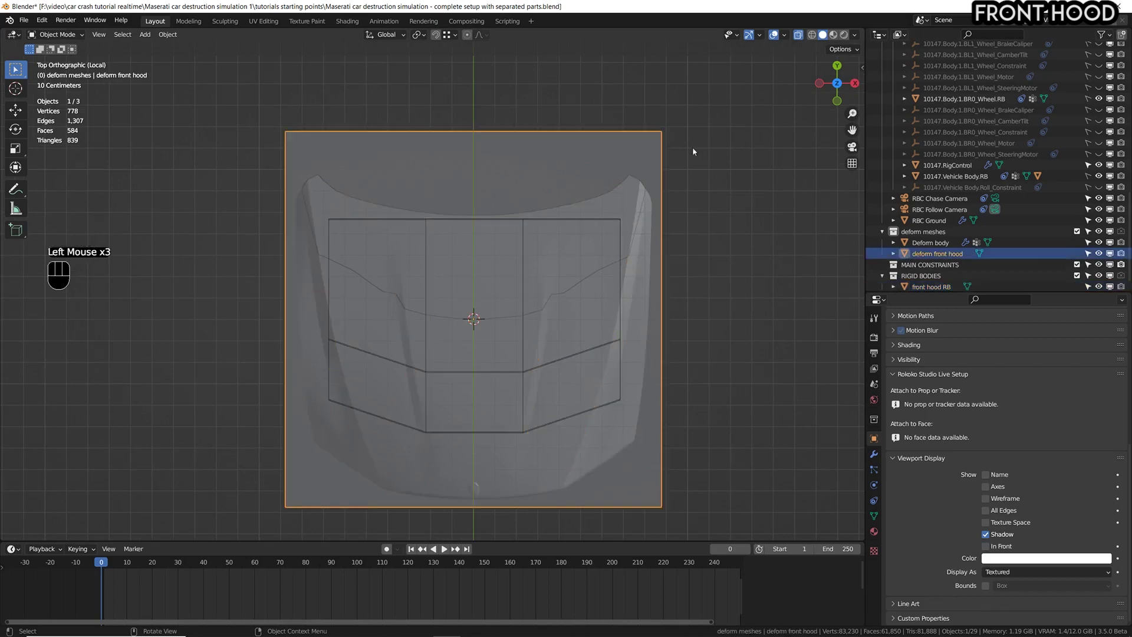
key("s")
key("Escape")
key("s")
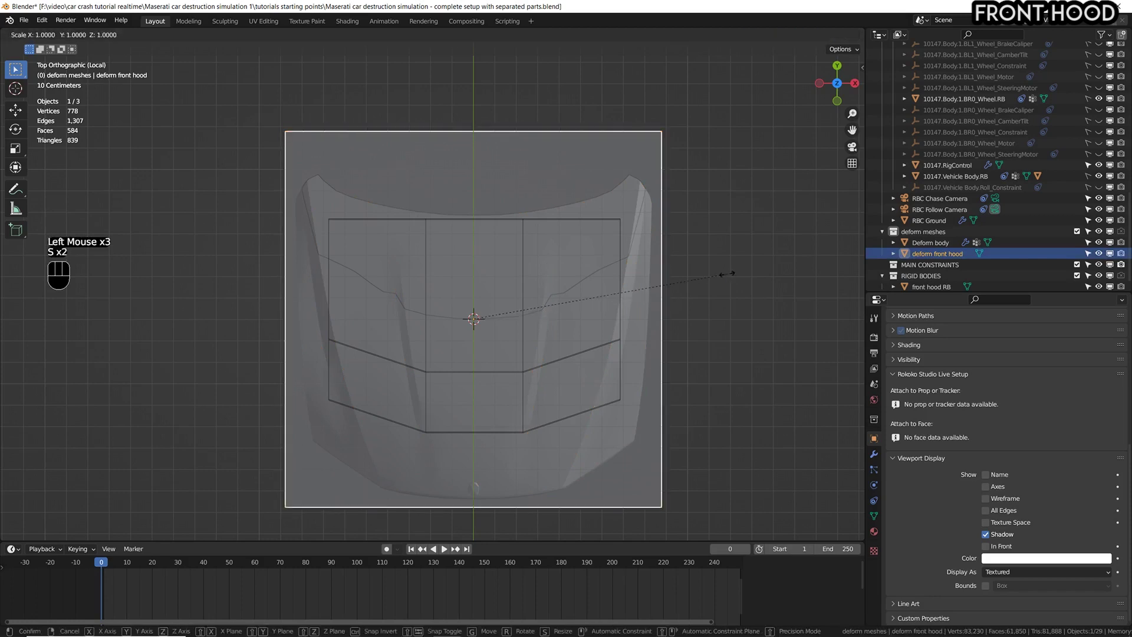
left_click(720, 274)
key("ctrl+space")
middle_click_drag(576, 216, 528, 141, "shift")
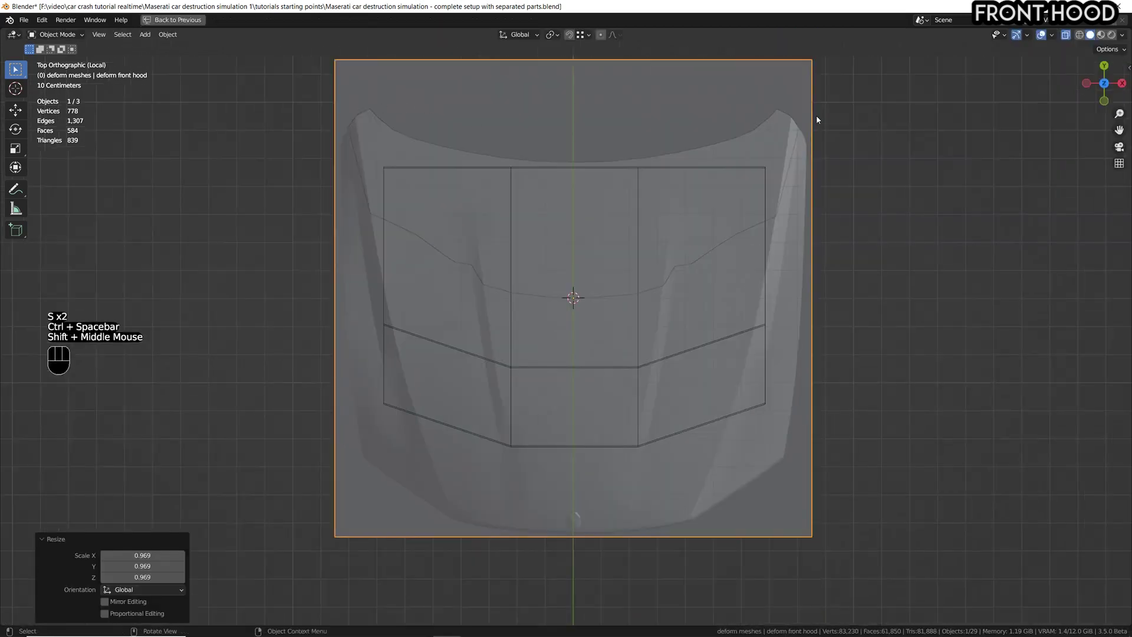
- Scale and shift the plane along Y until it frames the hood in top view, finishing with a uniform scale of about 1.006
key("s")
key("s")
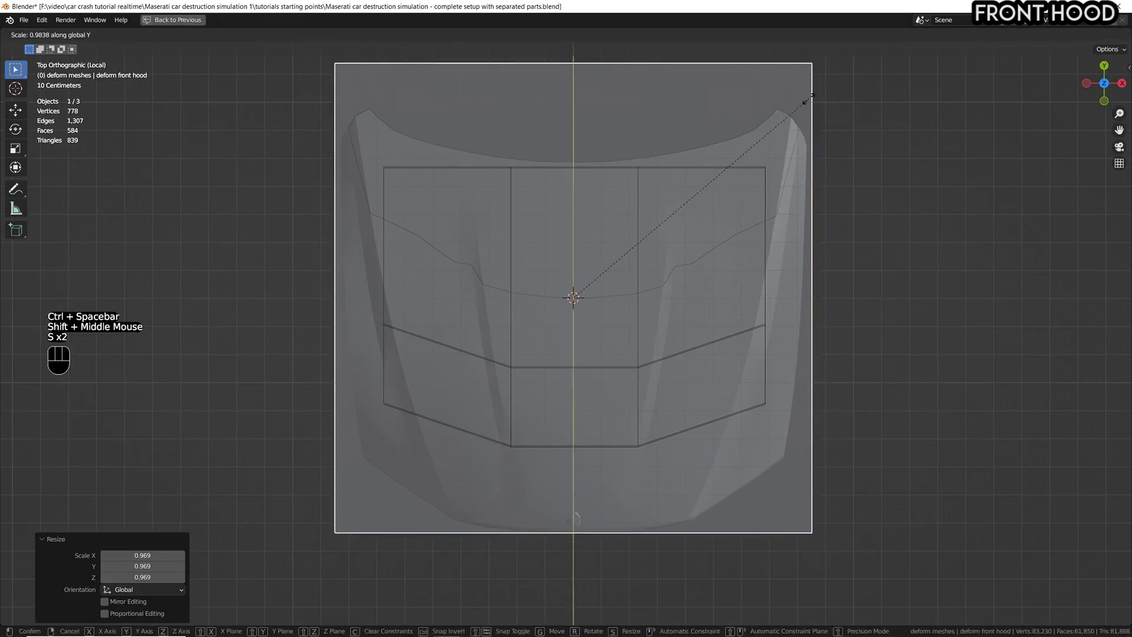
left_click(795, 121)
key("g")
left_click(802, 134)
key("s")
key("y")
left_click(817, 103)
key("g")
key("y")
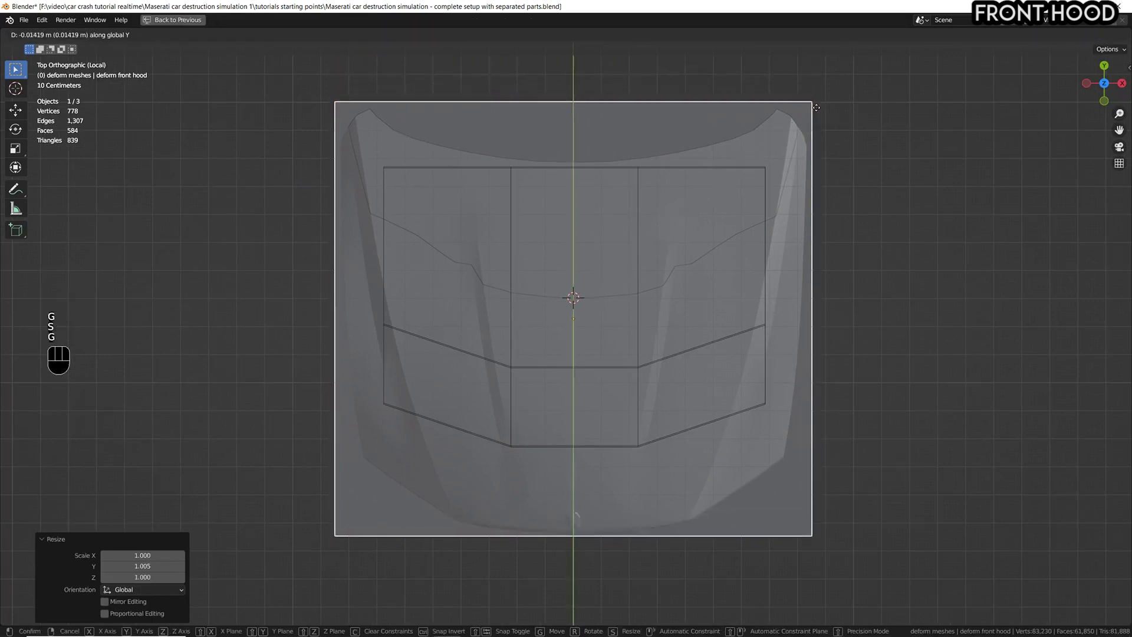
key("s")
left_click(817, 108)
- In wireframe side view, tilt and move the plane to follow the hood's slope, and scale it to about 1.031
key("KP_3")
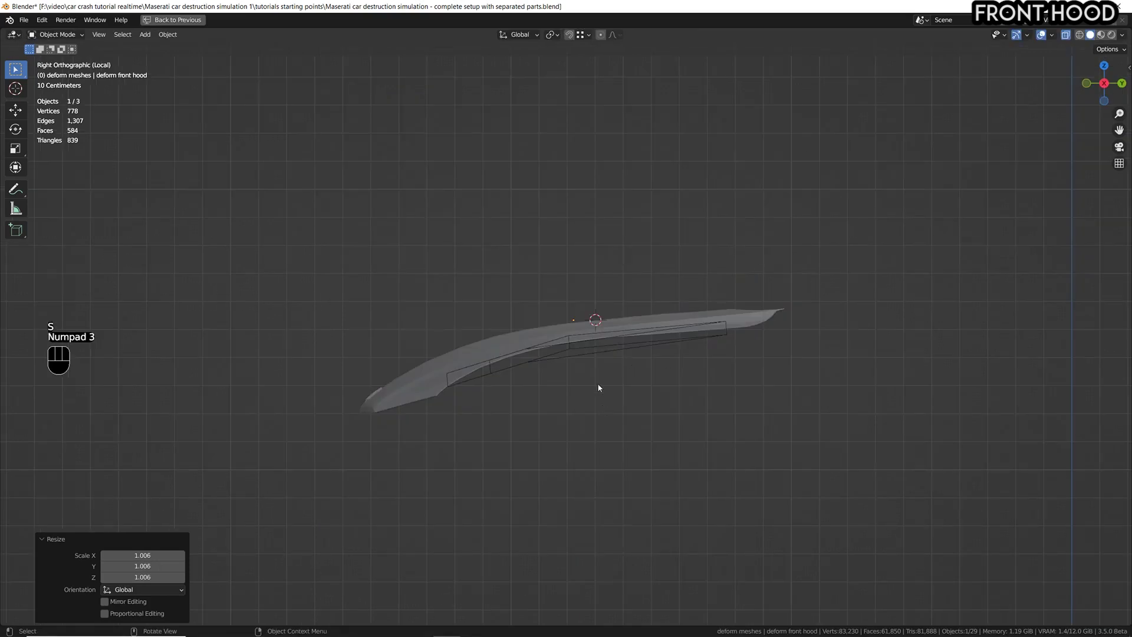
scroll(599, 388, "up", 3)
left_click(1080, 35)
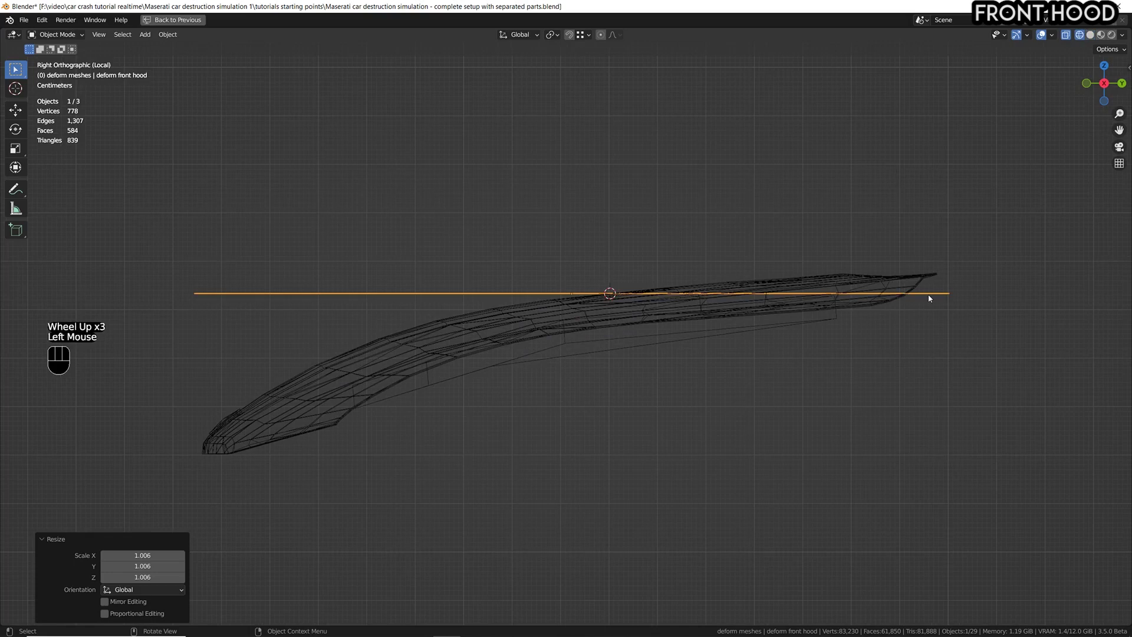
key("r")
key("g")
key("r")
key("s")
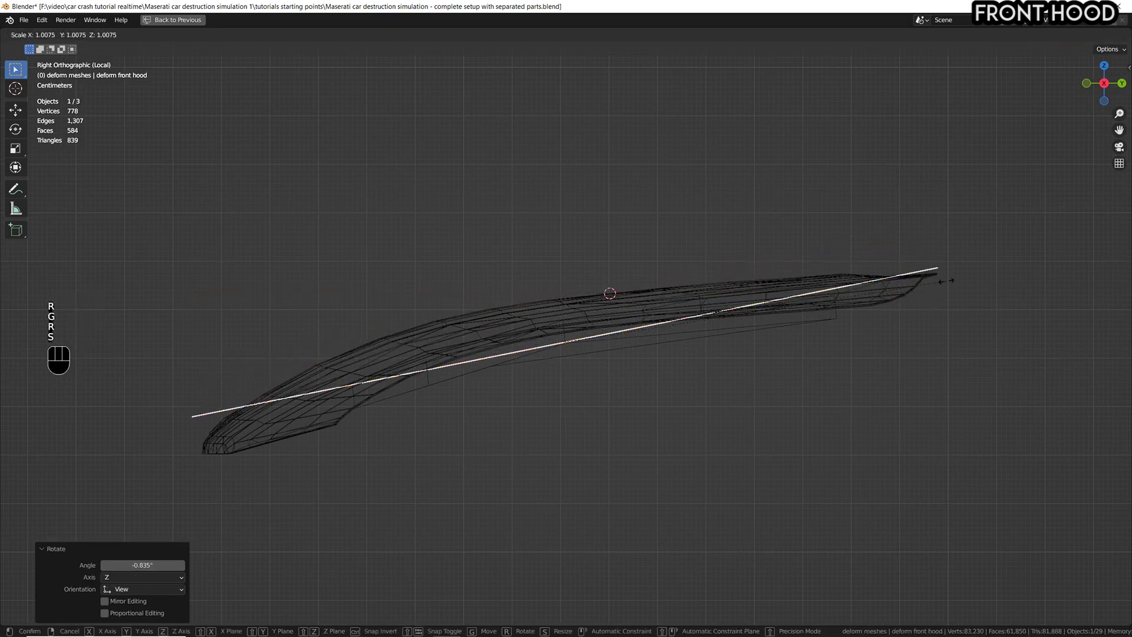
left_click(944, 278)
- Refine the plane's tilt by about -1.38° and lower it about 0.027 m so its ends meet the hood's ends
key("g")
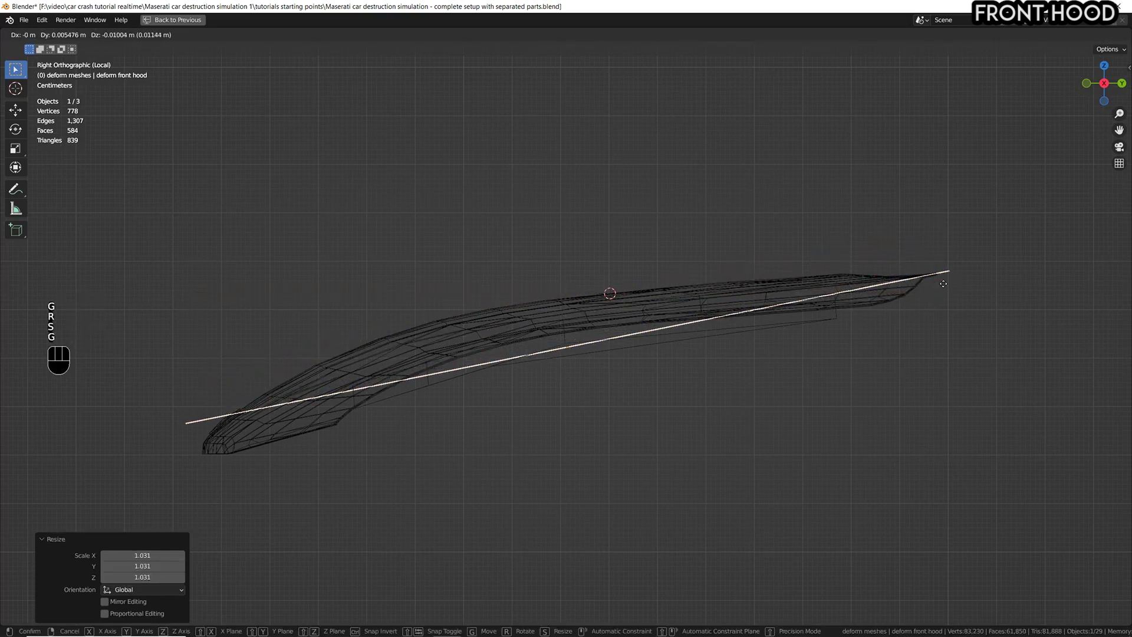
left_click(943, 284)
key("r")
key("r")
left_click(944, 284)
key("g")
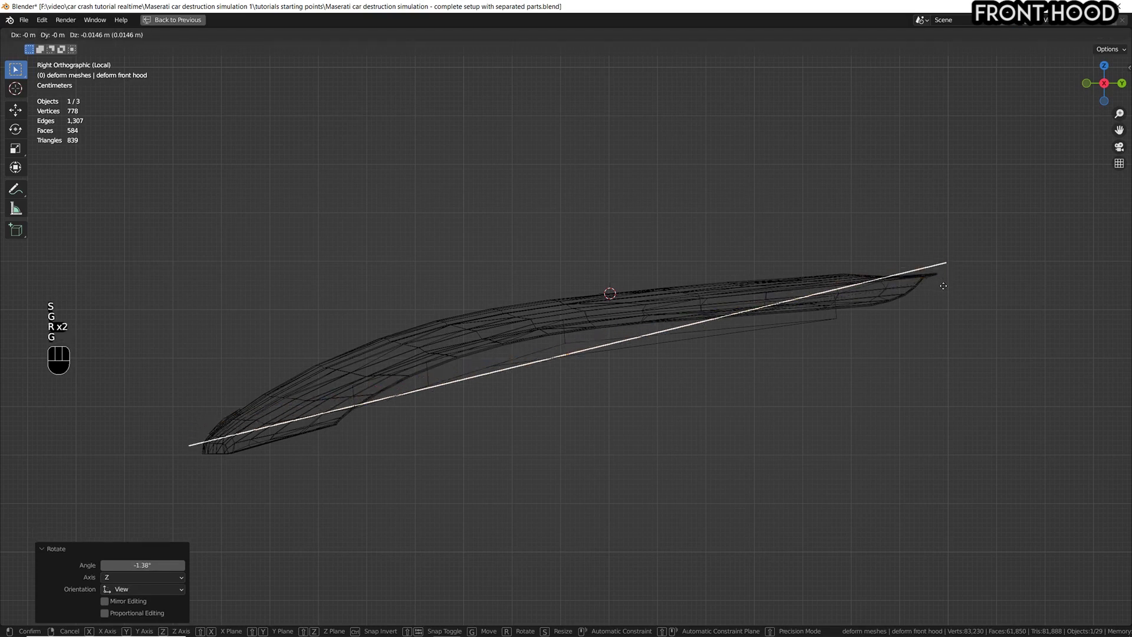
left_click(944, 292)
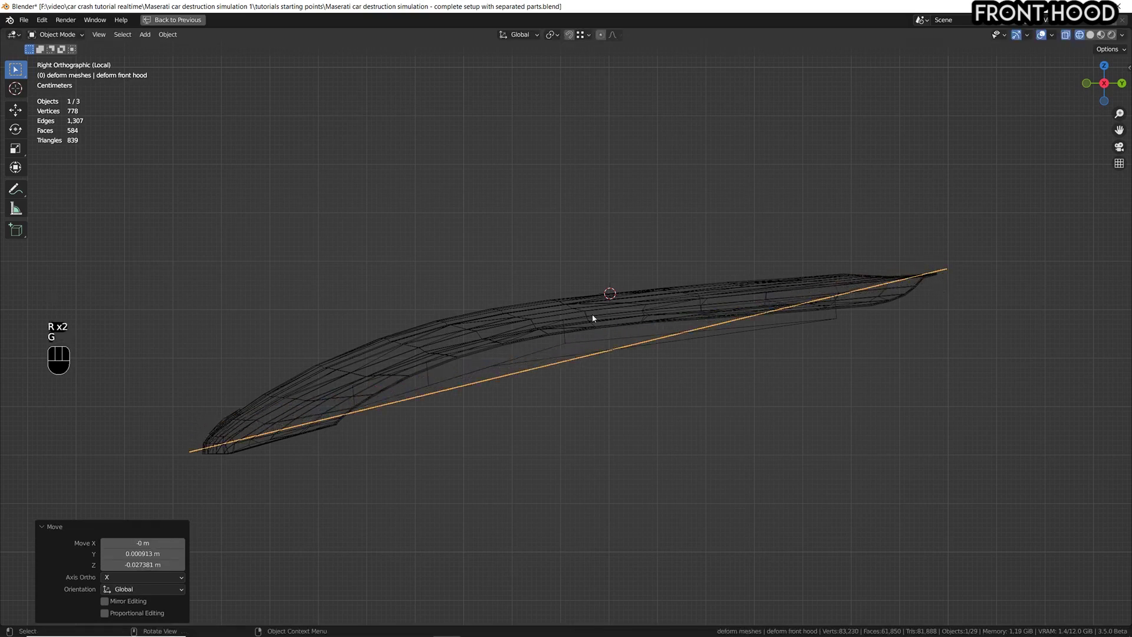
- Add a crosswise loop cut to the plane and raise it about 0.12 m in side view to follow the hood's bend
middle_click_drag(611, 306, 709, 381)
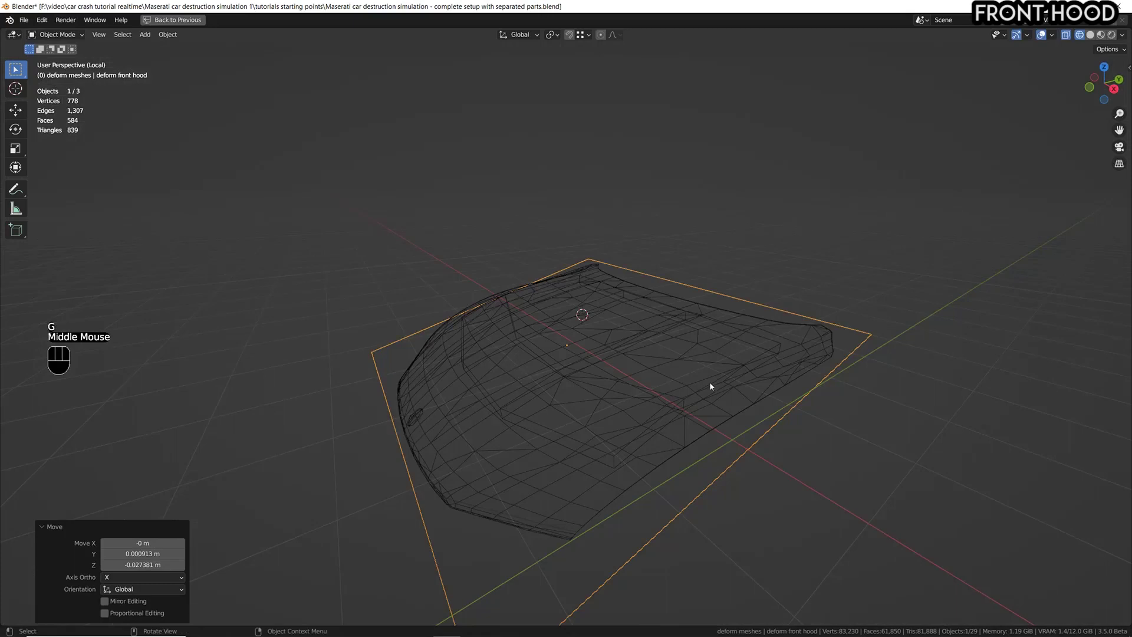
key("Tab")
key("ctrl+r")
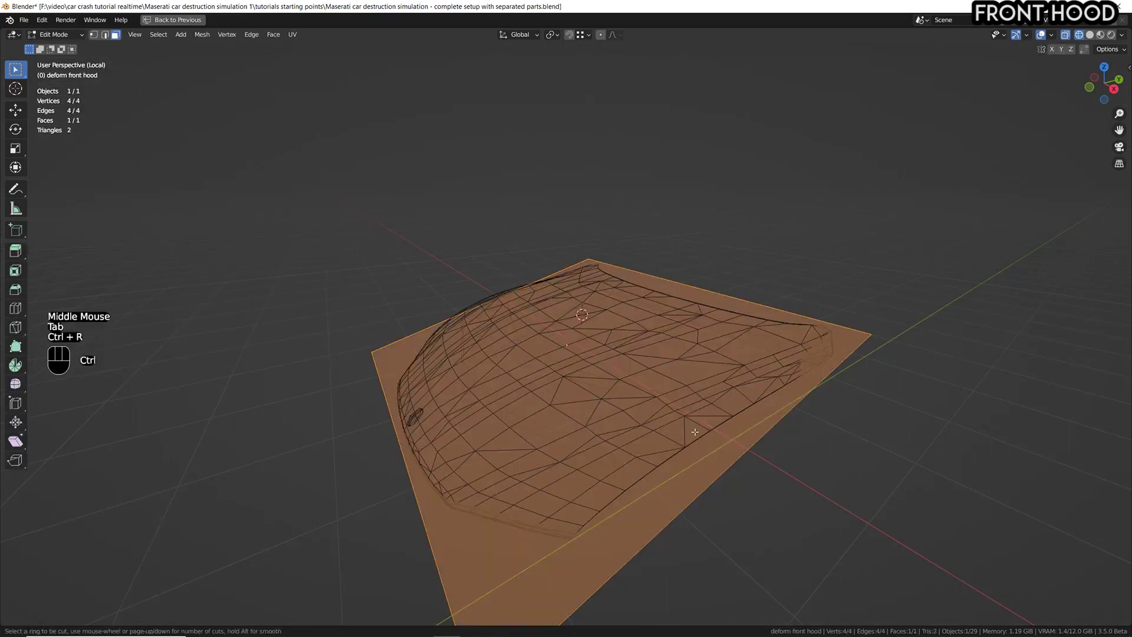
left_click(723, 460)
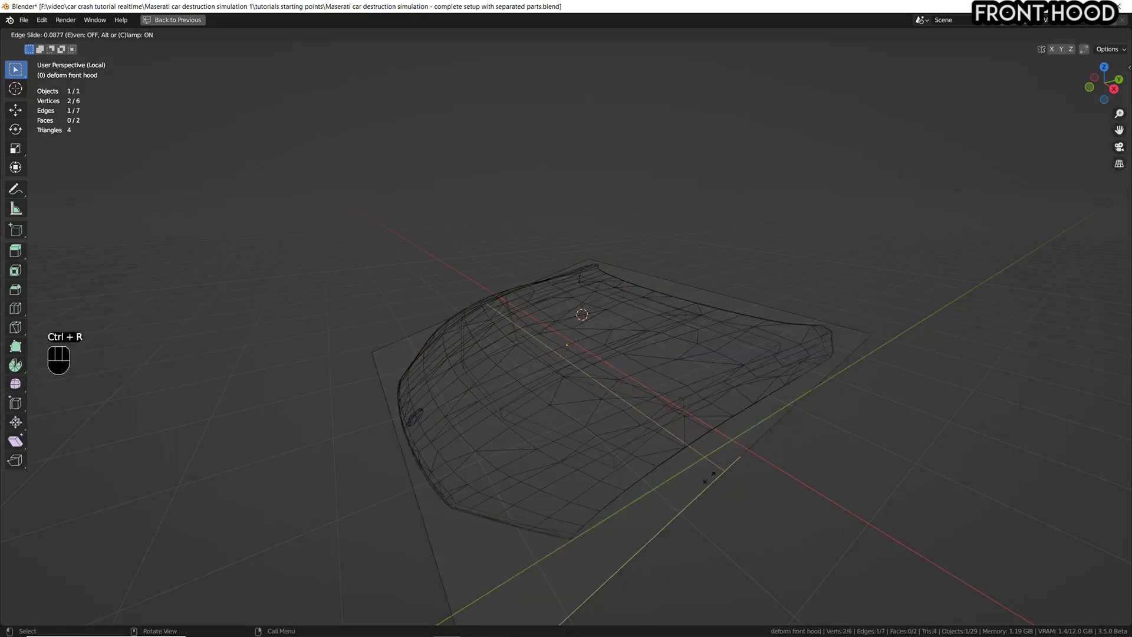
left_click(674, 517)
key("KP_3")
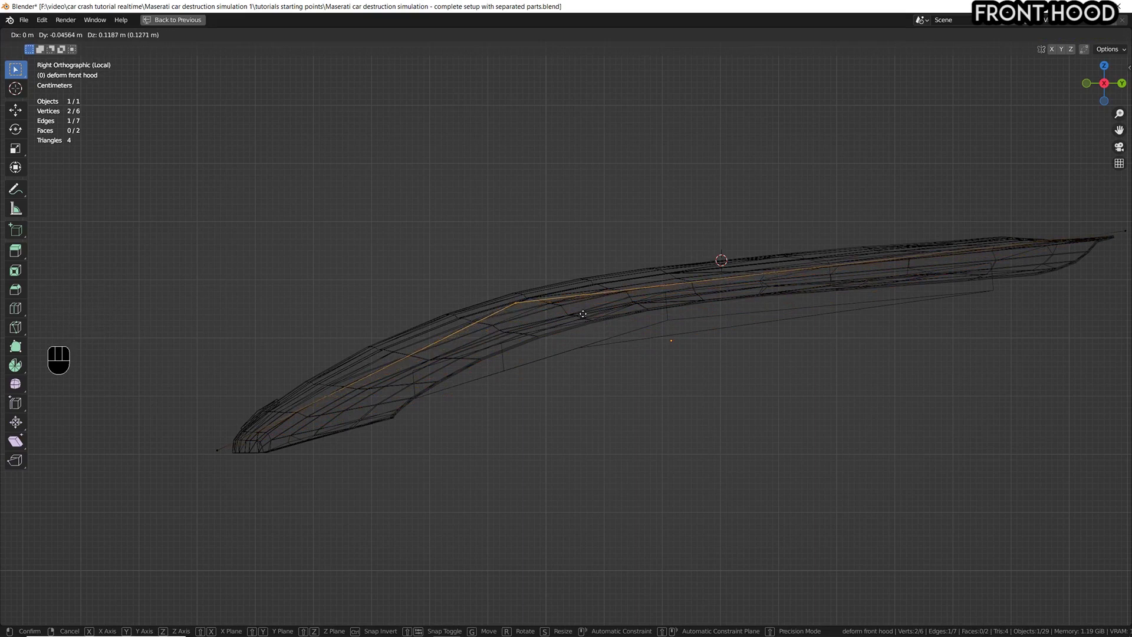
left_click(583, 314)
scroll(672, 383, "down", 2, "shift")
scroll(666, 389, "down", 2)
middle_click_drag(666, 389, 648, 348, "shift")
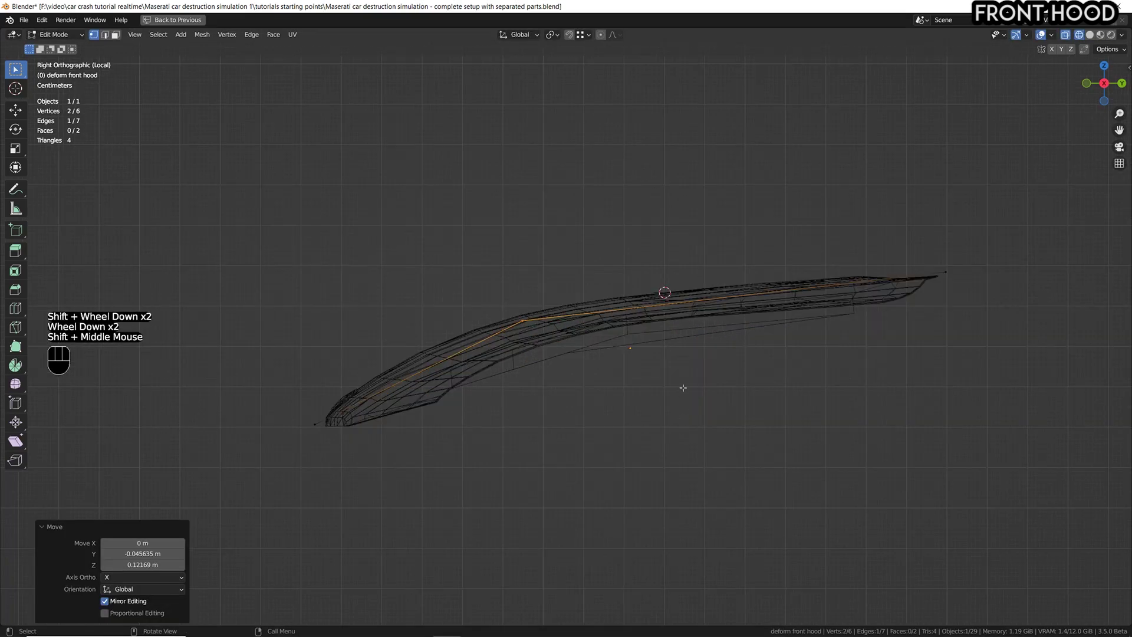
- Raise the whole bent plane about 0.016 m in Object Mode, plus a slight extra upward nudge, toward the hood's upper surface
key("Tab")
scroll(576, 328, "up", 1)
middle_click_drag(576, 328, 639, 334, "shift")
scroll(669, 347, "up", 2)
key("g")
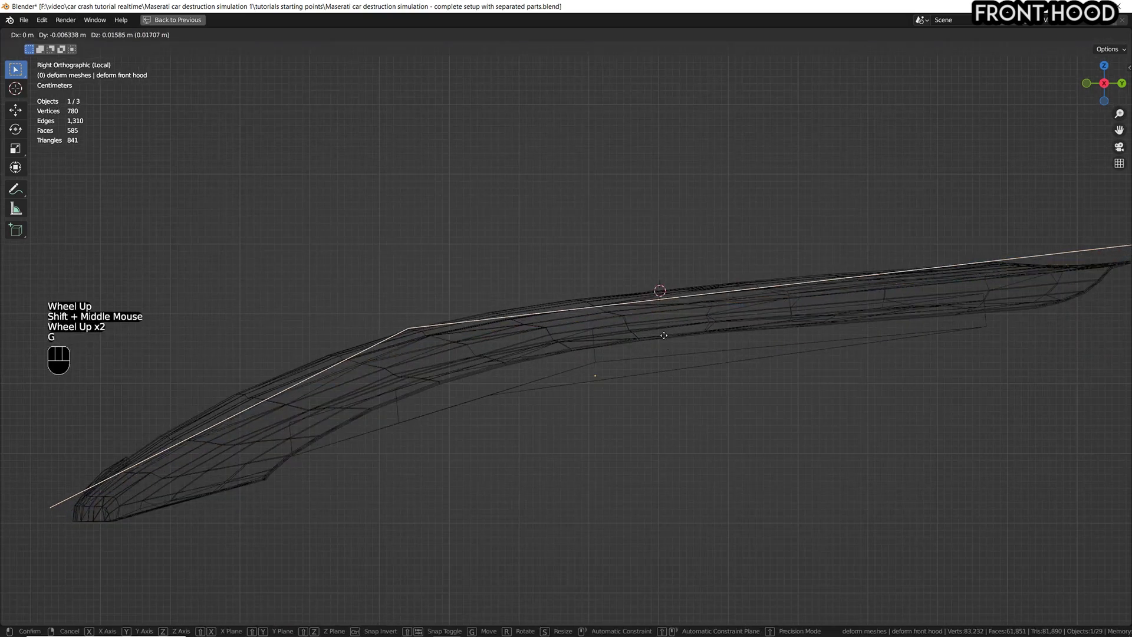
left_click(664, 335)
key("g")
key("g")
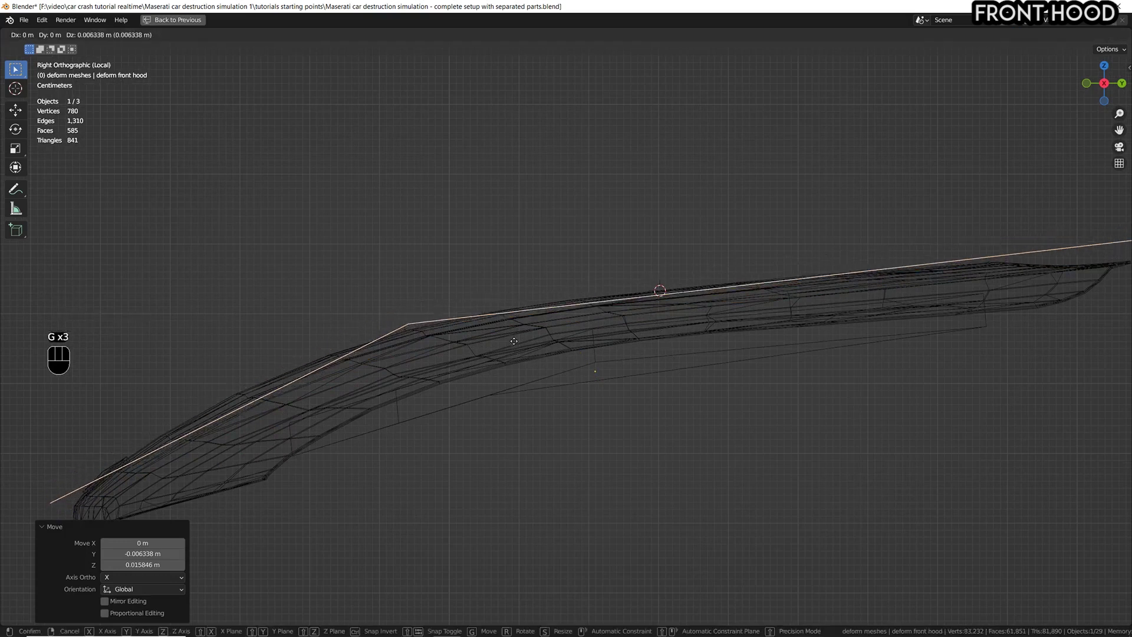
- Examine how the front hood RB cage and the deform front hood plane sit relative to the hood in side view
scroll(540, 368, "down", 2)
left_click(569, 380)
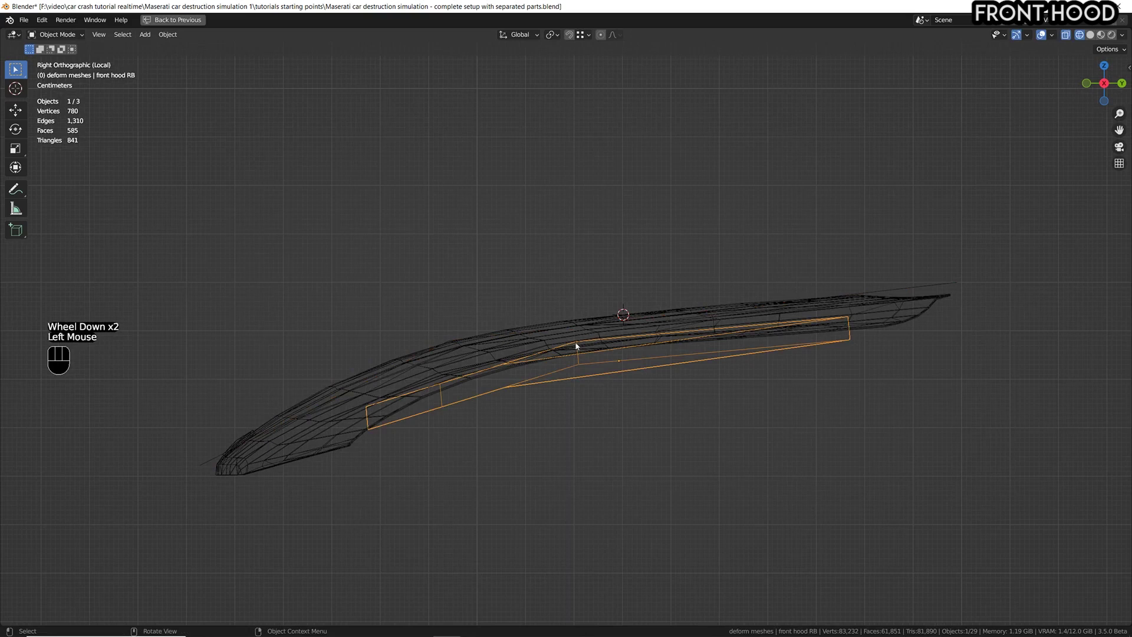
scroll(577, 346, "up", 2)
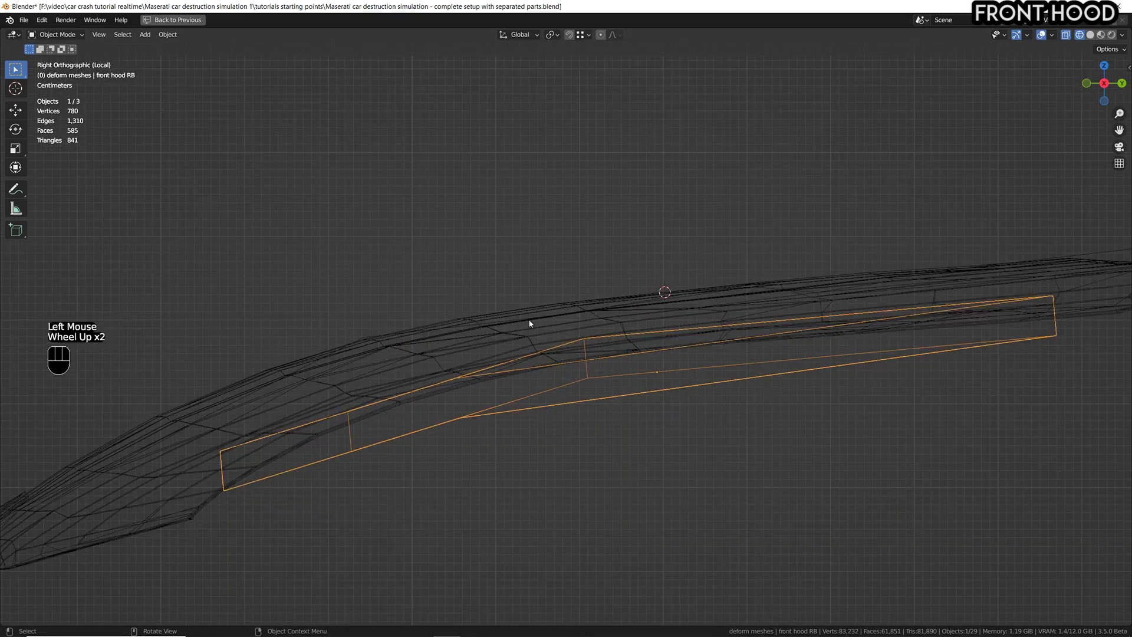
scroll(1053, 275, "down", 1)
left_click(1053, 275)
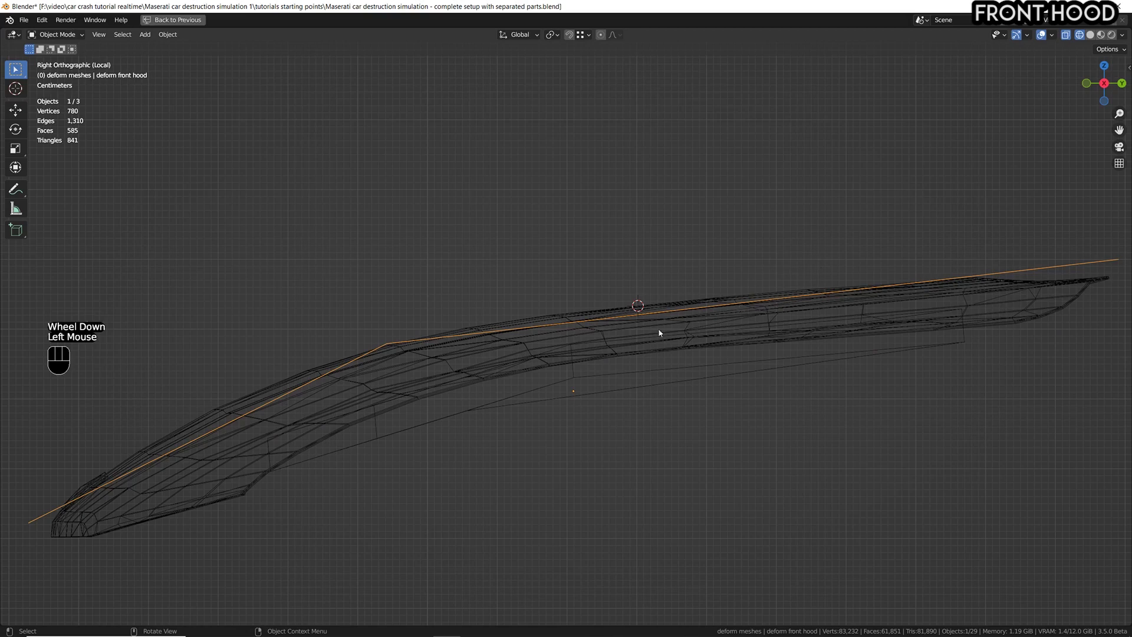
scroll(658, 328, "up", 3)
scroll(541, 338, "down", 6)
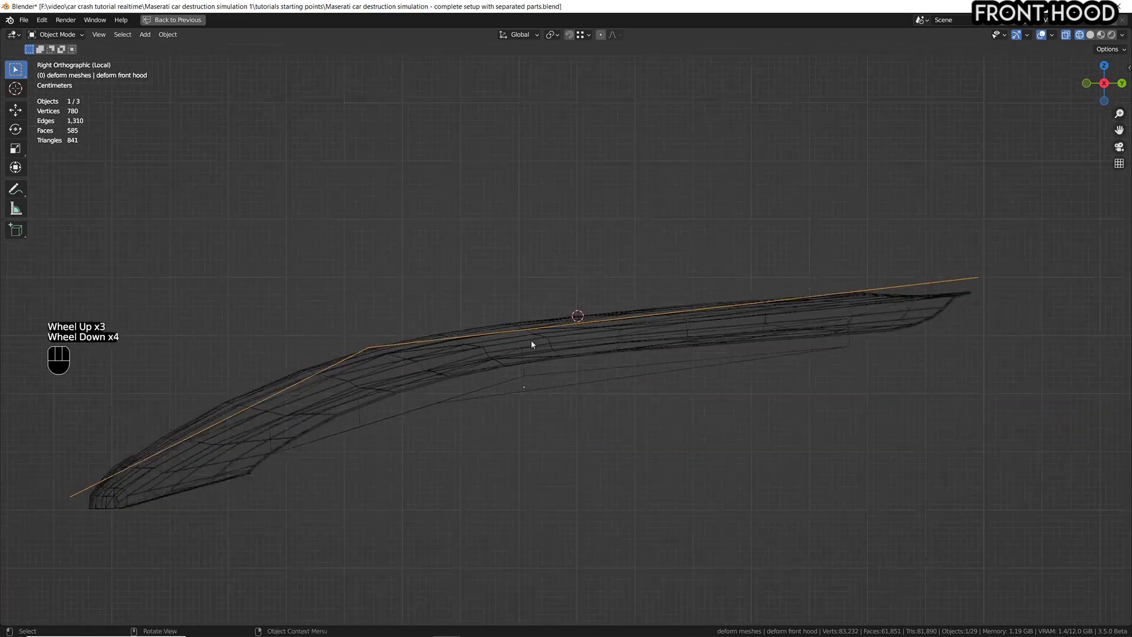
- Add two evenly spaced lengthwise loop cuts to the deform front hood plane without sliding them
key("KP_7")
scroll(607, 348, "down", 1)
scroll(609, 351, "down", 1)
middle_click_drag(610, 351, 647, 318)
scroll(635, 418, "up", 2)
middle_click_drag(636, 419, 669, 424)
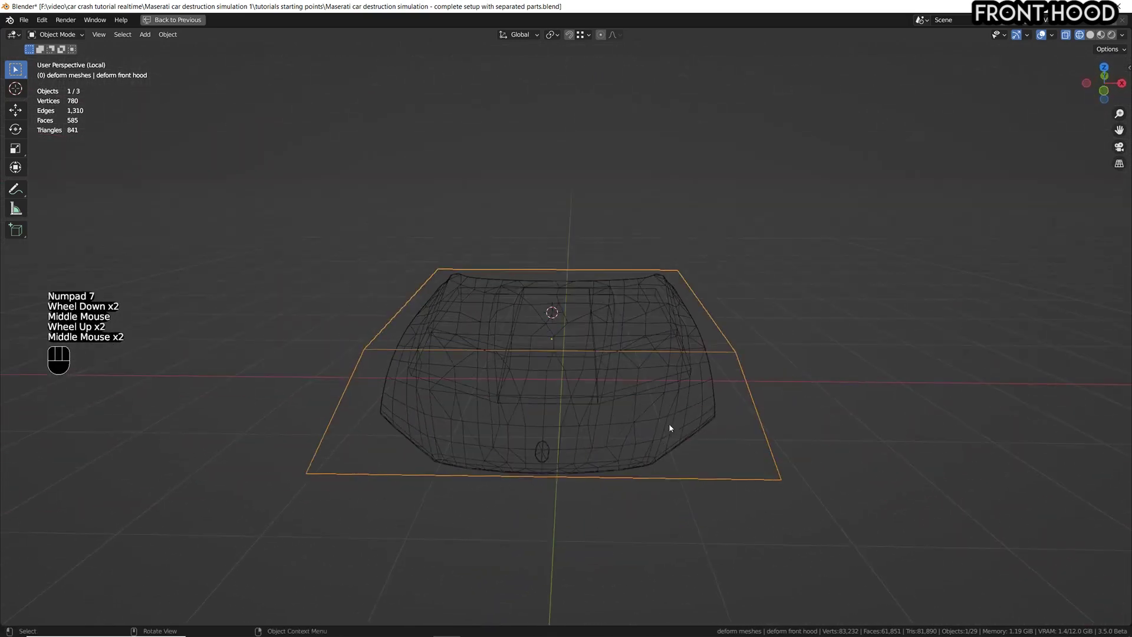
key("ctrl+r")
key("Tab")
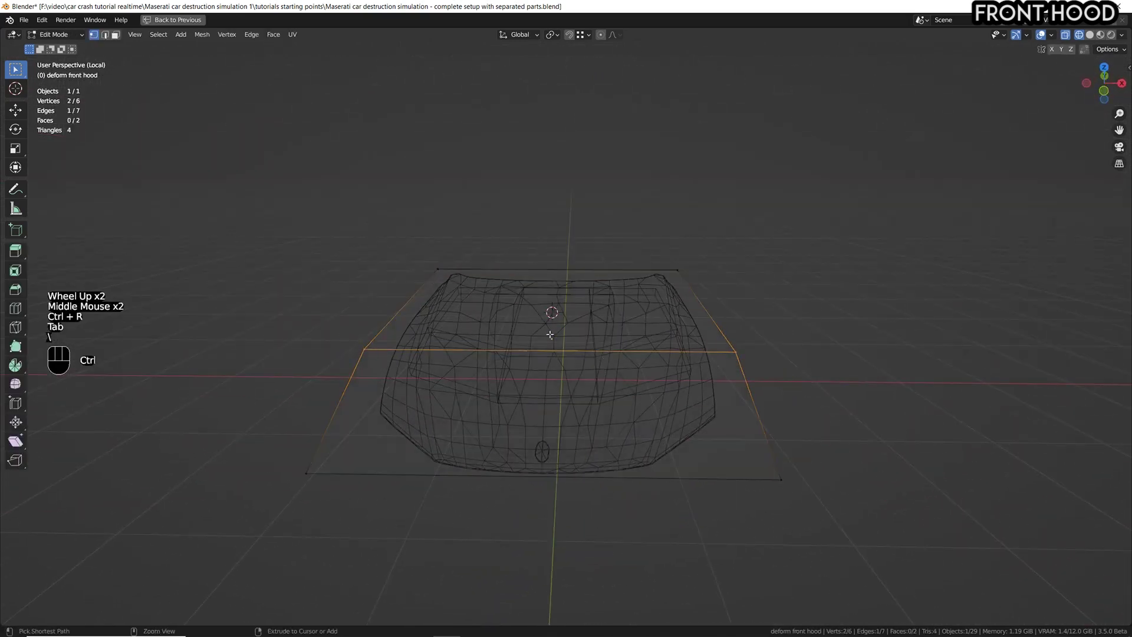
key("backslash")
key("ctrl+r")
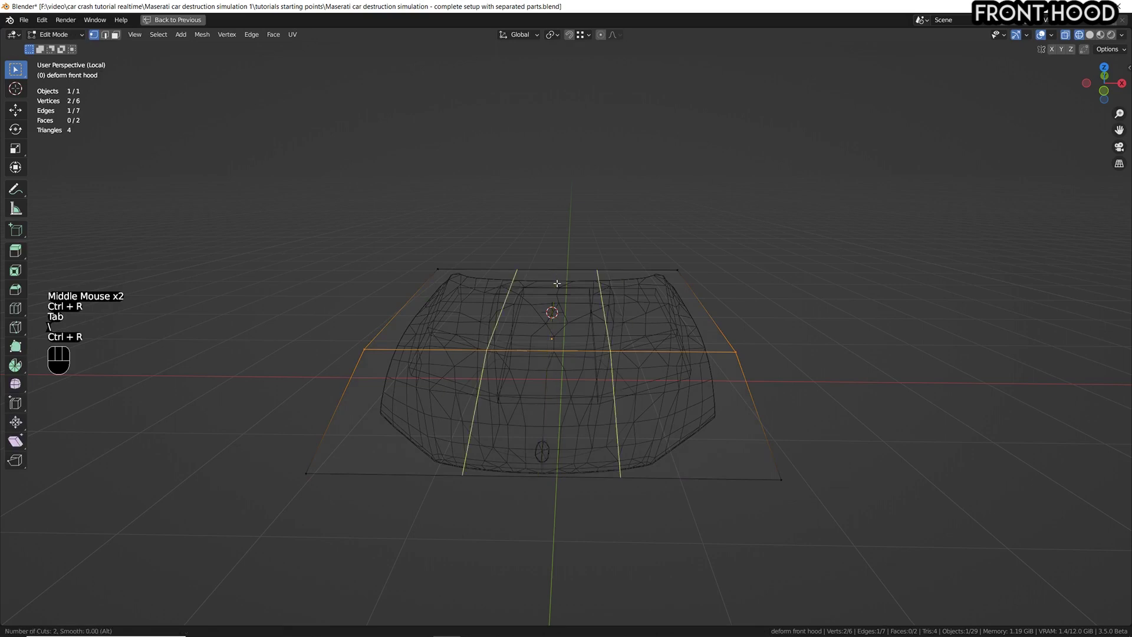
left_click(557, 284)
- Raise the plane's middle strip slightly along Z to follow the hood's curvature, and return to Object Mode
middle_click_drag(631, 340, 576, 291)
scroll(614, 307, "down", 1)
key("g")
key("g")
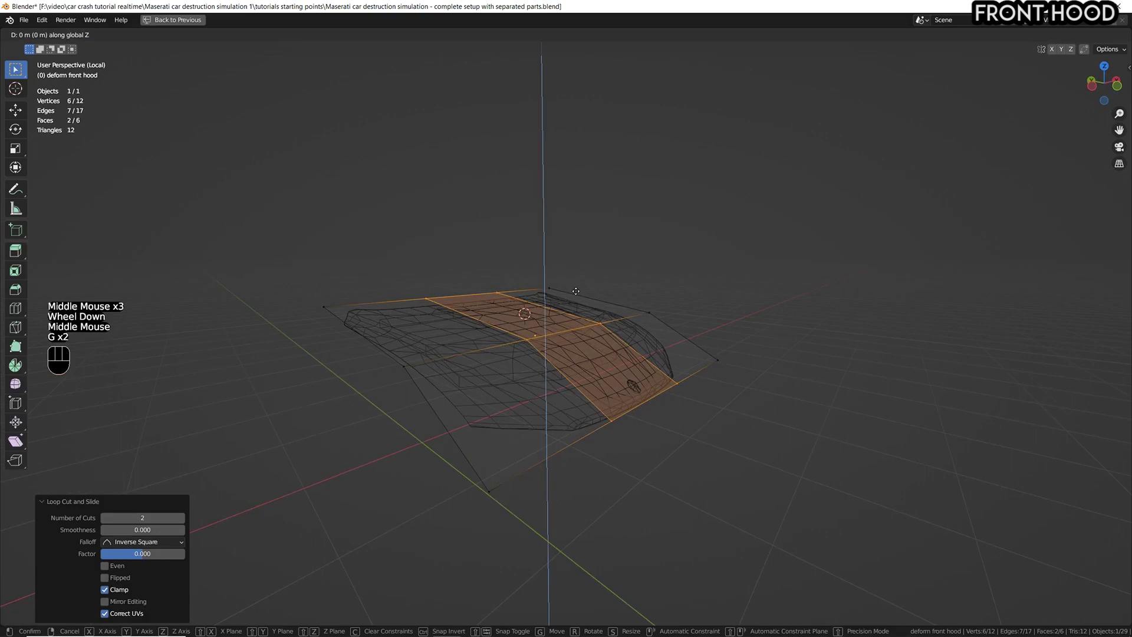
key("Tab")
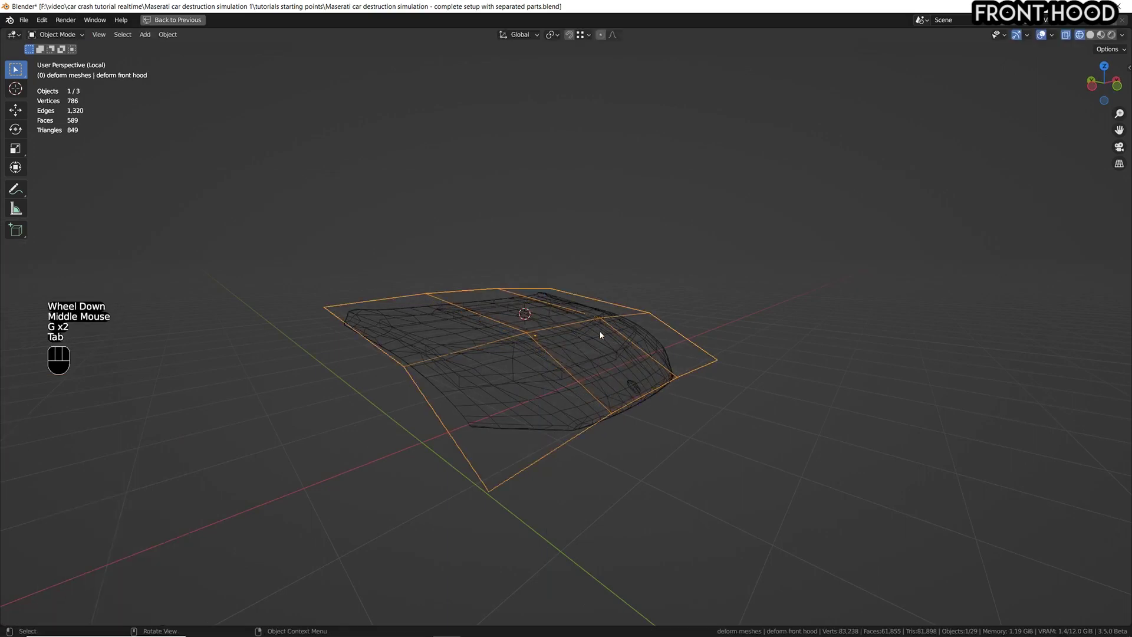
- Lower the deform front hood plane about 0.034 m along Z in side view
key("KP_3")
scroll(606, 334, "up", 1)
key("g")
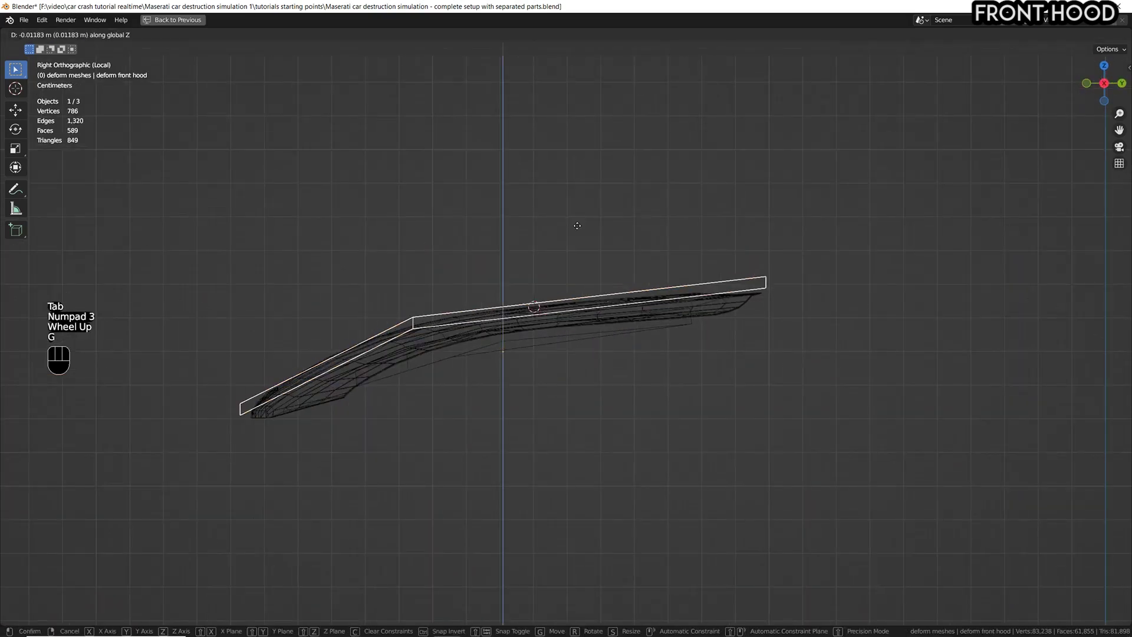
left_click(594, 403)
- Switch the viewport to solid shading with X-ray off and Random object colors
middle_click_drag(594, 403, 672, 416)
scroll(673, 416, "down", 1)
left_click(1090, 34)
mouse_move(696, 507)
middle_mouse_down()
mouse_move(713, 521)
mouse_move(731, 513)
middle_mouse_up()
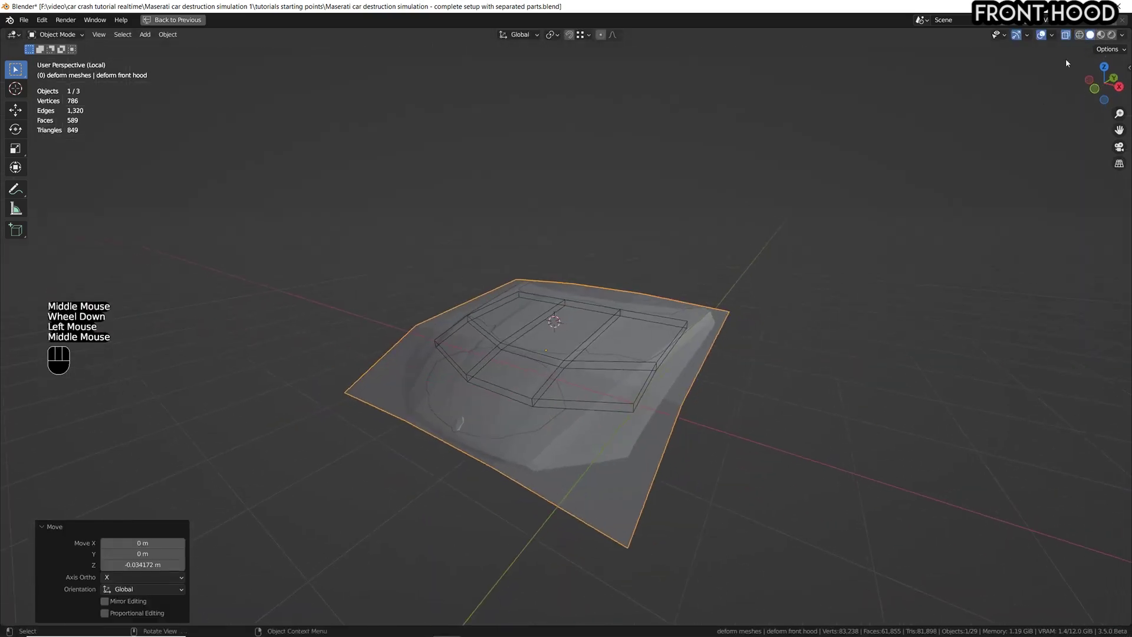
left_click(1065, 35)
left_click(1122, 34)
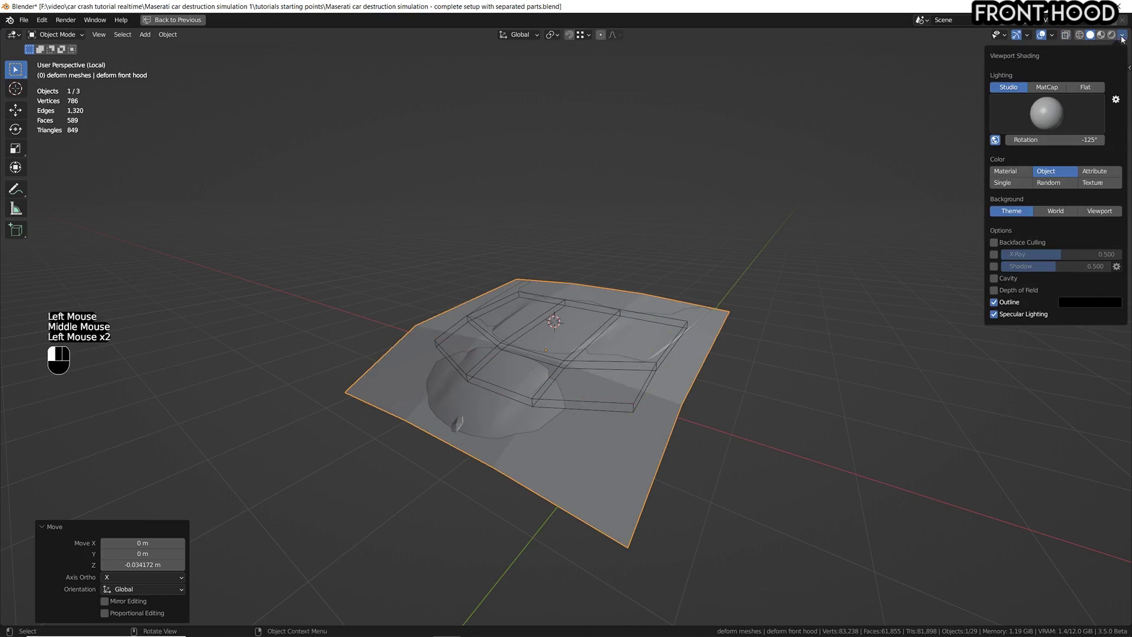
left_click(1050, 182)
middle_click(672, 411)
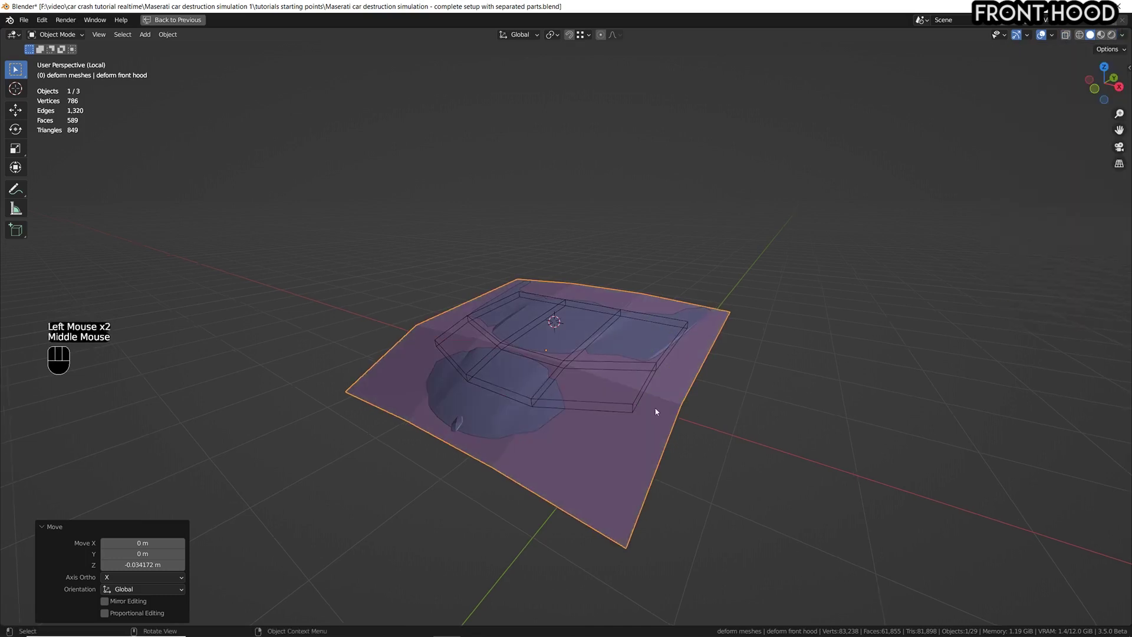
- Raise the deform front hood plane about 0.004 m along Z and turn X-ray back on to check its fit
scroll(655, 409, "up", 1)
key("g")
key("z")
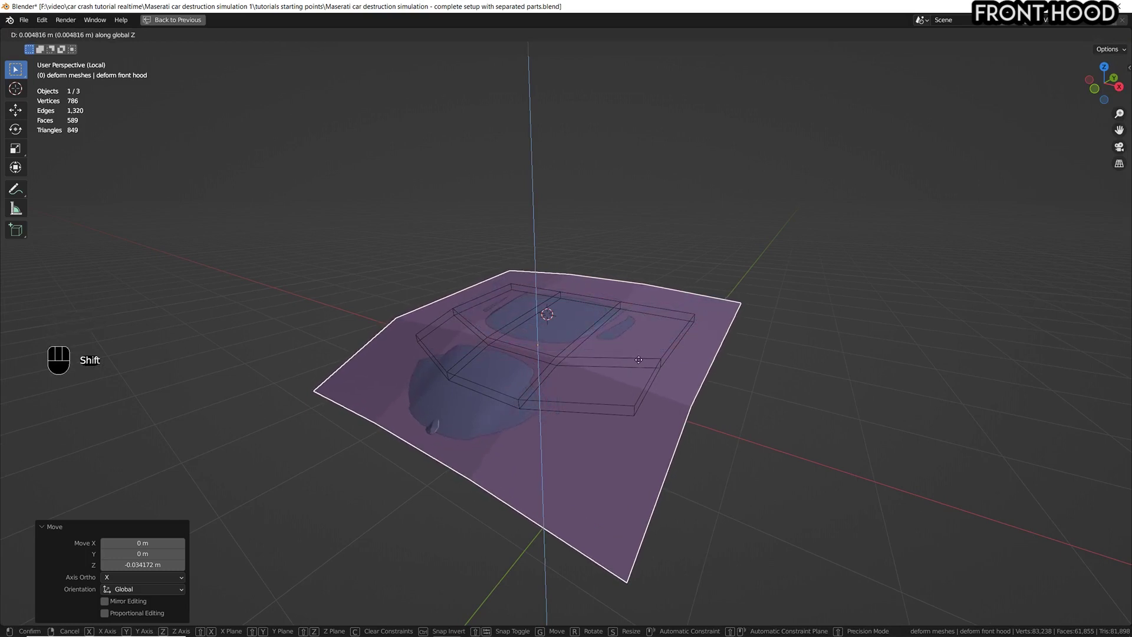
left_click(639, 361)
key("KP_7")
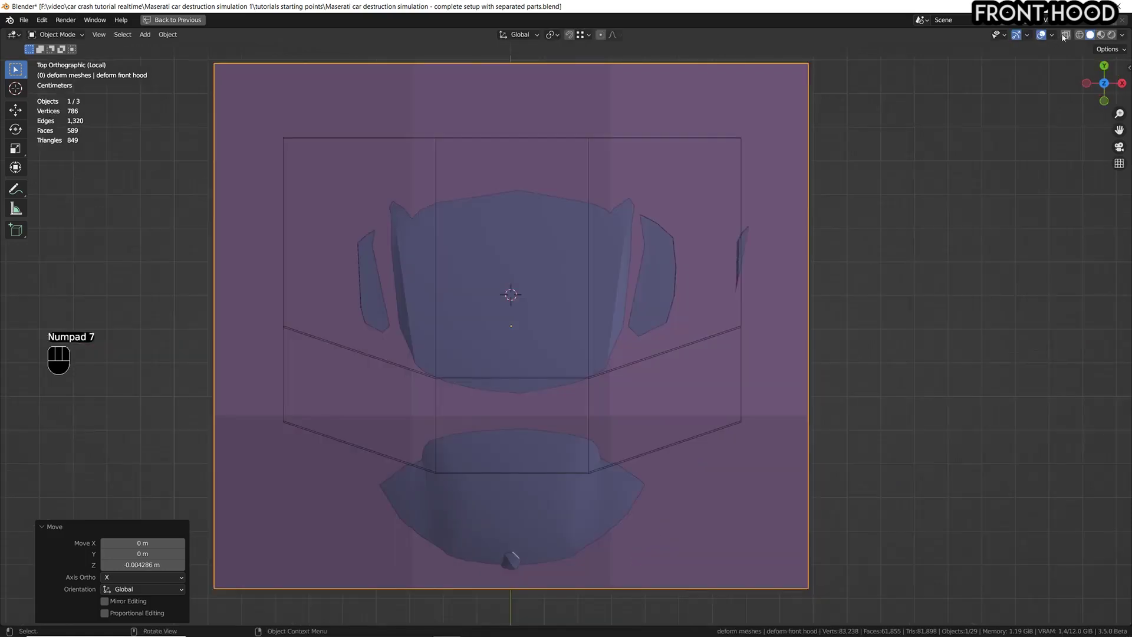
left_click(1065, 35)
scroll(846, 313, "down", 2)
middle_click_drag(894, 496, 834, 411)
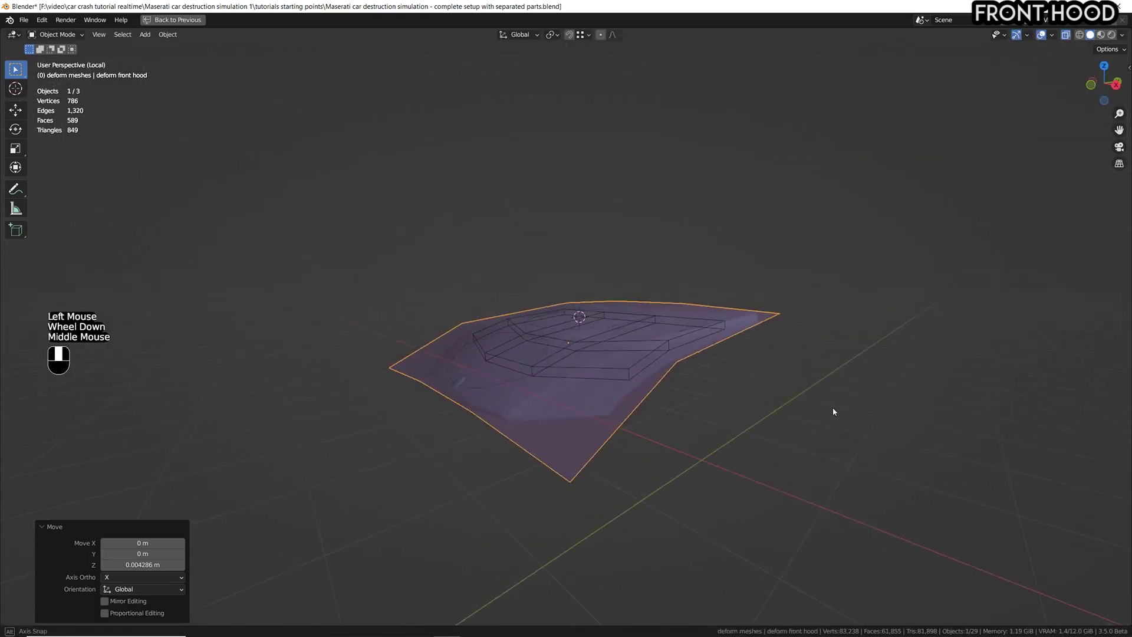
- Apply the scale of the deform front hood plane, save the file, and apply its rotation
middle_click_drag(705, 304, 733, 273)
key("ctrl+a")
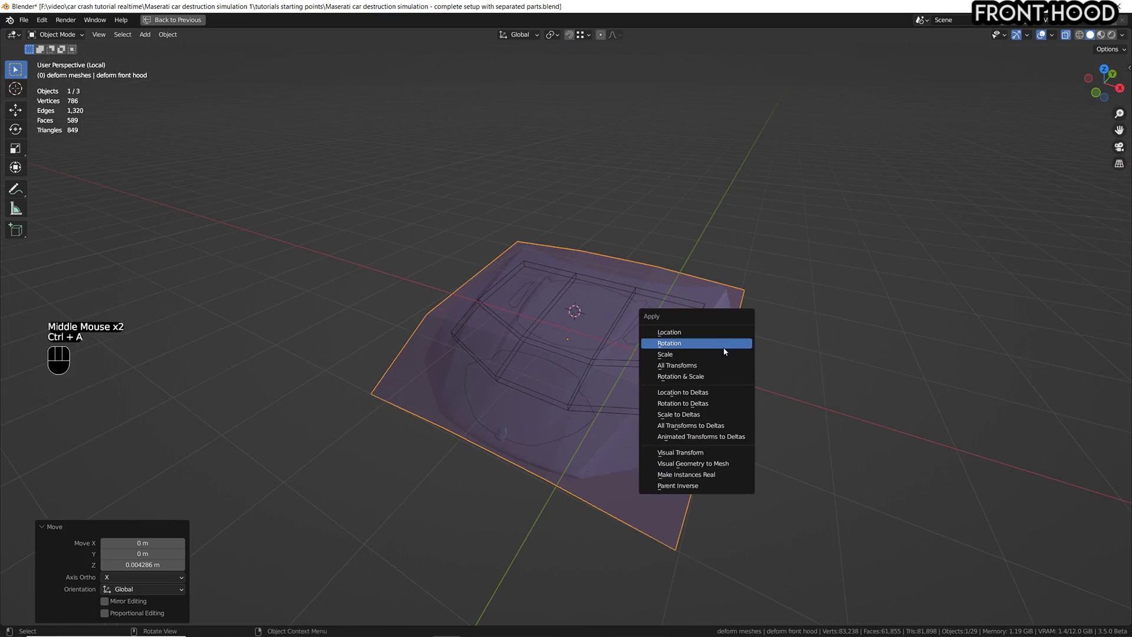
left_click(725, 355)
key("ctrl+s")
key("ctrl+a")
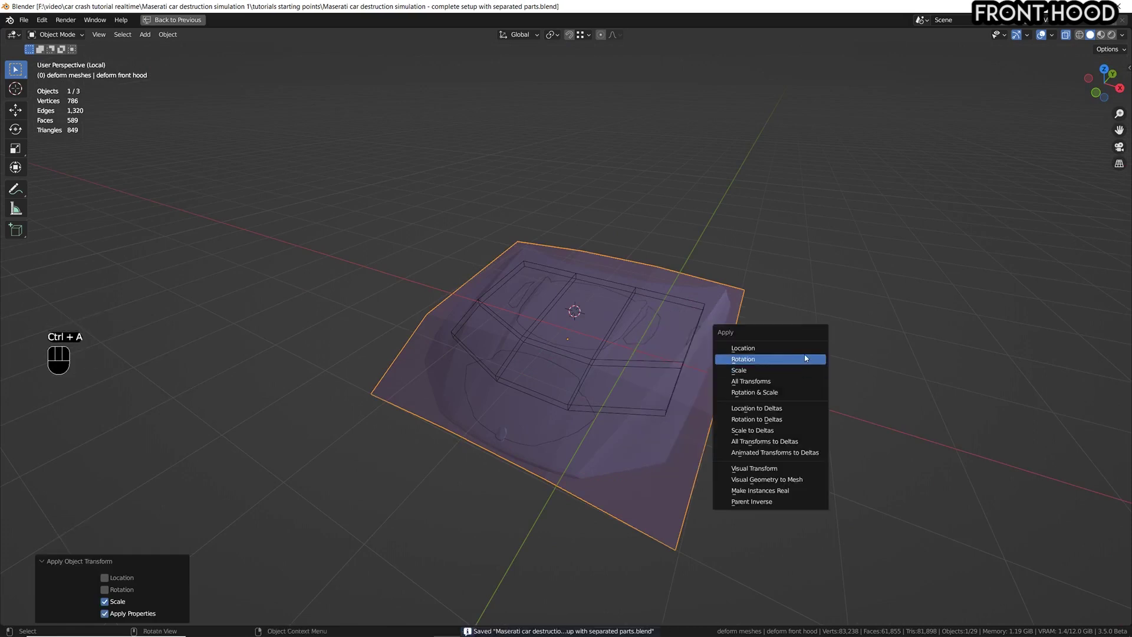
left_click(805, 358)
- Enter Edit Mode on the deform front hood plane and examine its faces over the car hood
key("Tab")
middle_click_drag(781, 394, 676, 357)
scroll(676, 357, "down", 1)
scroll(630, 437, "up", 2)
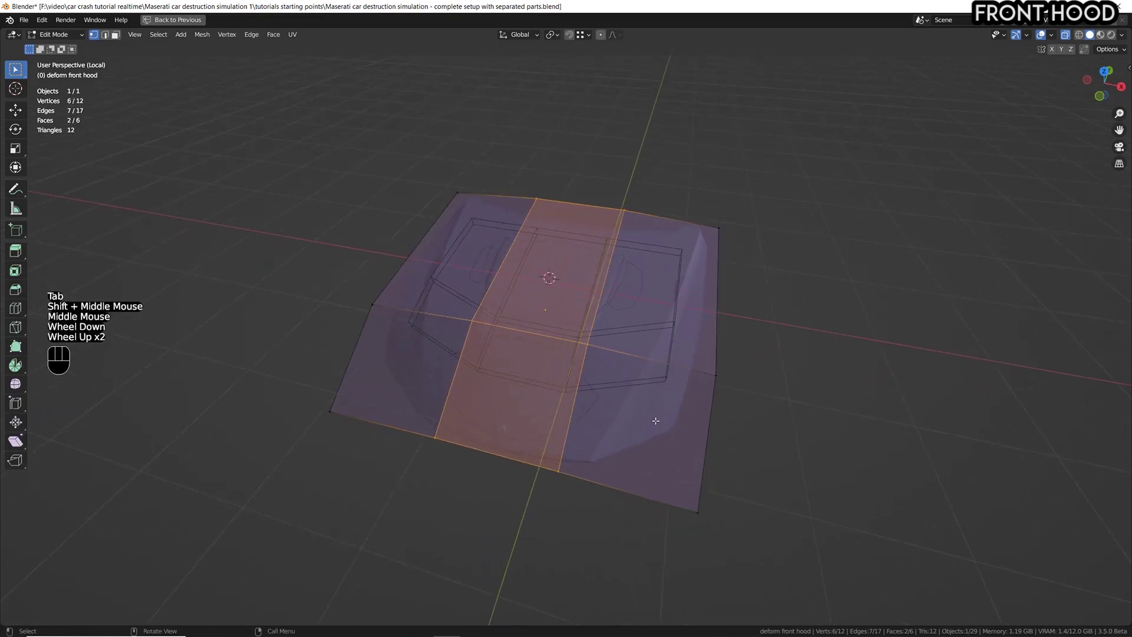
middle_click_drag(630, 437, 642, 417)
scroll(703, 387, "up", 1)
middle_click_drag(704, 387, 721, 399)
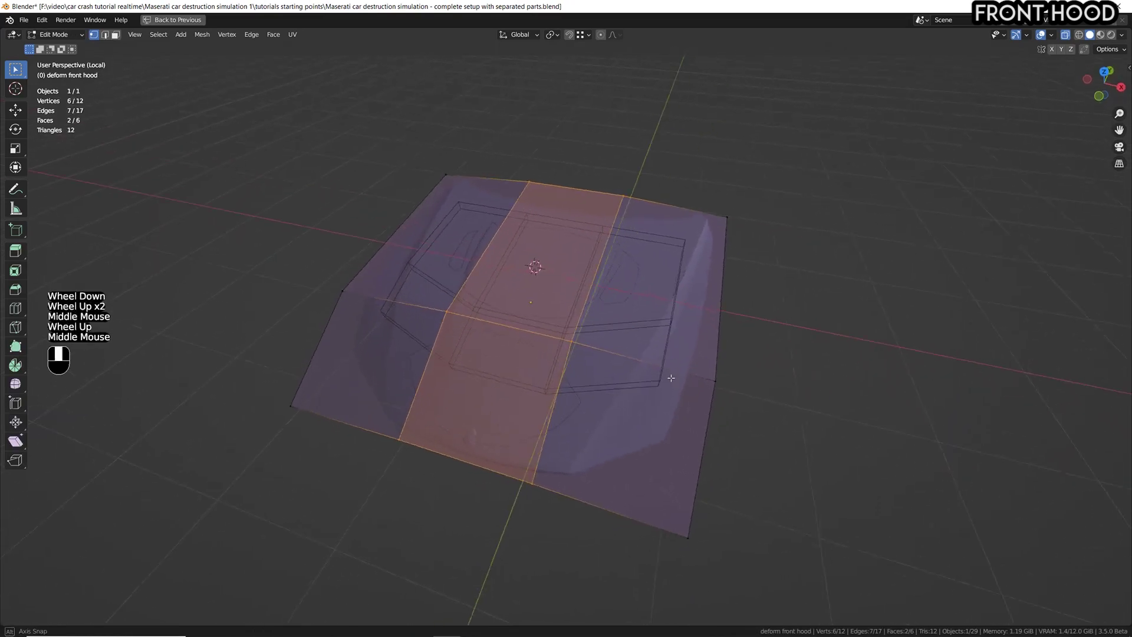
scroll(720, 398, "down", 1)
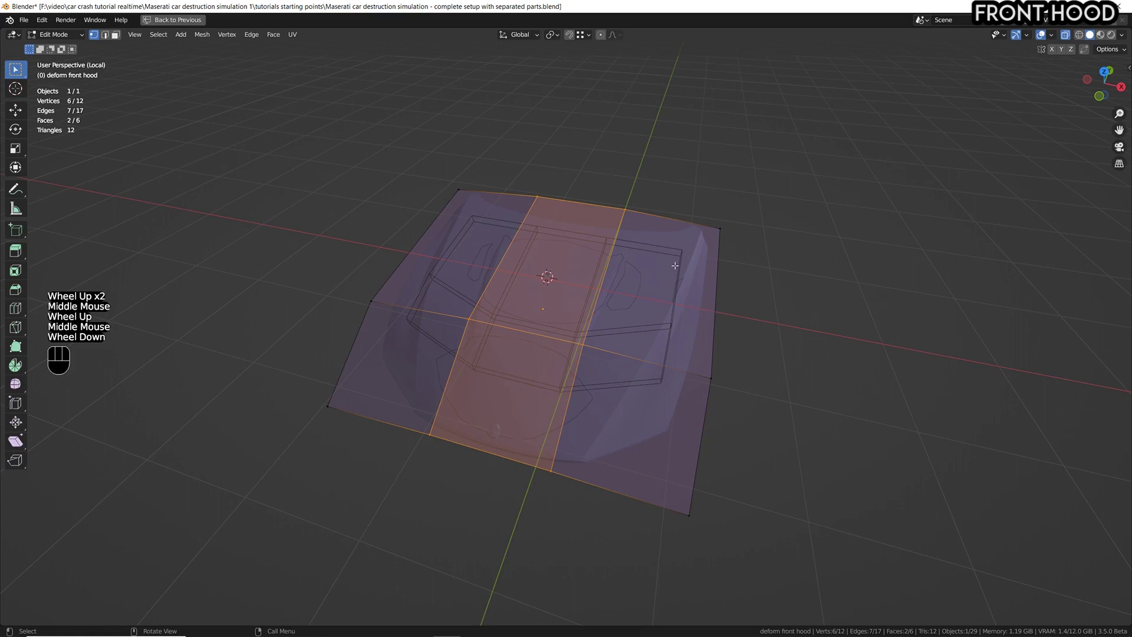
- Try subdividing all faces of the deform front hood plane three times, and undo the subdivisions
key("3")
key("a")
middle_click_drag(731, 526, 761, 413, "shift")
middle_click_drag(761, 413, 780, 304)
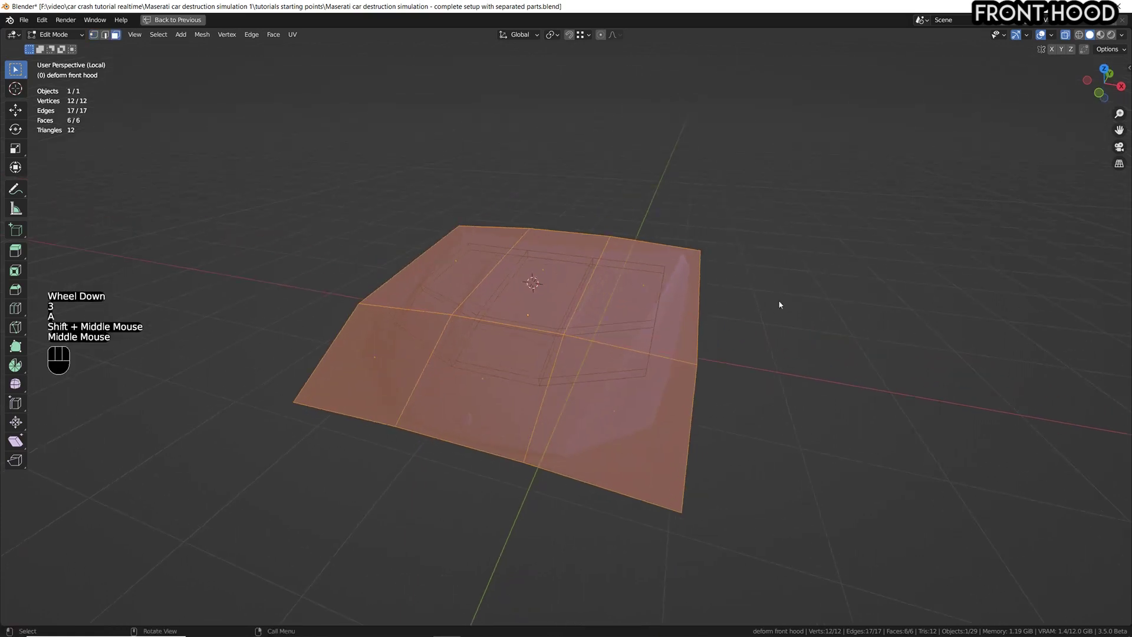
right_click(780, 304)
left_click(779, 303)
right_click(779, 303)
left_click(779, 302)
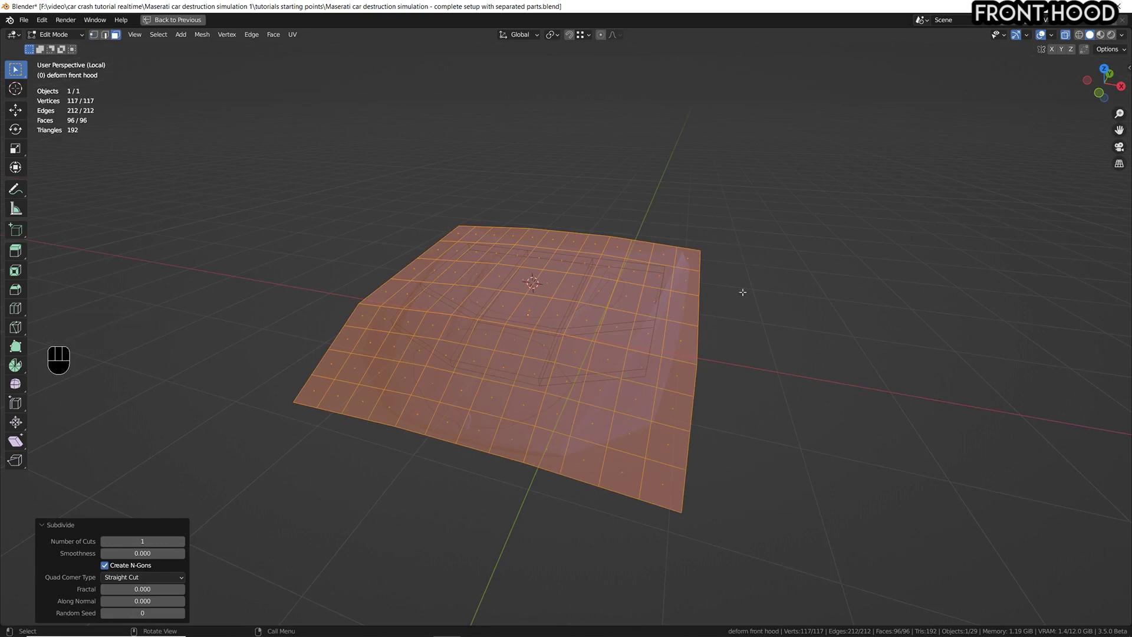
right_click(744, 295)
left_click(744, 293)
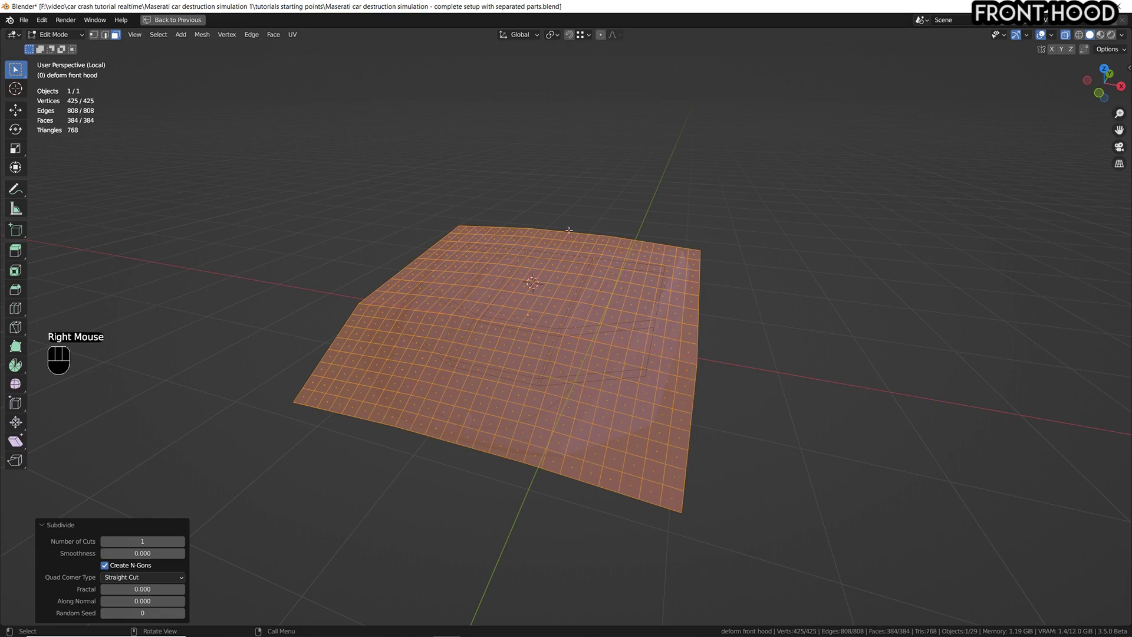
key("ctrl+z")
key("ctrl+z")
key("ctrl+z")
- Add loop cuts to divide the plane into an even grid, with five cuts across its rear half, and select the whole mesh
middle_click_drag(637, 324, 615, 338)
key("ctrl+r")
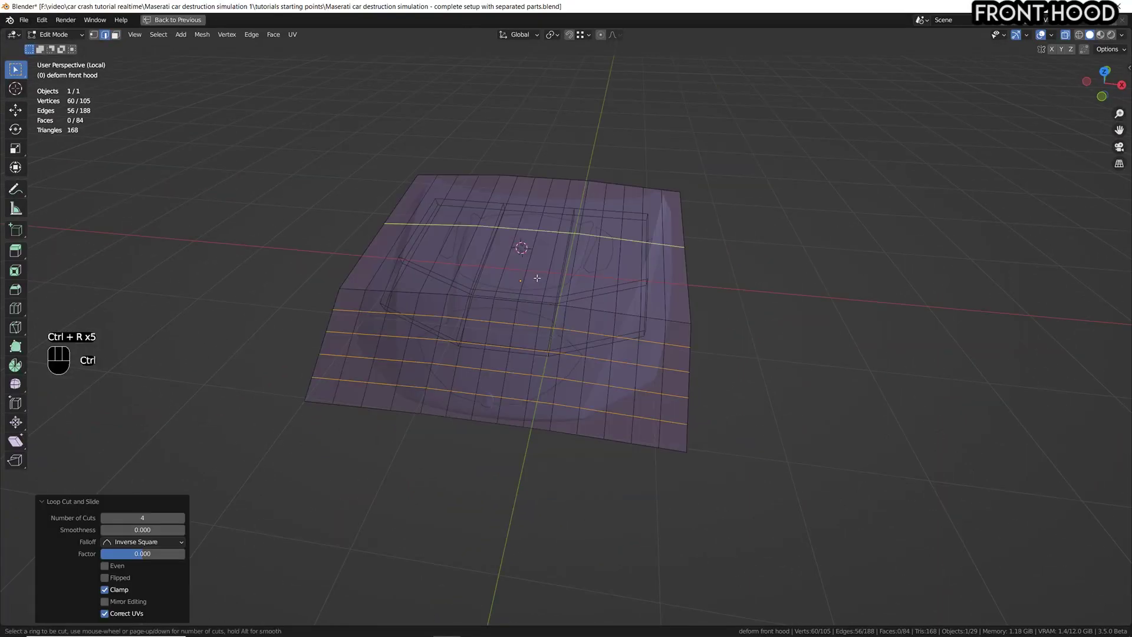
scroll(538, 278, "up", 2)
scroll(538, 277, "up", 2)
left_click(534, 276)
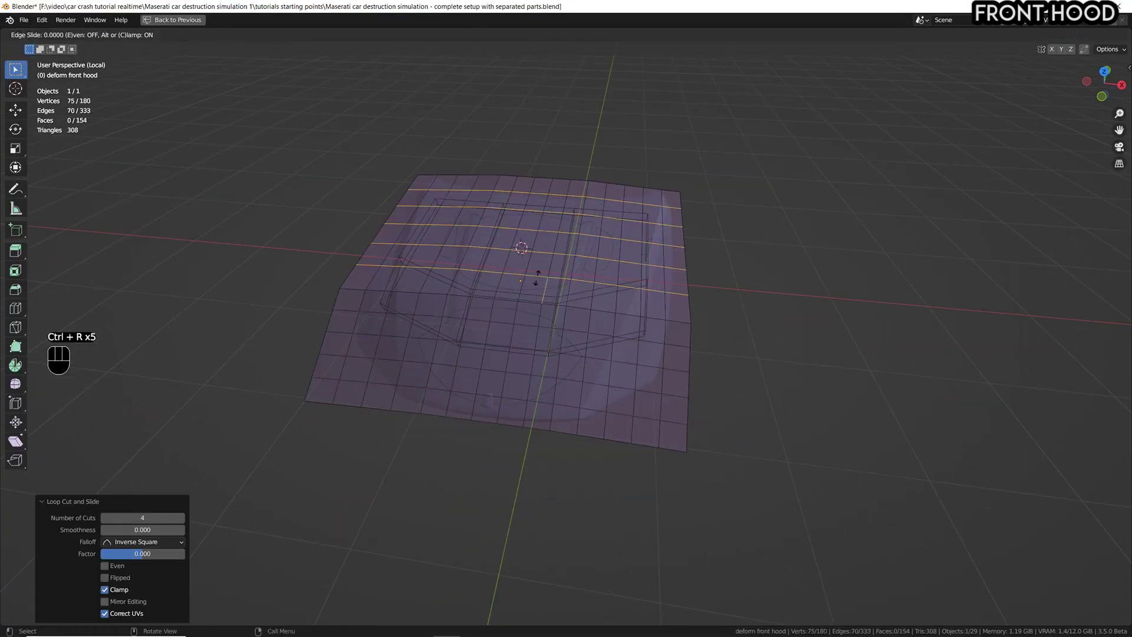
right_click(751, 318)
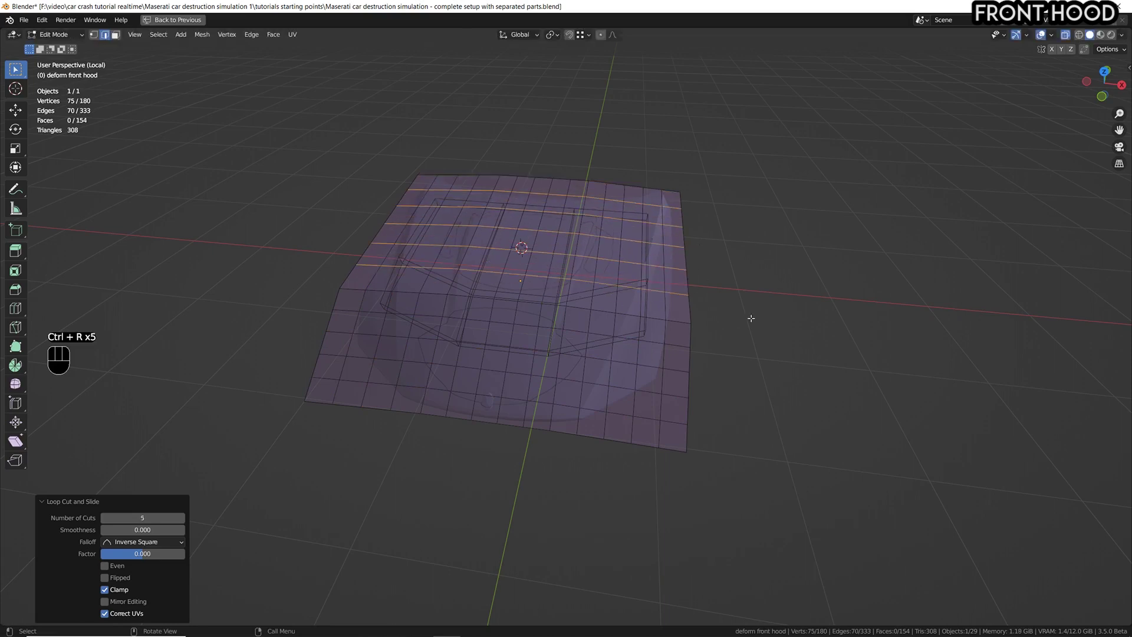
middle_click_drag(706, 306, 521, 311)
key("a")
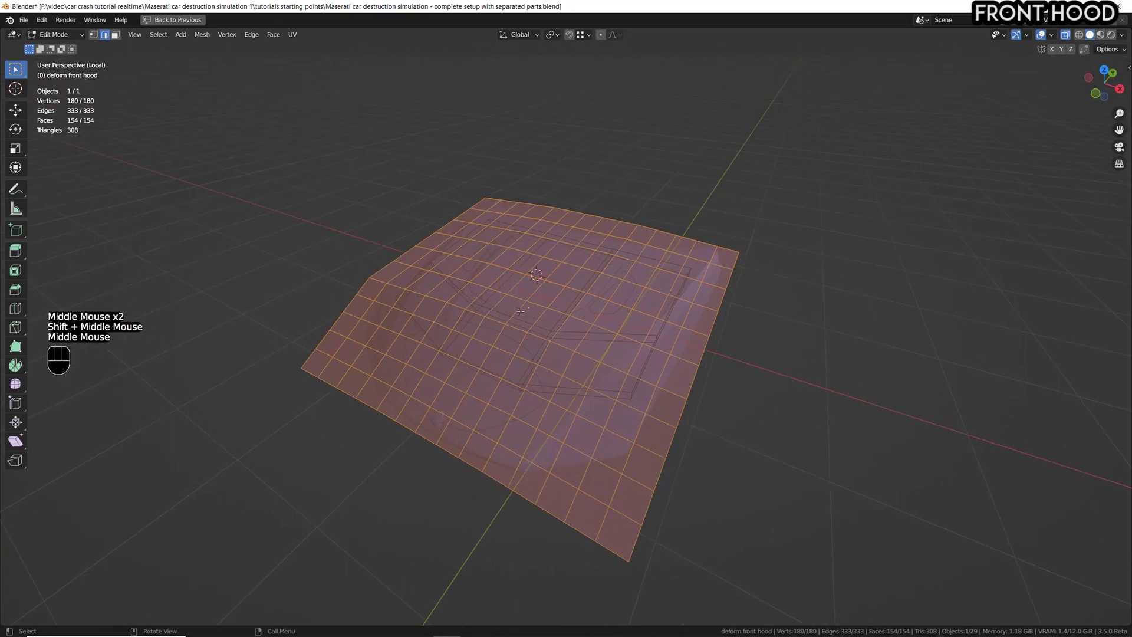
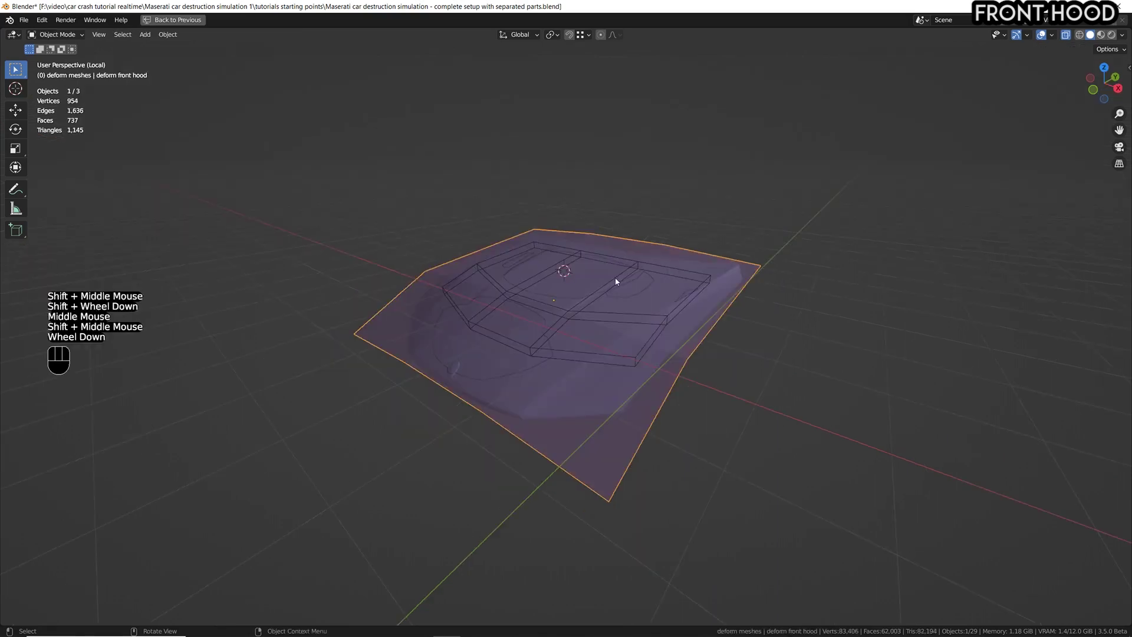
- Examine the loop-cut grid against the hood in Edit Mode with nothing selected, and return to Object Mode
middle_click_drag(617, 281, 730, 179)
scroll(610, 307, "up", 1)
key("Tab")
left_click(730, 179)
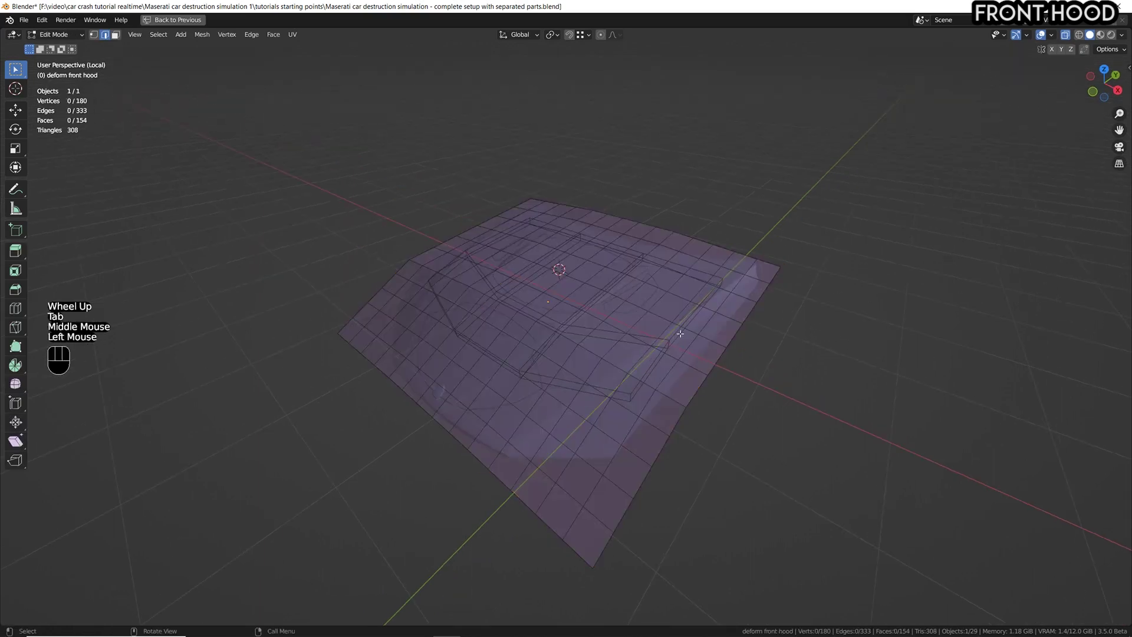
middle_click_drag(667, 293, 664, 328)
scroll(614, 354, "down", 1)
scroll(614, 354, "up", 2)
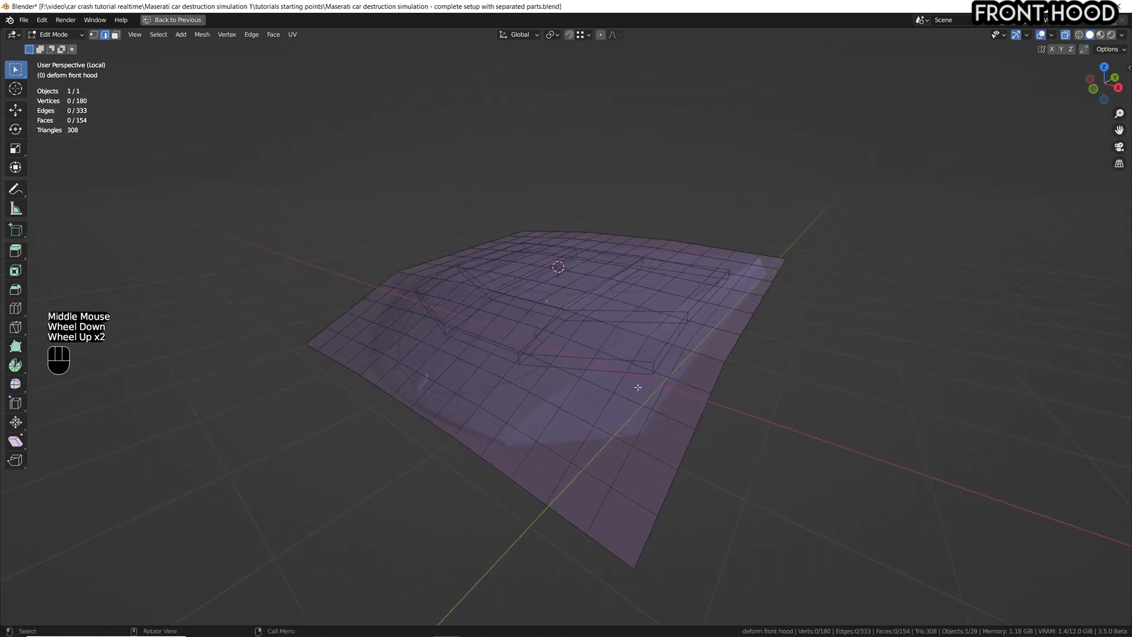
key("Tab")
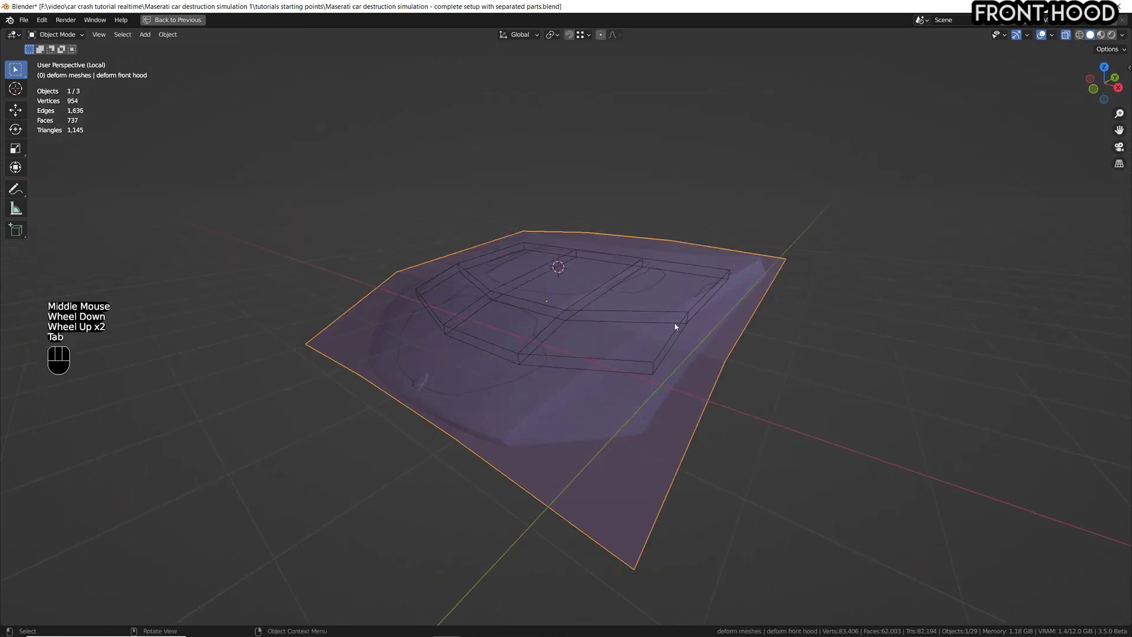
- Turn off X-ray and restore the full workspace layout from the maximized viewport
left_click(652, 348, "shift")
middle_click_drag(652, 347, 800, 290)
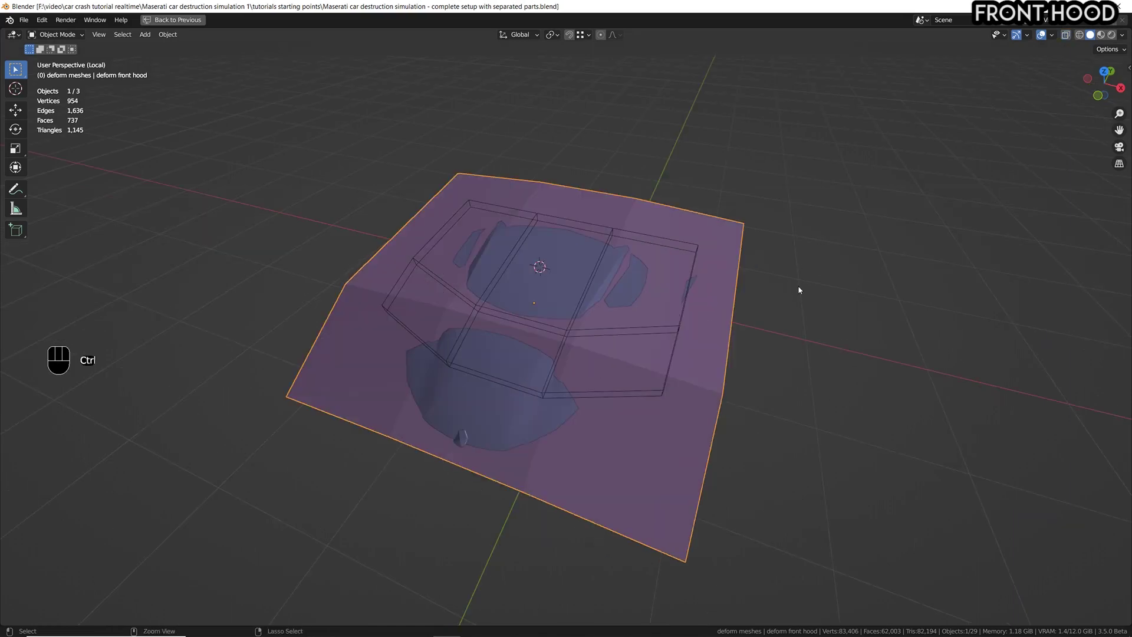
key("ctrl+space")
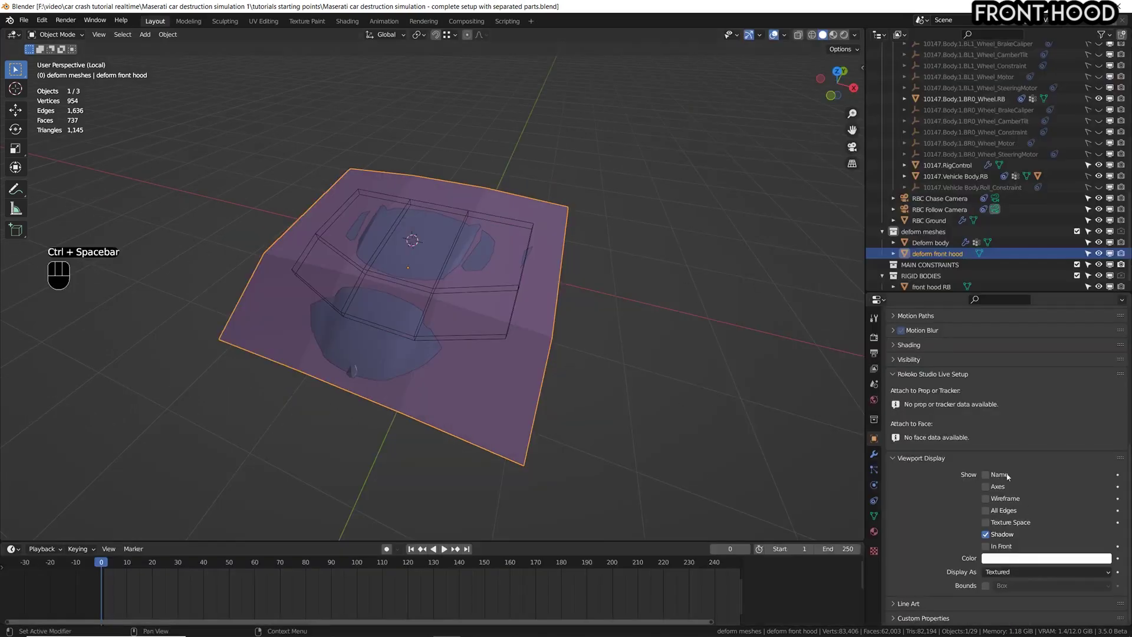
left_click(869, 435)
- Enlarge the timeline area and split it vertically into two areas, the second one narrower
left_click_drag(695, 543, 652, 484)
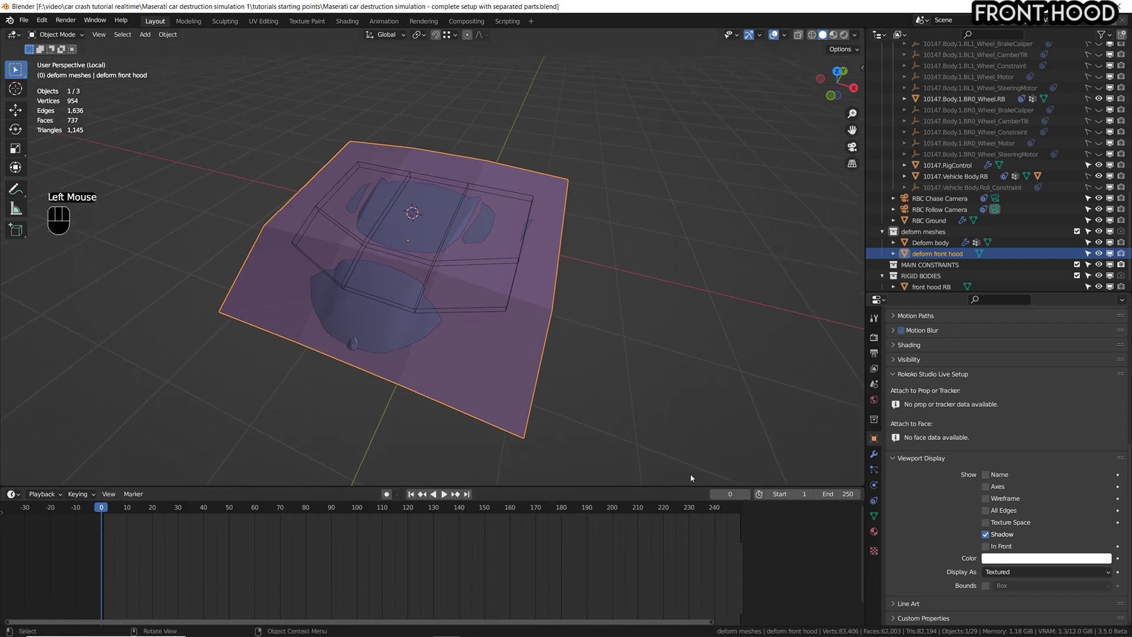
right_click(654, 488)
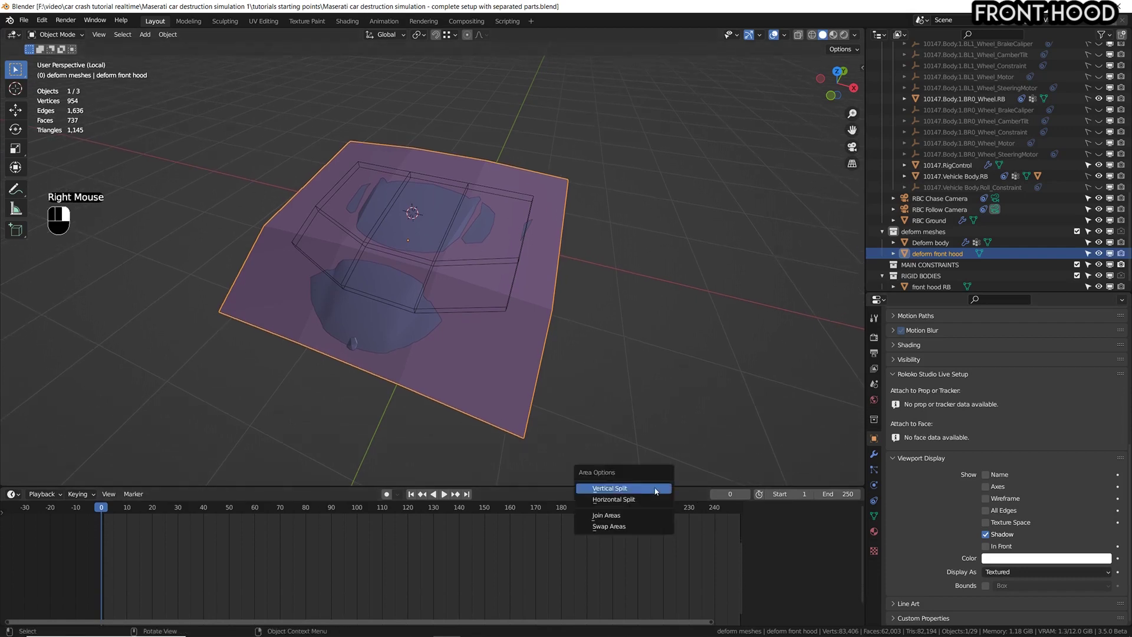
left_click(656, 489)
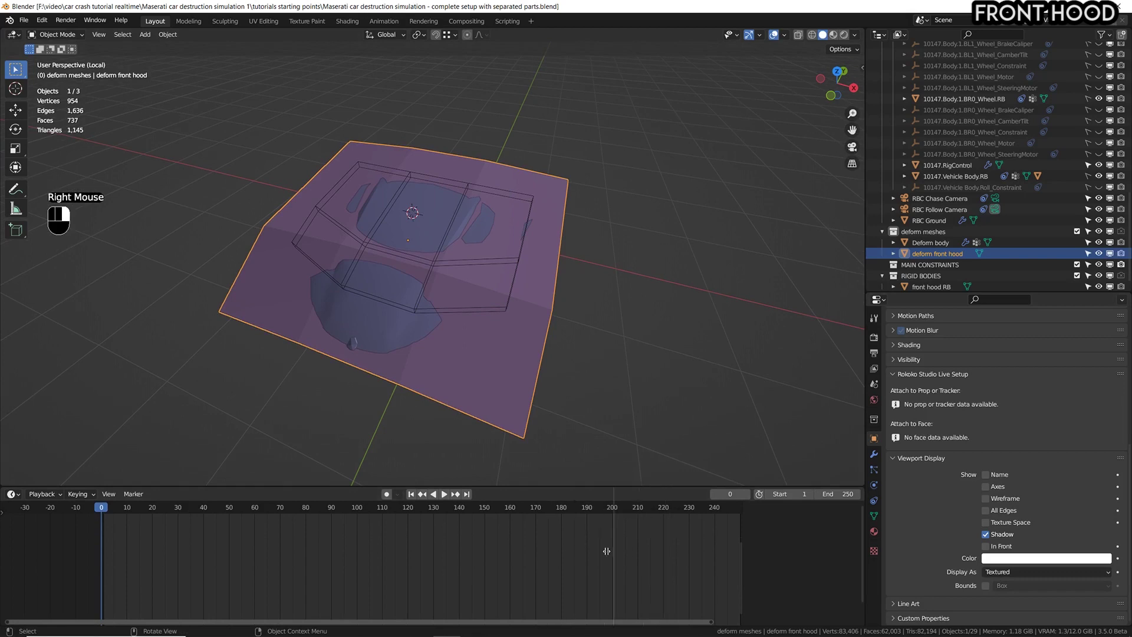
left_click(636, 548)
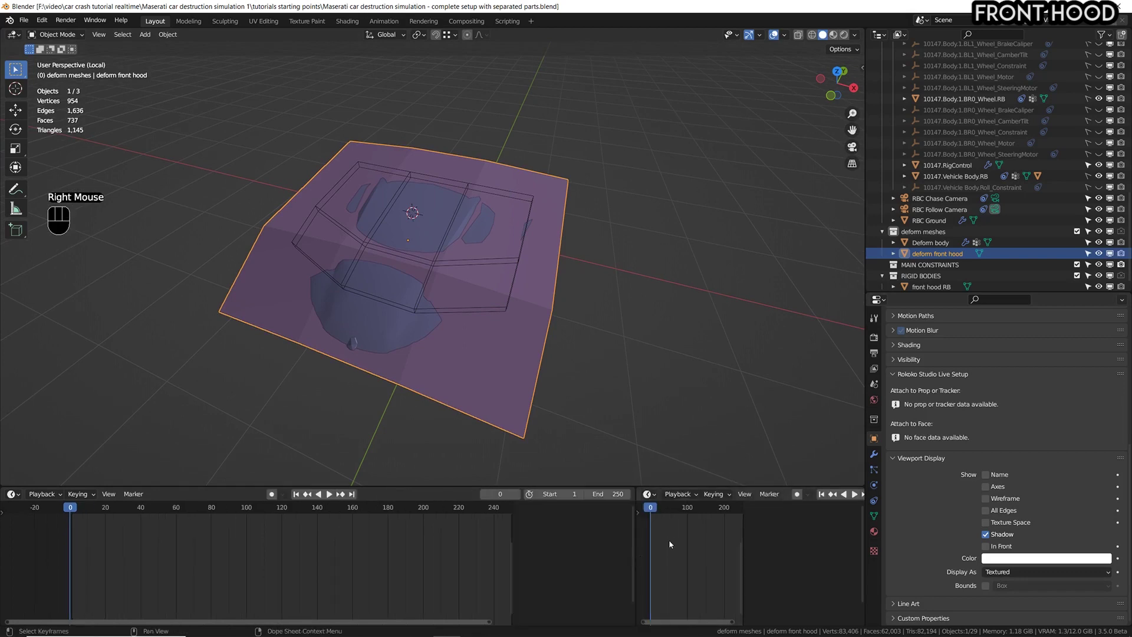
- Change the narrower timeline area into a second Properties editor
scroll(659, 519, "down", 3)
scroll(659, 525, "up", 2)
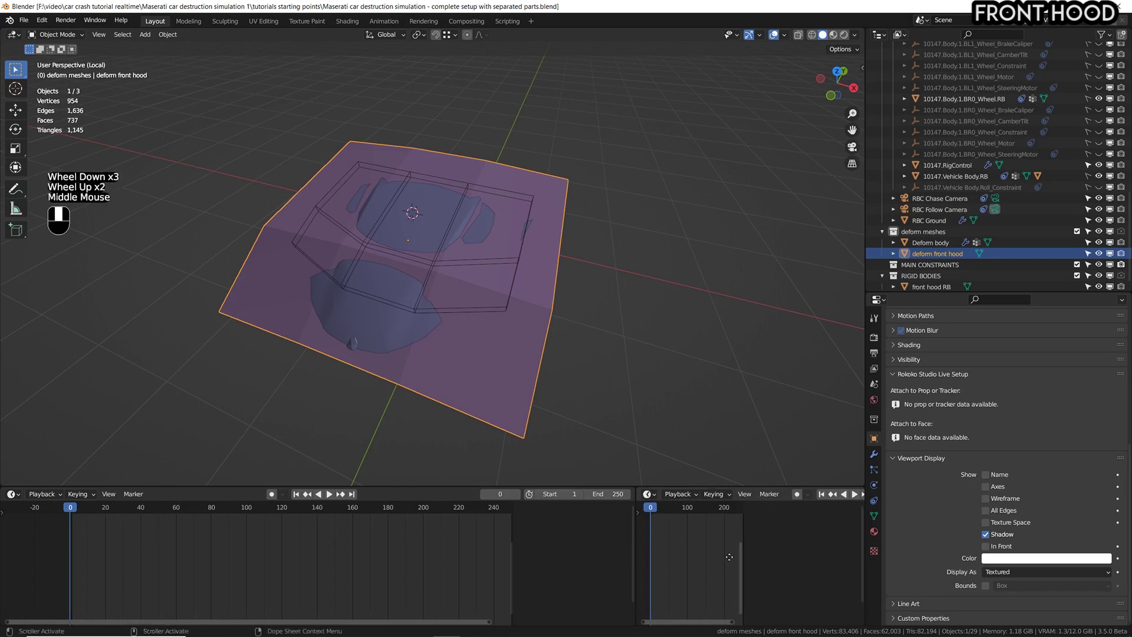
middle_click_drag(639, 554, 660, 557)
key("n")
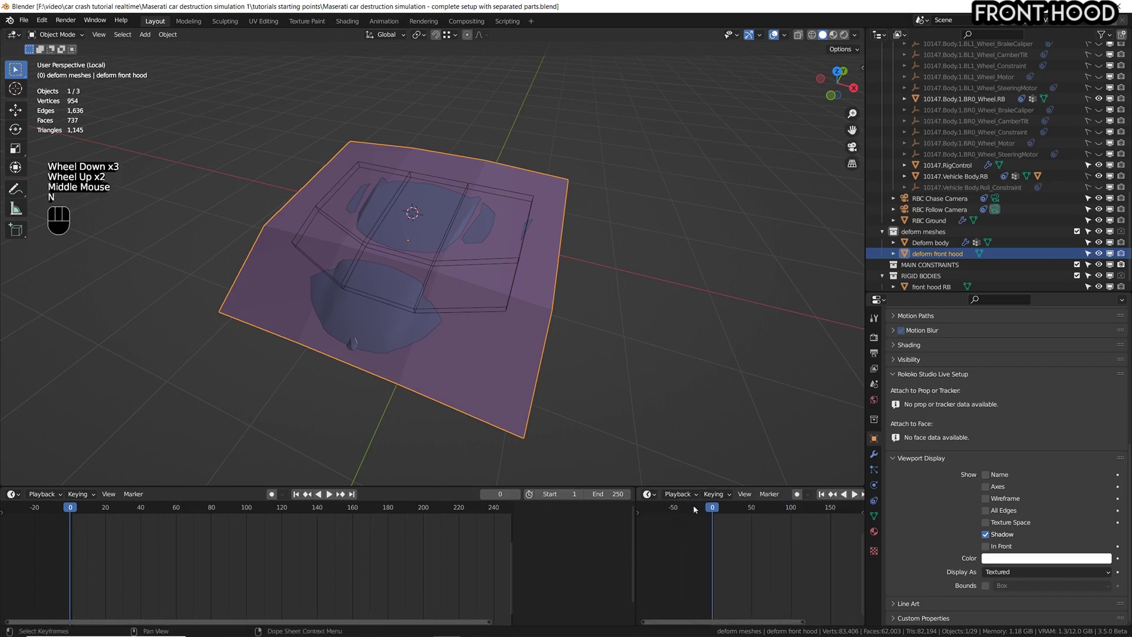
left_click(647, 496)
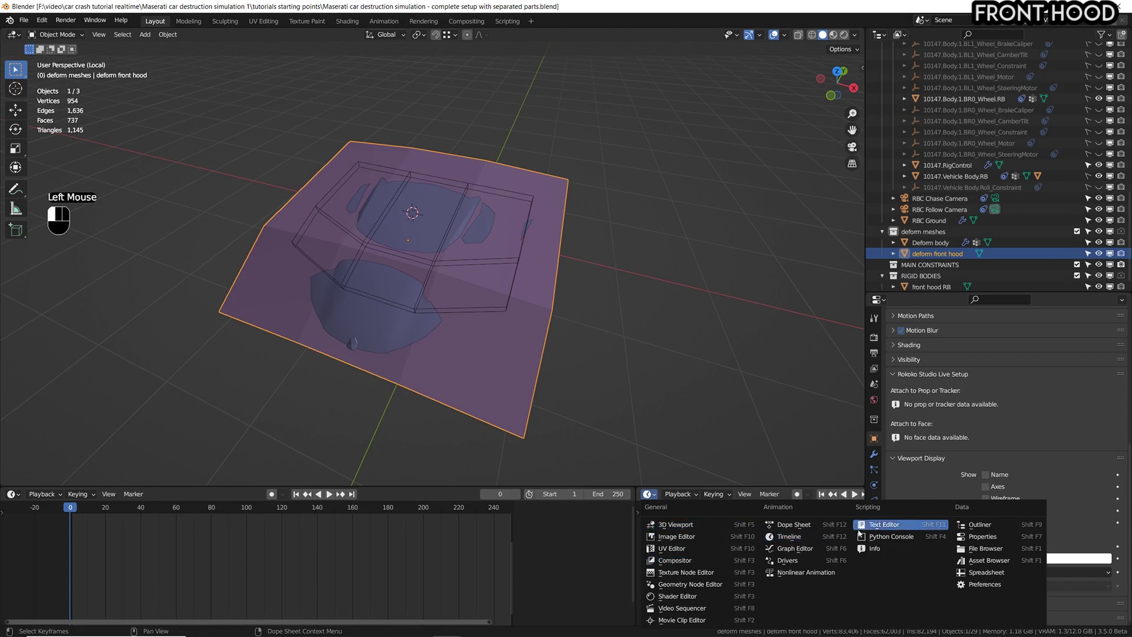
left_click(1006, 537)
- Show the object properties of the deform front hood in the new editor and expand its Viewport Display settings
scroll(649, 563, "up", 3)
scroll(649, 563, "down", 7)
scroll(649, 560, "up", 6)
scroll(649, 554, "down", 11)
scroll(649, 548, "up", 1)
scroll(648, 549, "up", 2)
left_click(648, 551)
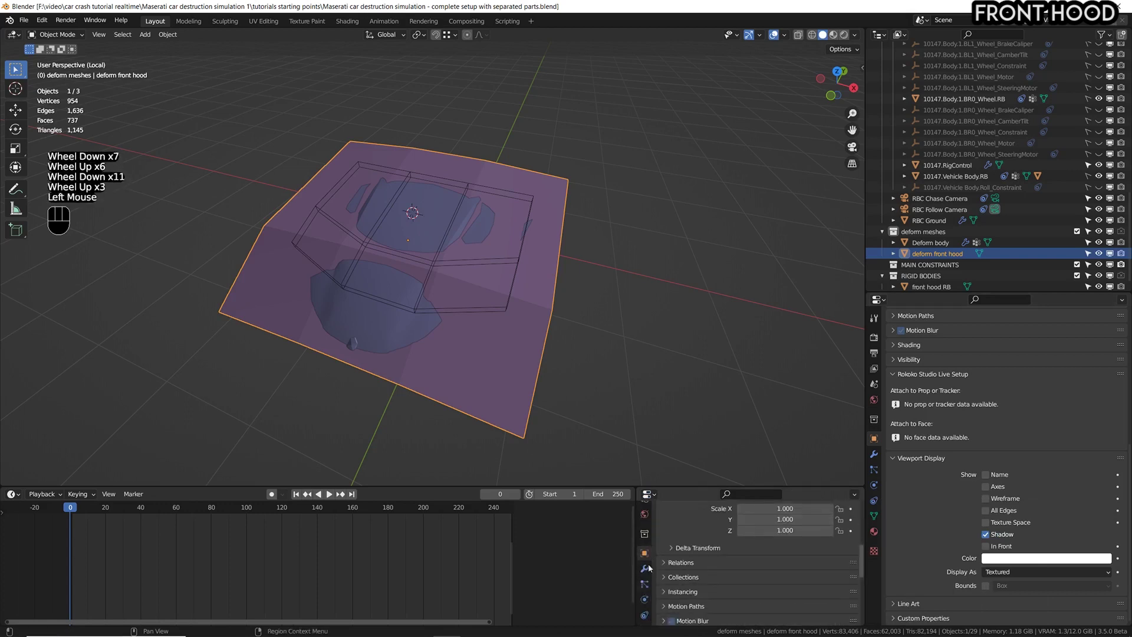
scroll(681, 554, "down", 1)
scroll(681, 554, "down", 11)
scroll(690, 548, "up", 2)
scroll(696, 545, "down", 2)
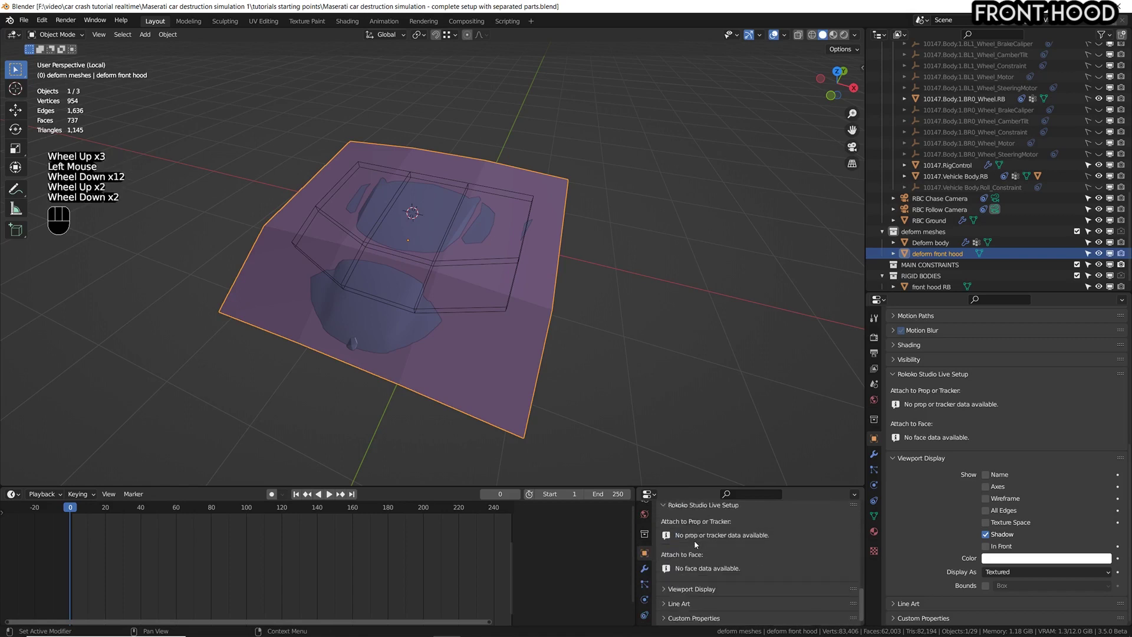
scroll(696, 588, "down", 2)
left_click(696, 588)
scroll(737, 592, "down", 3)
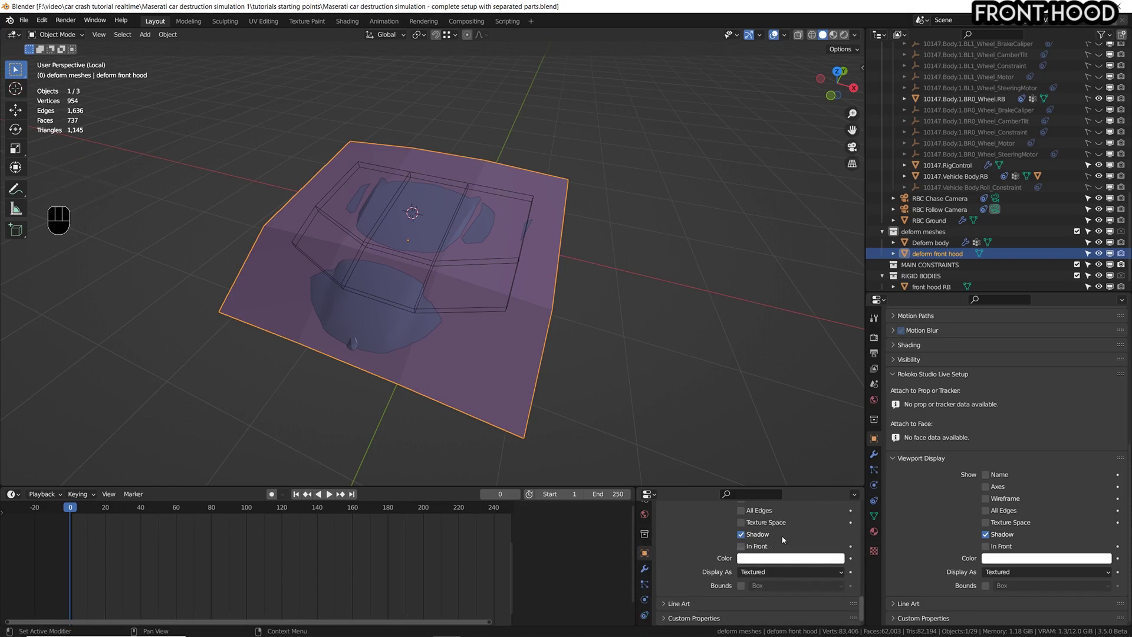
- Set the deform front hood to draw In Front and display as Wire
left_click(742, 546)
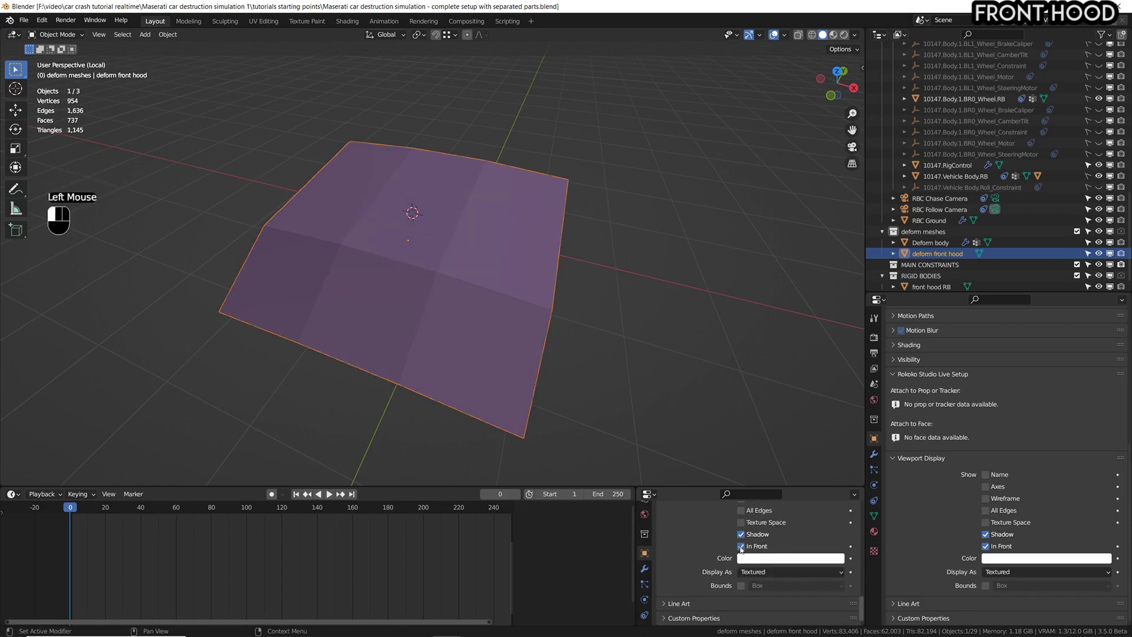
left_click(747, 574)
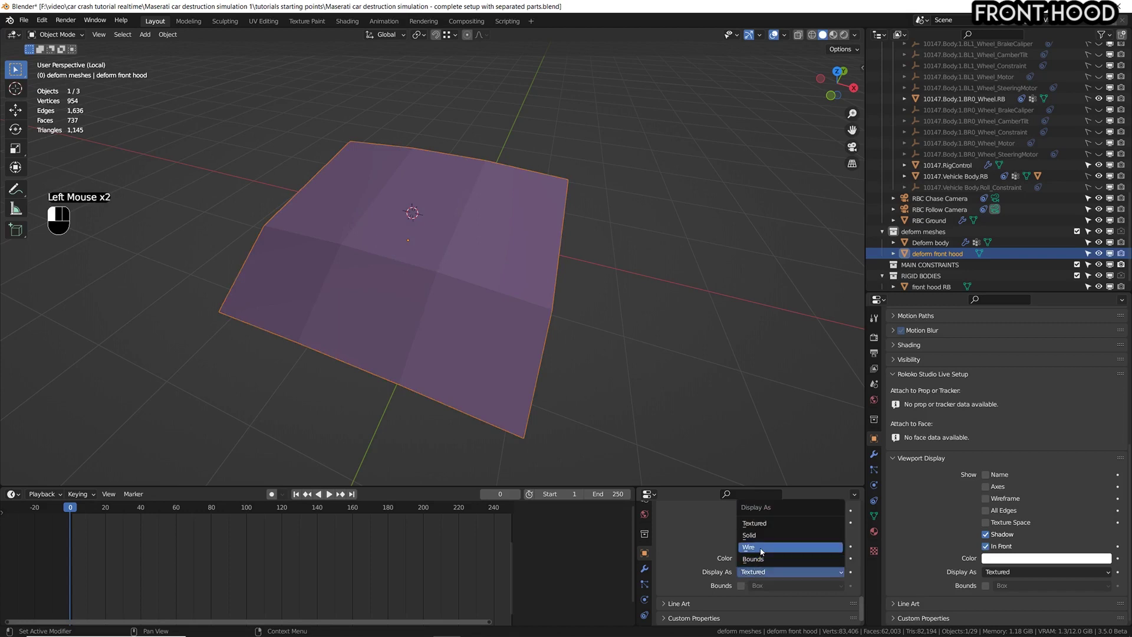
left_click(760, 547)
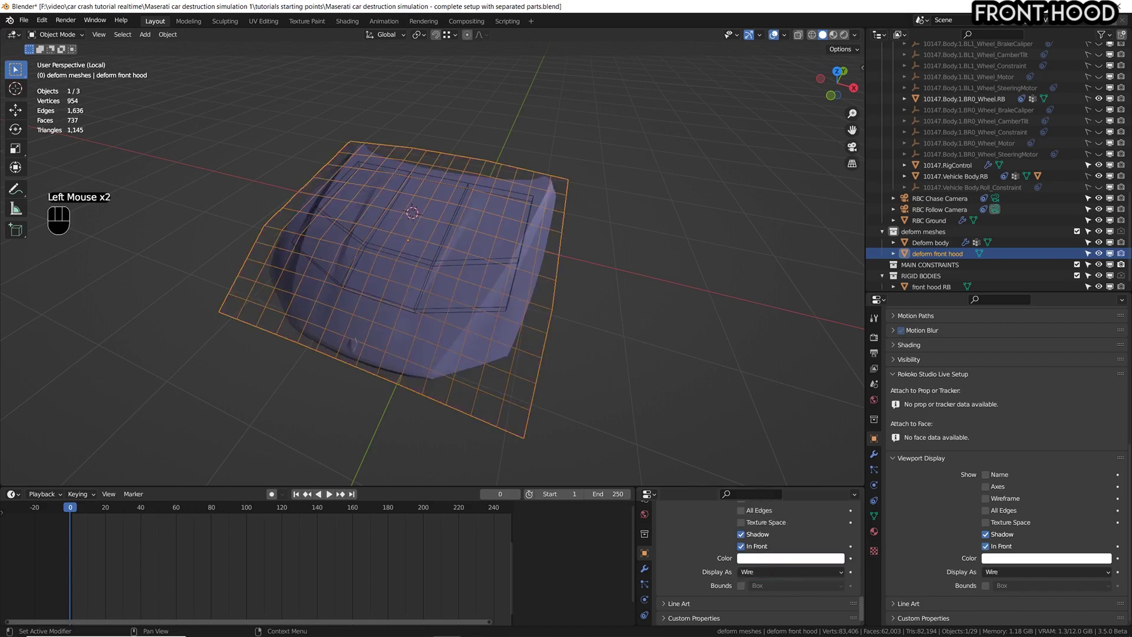
- Select the front hood parts mesh and add a Surface Deform modifier to it
left_click(874, 454)
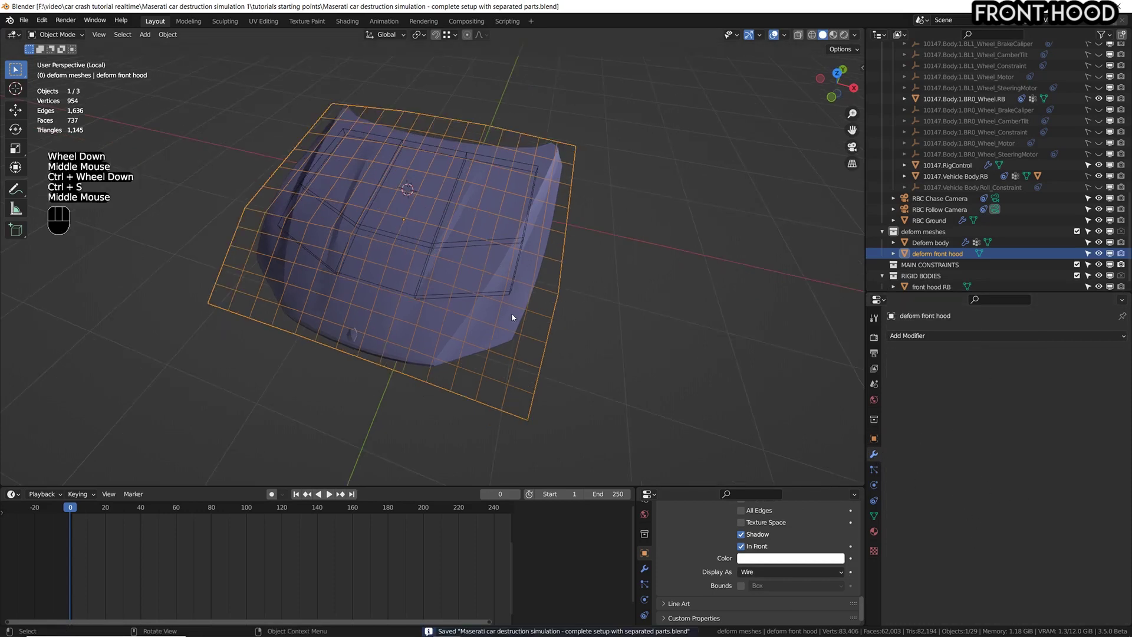
left_click(514, 318)
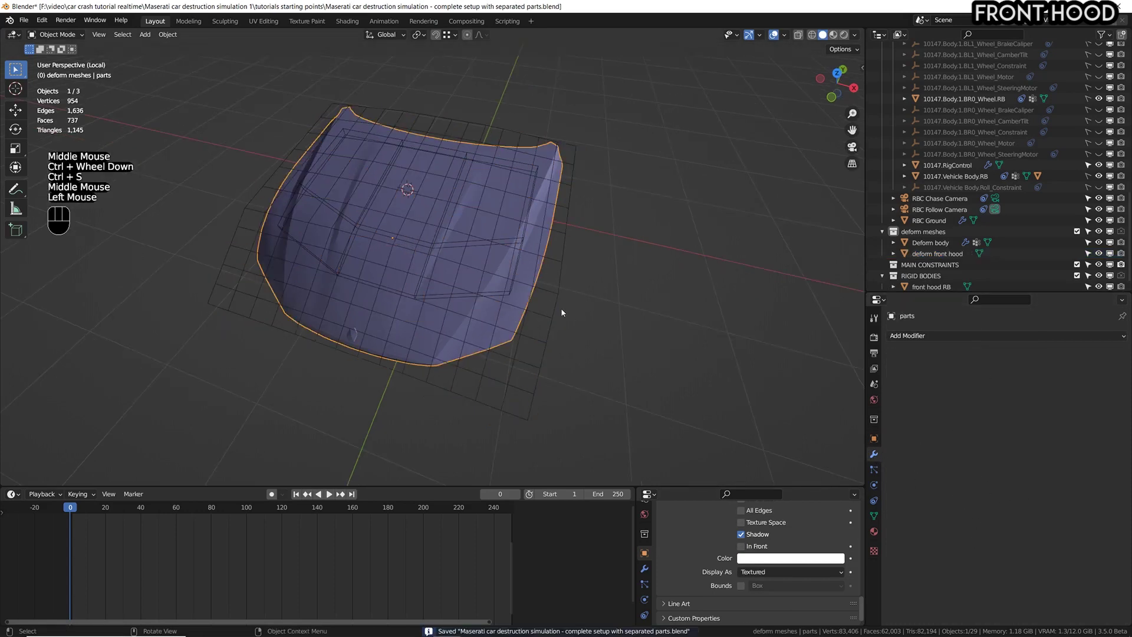
middle_click_drag(561, 308, 536, 309)
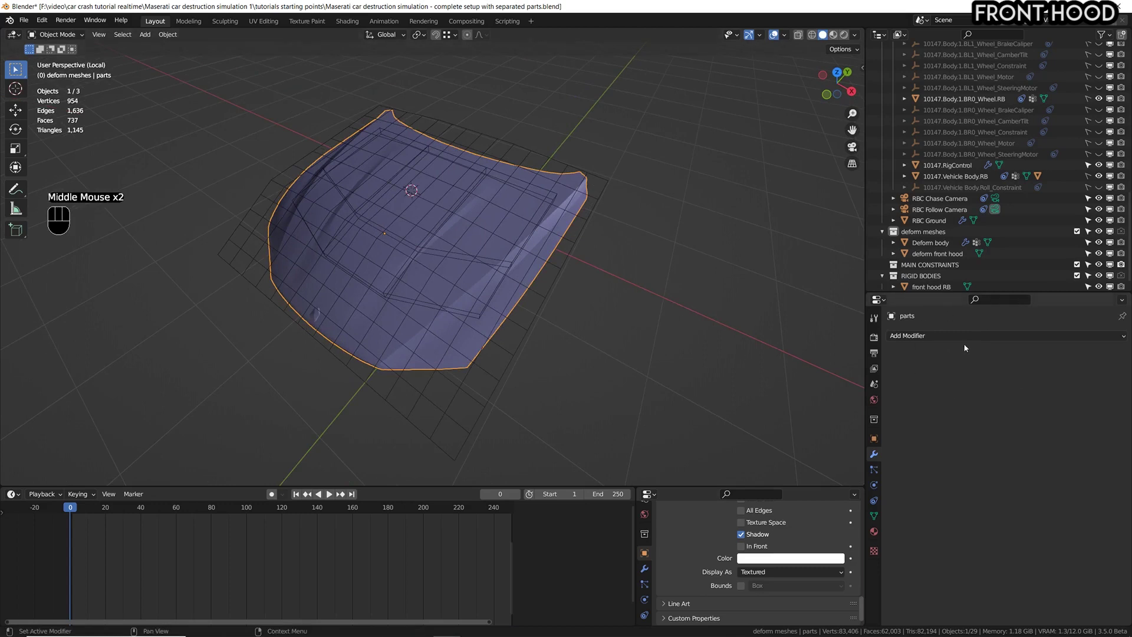
left_click(965, 337)
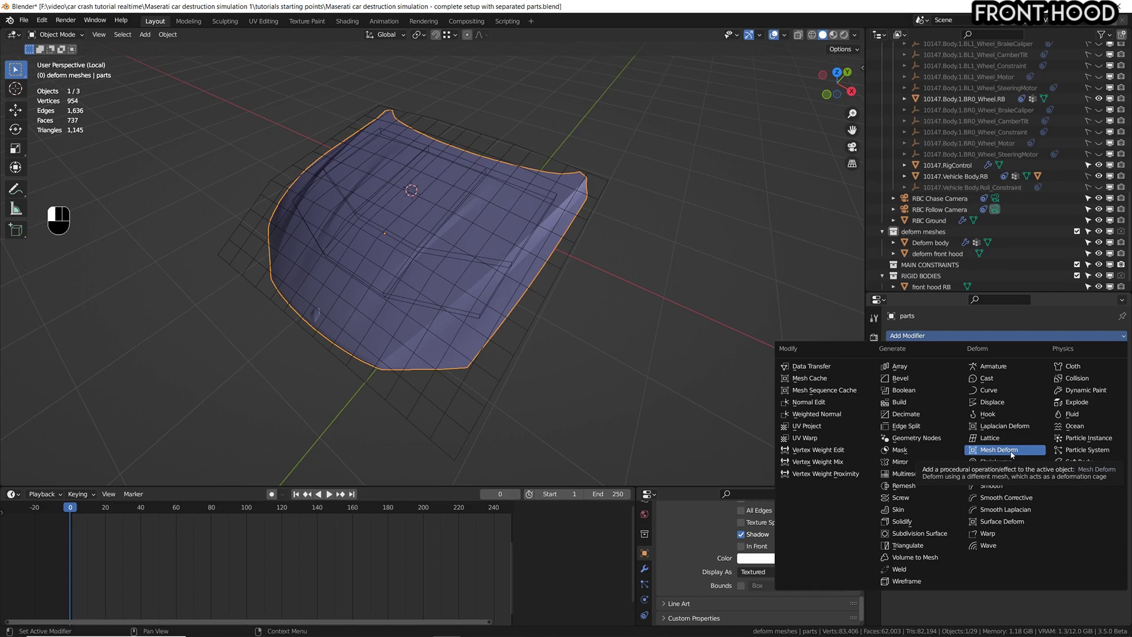
left_click(1025, 523)
- Target the Surface Deform modifier at the deform front hood and bind it
left_click(1107, 370)
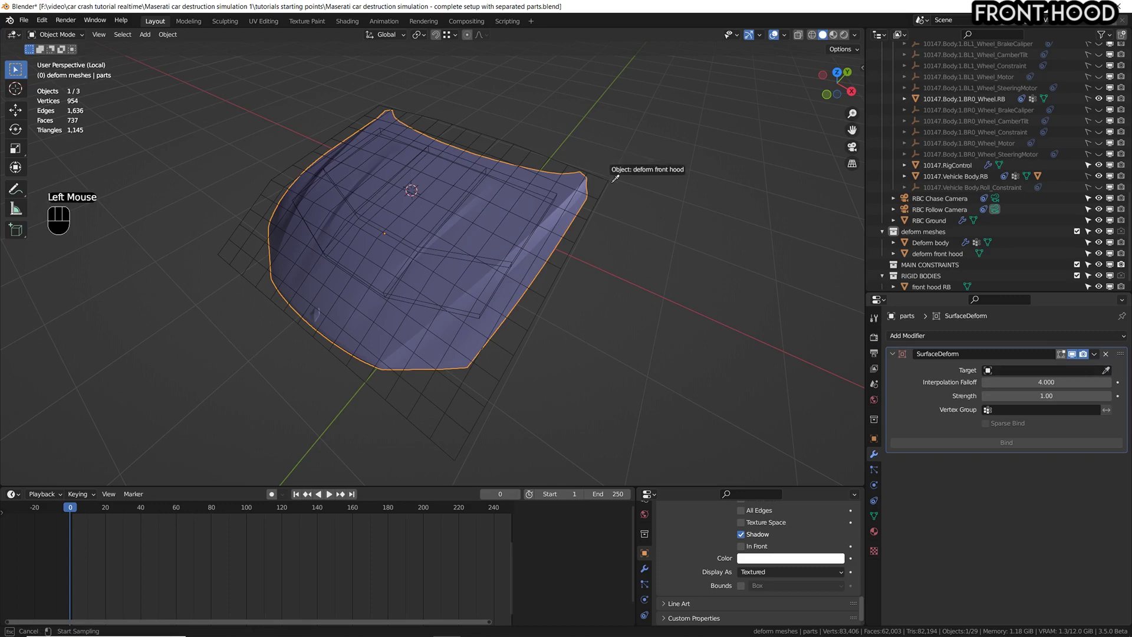
left_click(611, 180)
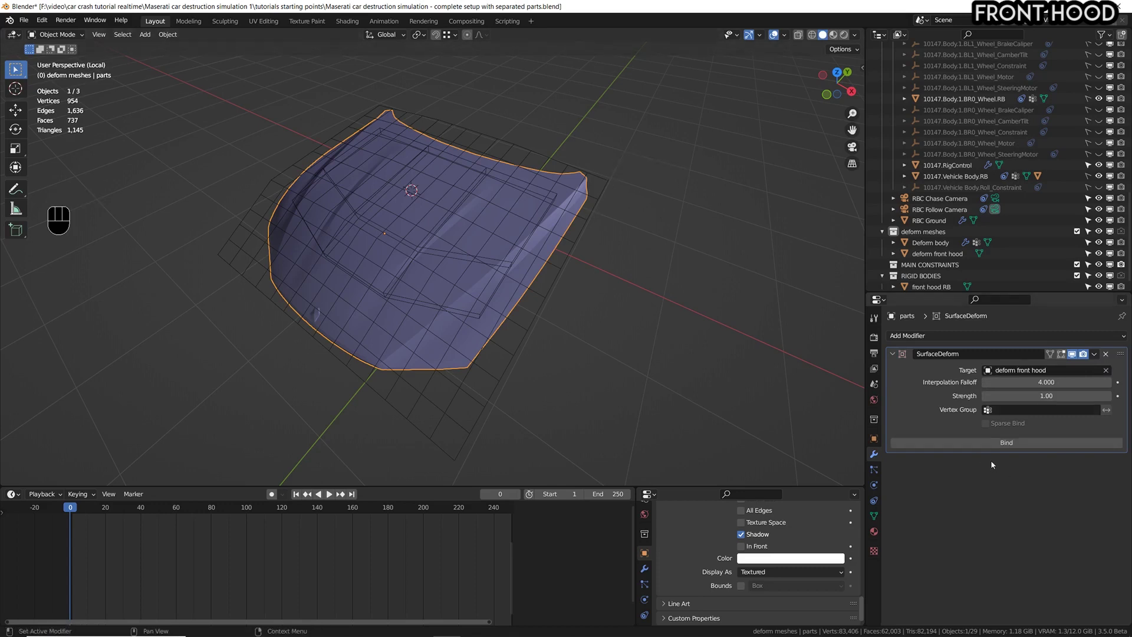
left_click(1003, 443)
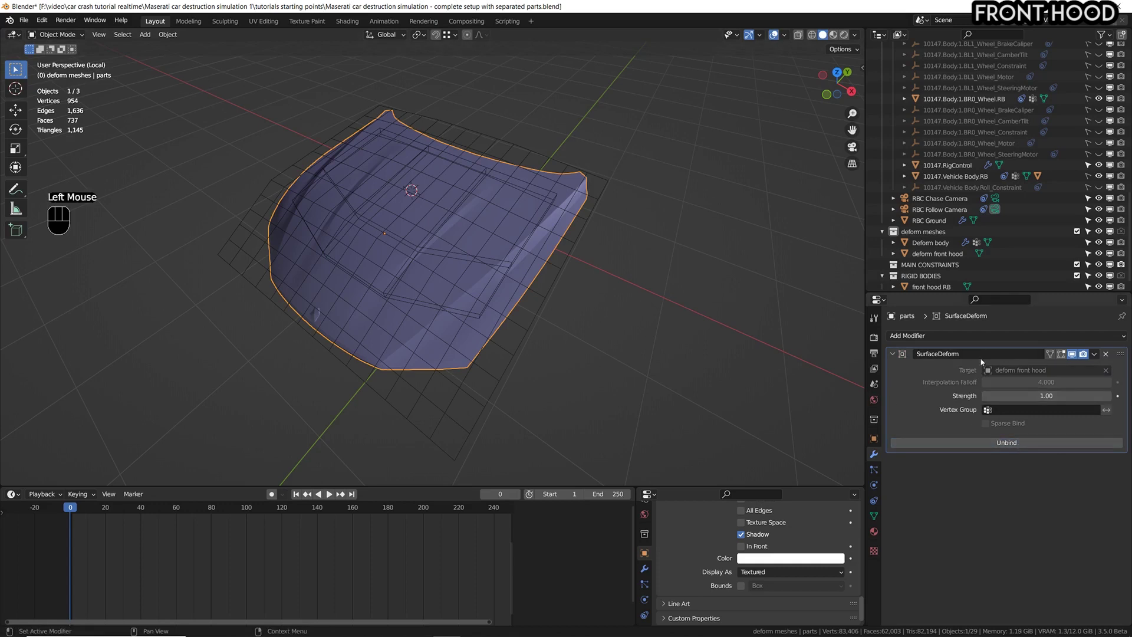
- Add Dynamic Paint physics to the deform front hood and make it a canvas
left_click(605, 187)
middle_click_drag(605, 188, 665, 267, "shift")
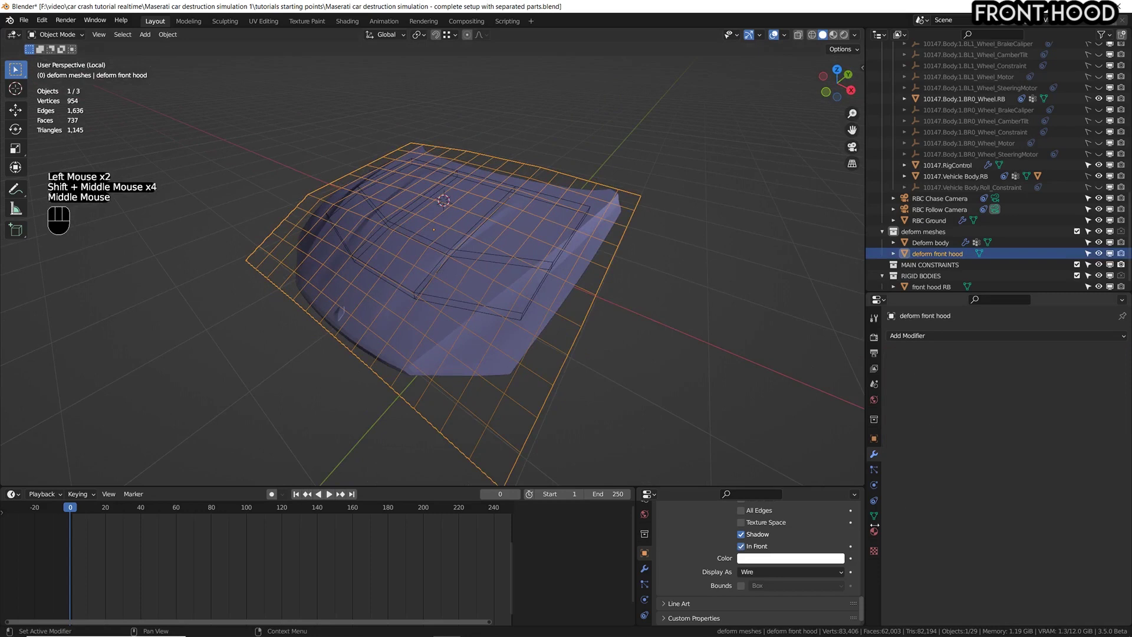
left_click(874, 486)
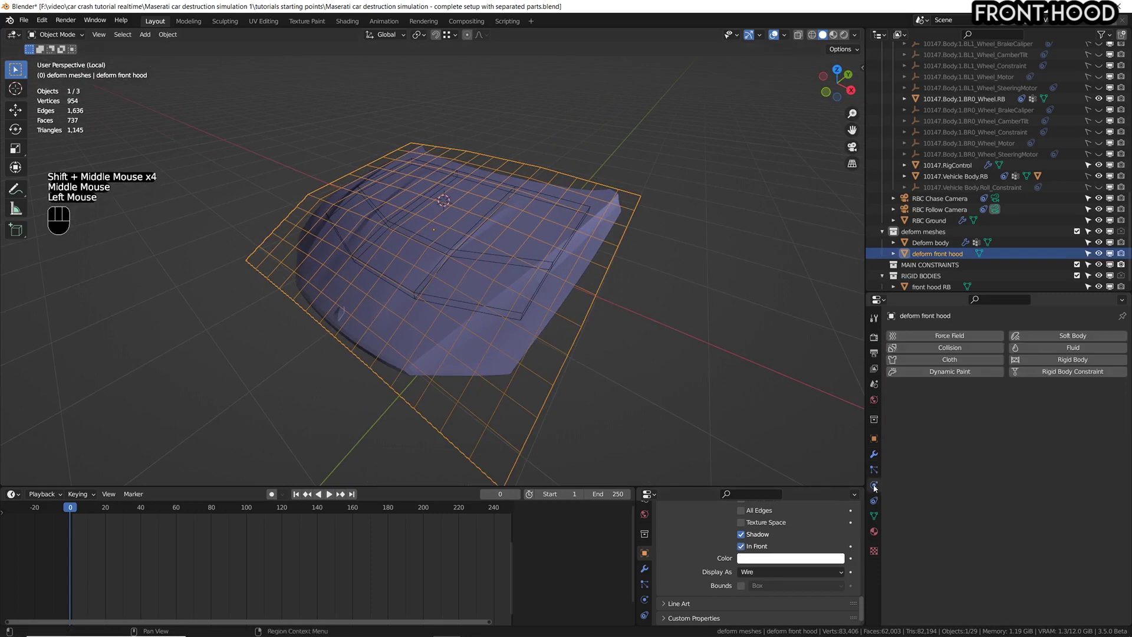
left_click(930, 371)
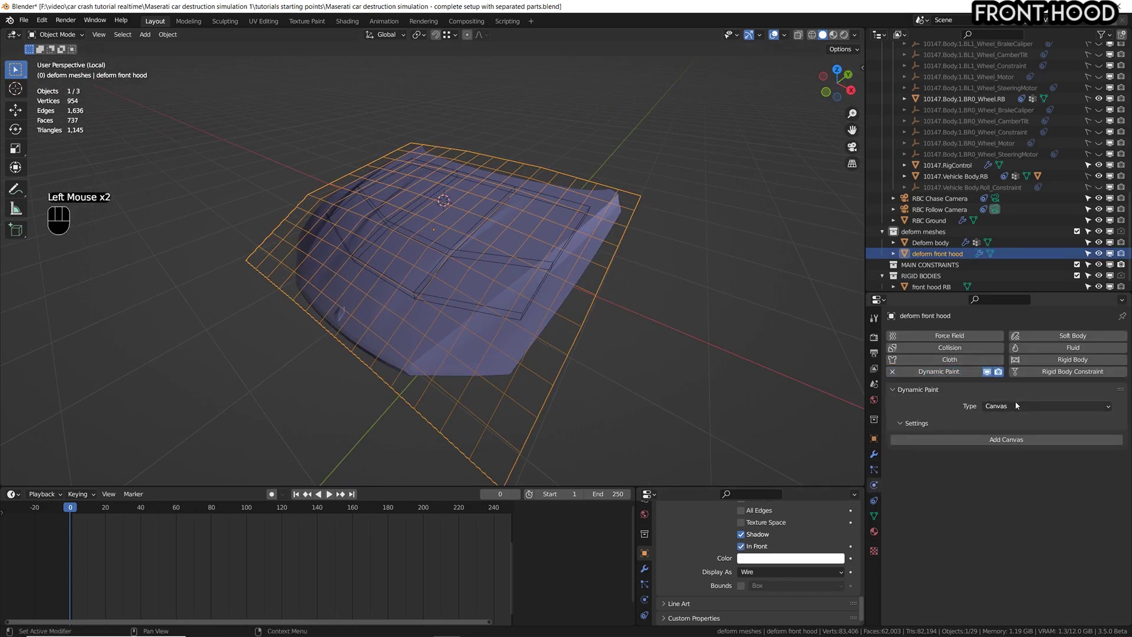
left_click(999, 444)
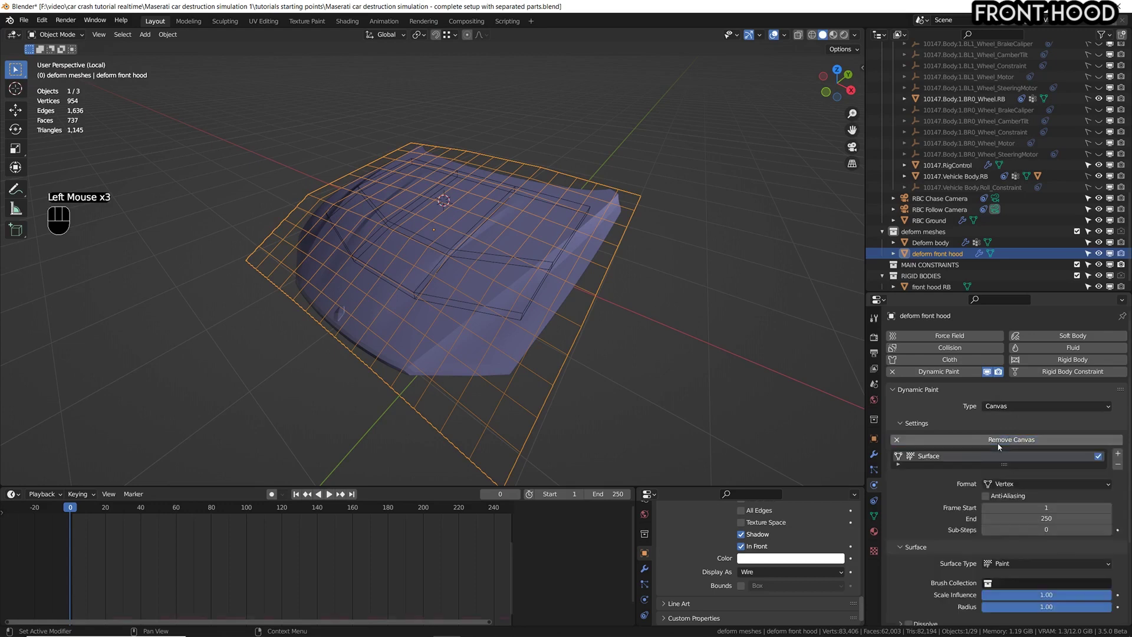
- Set the canvas surface type to Weight with anti-aliasing and create its dp_weight output vertex group
scroll(971, 458, "down", 4)
left_click(1036, 457)
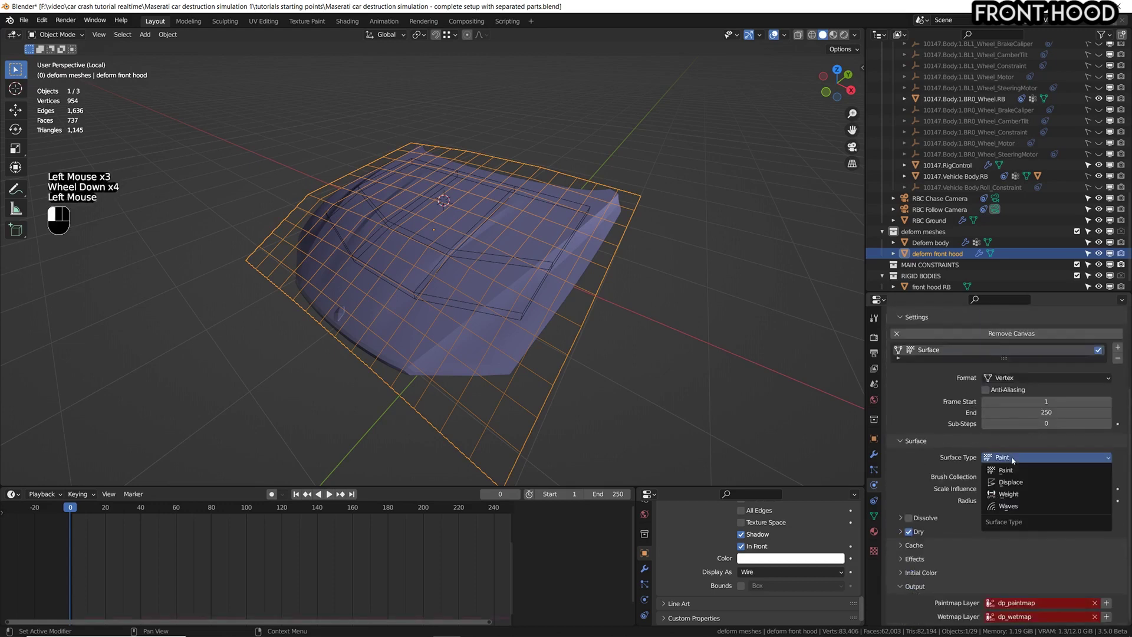
left_click(1033, 496)
scroll(958, 467, "up", 3)
left_click(985, 496)
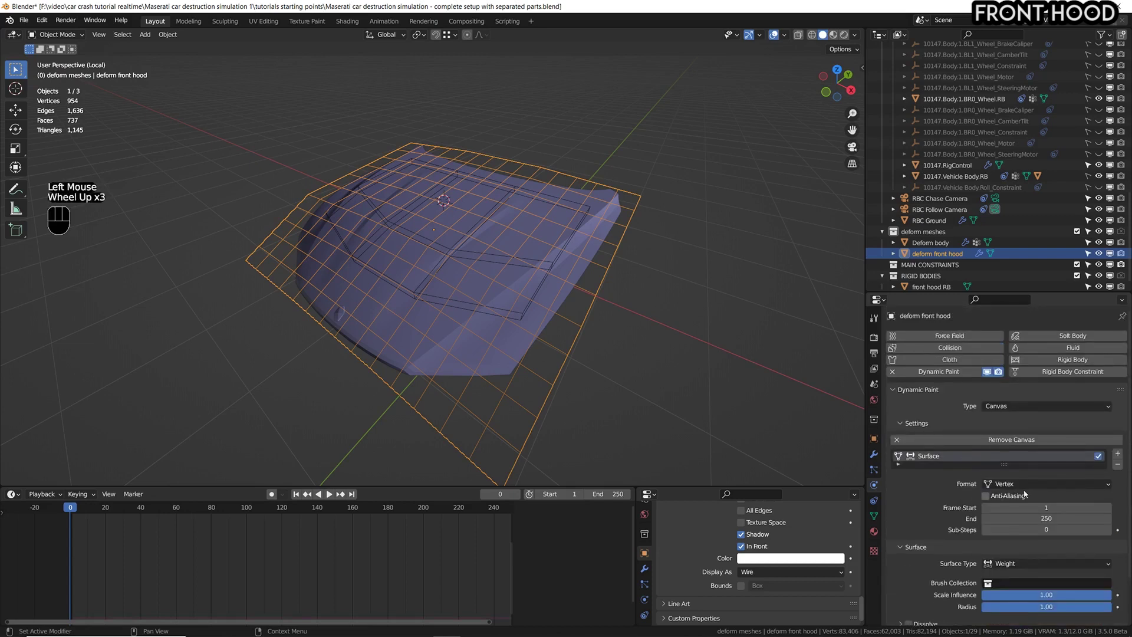
scroll(927, 447, "down", 5)
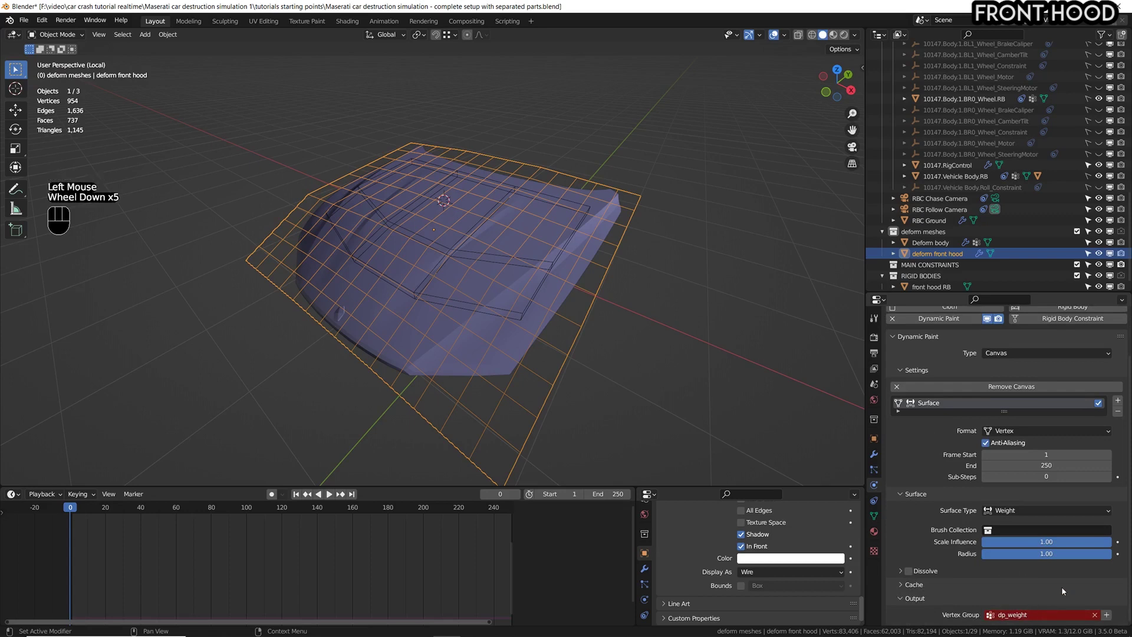
left_click(1107, 616)
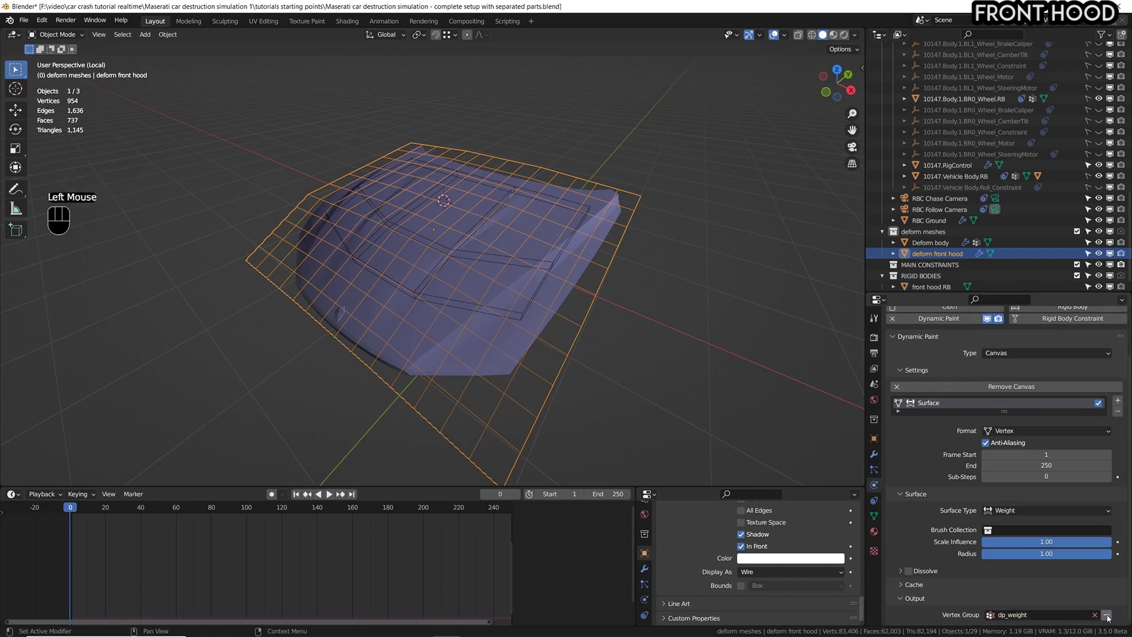
- Add a Displace modifier to the deform front hood and assign the existing Texture to it
left_click(871, 454)
left_click(983, 336)
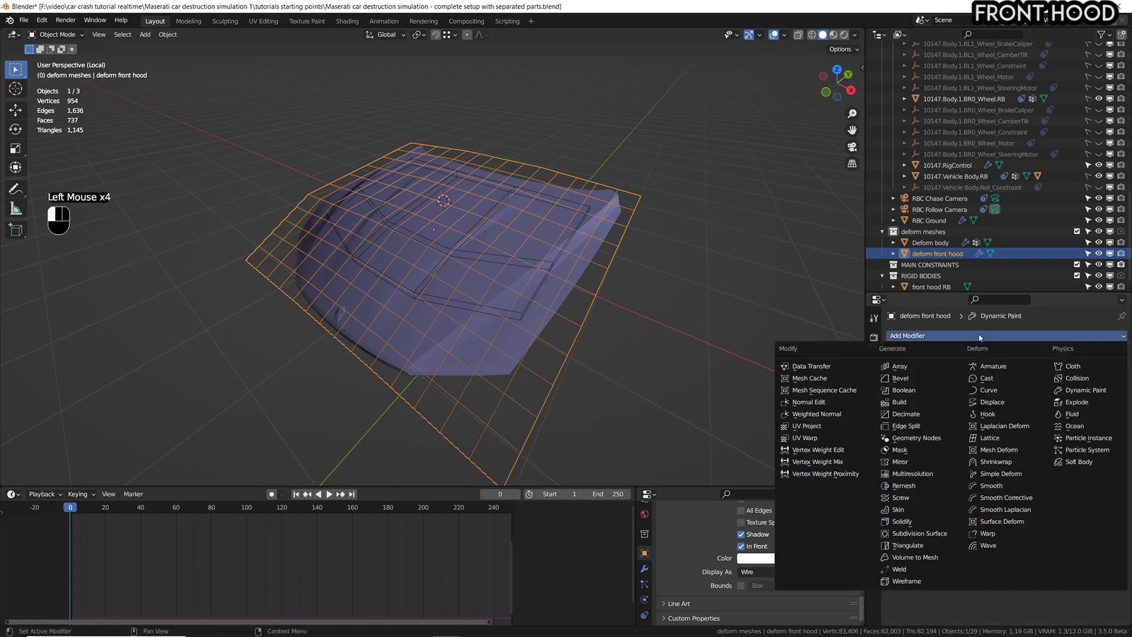
left_click(990, 401)
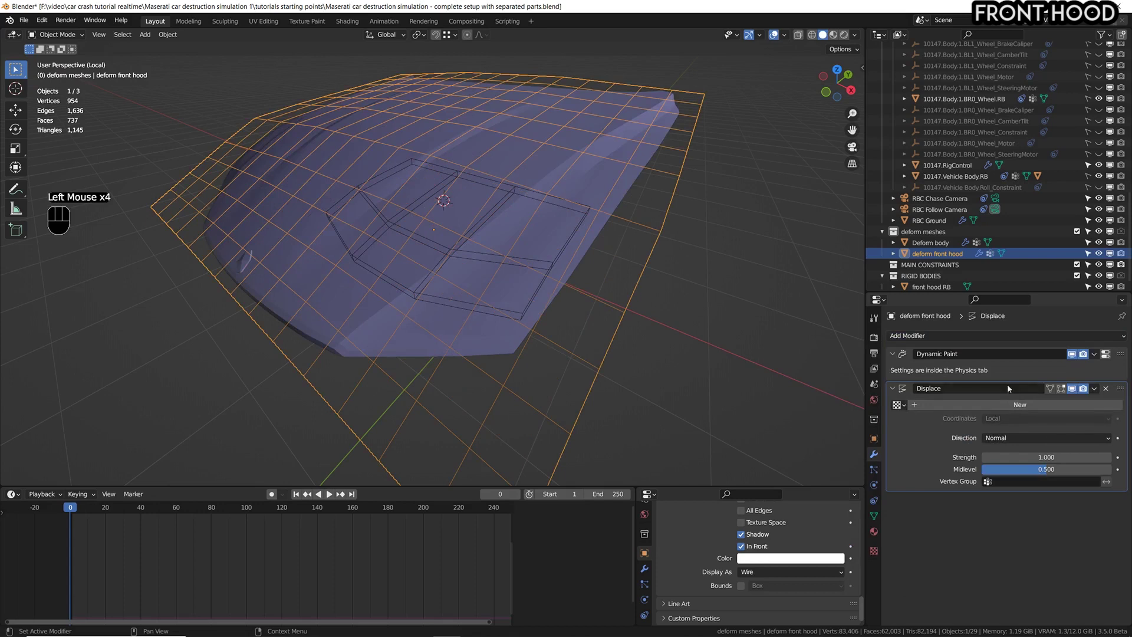
left_click(897, 405)
left_click(897, 405)
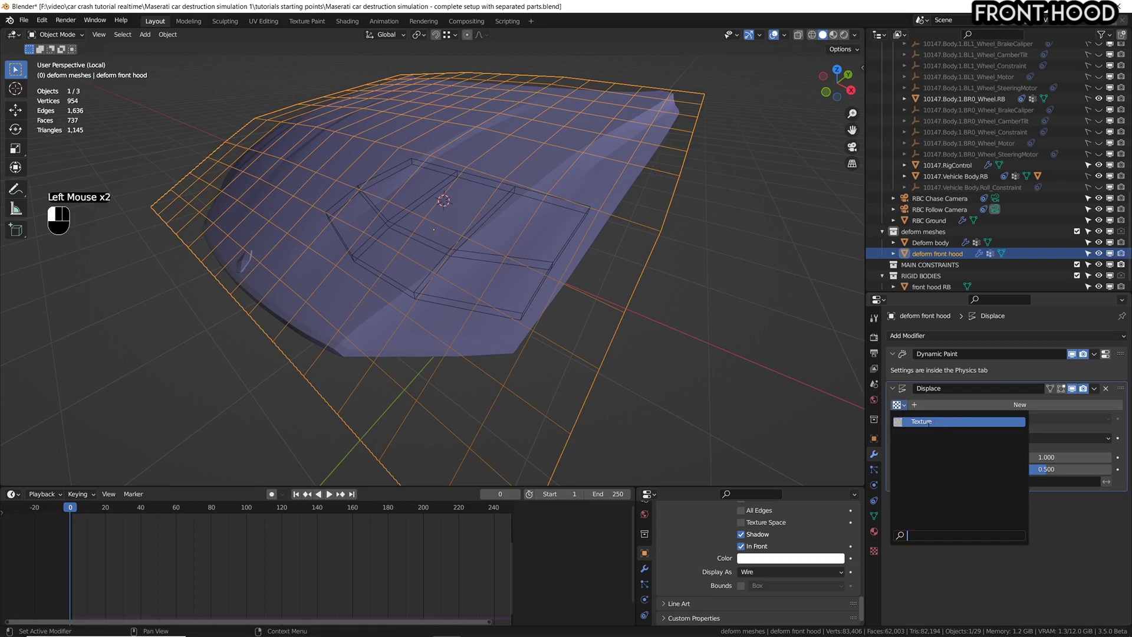
left_click(929, 422)
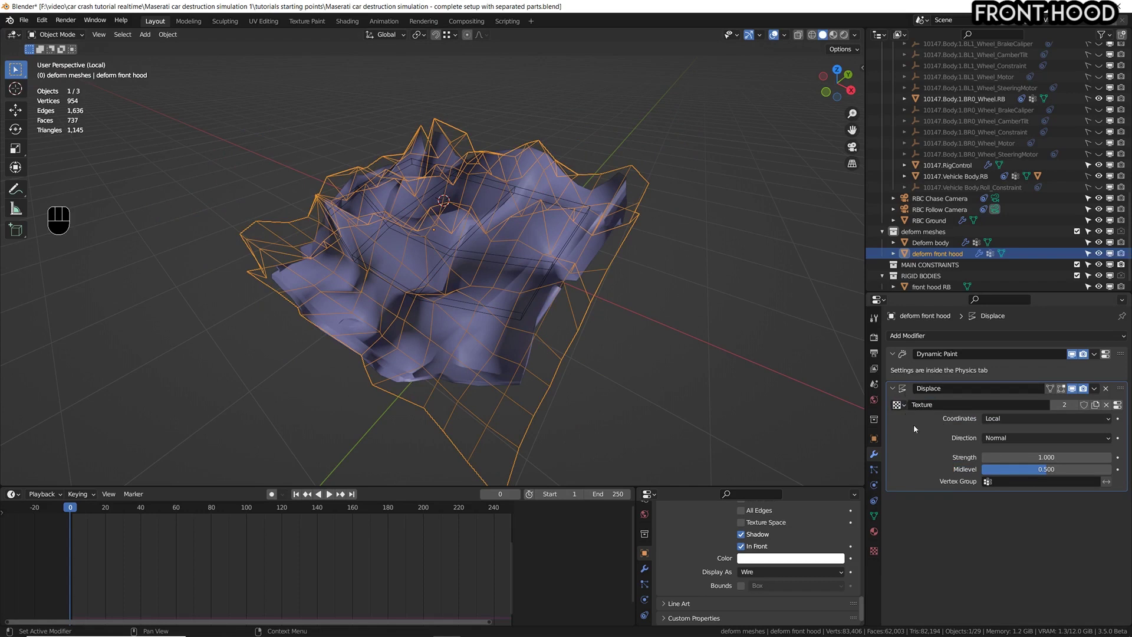
- Display the deform front hood as Bounds and save the file
middle_click_drag(667, 177, 572, 280)
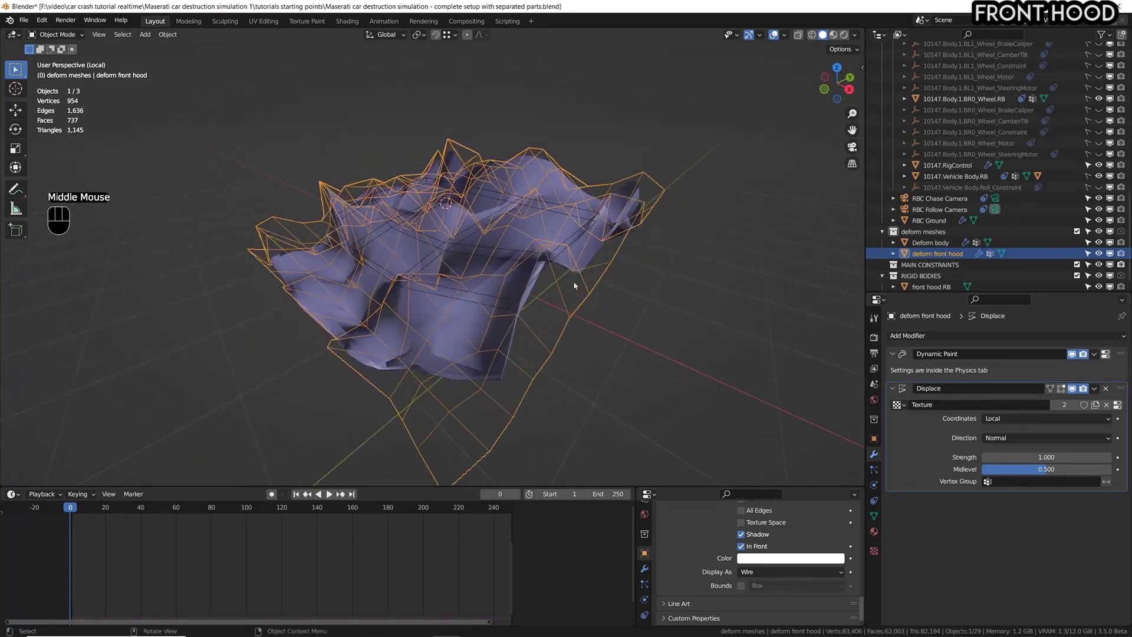
left_click(751, 576)
left_click(762, 563)
key("ctrl+s")
- Set the Displace modifier's strength to 0.5 and inspect the crumpled hood in side view
middle_click_drag(563, 295, 560, 292, "shift")
scroll(560, 291, "down", 1)
mouse_move(560, 291)
middle_mouse_down()
mouse_move(632, 298)
mouse_move(559, 291)
middle_mouse_up()
scroll(556, 290, "down", 1)
scroll(558, 291, "up", 1)
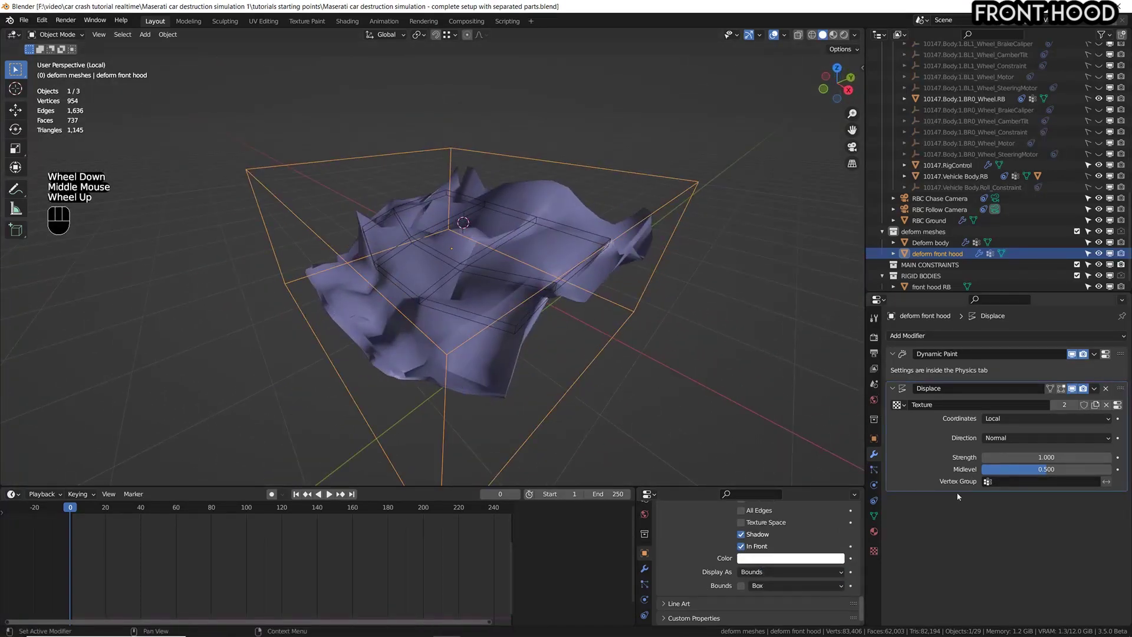
mouse_move(1047, 457)
left_mouse_down("shift")
mouse_move(991, 457)
mouse_move(1057, 457)
left_mouse_up("shift")
key("KP_3")
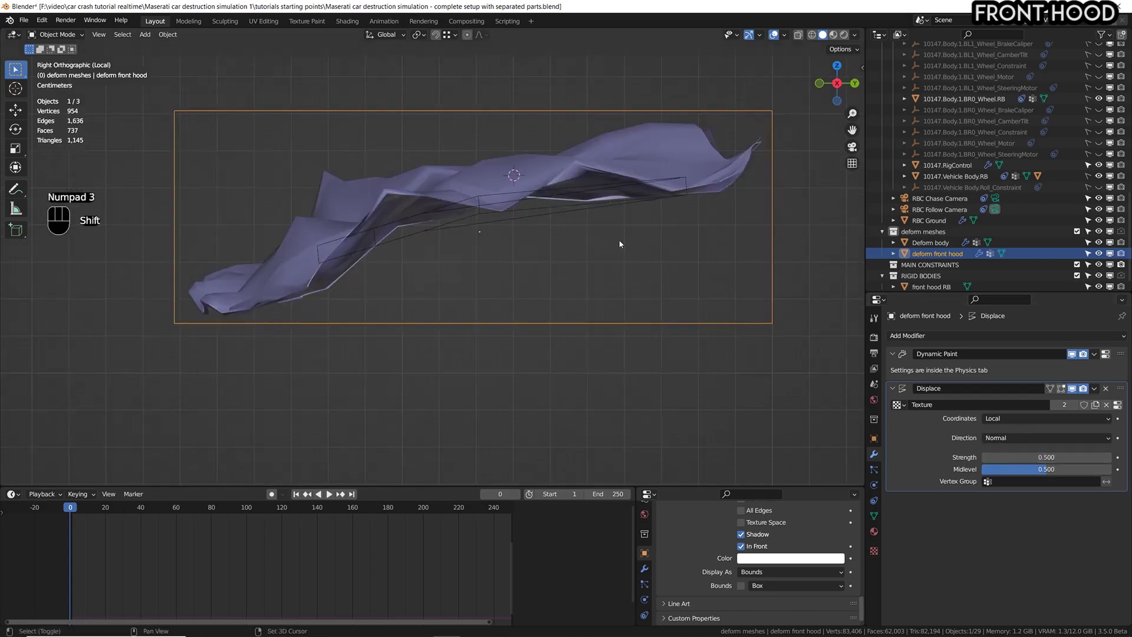
middle_click_drag(621, 245, 428, 273, "shift")
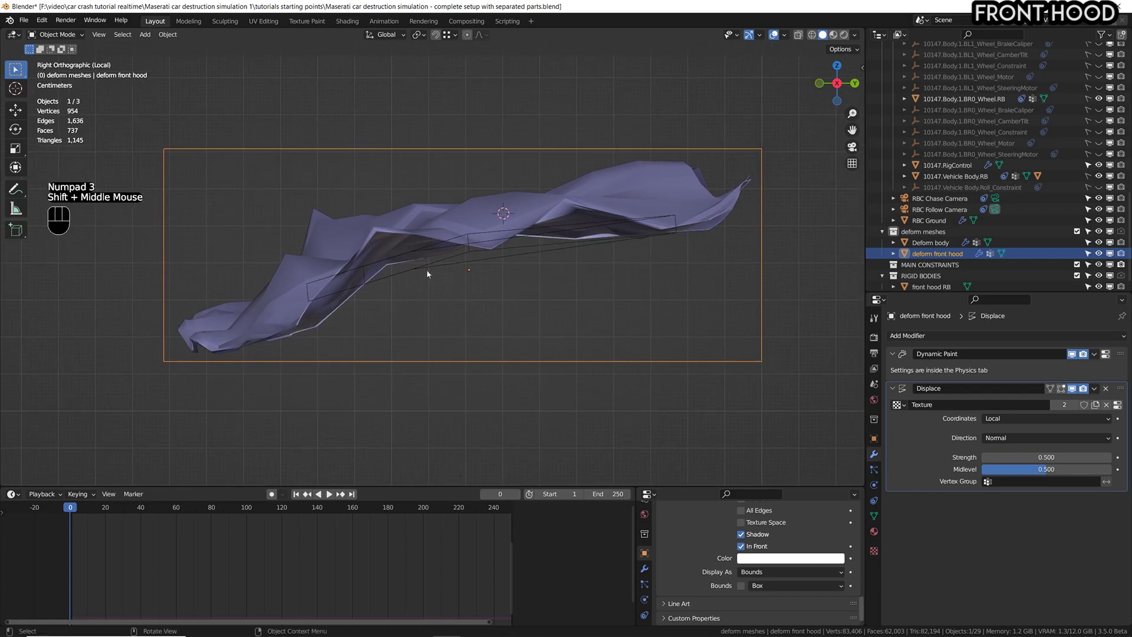
- Set the Displace midlevel to 0.703 and check the hood's position from the front and side
left_click(1047, 468)
left_click_drag(1047, 469, 1073, 469)
scroll(526, 246, "down", 1)
key("KP_2")
key("KP_1")
scroll(523, 249, "up", 2)
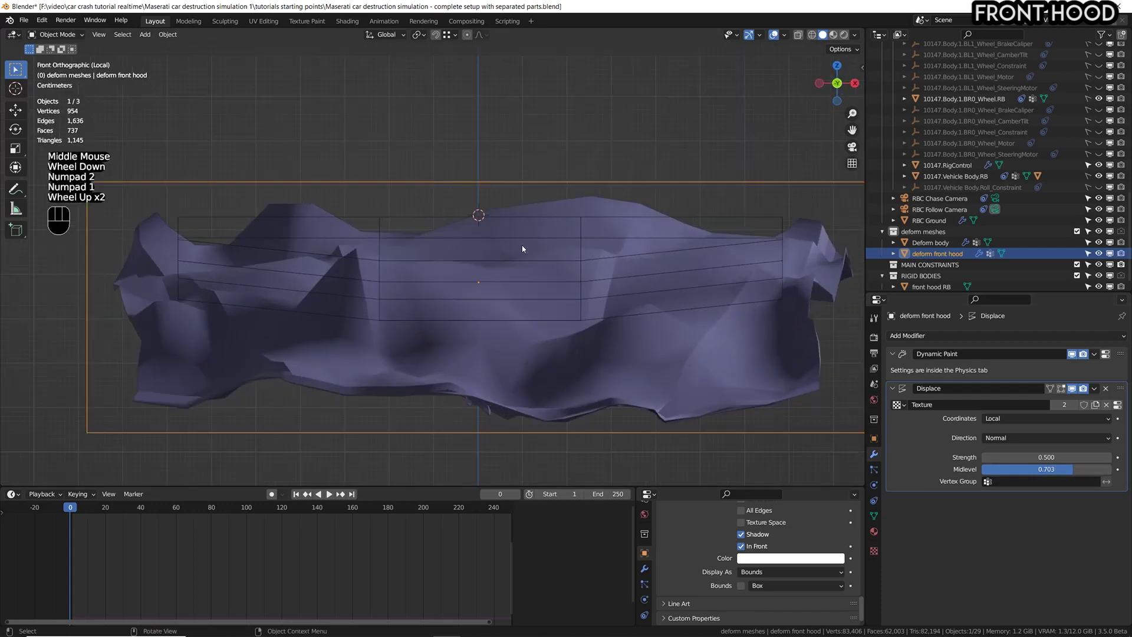
scroll(636, 204, "down", 2)
middle_click_drag(635, 205, 560, 267)
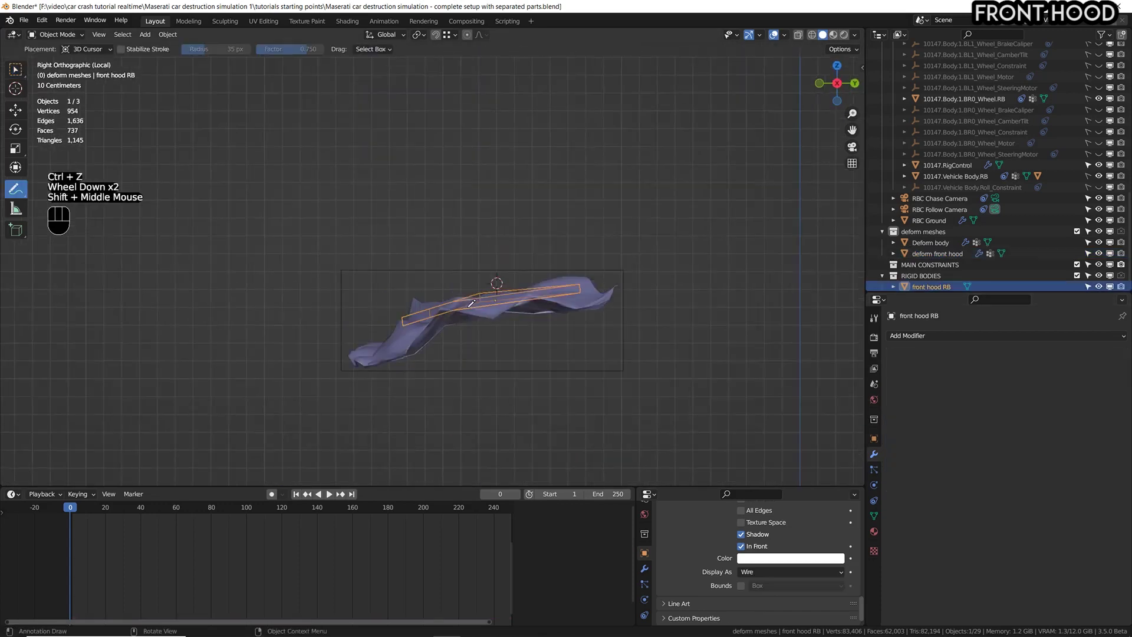
- In a maximized side view, annotate a vertical line at the front hood RB's front end plus a circle and arrow at the hood's overhanging tip
key("ctrl+space")
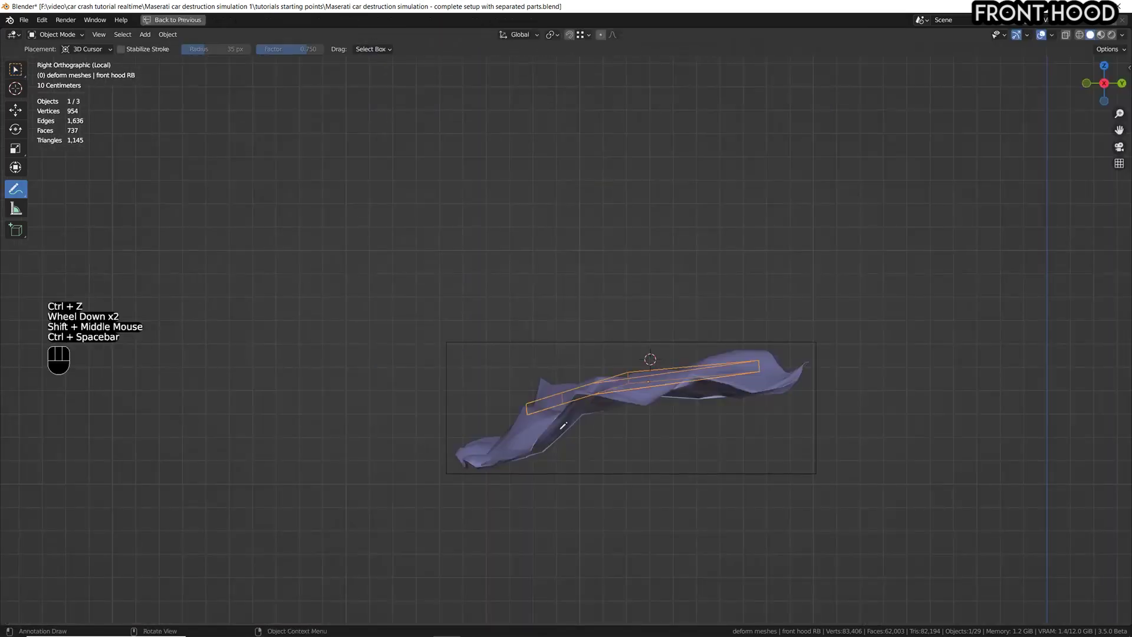
middle_click_drag(604, 401, 616, 351, "shift")
scroll(616, 343, "up", 2)
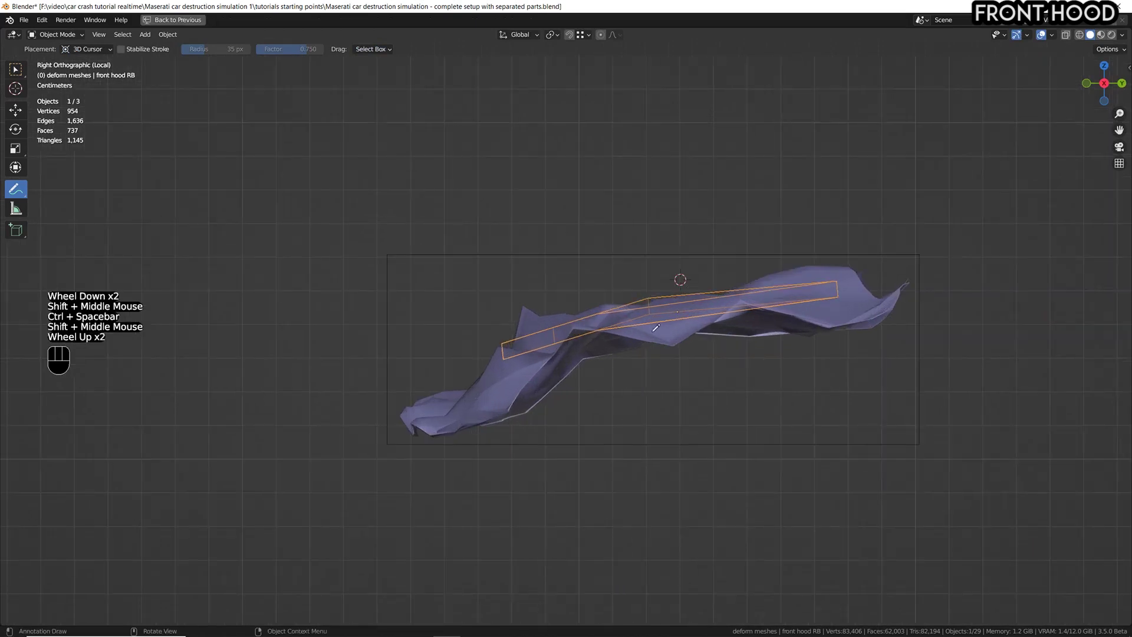
left_click_drag(488, 81, 497, 624)
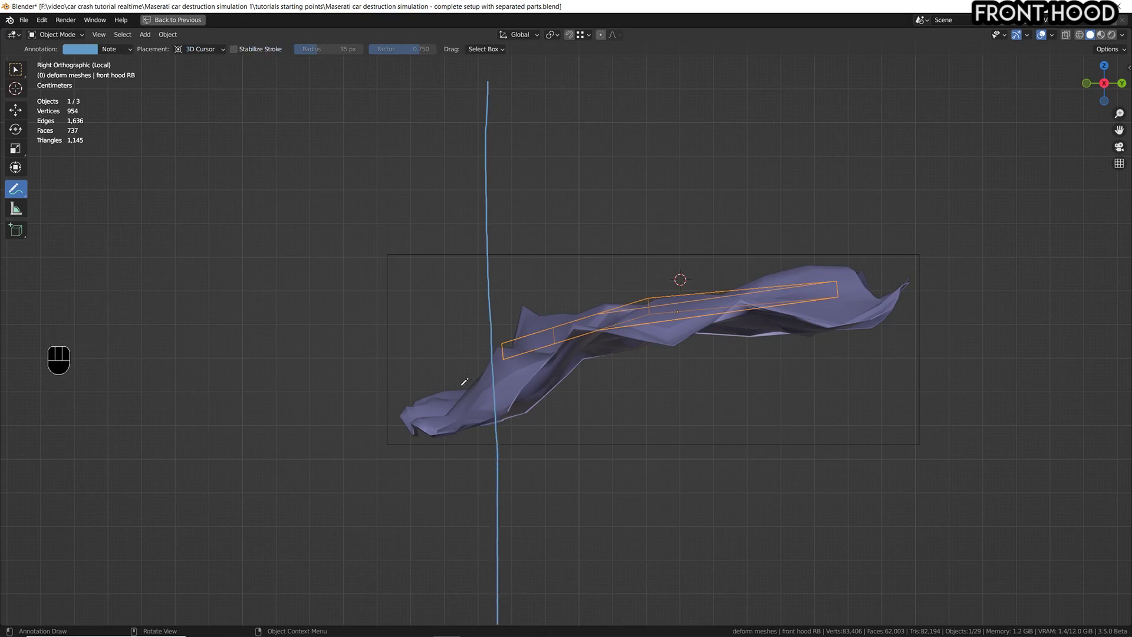
mouse_move(397, 371)
left_mouse_down()
mouse_move(413, 367)
mouse_move(479, 405)
mouse_move(422, 493)
mouse_move(411, 366)
left_mouse_up()
mouse_move(318, 399)
left_mouse_down()
mouse_move(529, 376)
mouse_move(534, 404)
left_mouse_up()
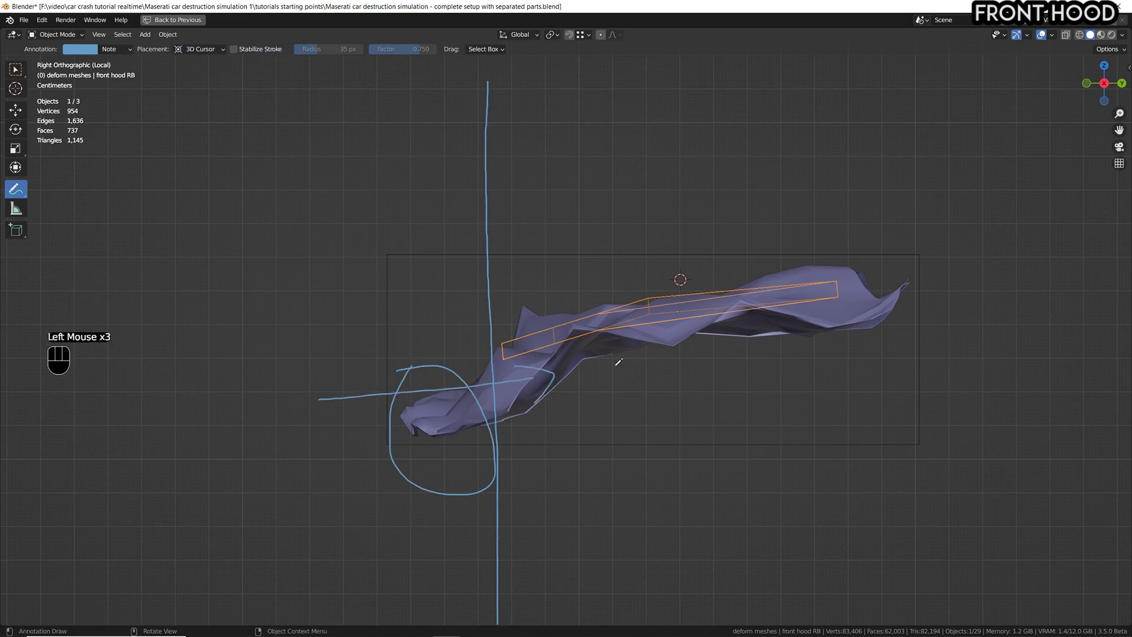
left_click(111, 51)
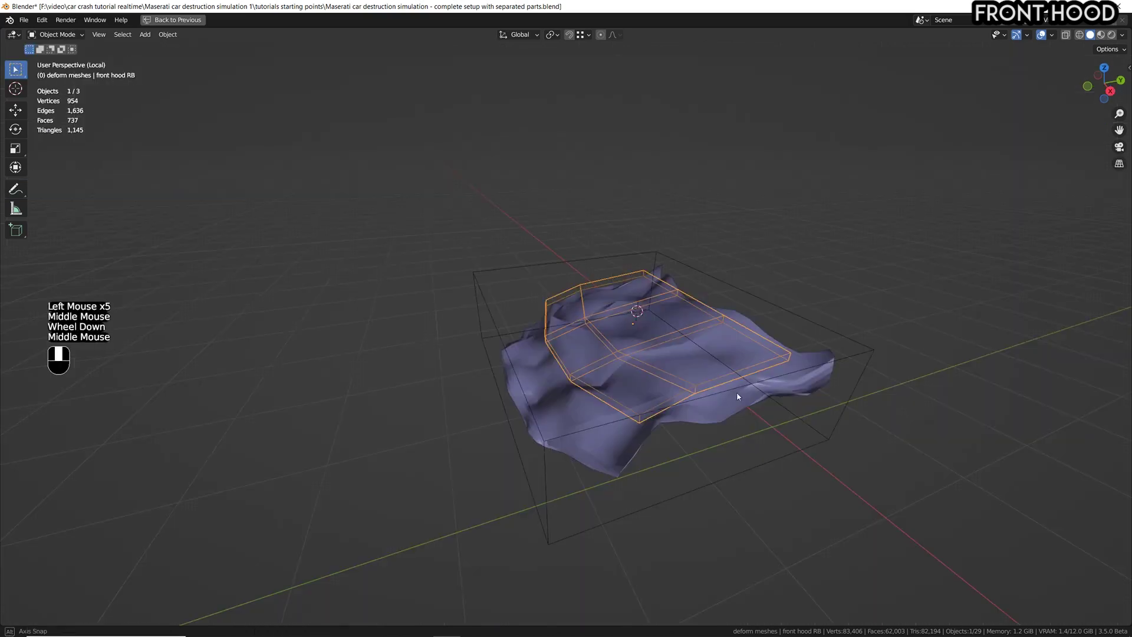
- Select the deform front hood by its bounding box and restore the viewport to the full layout
mouse_move(737, 392)
middle_mouse_down()
mouse_move(752, 380)
mouse_move(684, 361)
middle_mouse_up()
scroll(682, 360, "up", 1)
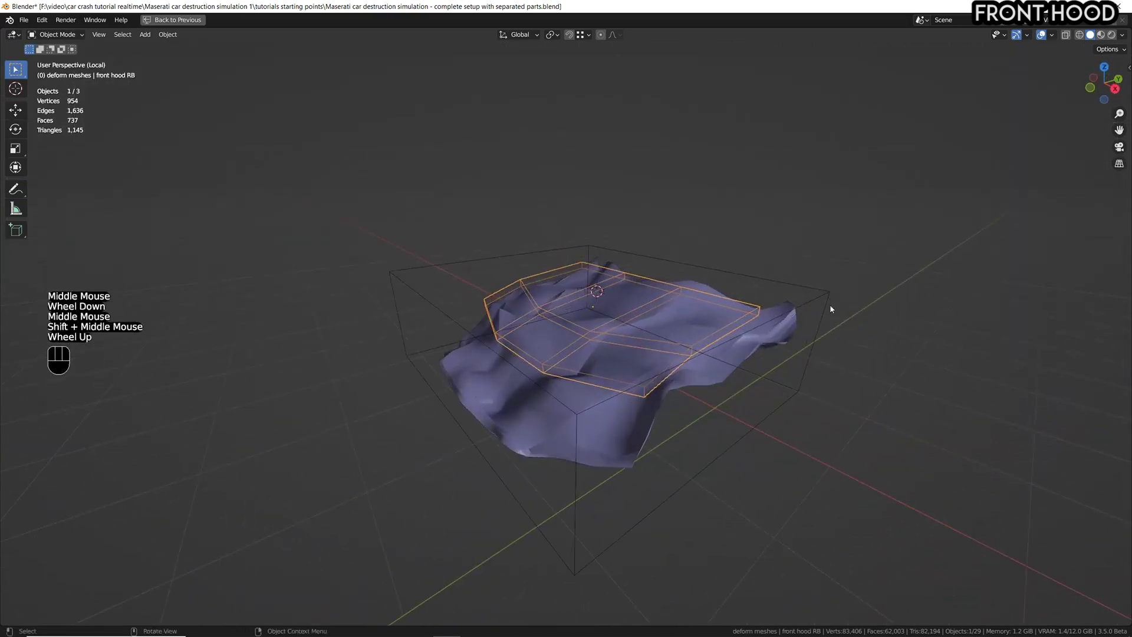
left_click(823, 284)
key("ctrl+space")
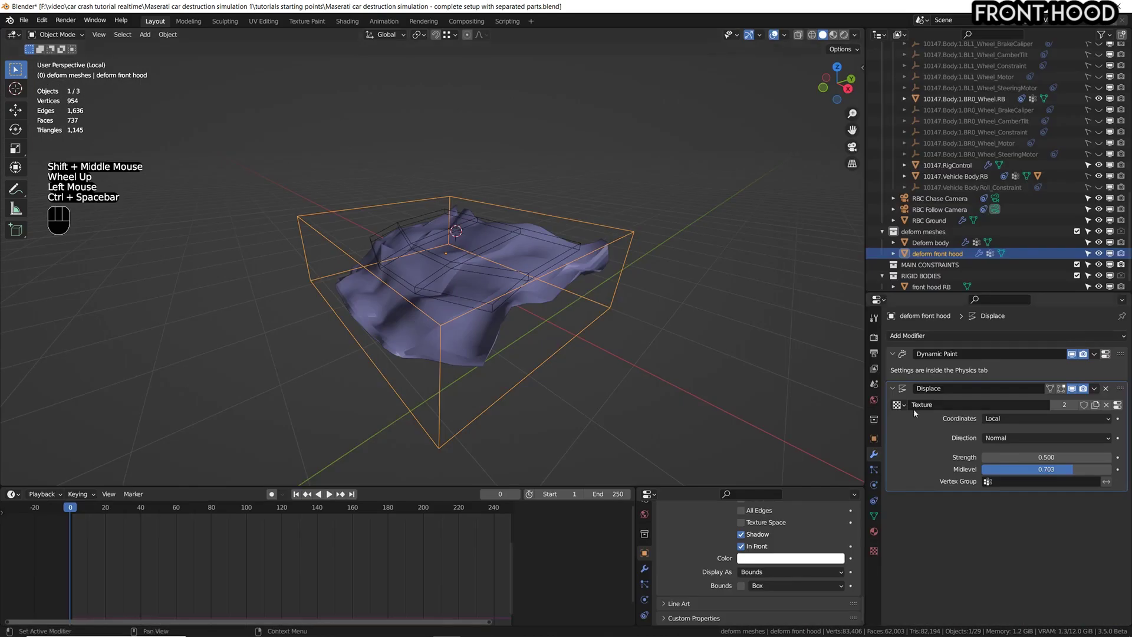
- Annotate a wavy line along the crumpled hood's length in the right orthographic view
key("KP_3")
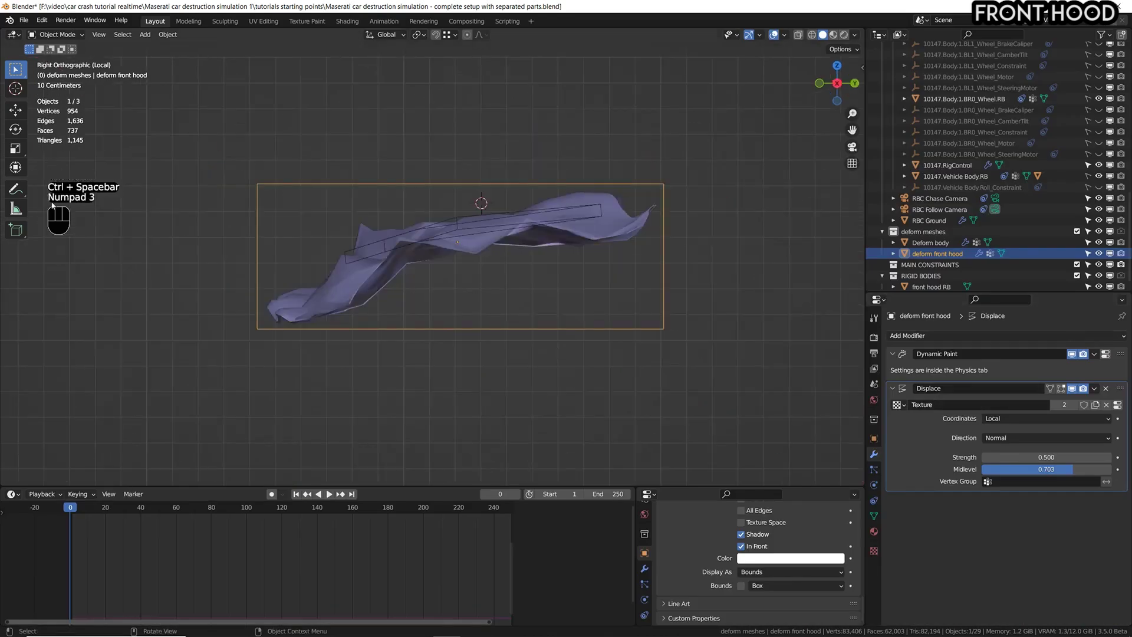
left_click(10, 190)
mouse_move(308, 296)
left_mouse_down()
mouse_move(348, 258)
mouse_move(406, 242)
mouse_move(463, 254)
mouse_move(651, 200)
left_mouse_up()
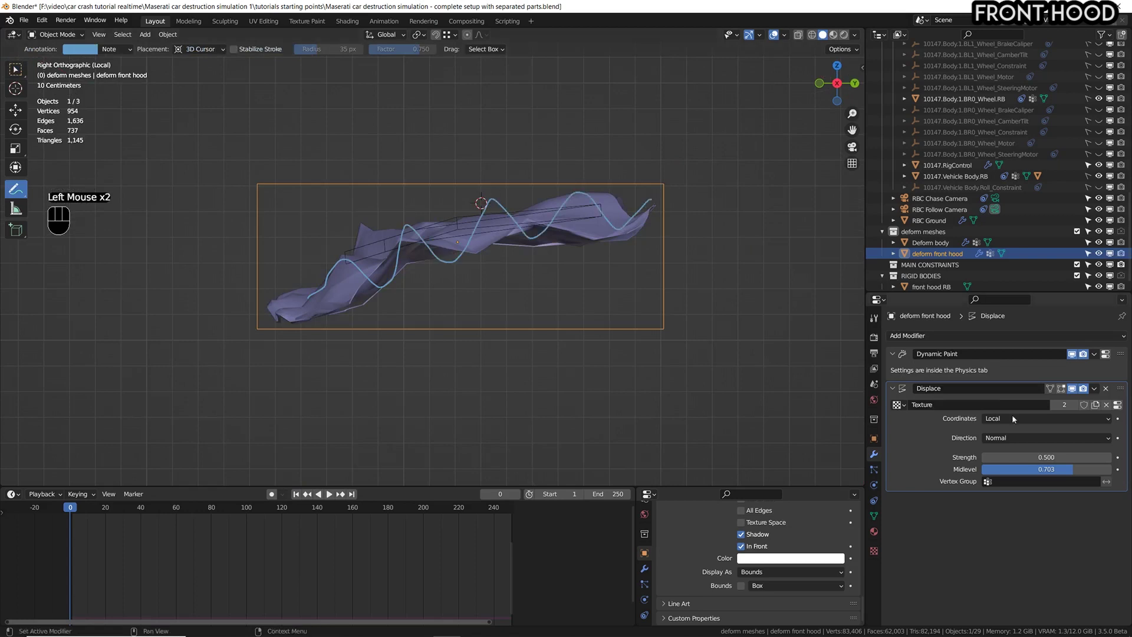
- Add a second Displace modifier to the deform front hood and remove the wavy annotation from the viewport
left_click_drag(995, 336, 999, 399)
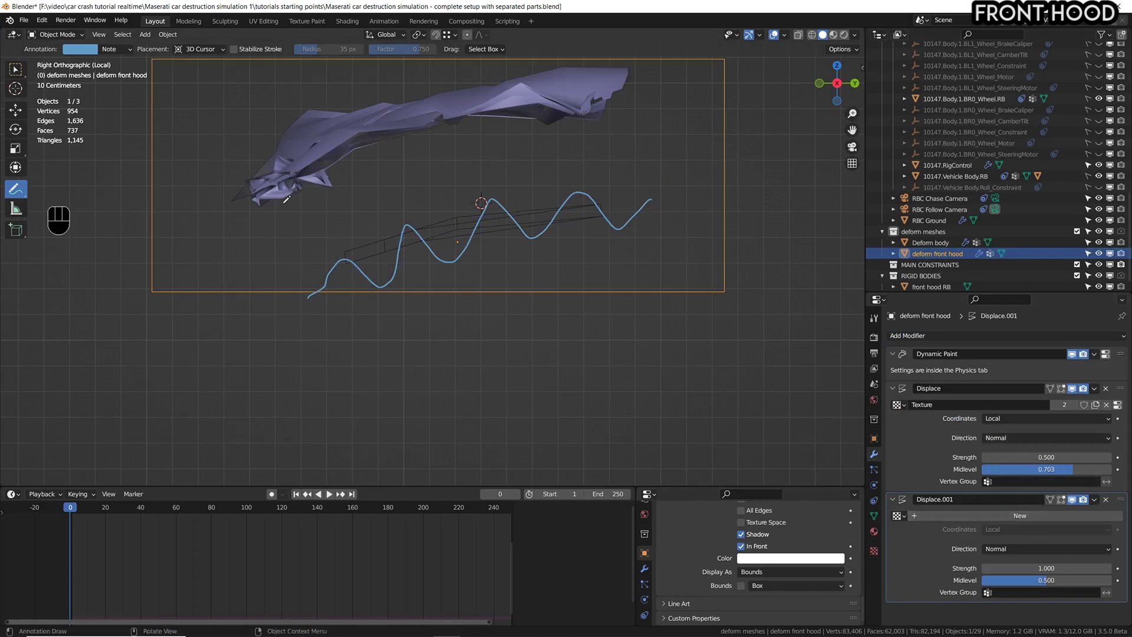
mouse_move(266, 219)
left_mouse_down()
mouse_move(363, 208)
mouse_move(371, 242)
left_mouse_up()
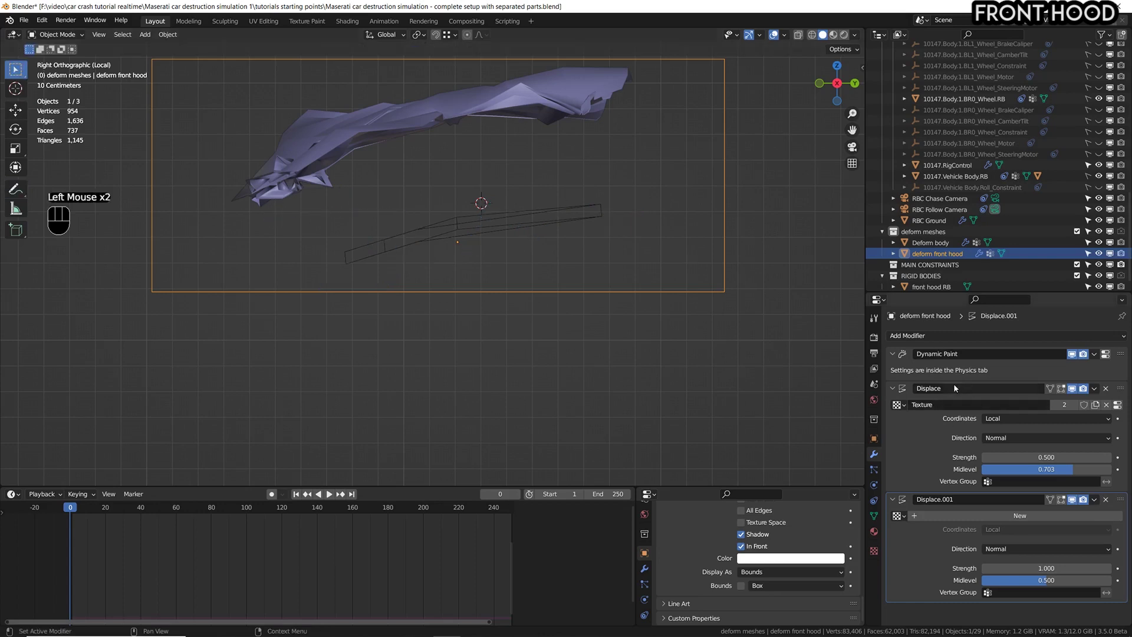
- Rename the Displace modifiers to "Displace (verticla deformation)" and "Displace.001 (front deformation)"
left_click(950, 387)
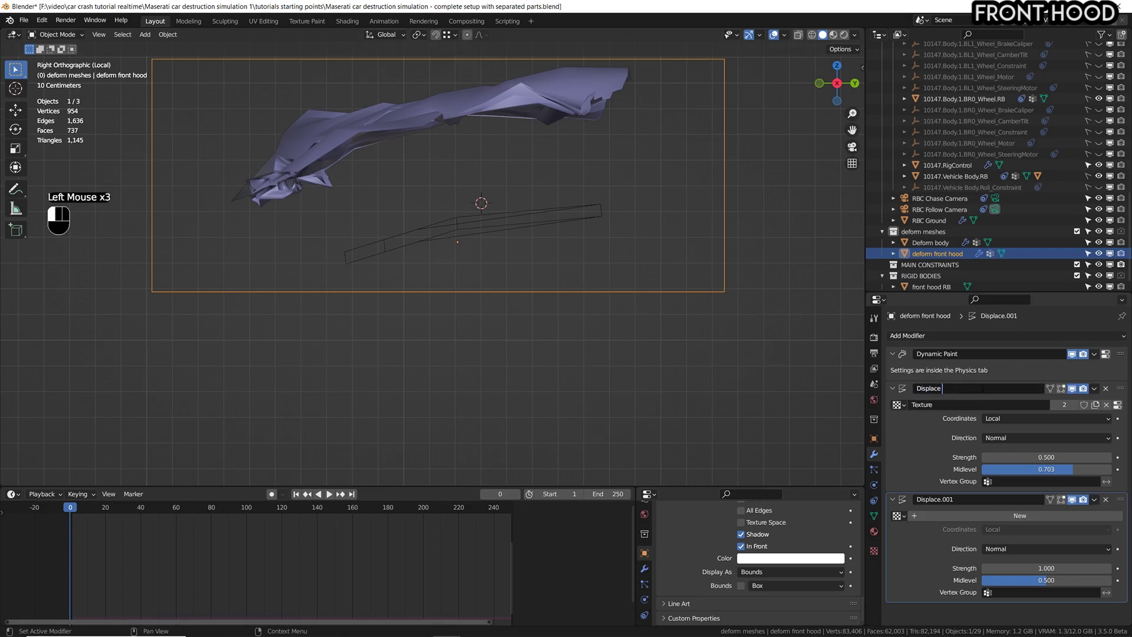
type("(vert")
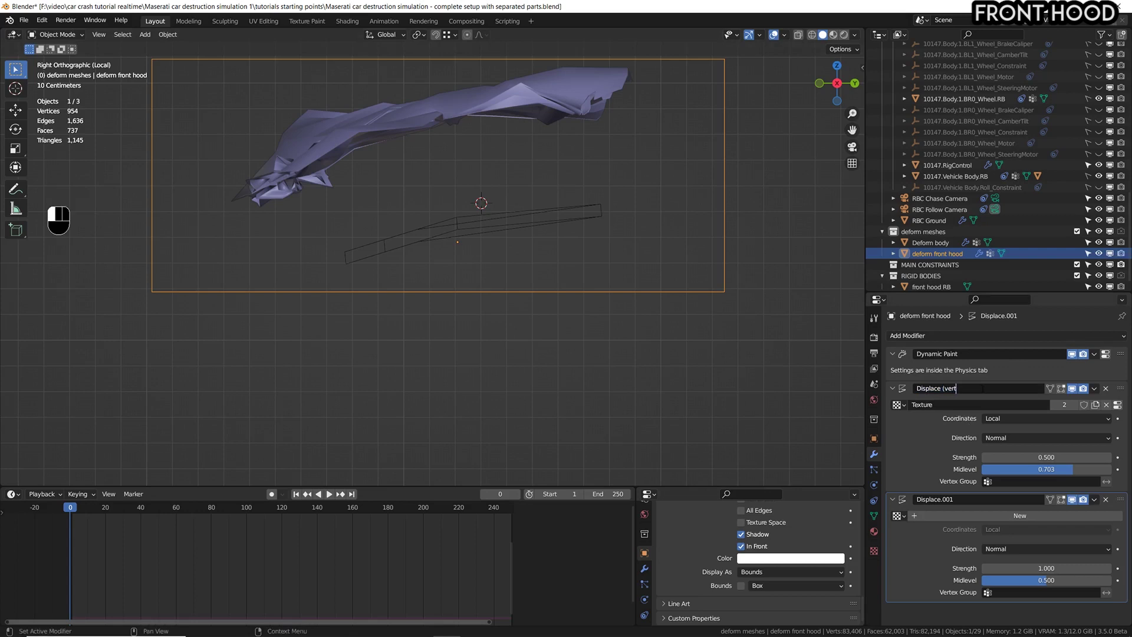
type("icla deformation)")
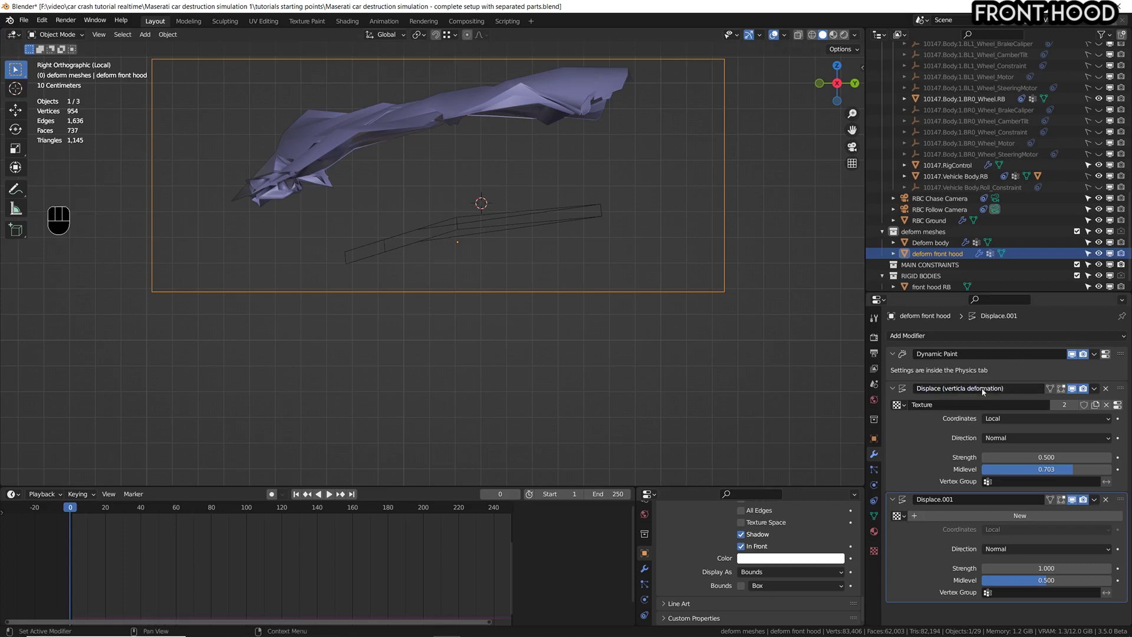
left_click(967, 500)
key("End")
type("(front deformation)")
key("Return")
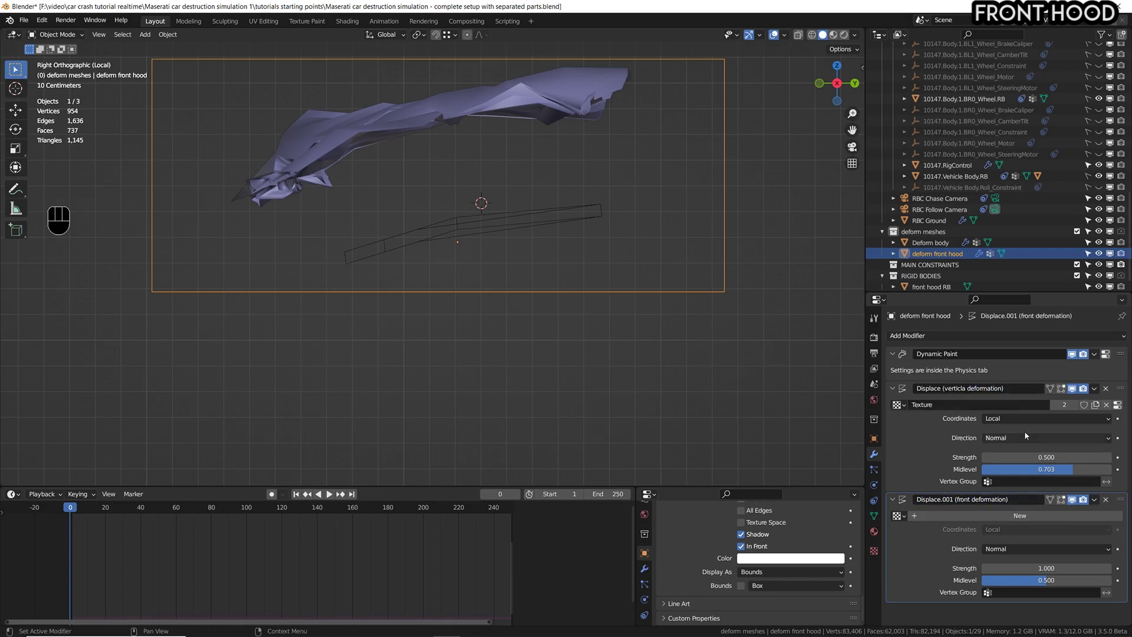
- Assign the existing Texture to the front deformation Displace modifier and set its direction to Y
double_click(904, 530)
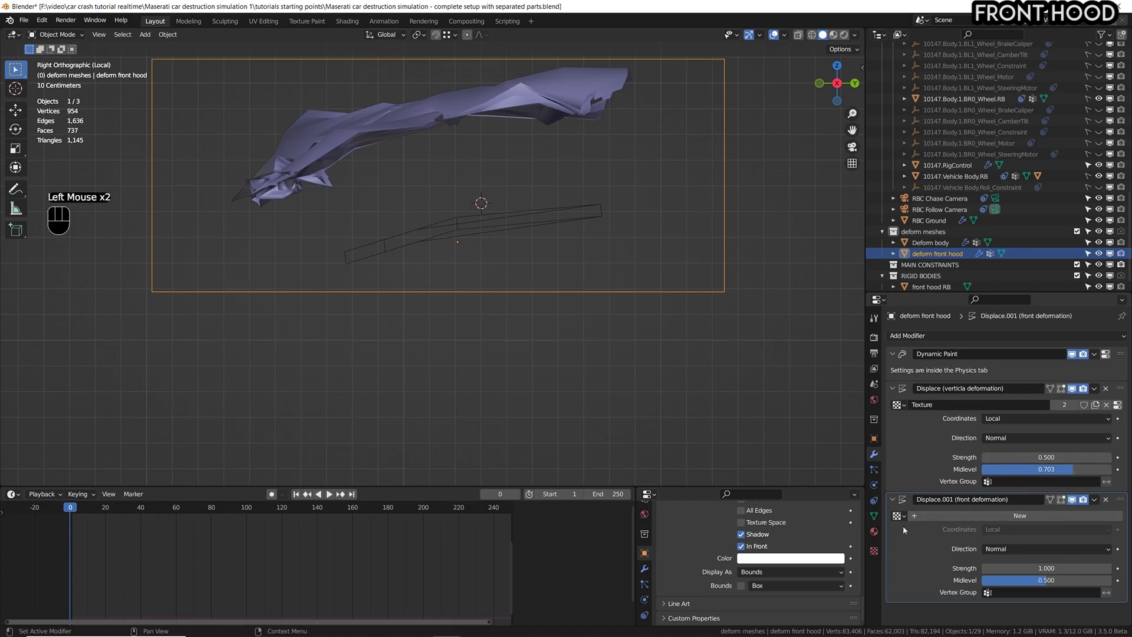
left_click(906, 516)
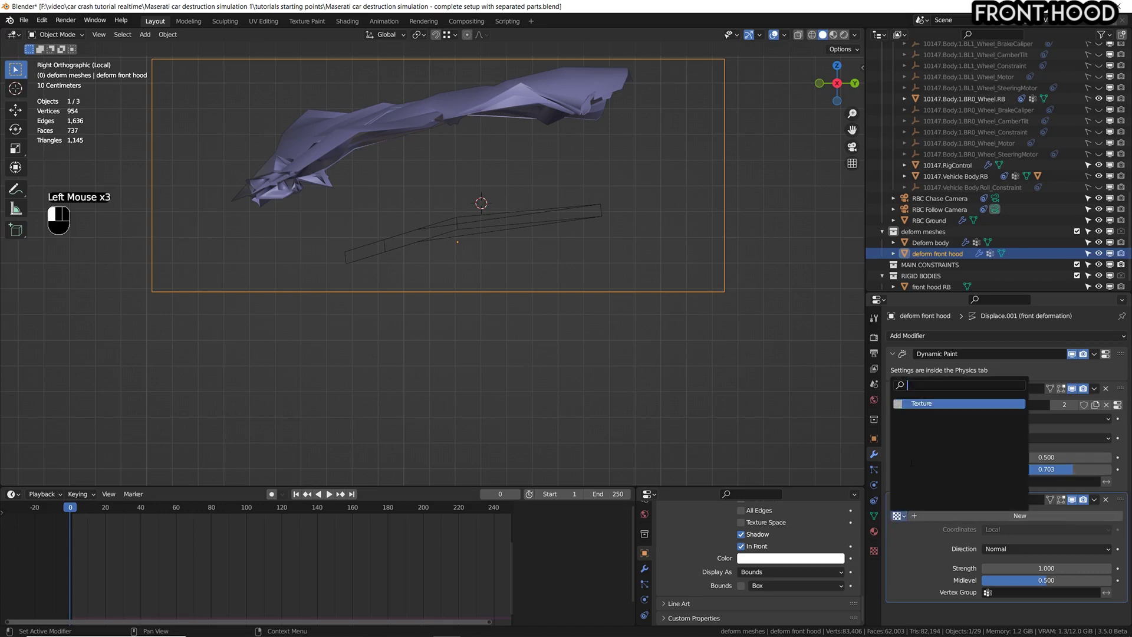
left_click(922, 404)
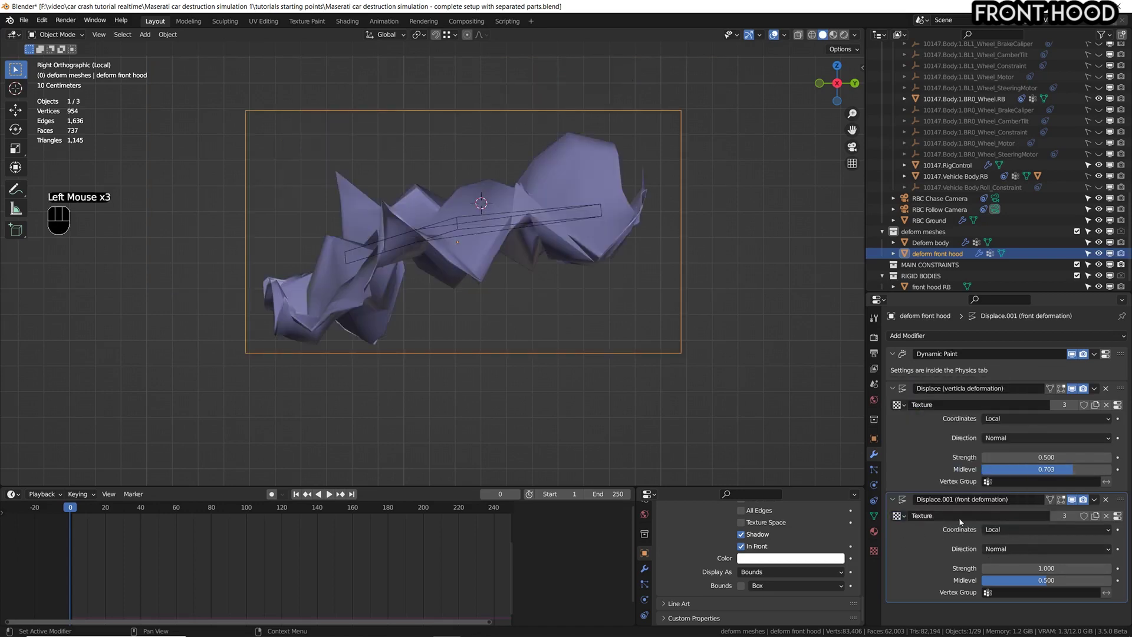
left_click(990, 549)
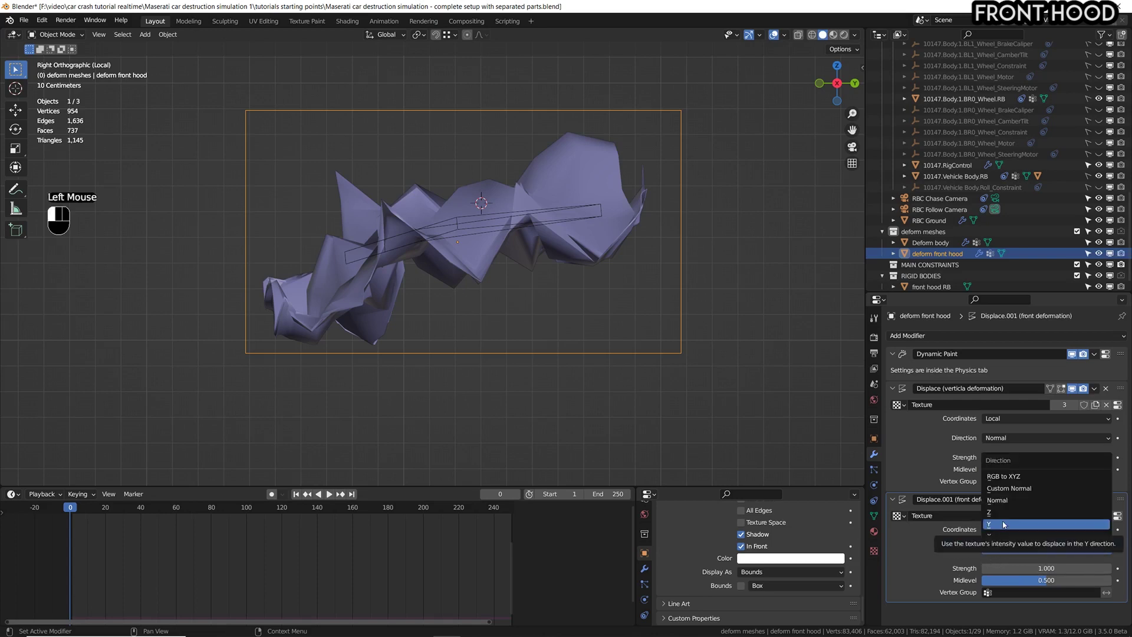
left_click(1000, 524)
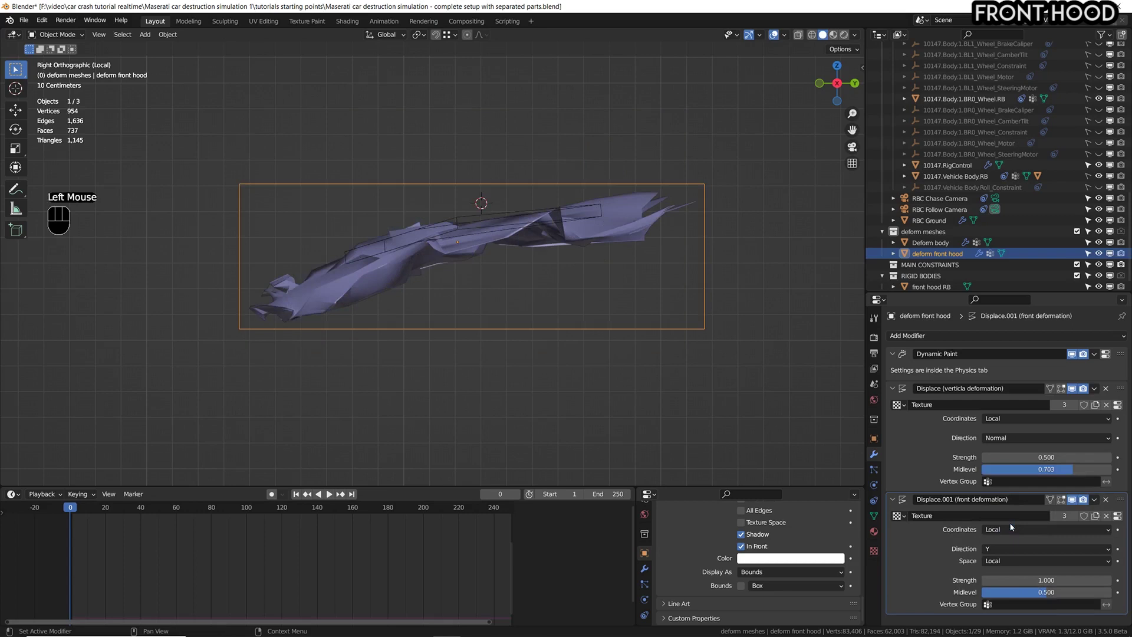
- Set the front deformation Displace strength to 0.730 and its midlevel to 0.182, checking the hood from the side
middle_click_drag(535, 199, 502, 216)
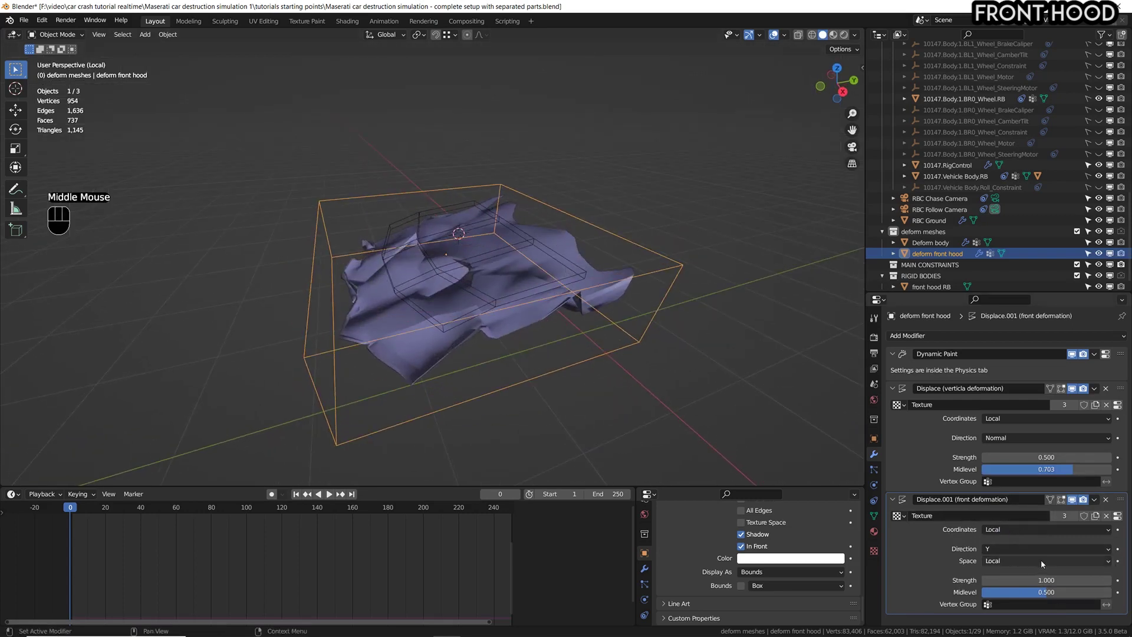
left_click_drag(1044, 580, 1006, 580, "shift")
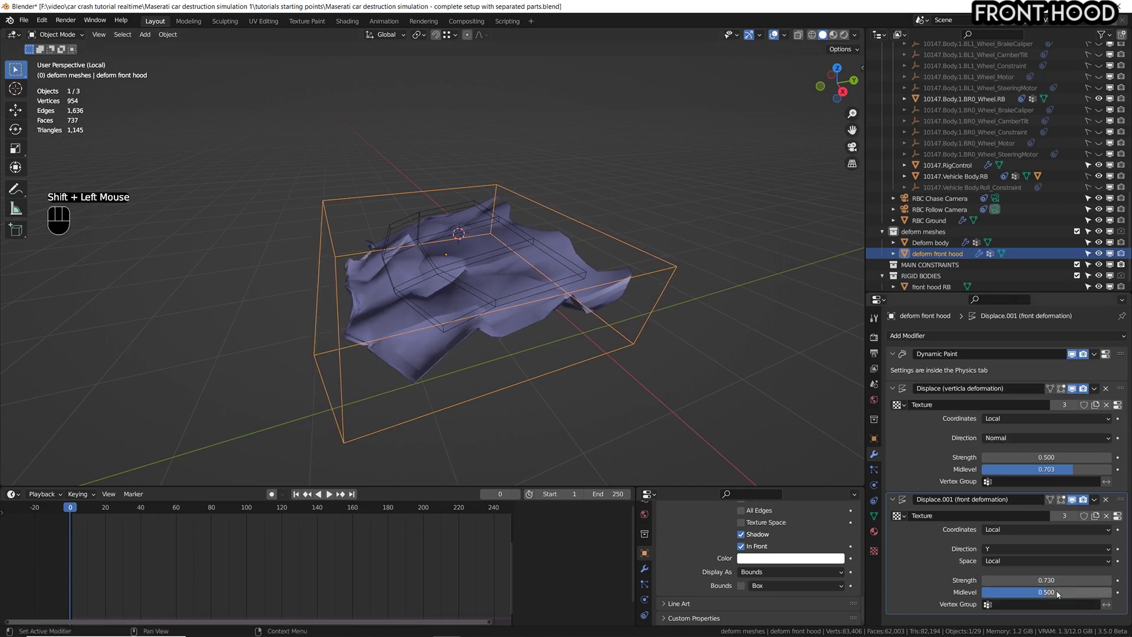
left_click(1024, 591)
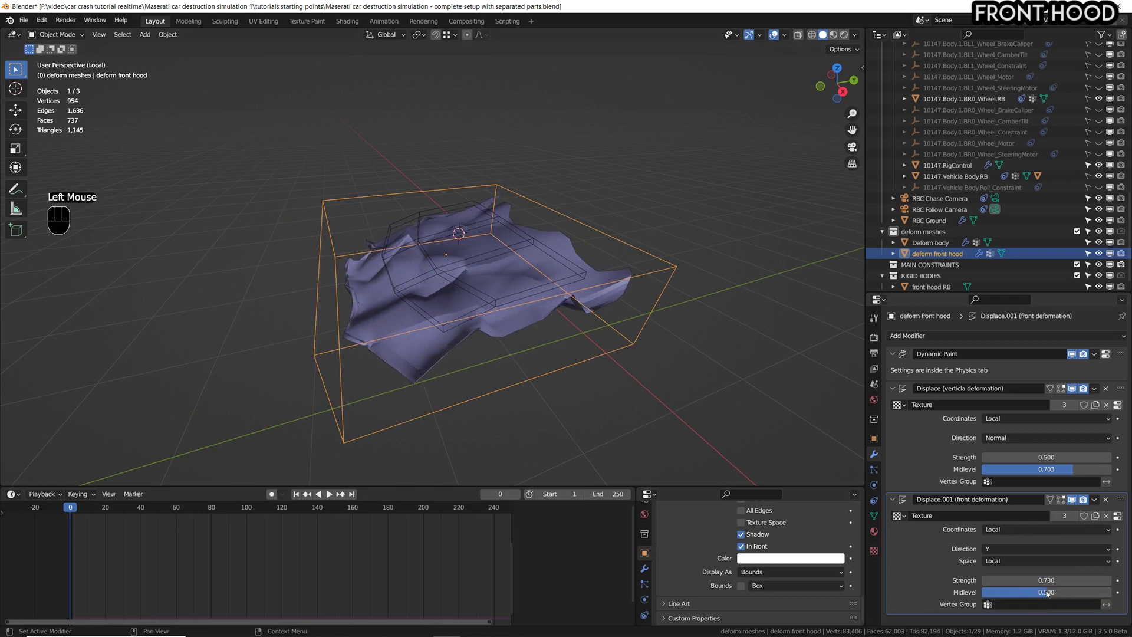
left_click_drag(1048, 592, 986, 592)
key("KP_3")
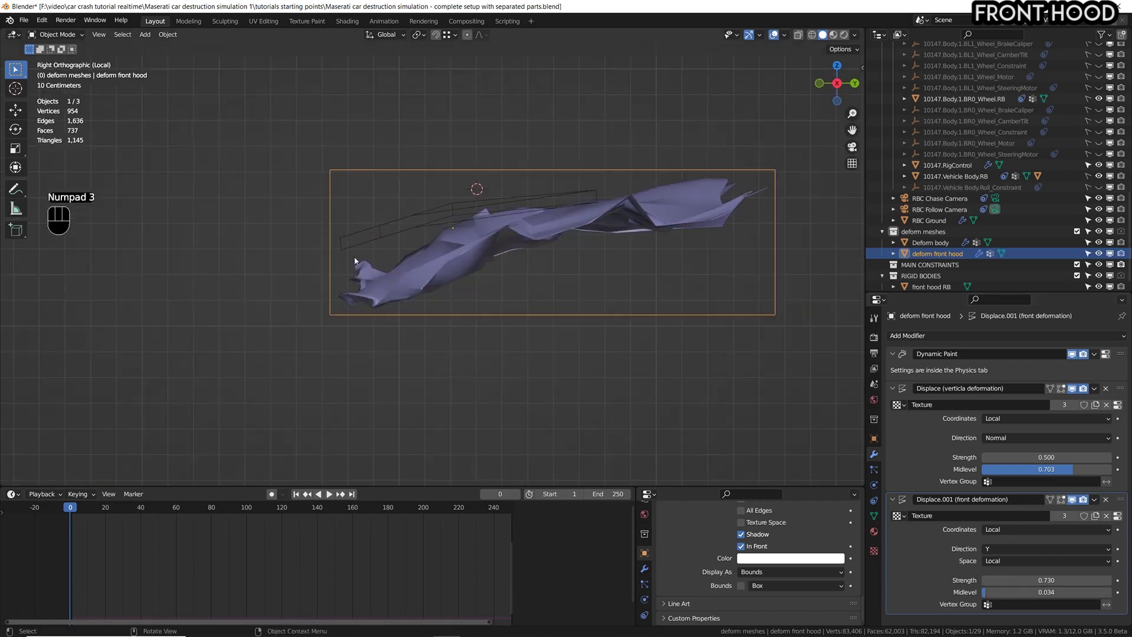
scroll(354, 260, "up", 2)
left_click(1038, 592)
left_click_drag(1037, 592, 1056, 592)
scroll(531, 247, "down", 2)
middle_click_drag(531, 253, 494, 183)
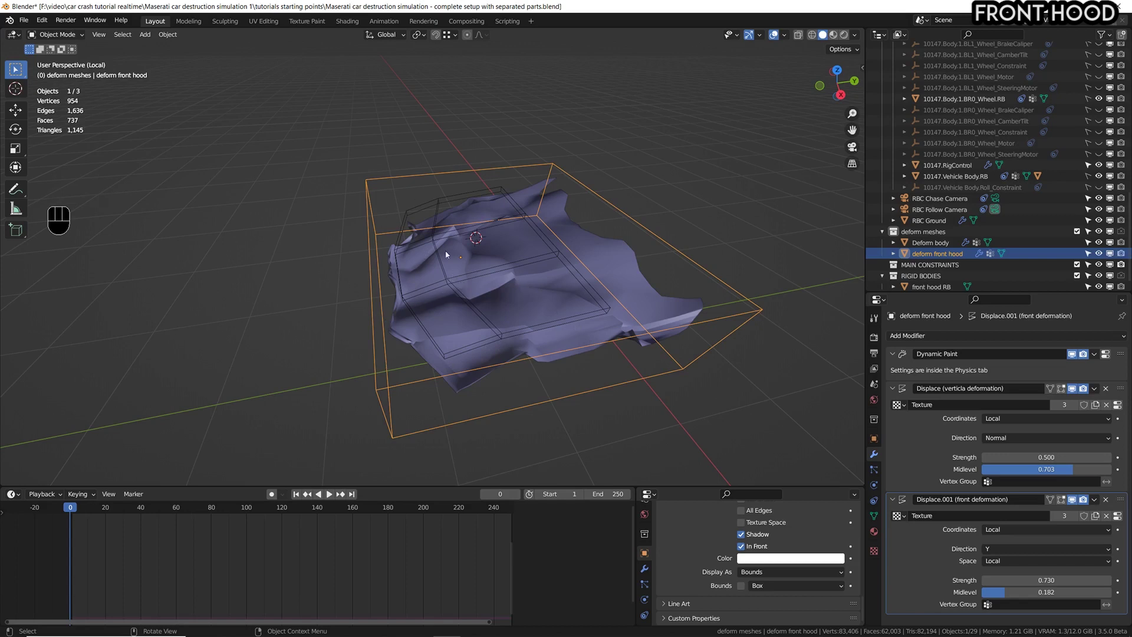
- With overlays temporarily hidden, set the front deformation strength to 0.780 and the vertical deformation strength to 0.480
key("shift+alt+z")
middle_click_drag(641, 345, 784, 354)
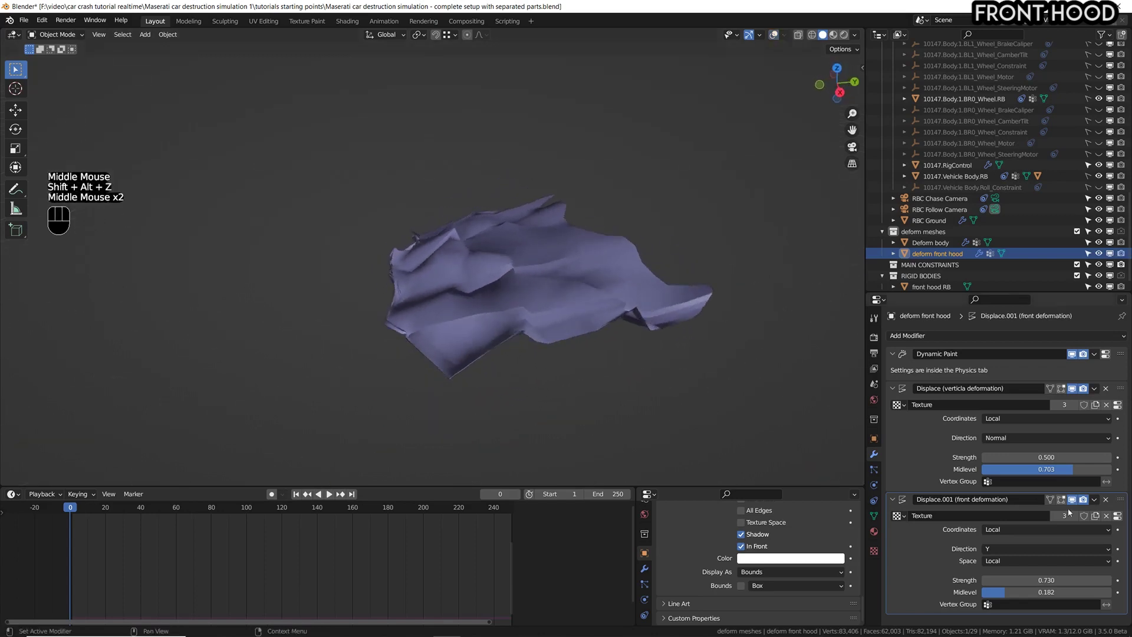
left_click_drag(1047, 580, 1046, 580, "shift")
left_click_drag(1046, 457, 1047, 457, "shift")
middle_click_drag(596, 321, 643, 316)
left_click_drag(1047, 457, 1026, 457, "shift")
middle_click_drag(519, 242, 519, 314, "alt")
middle_click_drag(519, 313, 662, 366)
scroll(450, 321, "down", 1)
key("shift+alt+z")
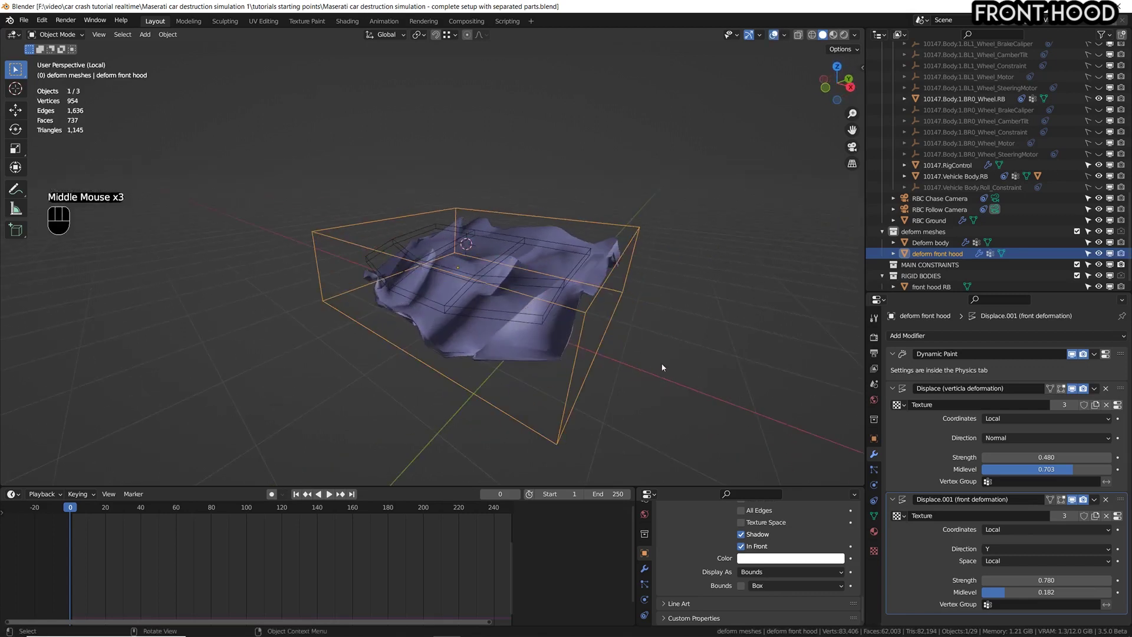
- Assign the dp_weight vertex group to both Displace modifiers of the deform front hood
middle_click_drag(731, 280, 706, 308)
scroll(706, 308, "down", 1)
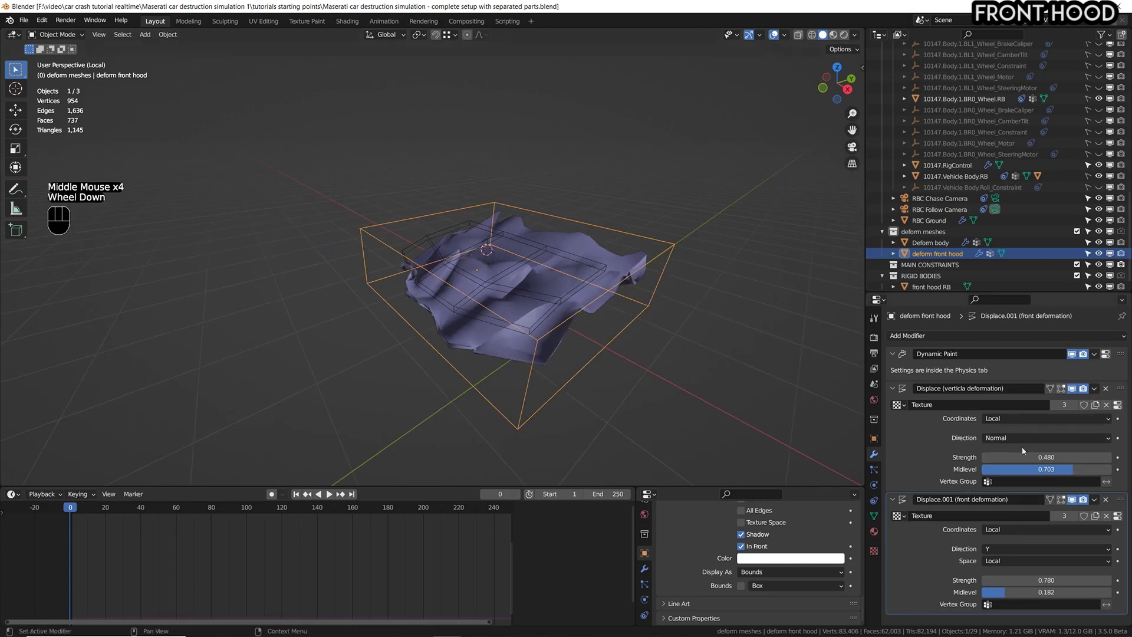
left_click(1012, 481)
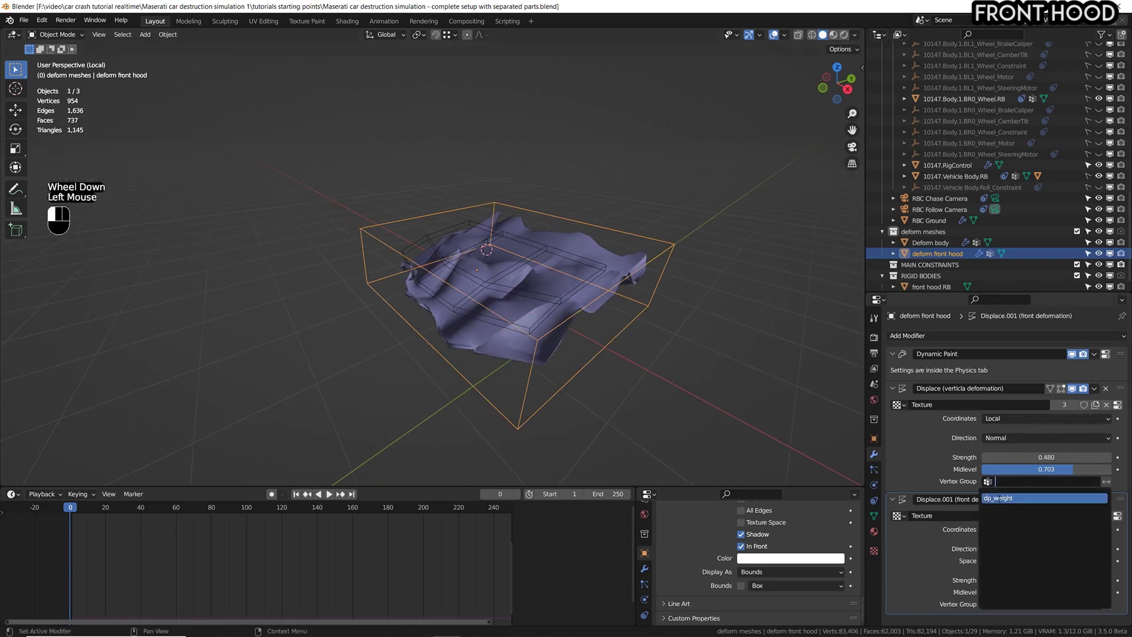
left_click(1018, 500)
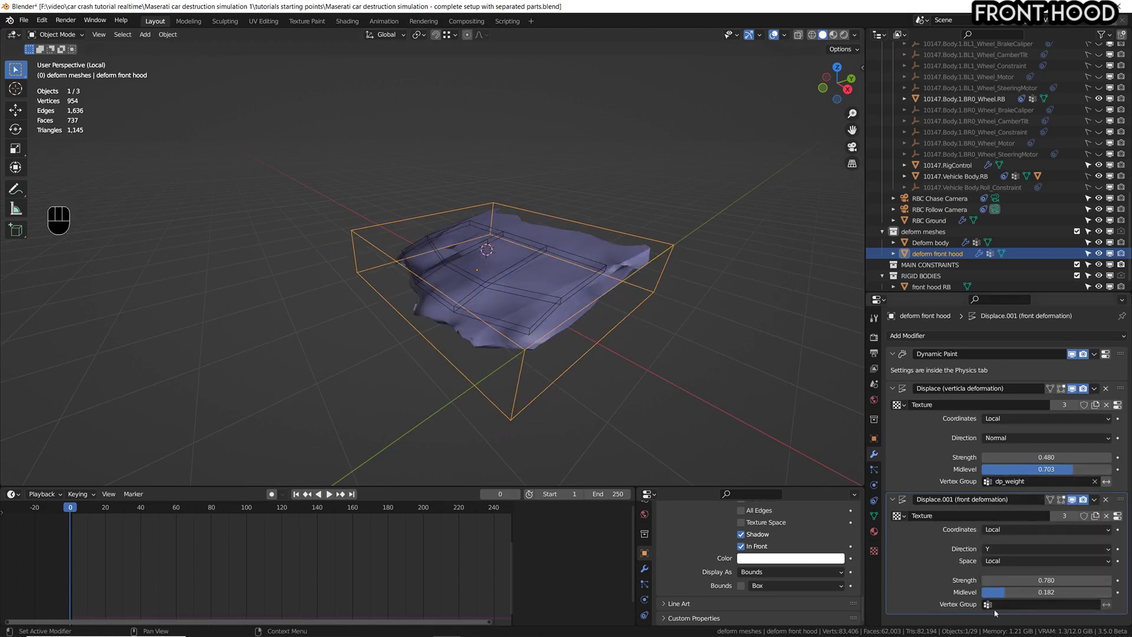
left_click(1014, 604)
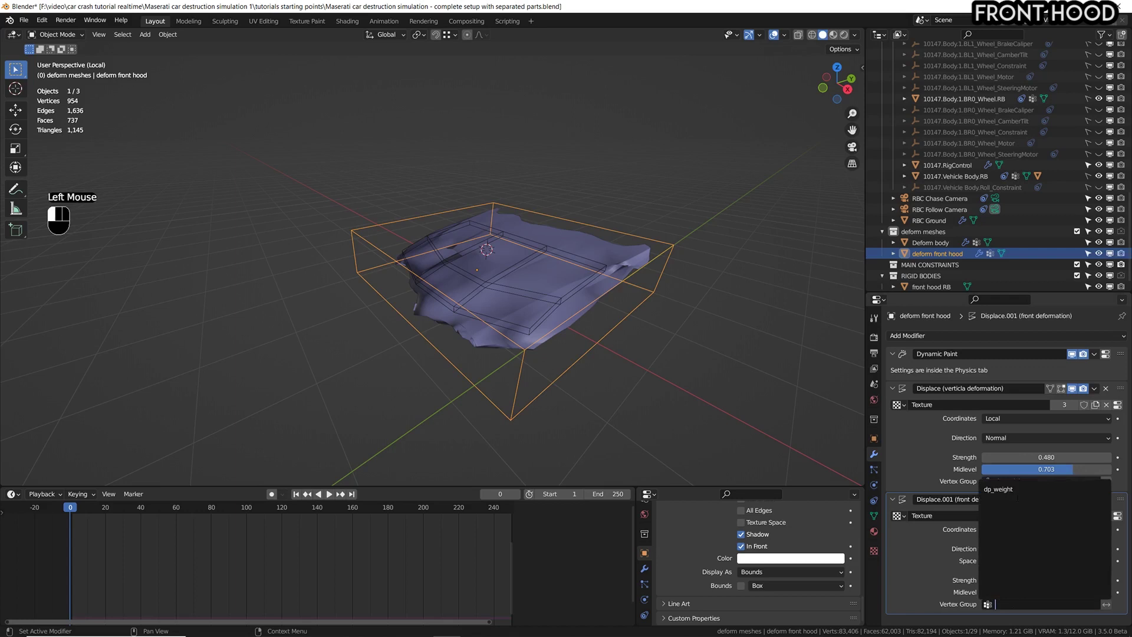
left_click(1010, 489)
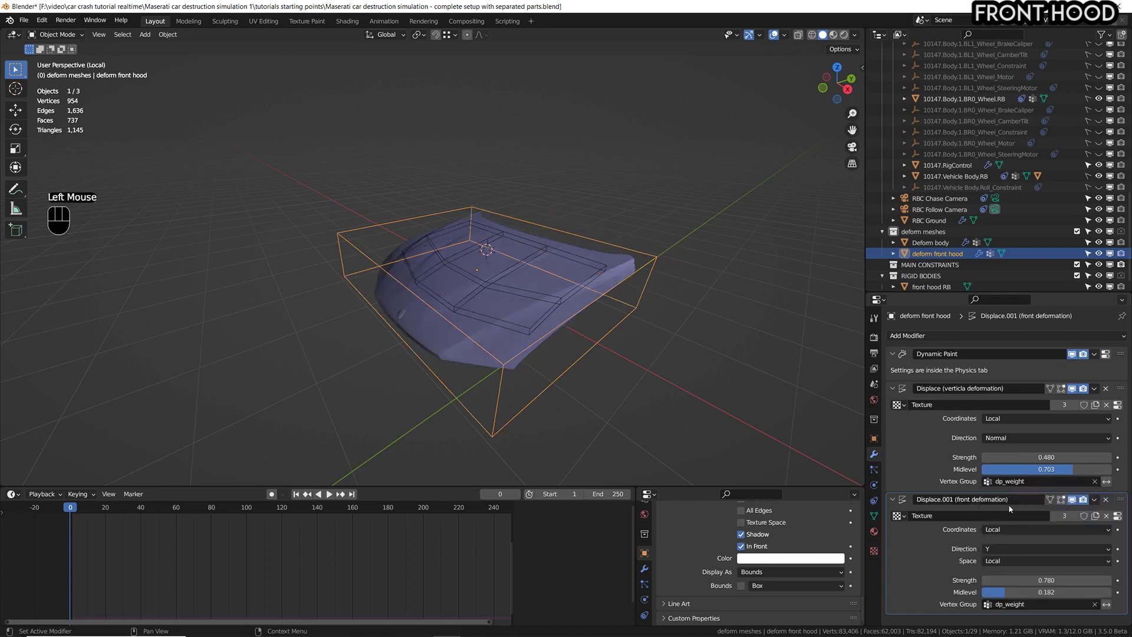
- Collapse the Dynamic Paint and both Displace modifiers, and save the file
left_click(891, 388)
left_click(896, 403)
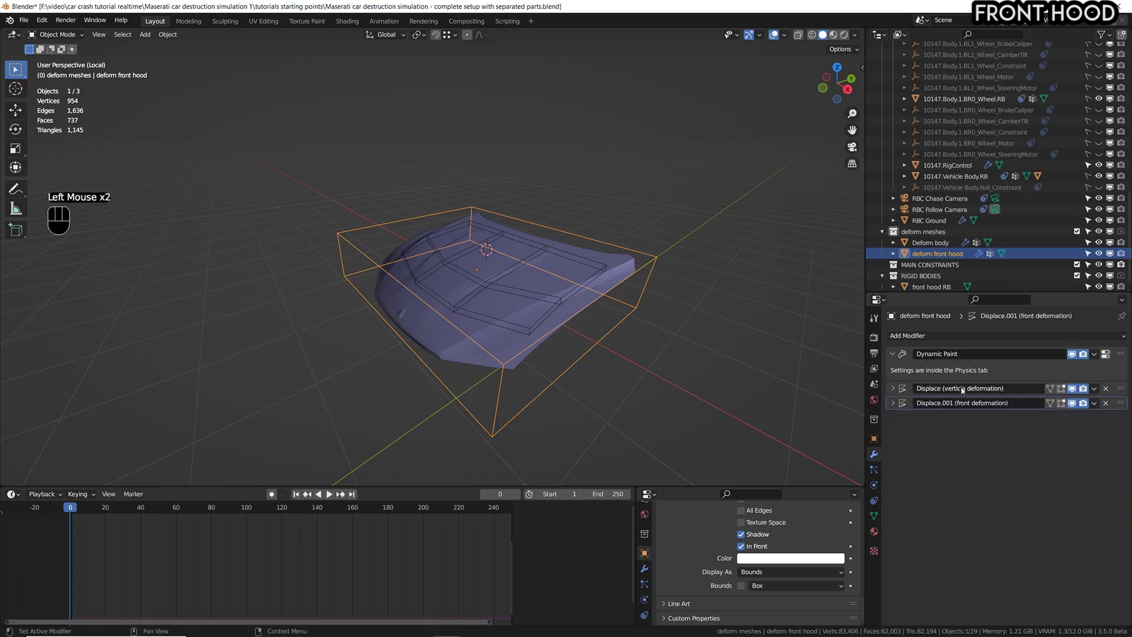
left_click(893, 354)
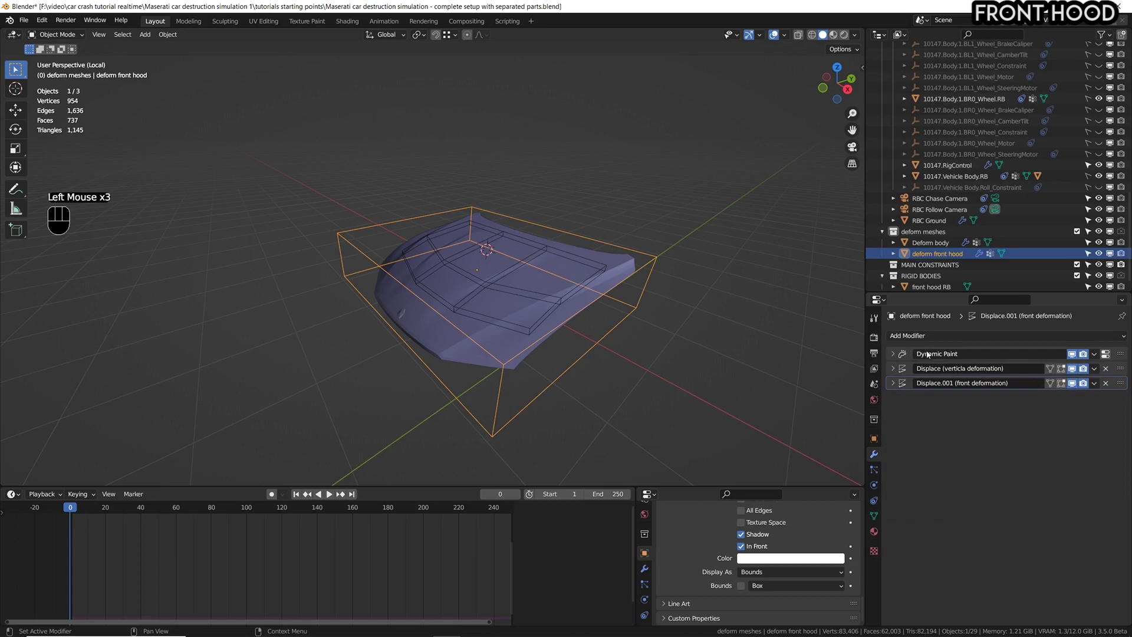
key("ctrl+s")
- Add a Single Arrow empty to the MAIN CONSTRAINTS collection, starting from the top orthographic view
middle_click_drag(519, 260, 457, 334)
key("KP_7")
scroll(590, 283, "down", 1)
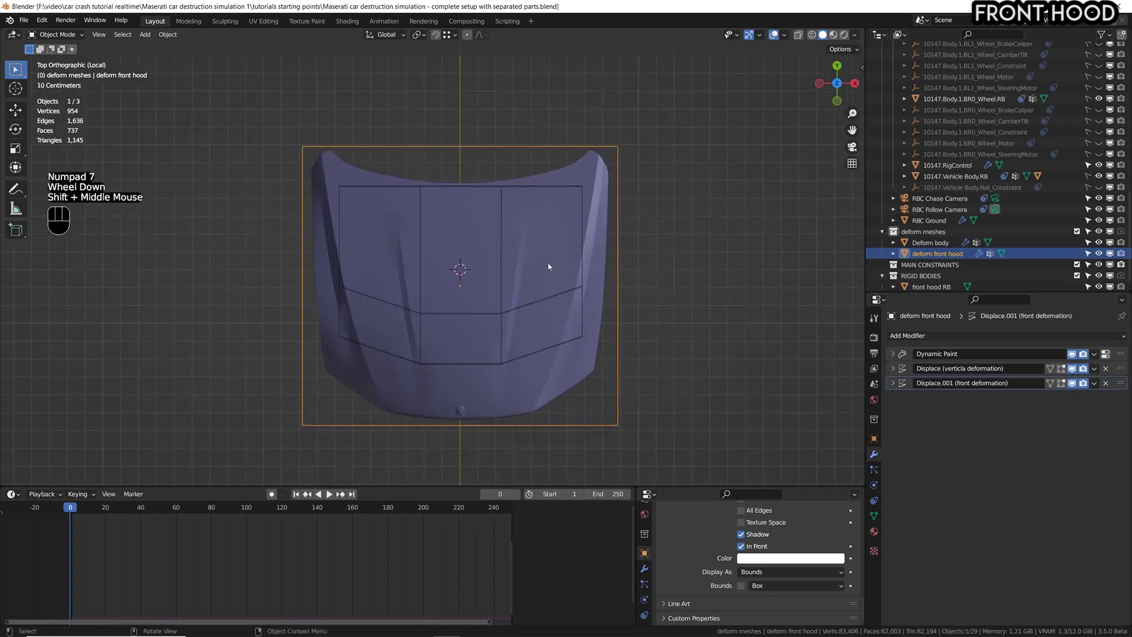
left_click(943, 265)
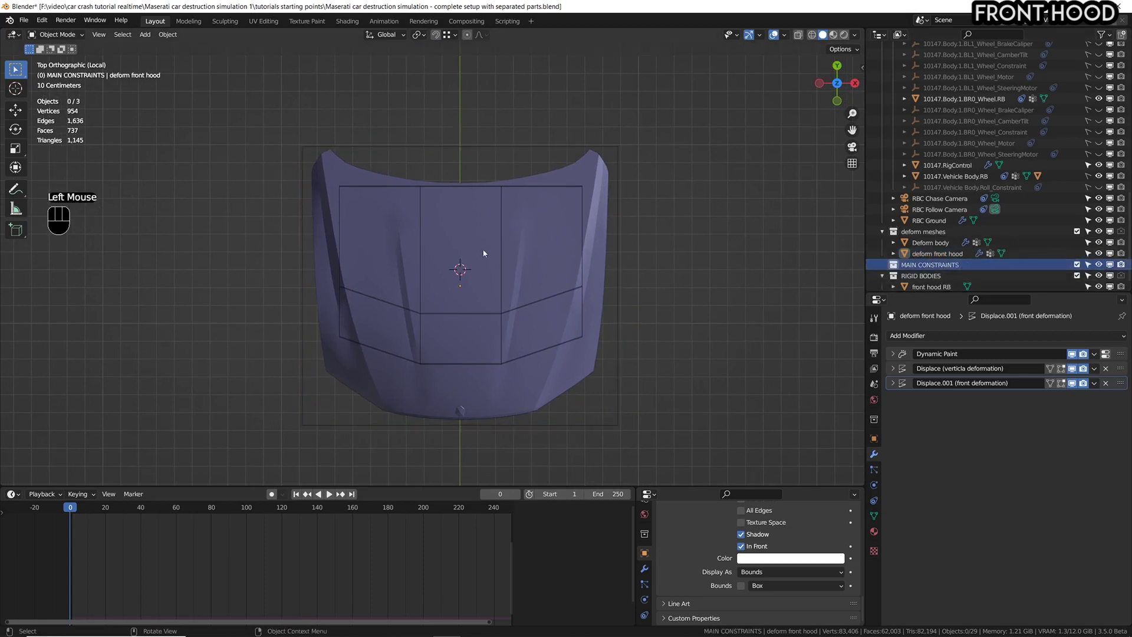
key("shift+a")
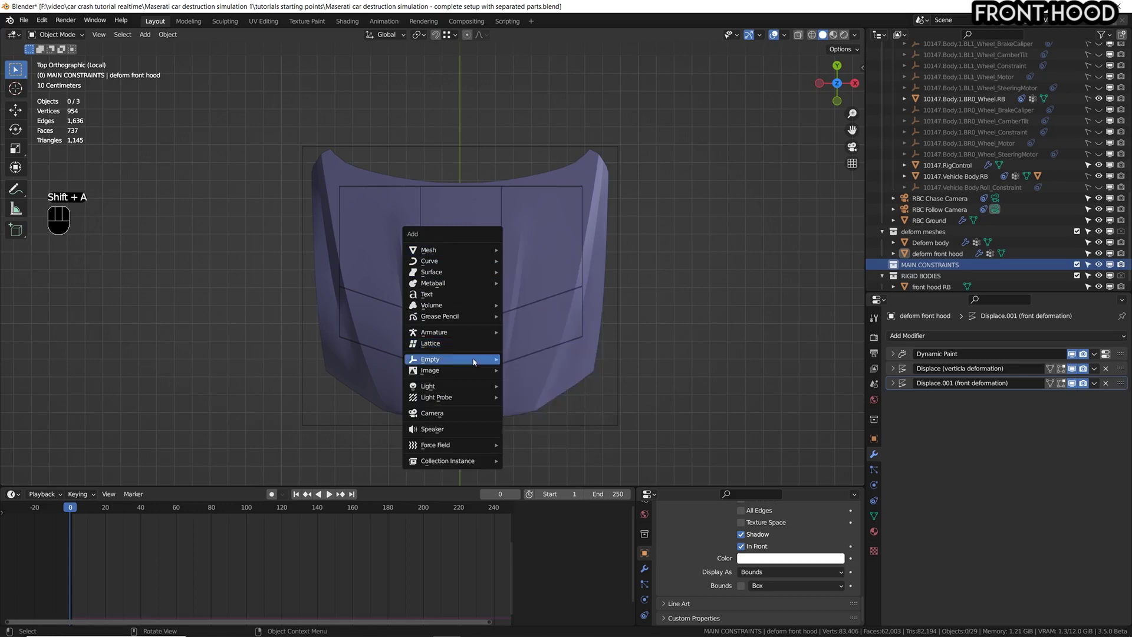
mouse_move(472, 359)
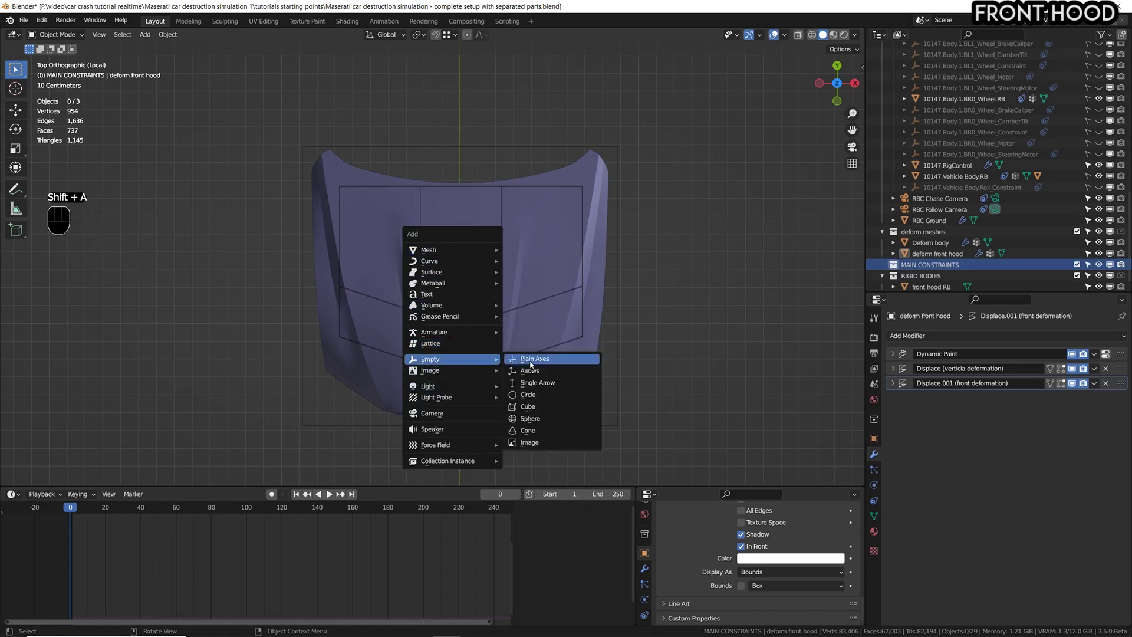
left_click(554, 383)
middle_click_drag(587, 338, 457, 296)
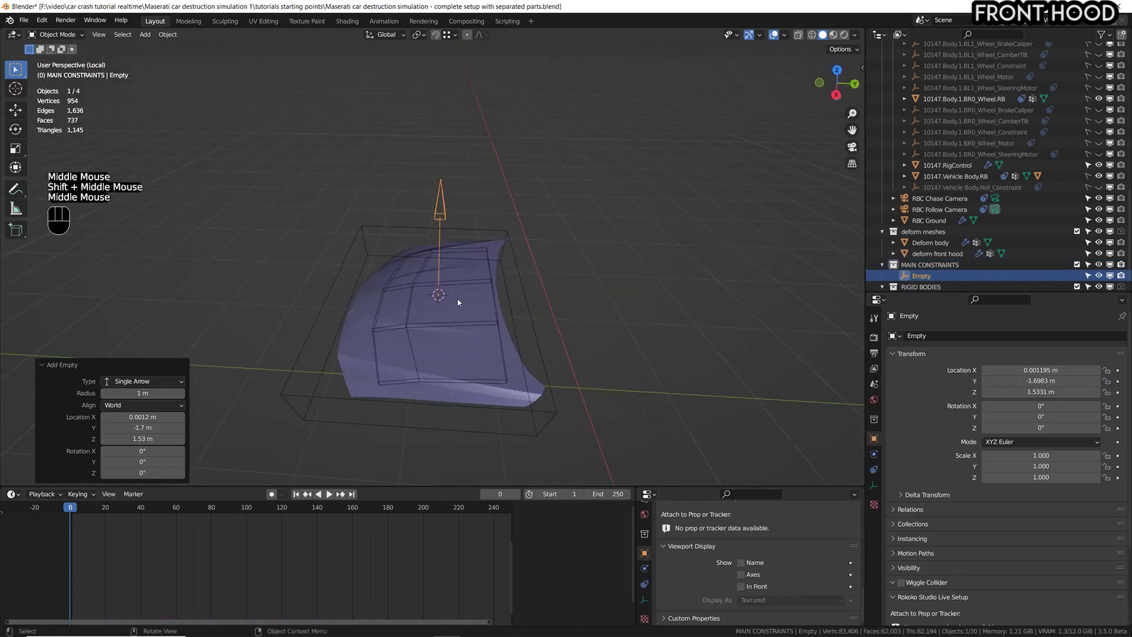
- In top view, move the arrow empty about 0.63 m along Y to the middle of the hood's rear edge
key("KP_7")
key("g")
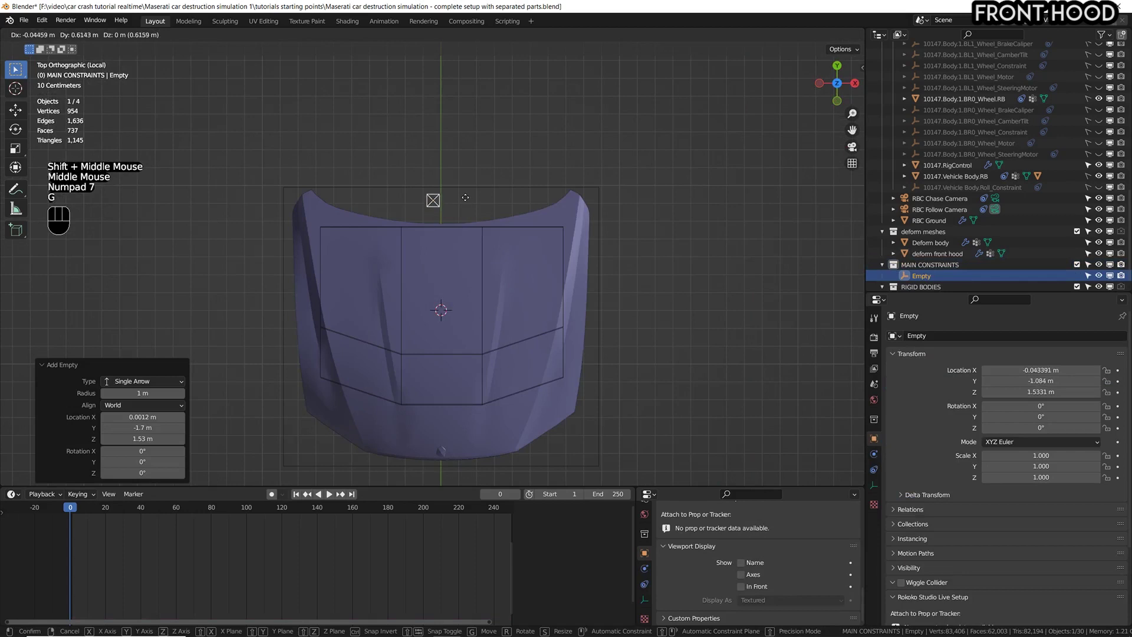
left_click(472, 191)
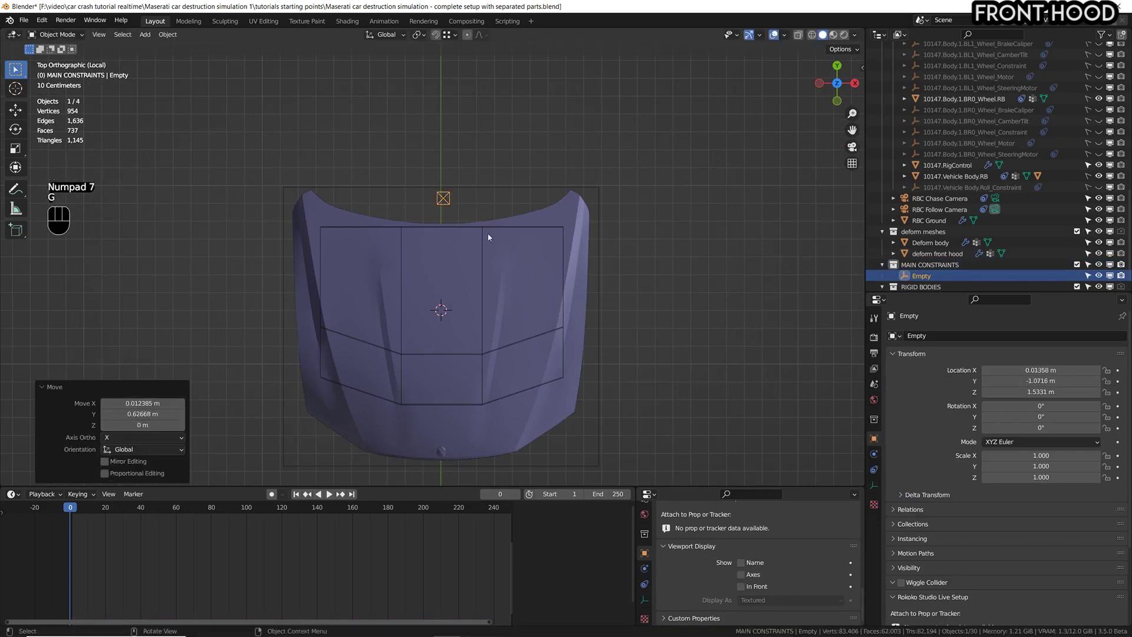
- In the right orthographic view, annotate a temporary stroke from the hood up toward the arrow empty's tip
key("KP_3")
mouse_move(578, 202)
middle_mouse_down("shift")
mouse_move(594, 308)
mouse_move(585, 379)
middle_mouse_up("shift")
scroll(585, 379, "up", 3)
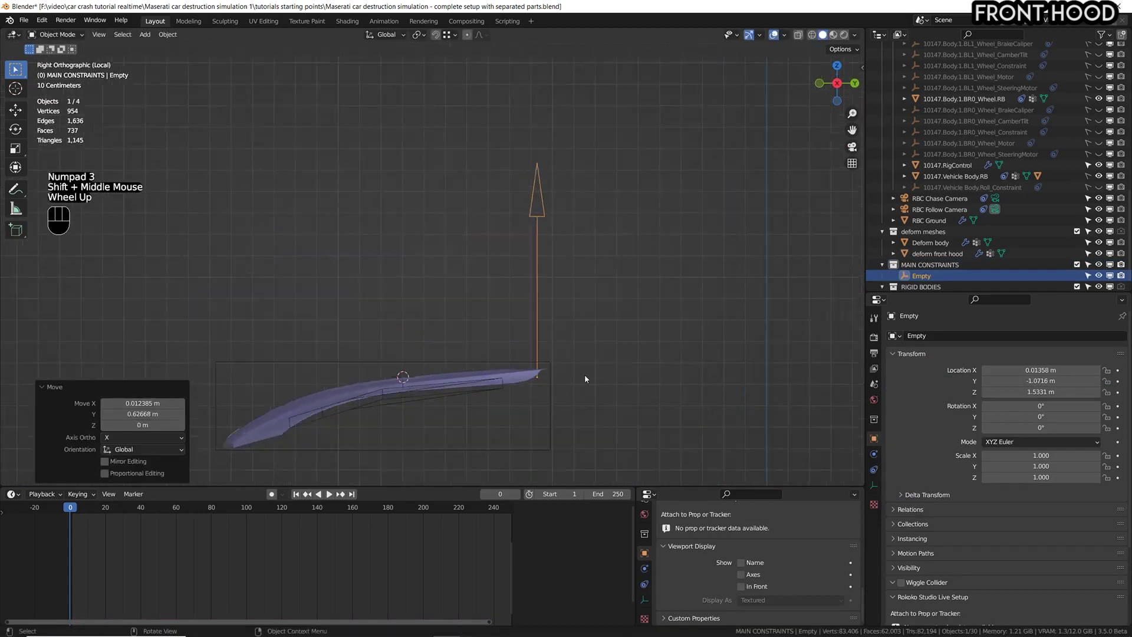
left_click(16, 189)
key("ctrl+z")
middle_click_drag(557, 193, 581, 207)
key("KP_3")
mouse_move(321, 389)
left_mouse_down()
mouse_move(353, 226)
mouse_move(518, 131)
left_mouse_up()
- In a maximized side view, move the arrow empty about -0.025 m in Y and 0.011 m in Z at the hood's rear edge
middle_click_drag(517, 132, 737, 513, "shift")
scroll(737, 513, "down", 1, "shift")
key("ctrl+space")
key("g")
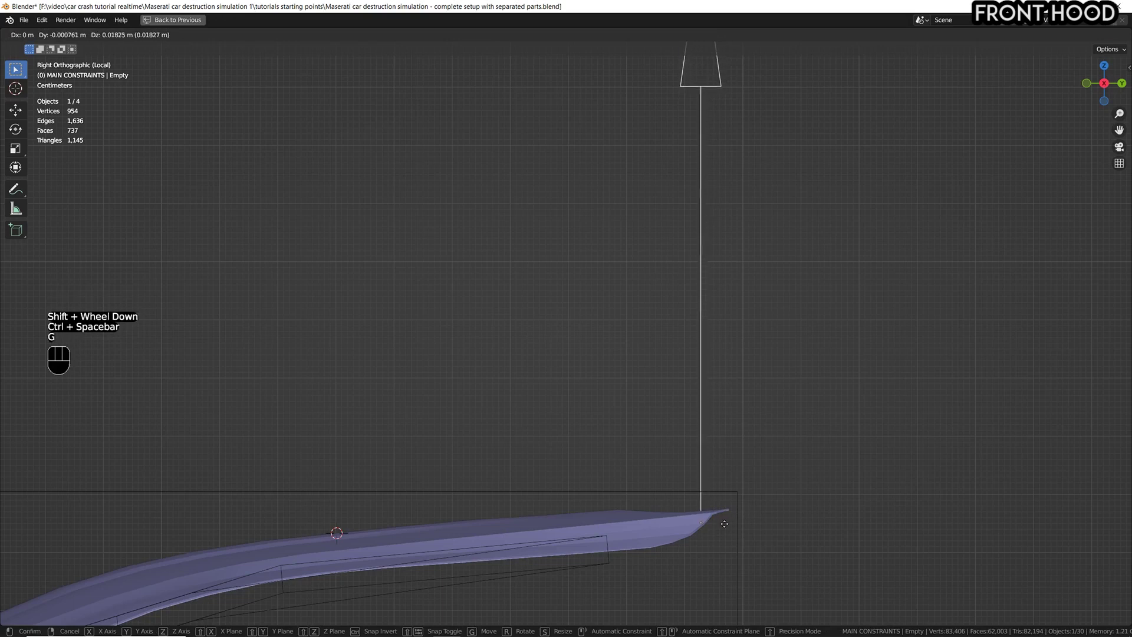
left_click(711, 528)
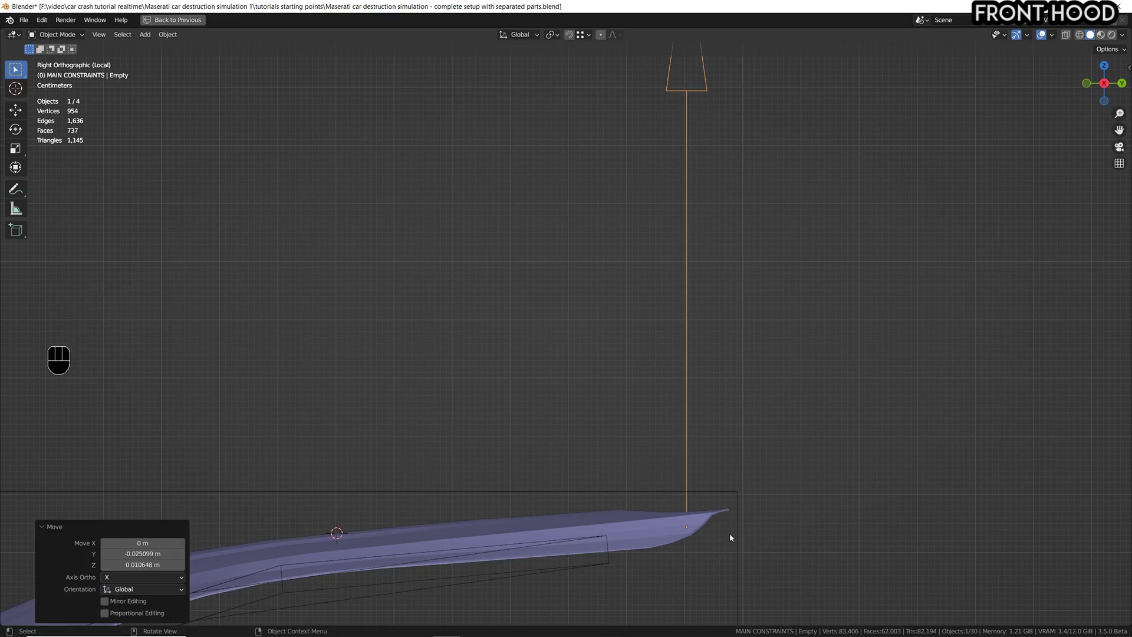
- Save the blend file and return from the maximized side view to the full workspace layout
scroll(777, 499, "down", 2)
middle_click_drag(747, 477, 519, 311, "shift")
scroll(742, 427, "down", 1)
scroll(822, 423, "down", 1)
scroll(821, 419, "down", 1)
key("ctrl+s")
key("ctrl+space")
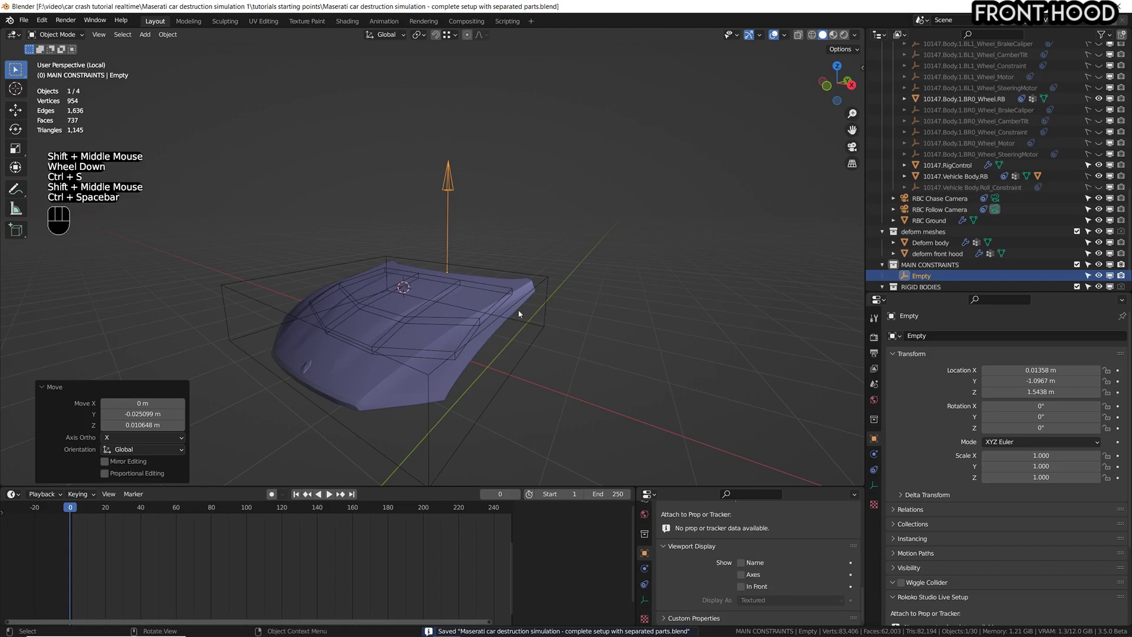
middle_click_drag(459, 213, 471, 228)
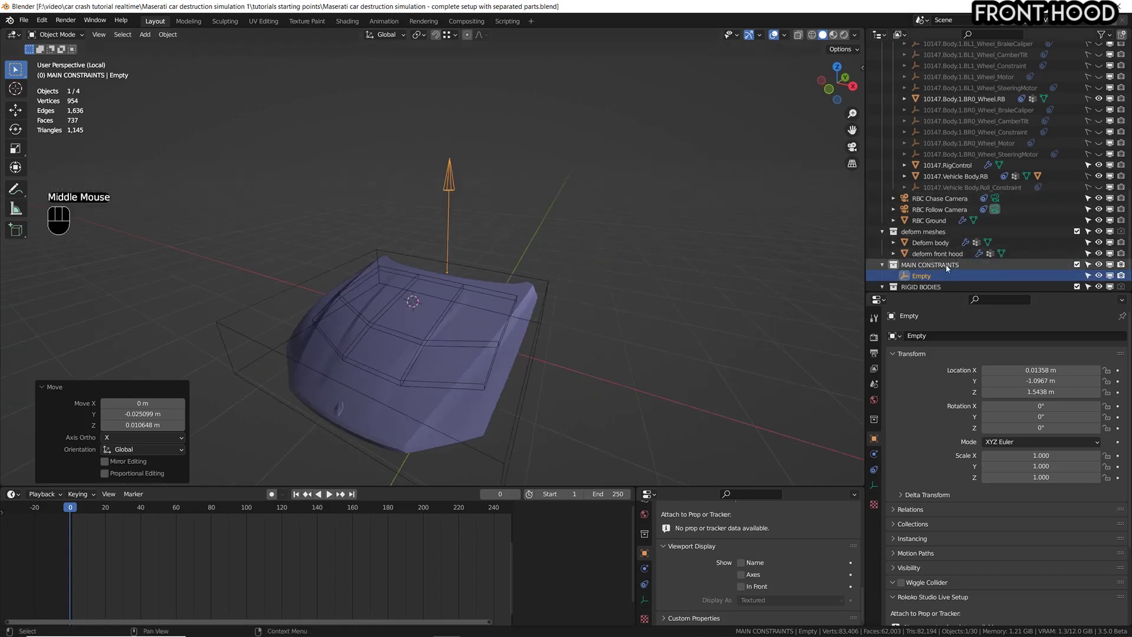
- Turn on In Front display for the arrow empty at the hood's rear edge
left_click(873, 453)
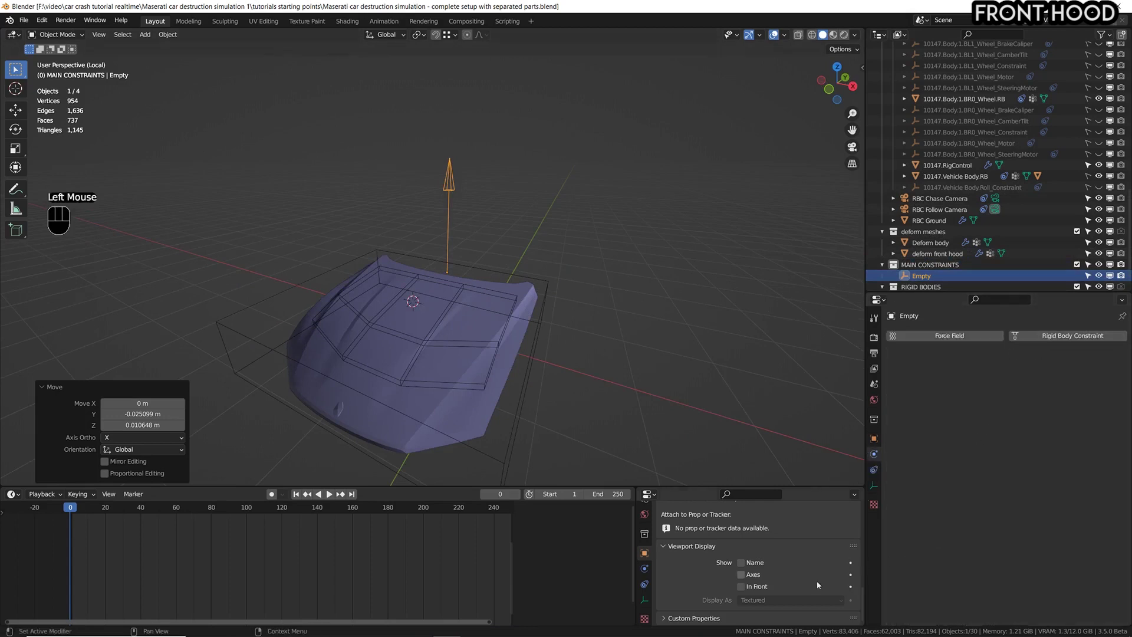
left_click(741, 587)
mouse_move(636, 397)
middle_mouse_down()
mouse_move(615, 348)
mouse_move(637, 318)
mouse_move(687, 327)
mouse_move(610, 377)
mouse_move(637, 377)
middle_mouse_up()
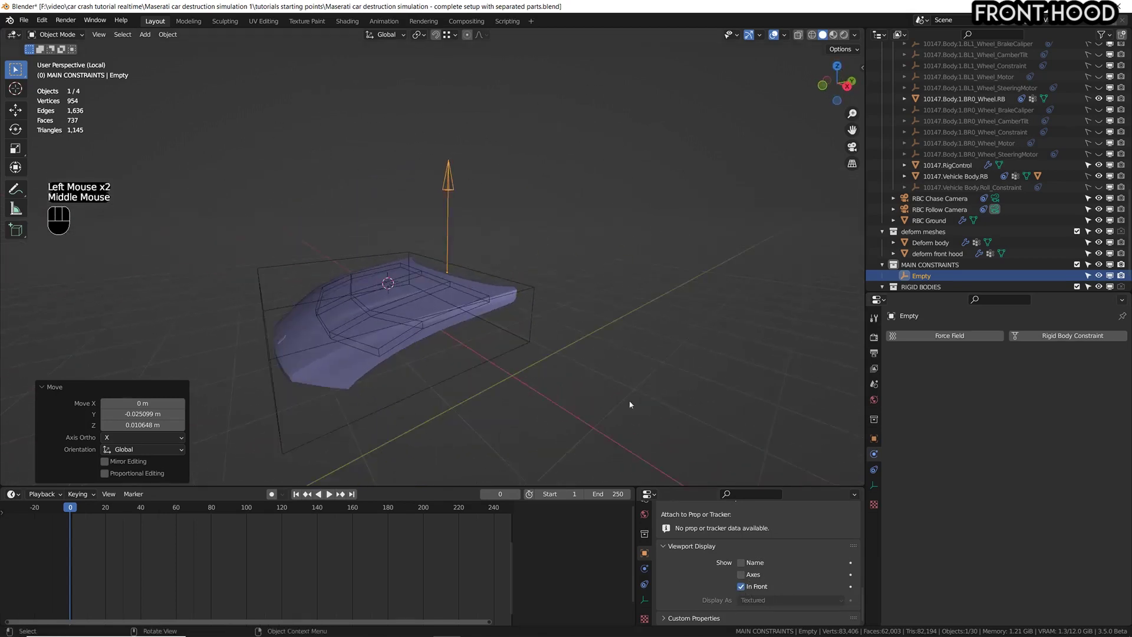
middle_click_drag(647, 297, 679, 318)
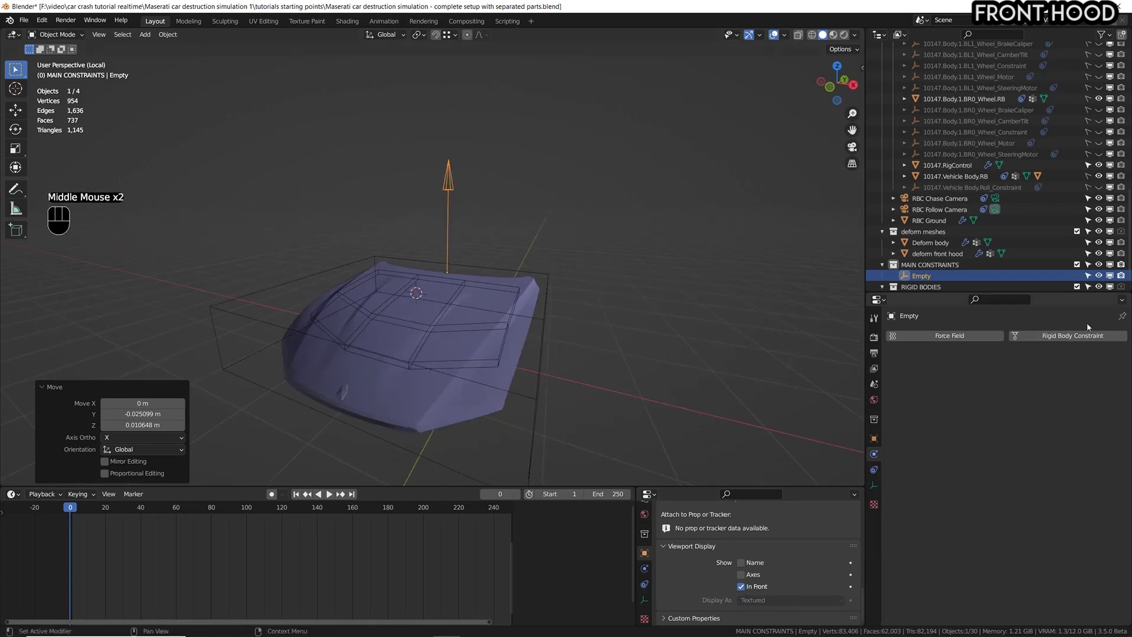
- Add a rigid body constraint to the arrow empty and set its type to Generic
left_click(1068, 336)
left_click_drag(1063, 295, 1038, 203)
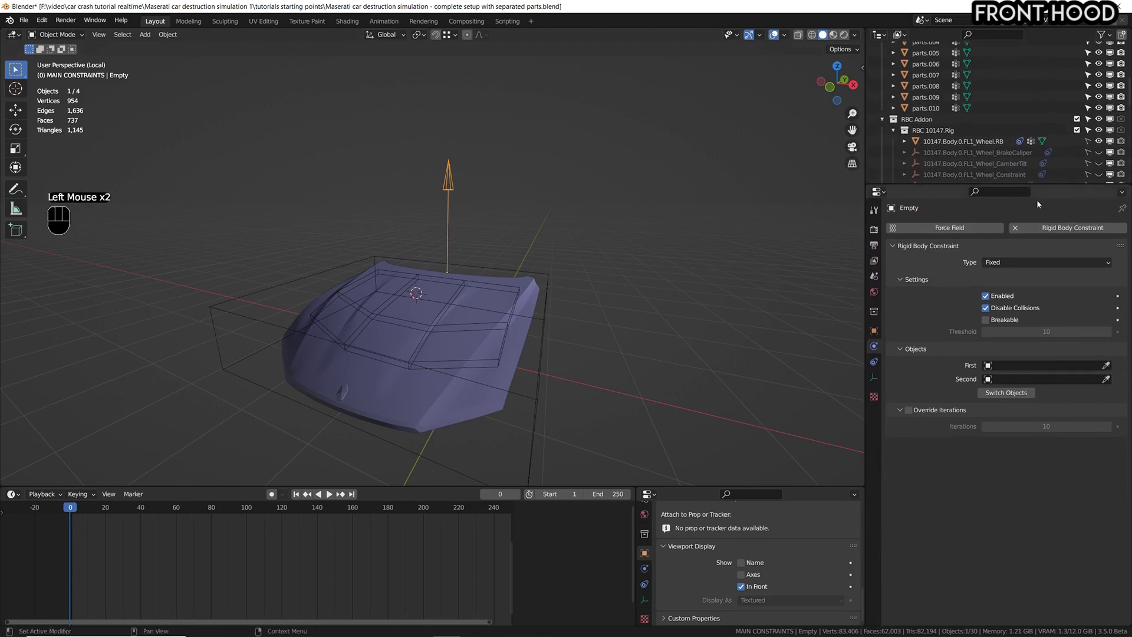
left_click(1041, 263)
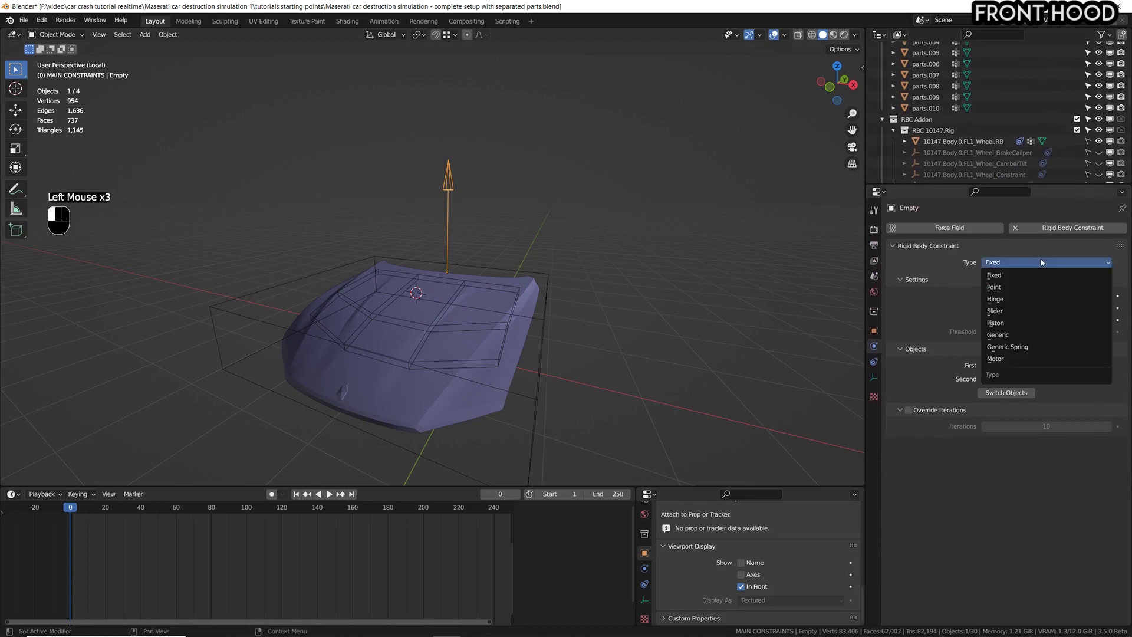
left_click(1033, 336)
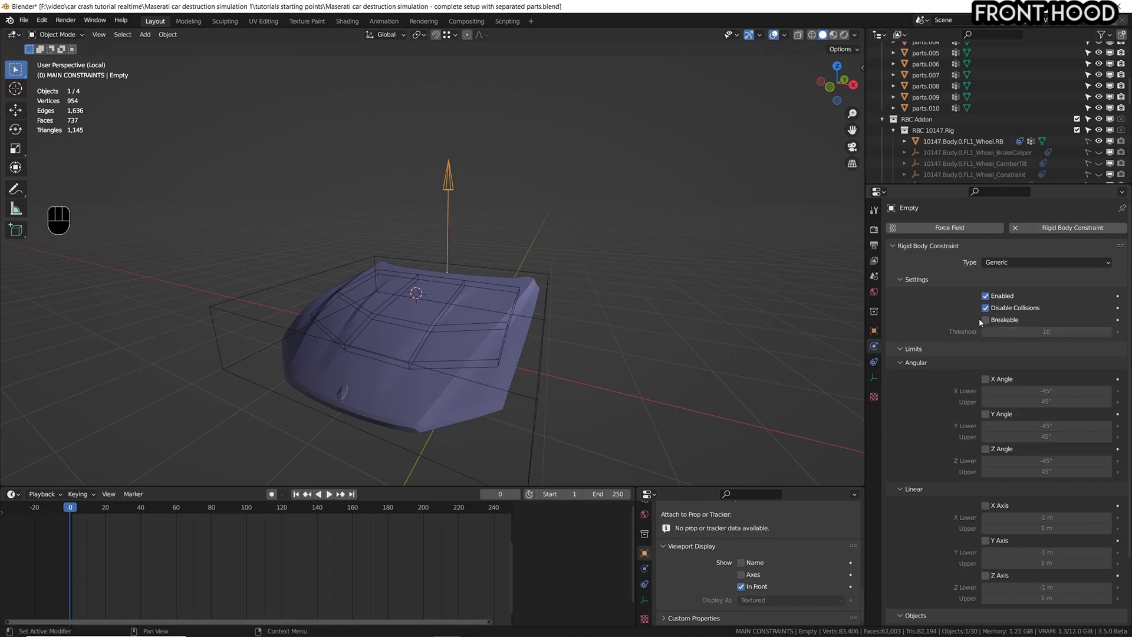
- Make the Generic constraint breakable with a threshold of 1000
left_click(985, 320)
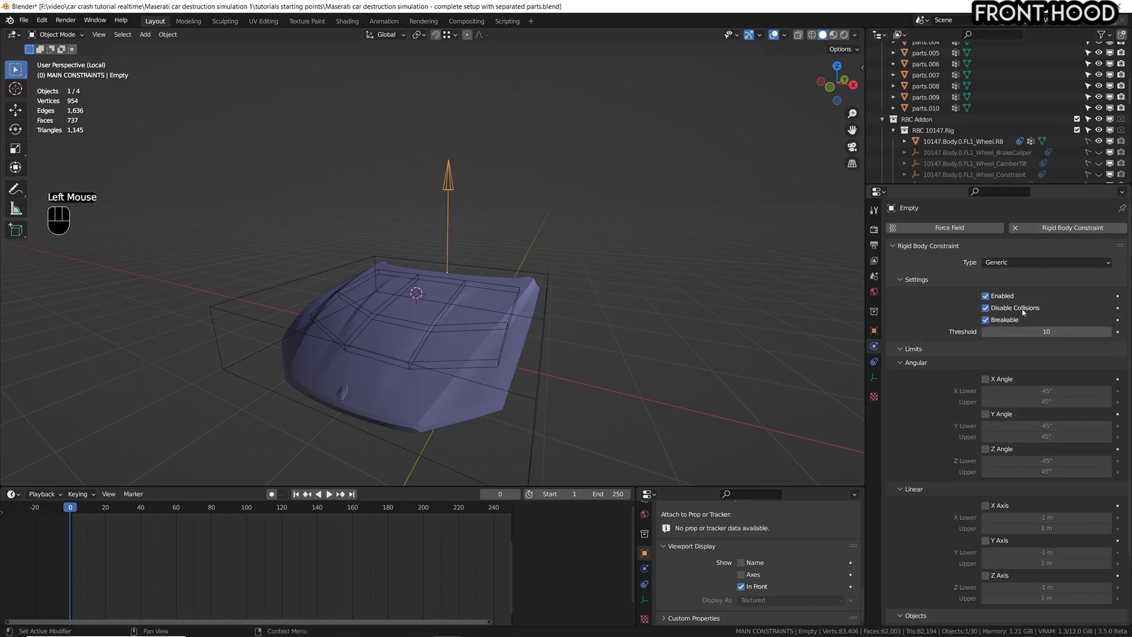
left_click(1068, 332)
double_click(1056, 335)
type("1")
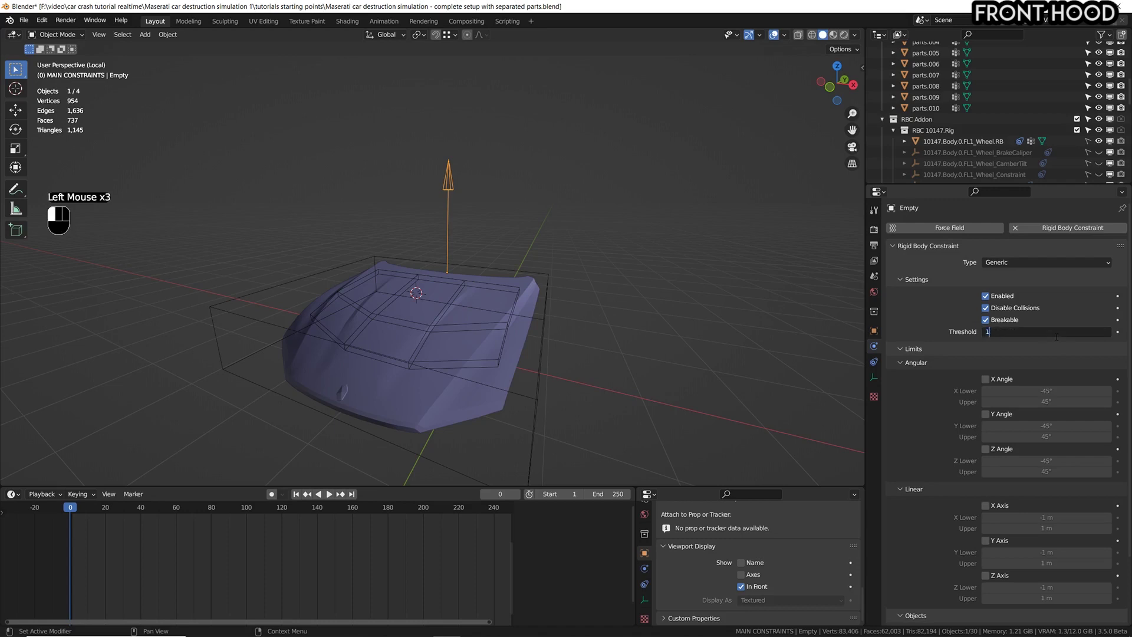
type("000")
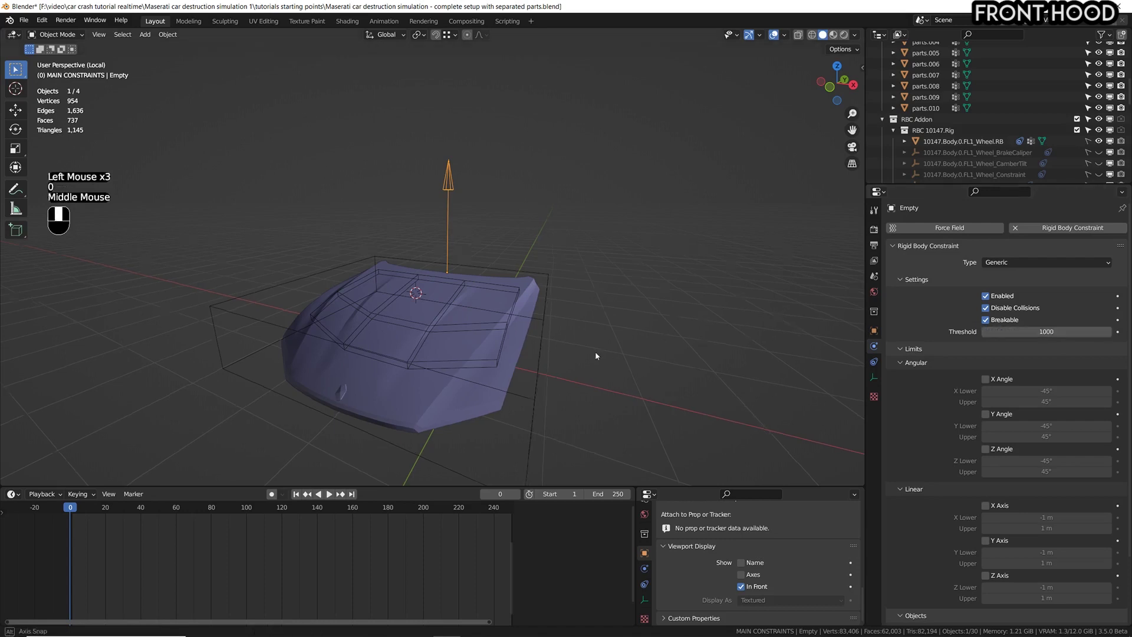
middle_click_drag(595, 352, 548, 358)
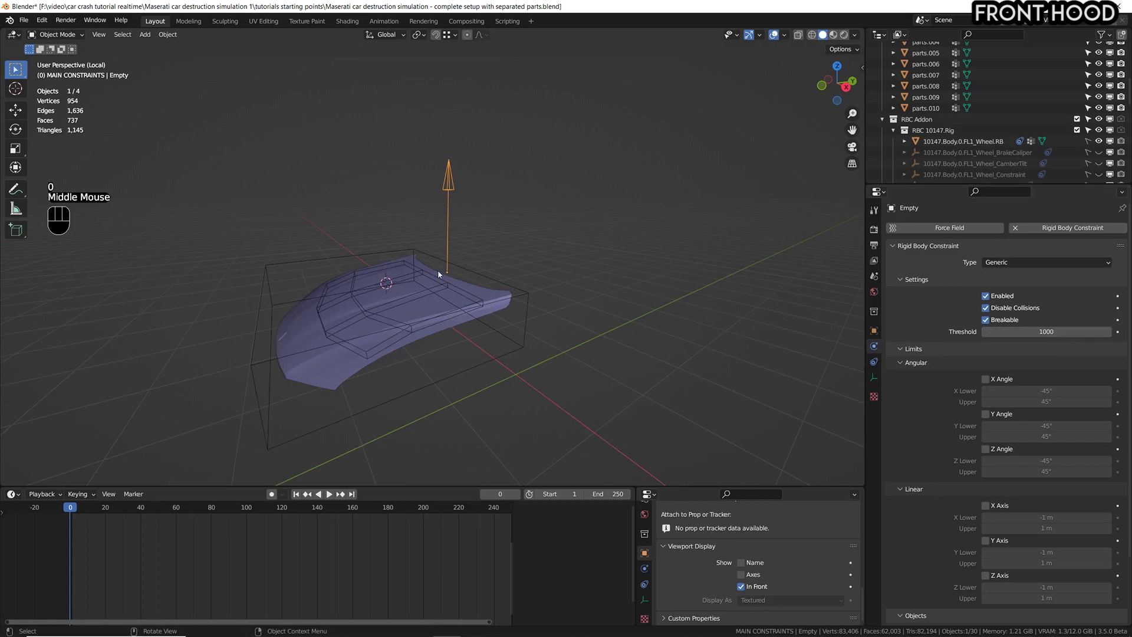
- Enable the X, Y and Z angular limits on the hood constraint
scroll(946, 462, "down", 3)
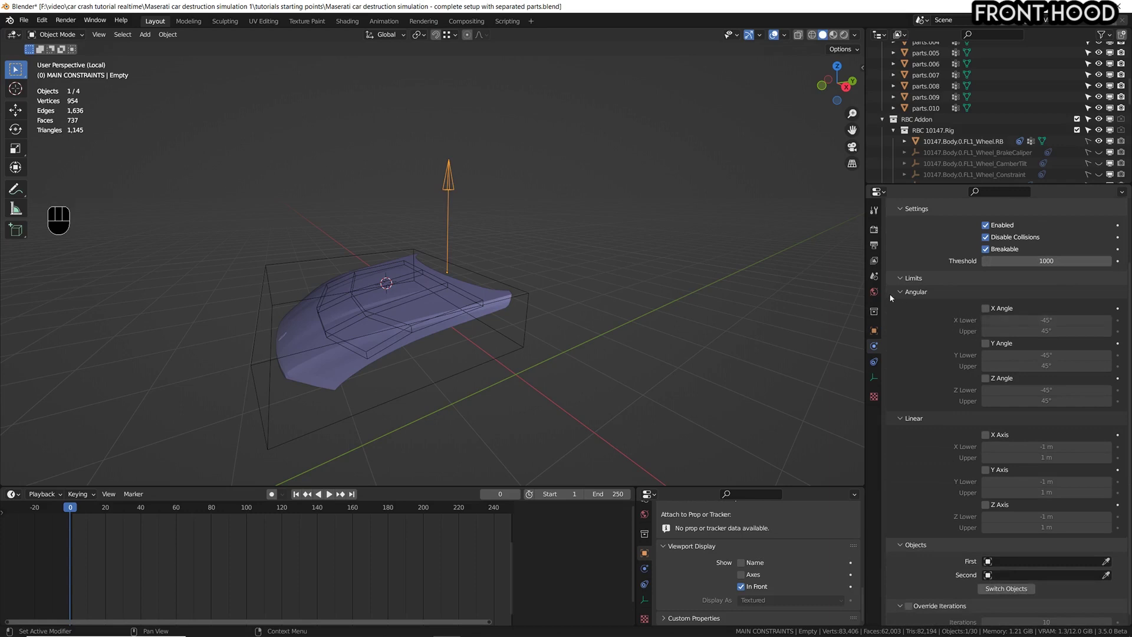
left_click(985, 308)
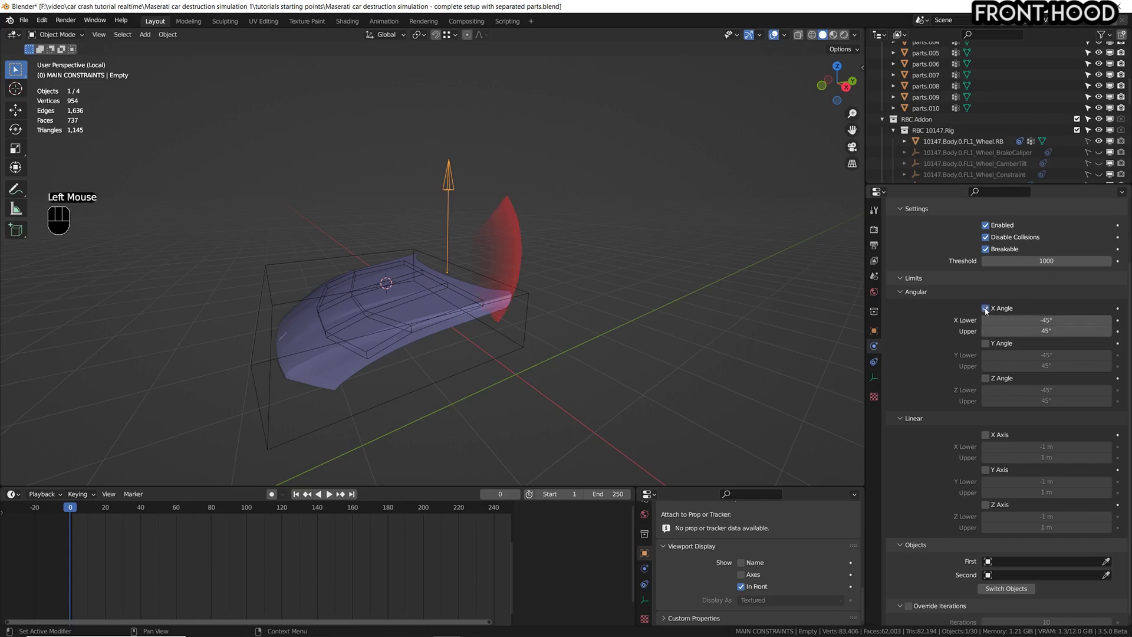
left_click(985, 343)
left_click(985, 378)
middle_click_drag(554, 389, 454, 352)
scroll(462, 288, "up", 3)
middle_click_drag(462, 288, 540, 179)
scroll(581, 158, "down", 1)
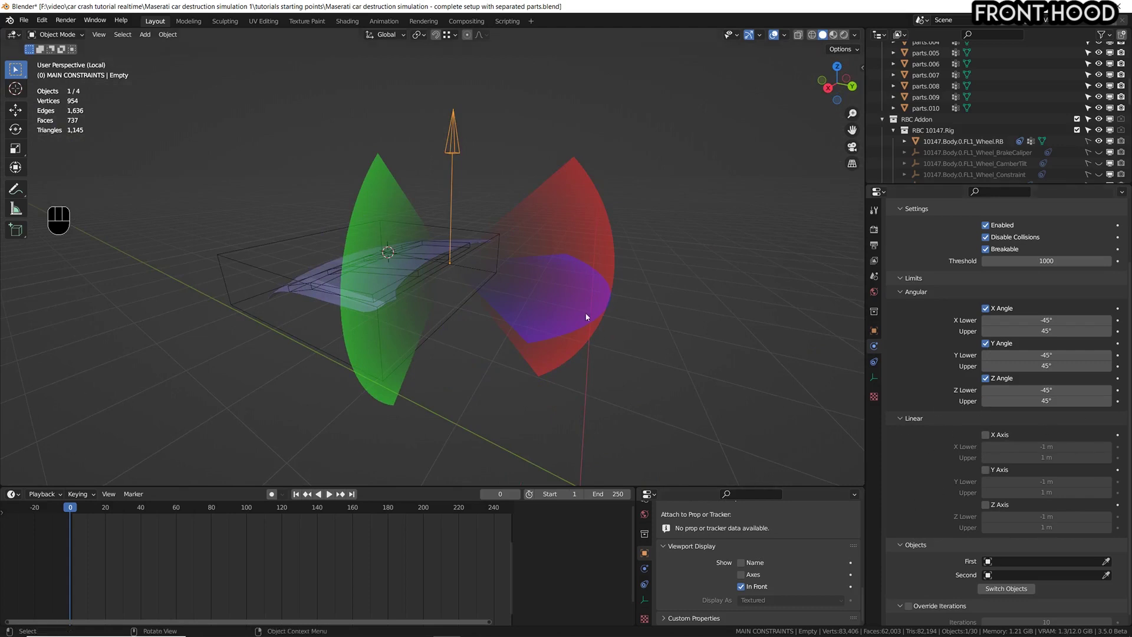
middle_click_drag(589, 316, 661, 316)
- Enable the X, Y and Z linear limits and set all their lower and upper values to 0 m
left_click_drag(985, 436, 988, 507)
left_click(1043, 447)
left_click_drag(1044, 446, 1044, 527)
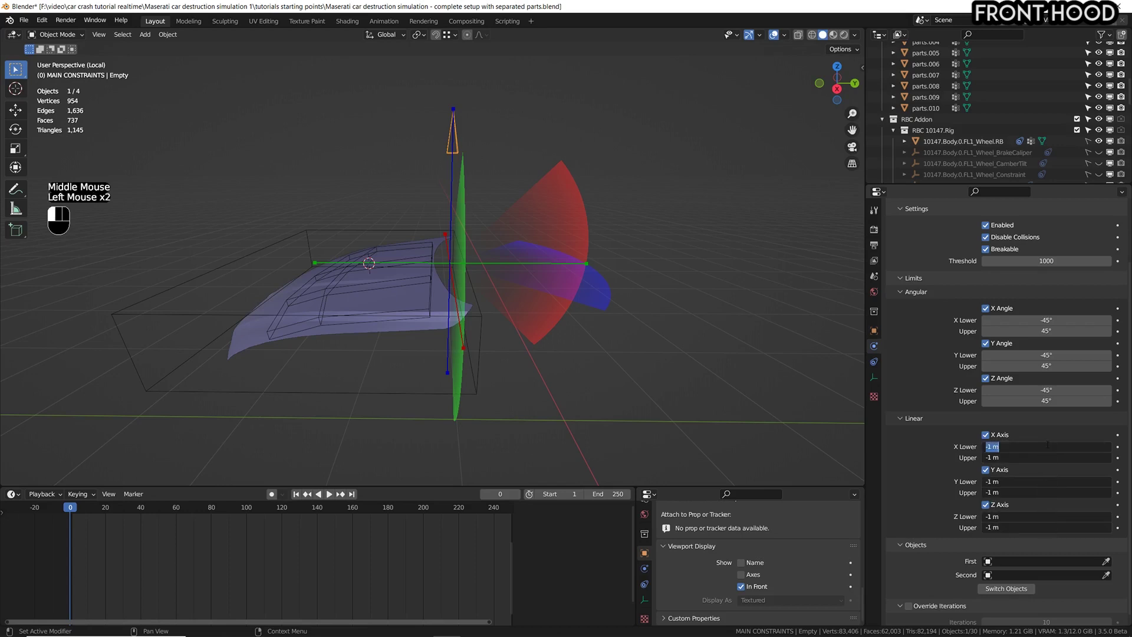
type("0")
middle_click_drag(608, 383, 464, 302)
scroll(465, 302, "down", 2)
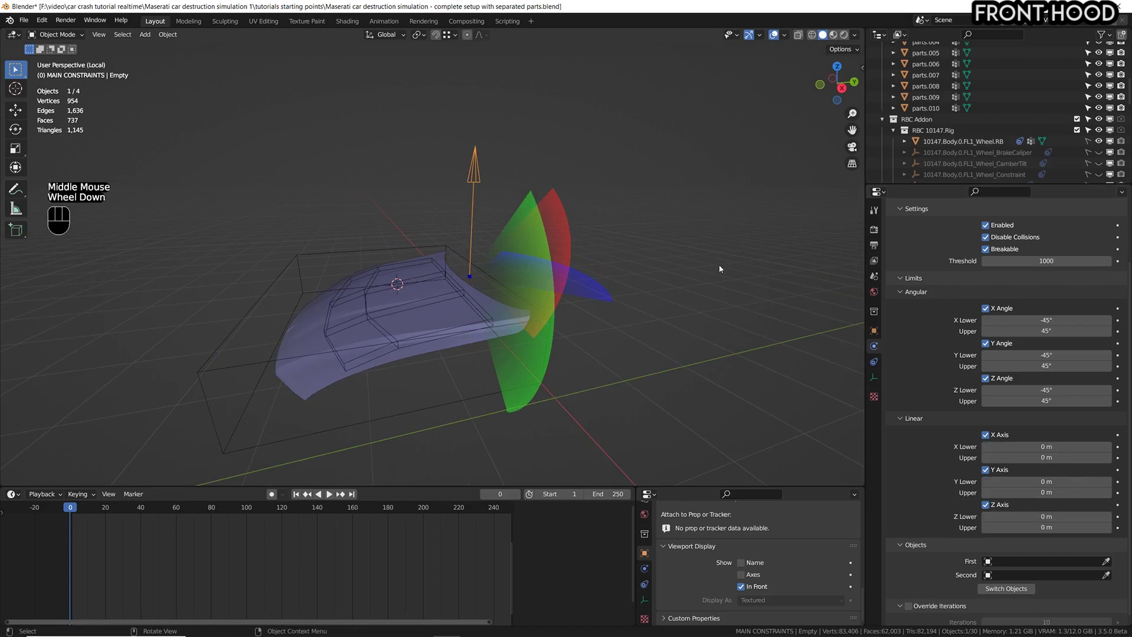
- Set the lower and upper values of the X, Y and Z angular limits to 0°
left_click(1059, 410)
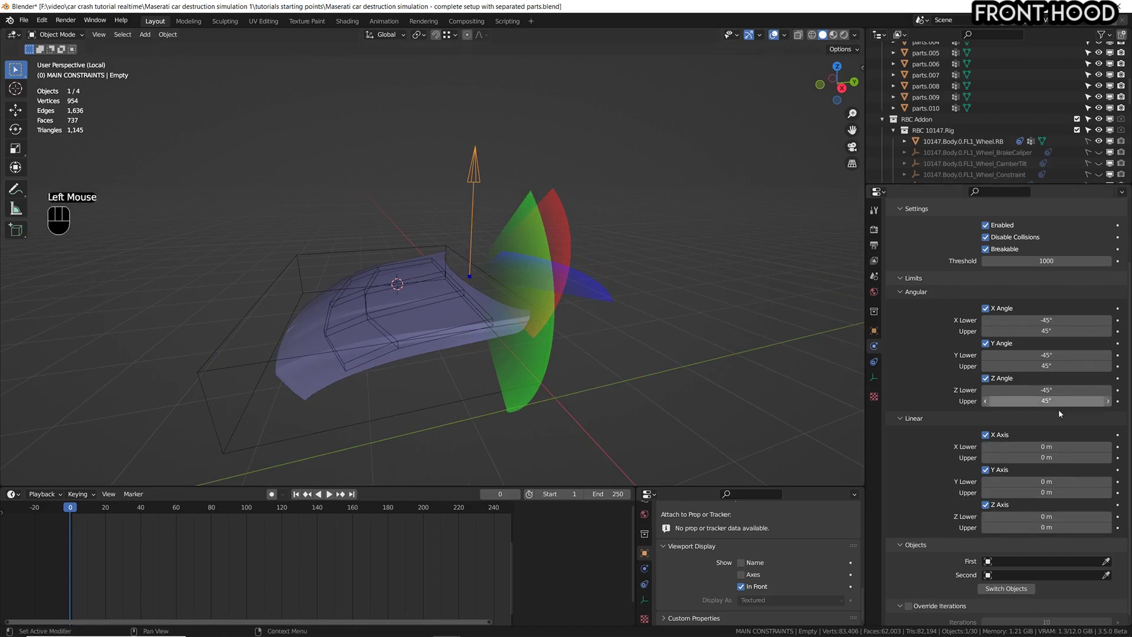
left_click_drag(1047, 321, 1047, 401)
type("0")
key("Return")
middle_click_drag(620, 339, 568, 330)
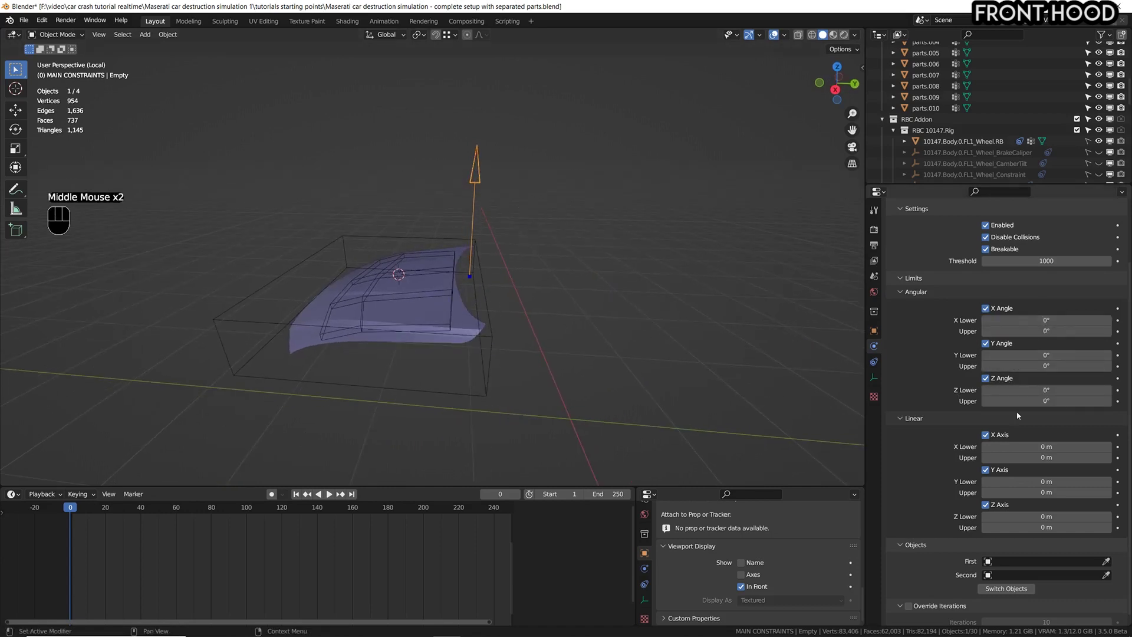
middle_click_drag(607, 292, 573, 289)
left_click_drag(1046, 401, 1003, 401)
middle_click_drag(626, 318, 470, 235)
scroll(412, 199, "up", 2)
scroll(413, 200, "down", 1)
scroll(471, 239, "up", 3)
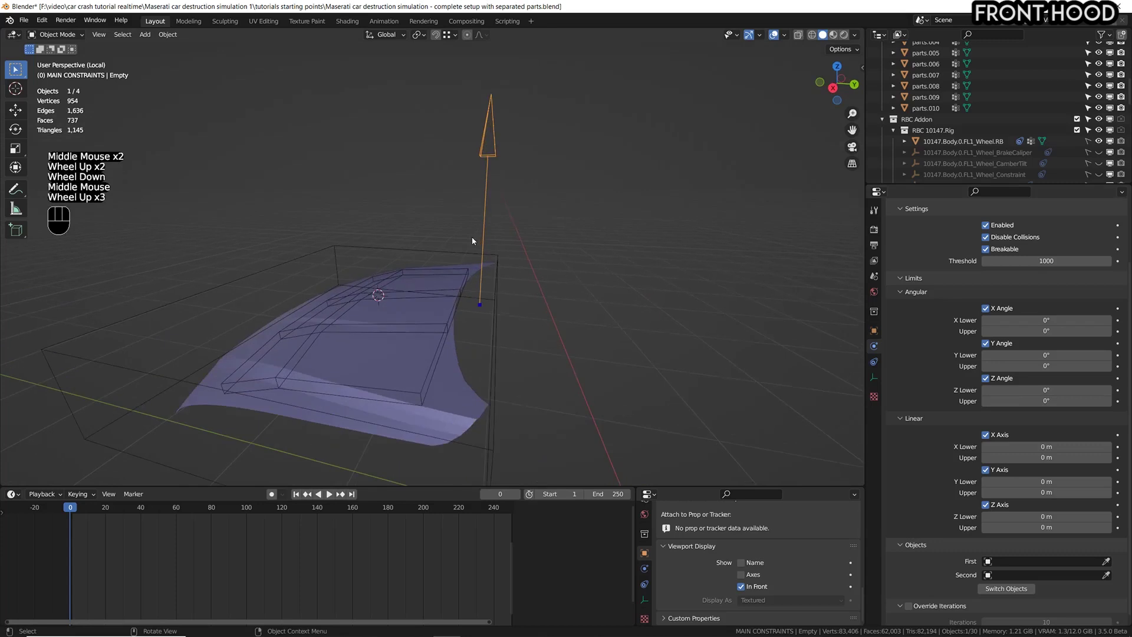
mouse_move(1064, 330)
left_mouse_down()
mouse_move(1079, 330)
mouse_move(1062, 331)
left_mouse_up()
scroll(996, 324, "up", 3)
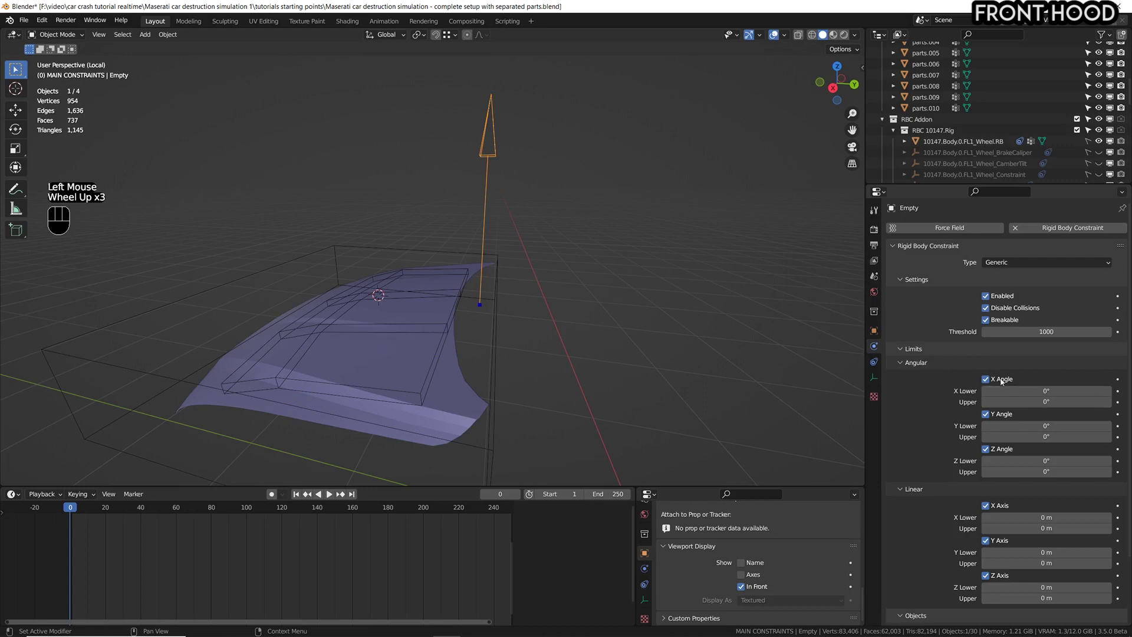
scroll(956, 379, "down", 1)
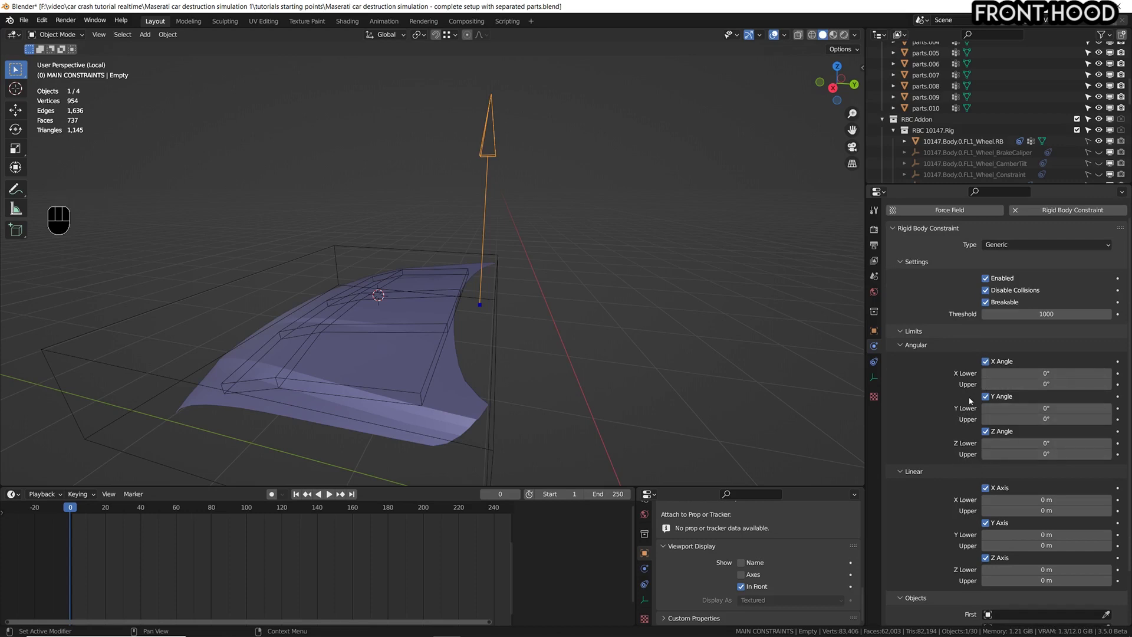
left_click(1042, 373)
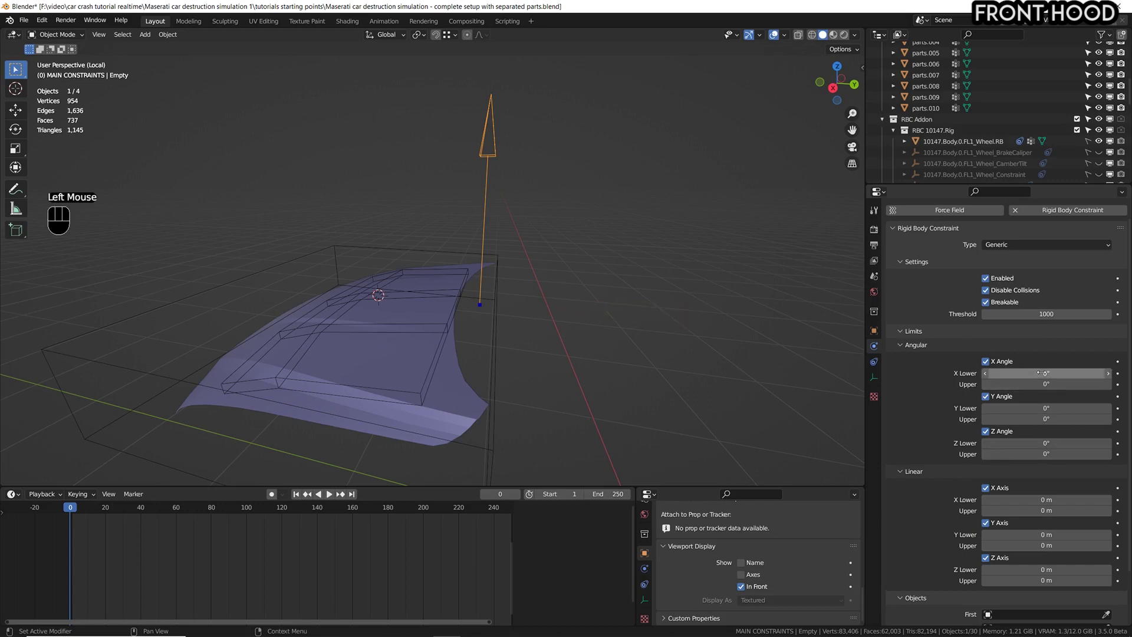
left_click_drag(1044, 384, 1026, 455)
left_click(1046, 408)
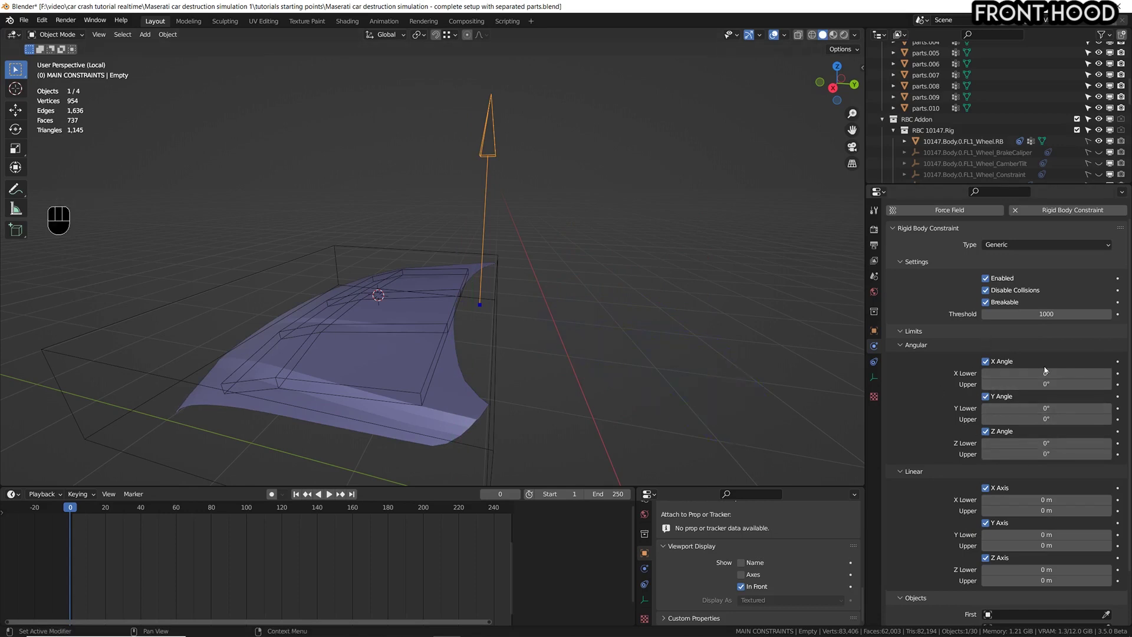
- Set the lower X angle limit to about -90.4° so the hood can swing open around its rear edge
left_click_drag(1045, 370, 992, 370)
middle_click_drag(637, 354, 589, 299, "shift")
scroll(618, 242, "down", 1)
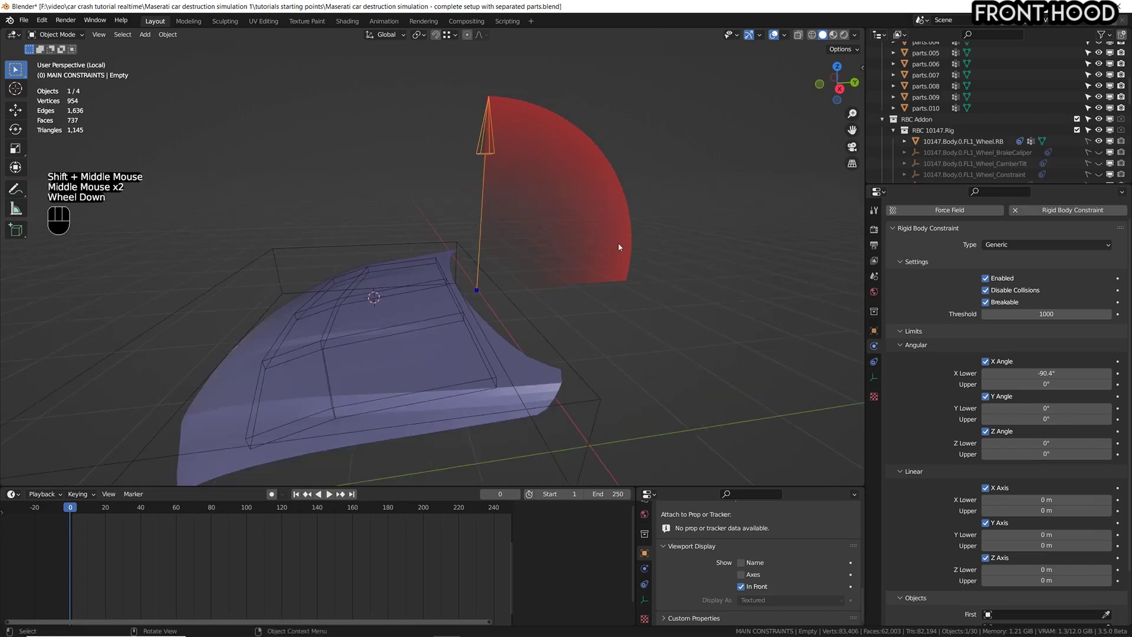
middle_click_drag(618, 242, 604, 254)
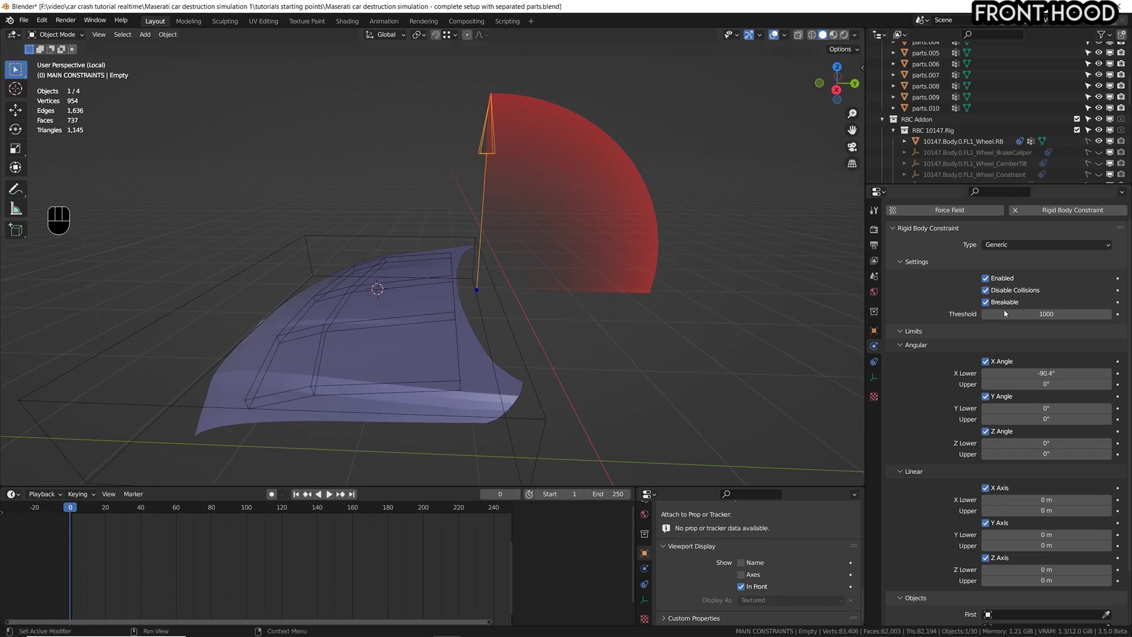
key("r")
key("x")
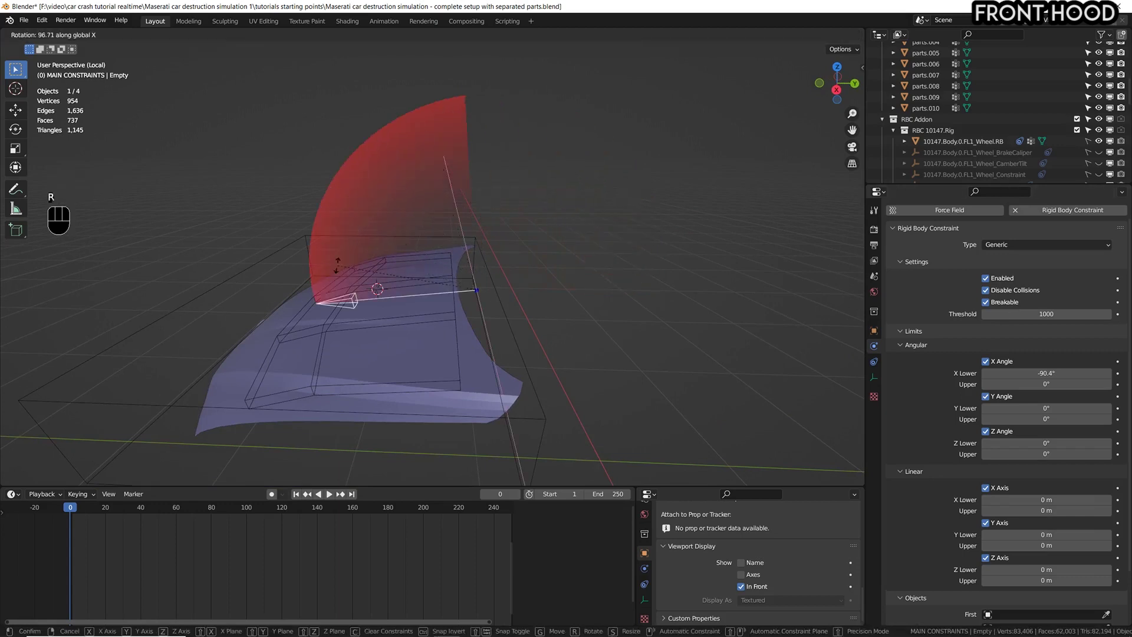
right_click(337, 263)
middle_click_drag(586, 257, 606, 256)
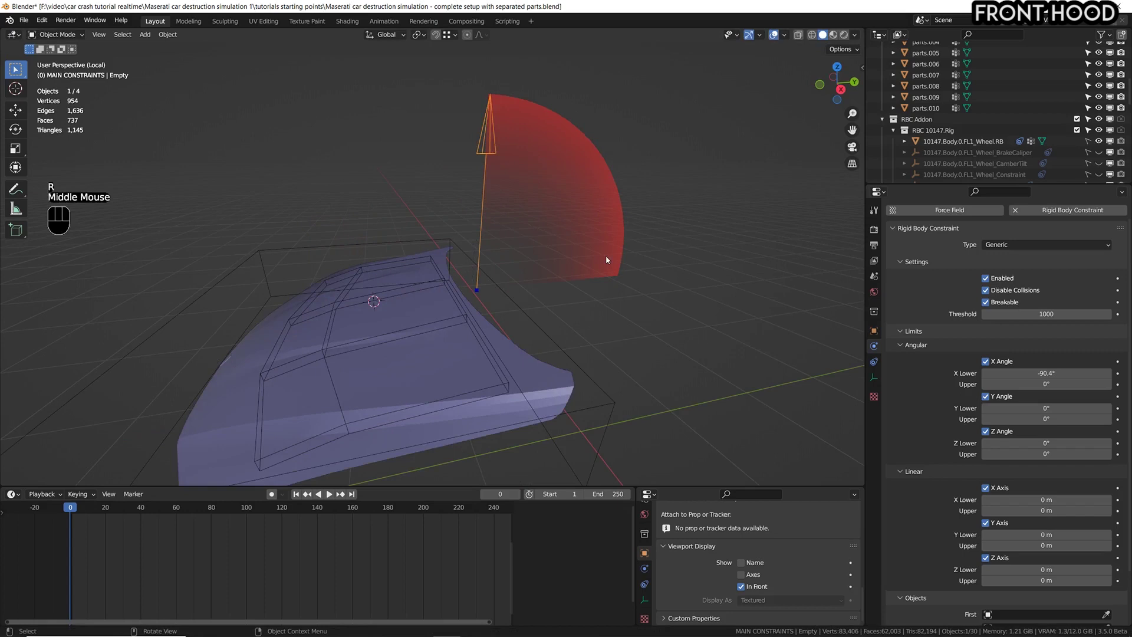
- Set the first object of the hood constraint to 10147.Vehicle Body.RB
scroll(606, 256, "down", 2)
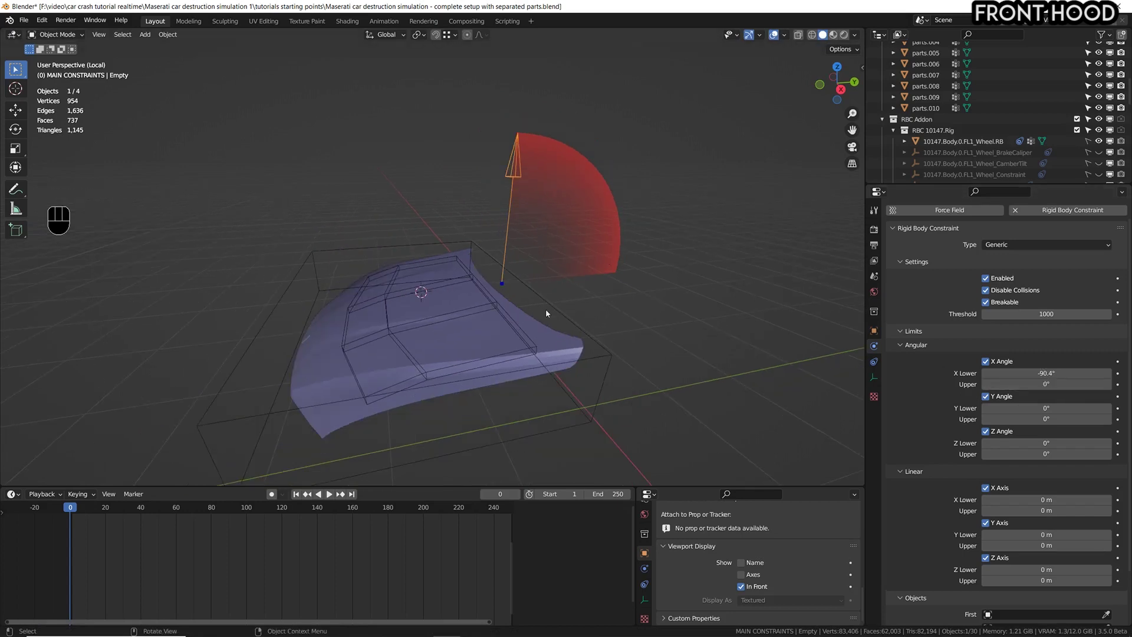
scroll(549, 269, "down", 2)
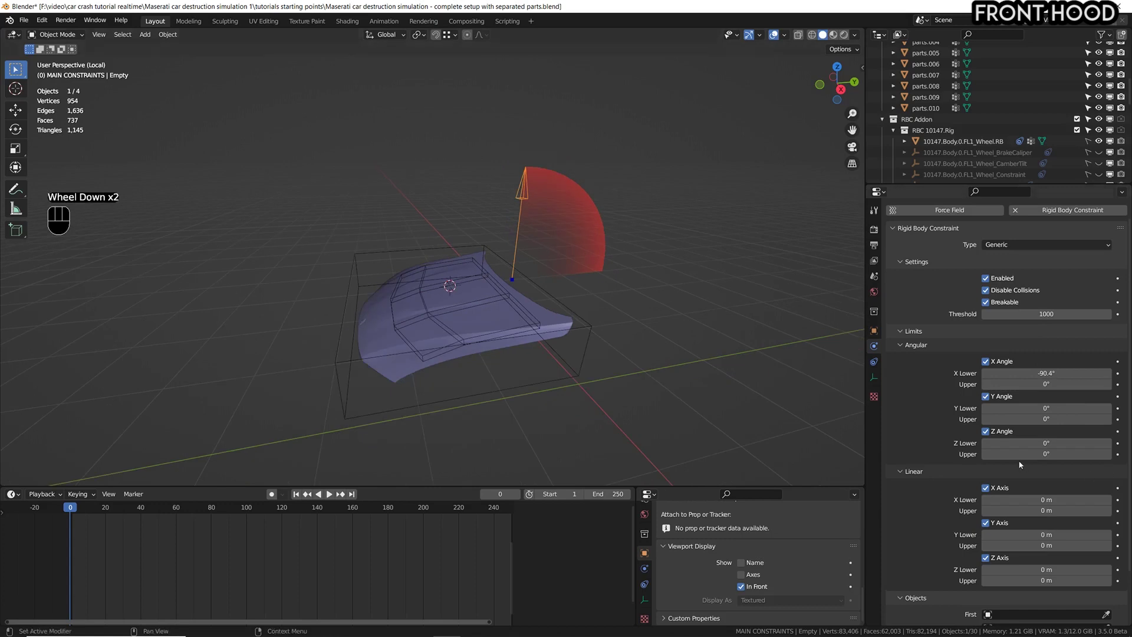
scroll(945, 398, "down", 4)
scroll(945, 398, "up", 3)
scroll(945, 397, "down", 3)
scroll(1039, 326, "up", 1)
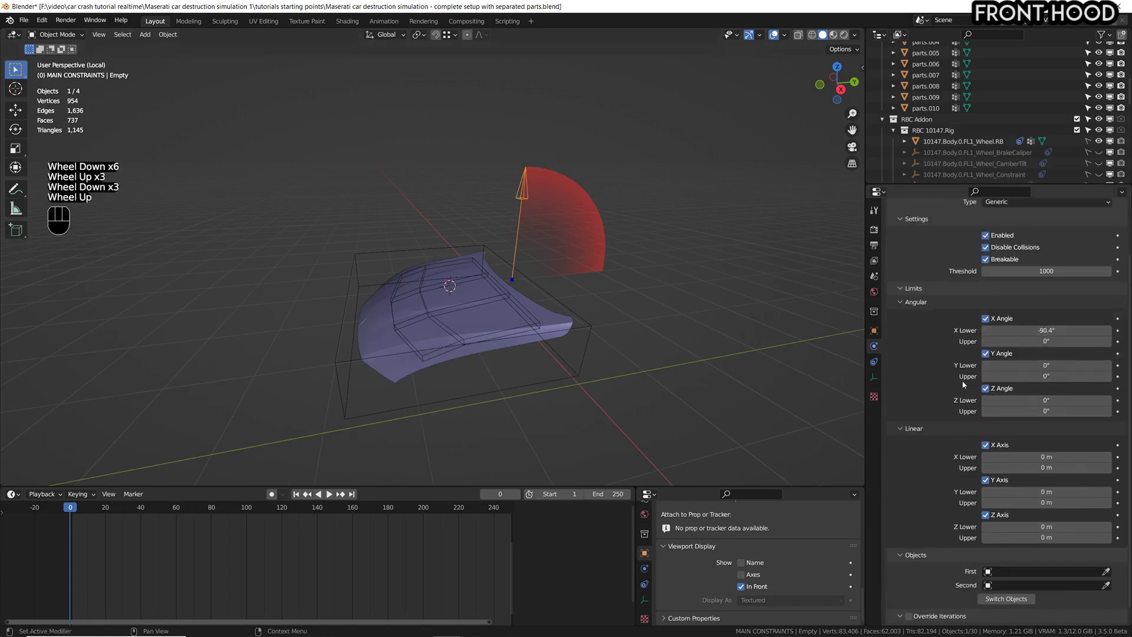
scroll(965, 385, "down", 6)
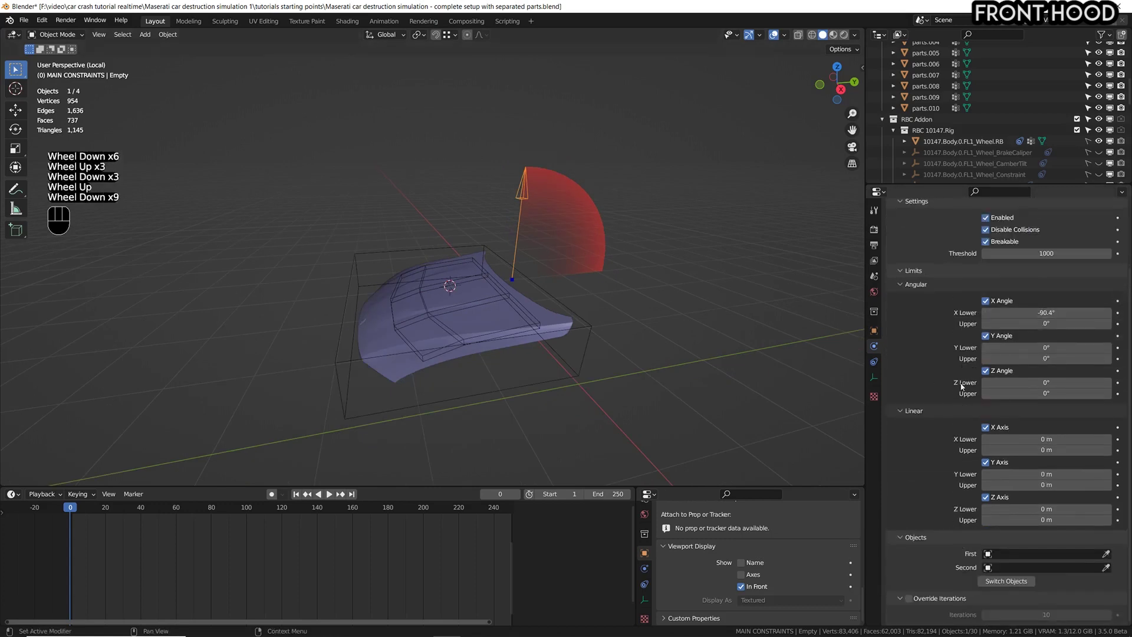
scroll(980, 470, "up", 4)
scroll(890, 550, "down", 5)
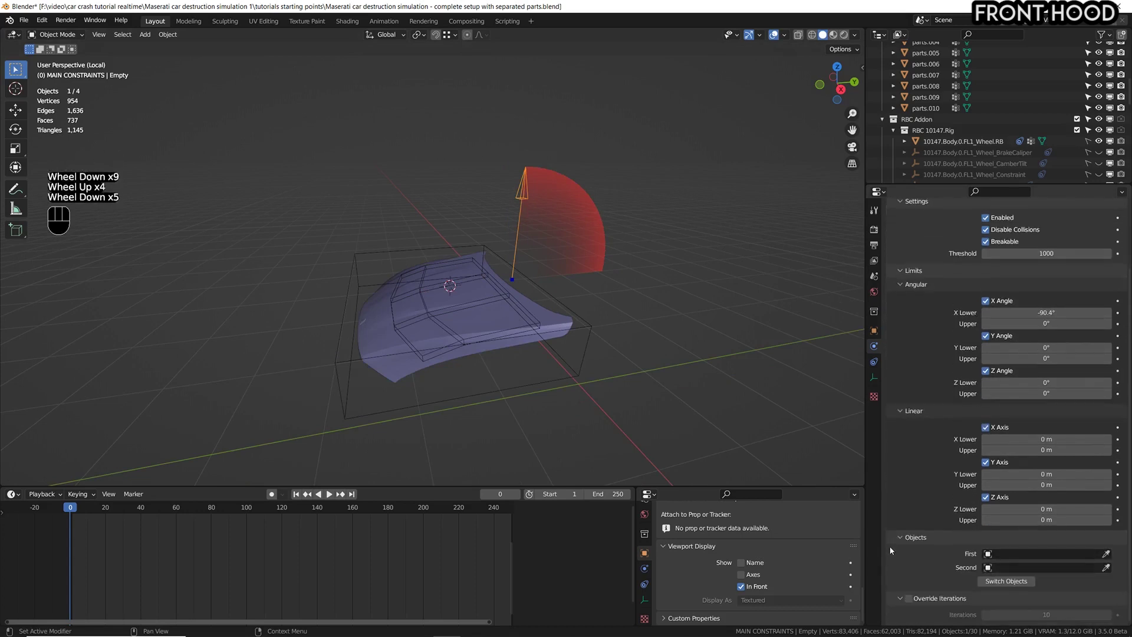
left_click(1018, 551)
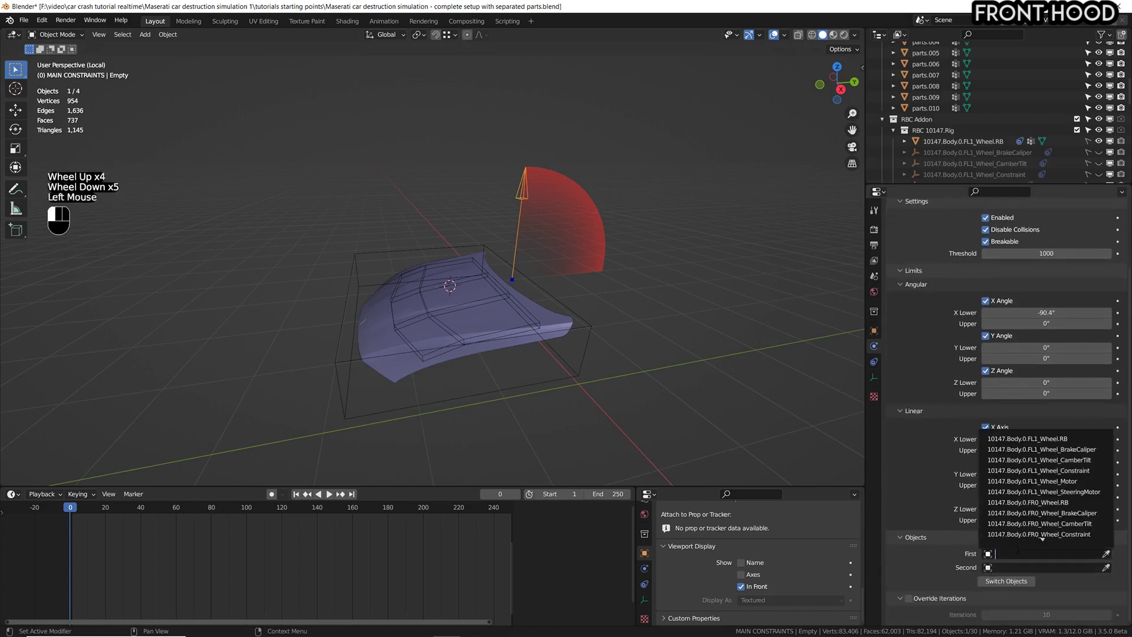
type("vehic")
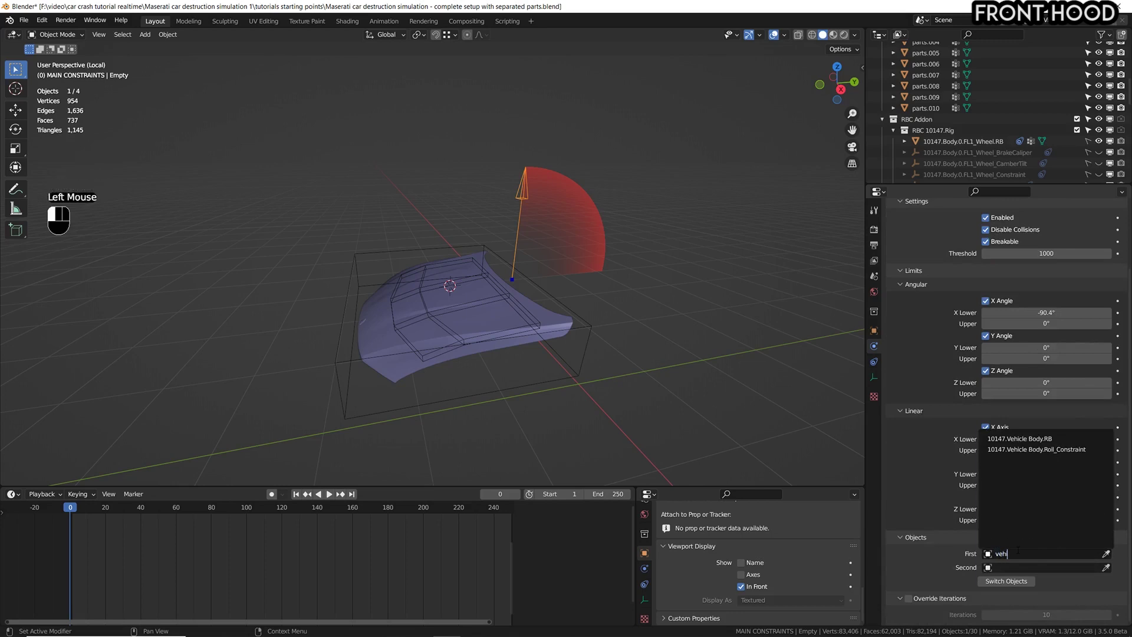
left_click(1043, 439)
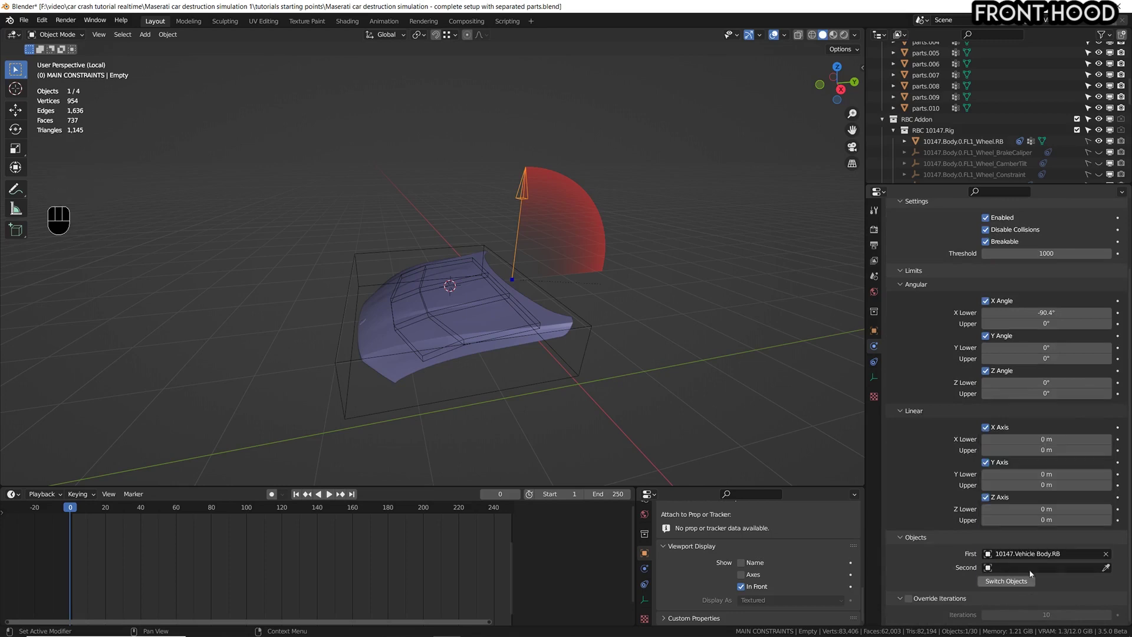
- Pick the front hood RB mesh as the second object of the hood constraint
left_click(1106, 567)
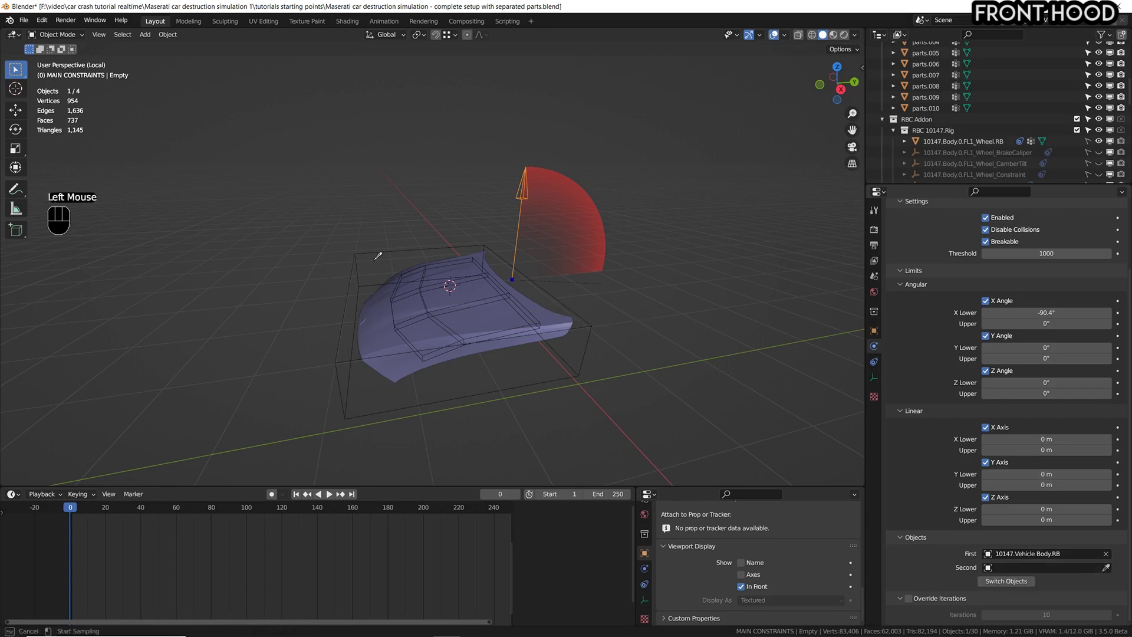
middle_click_drag(427, 269, 465, 287)
scroll(465, 287, "up", 3)
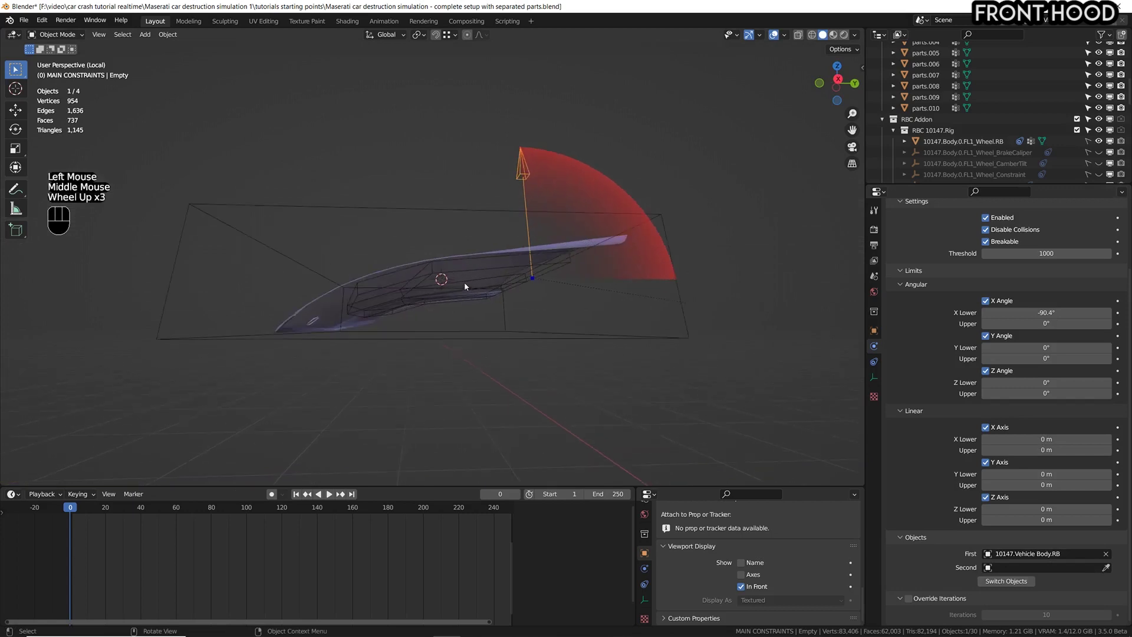
left_click(1106, 568)
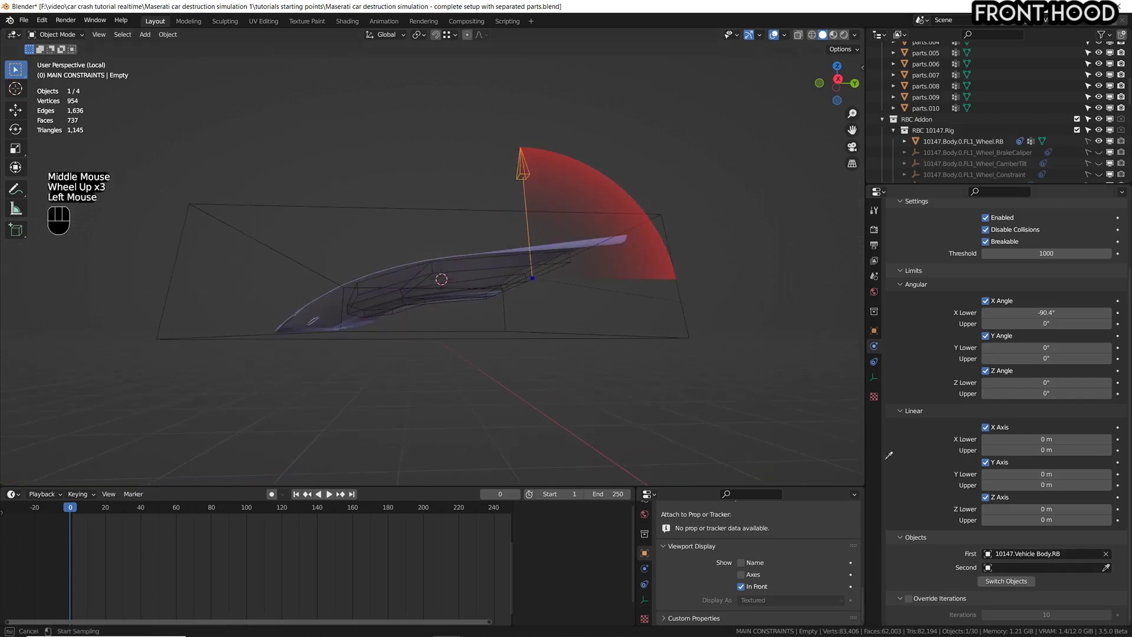
left_click(570, 258)
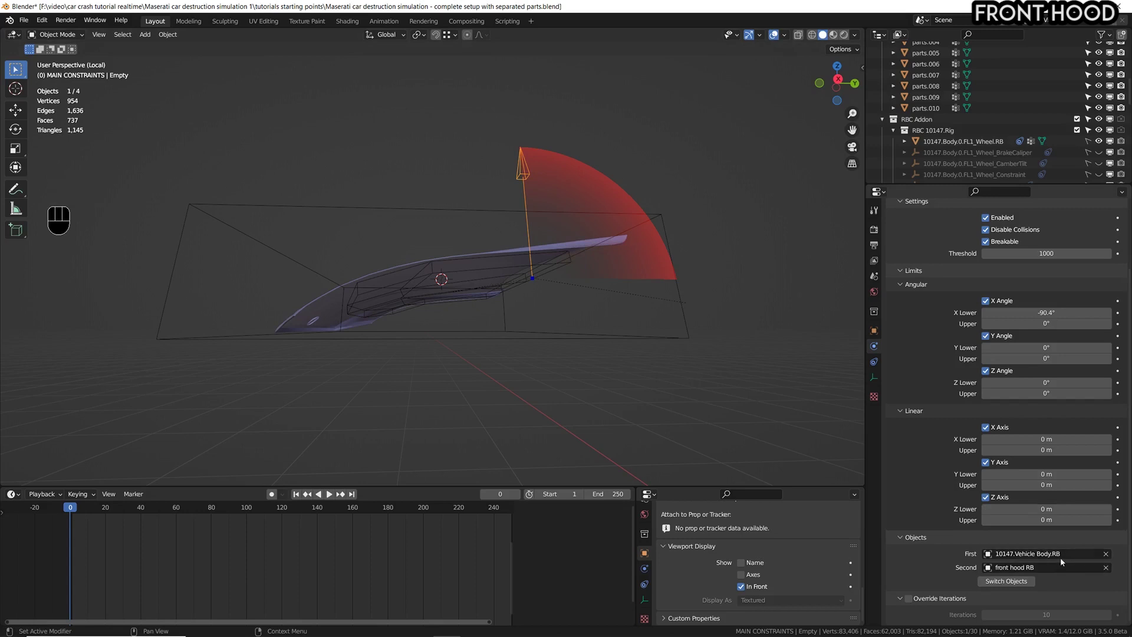
- Add an active rigid body to the front hood RB mesh and set its mass to 15 kg
middle_click_drag(489, 212, 502, 158)
scroll(550, 281, "up", 4)
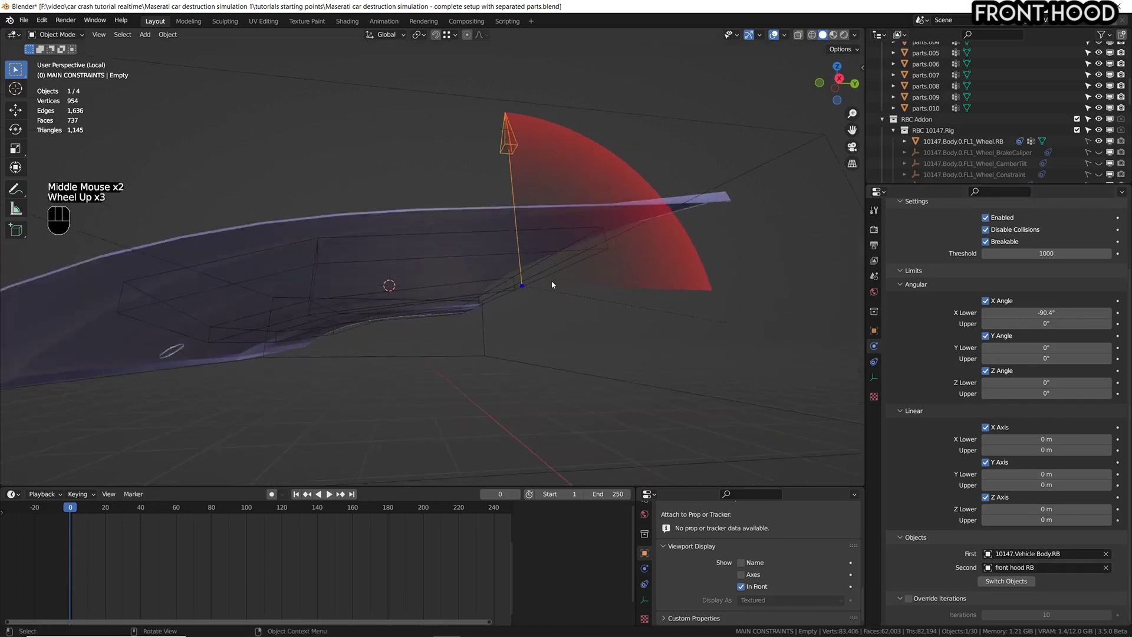
left_click(598, 235)
scroll(599, 247, "down", 3)
middle_click_drag(599, 248, 656, 327)
key("g")
right_click(700, 229)
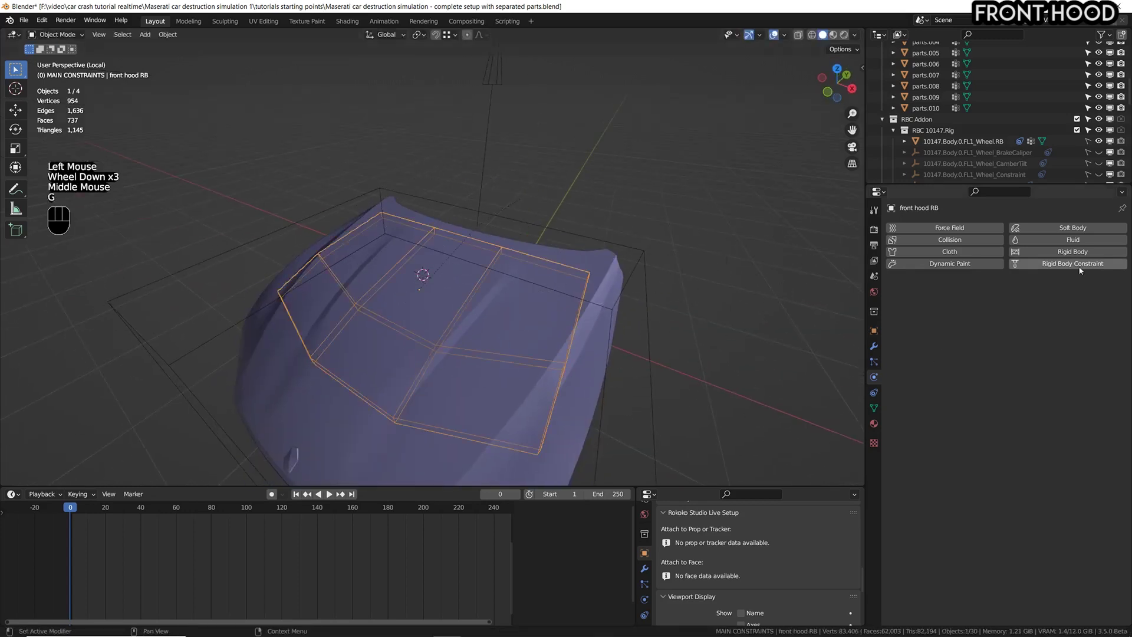
left_click(1059, 260)
double_click(1055, 331)
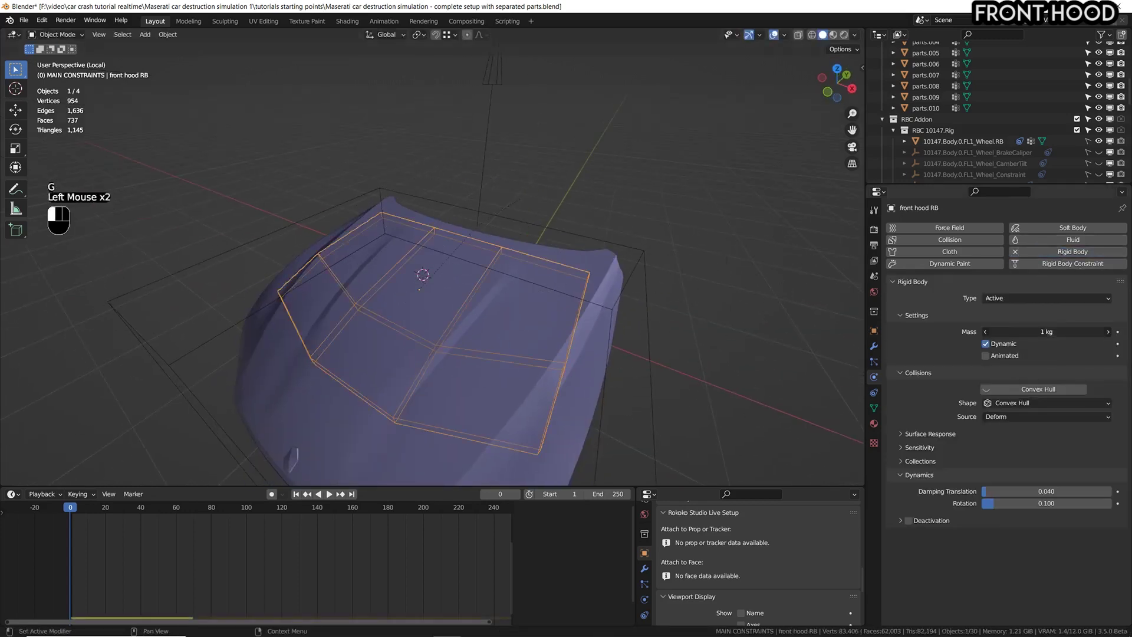
type("15")
key("Return")
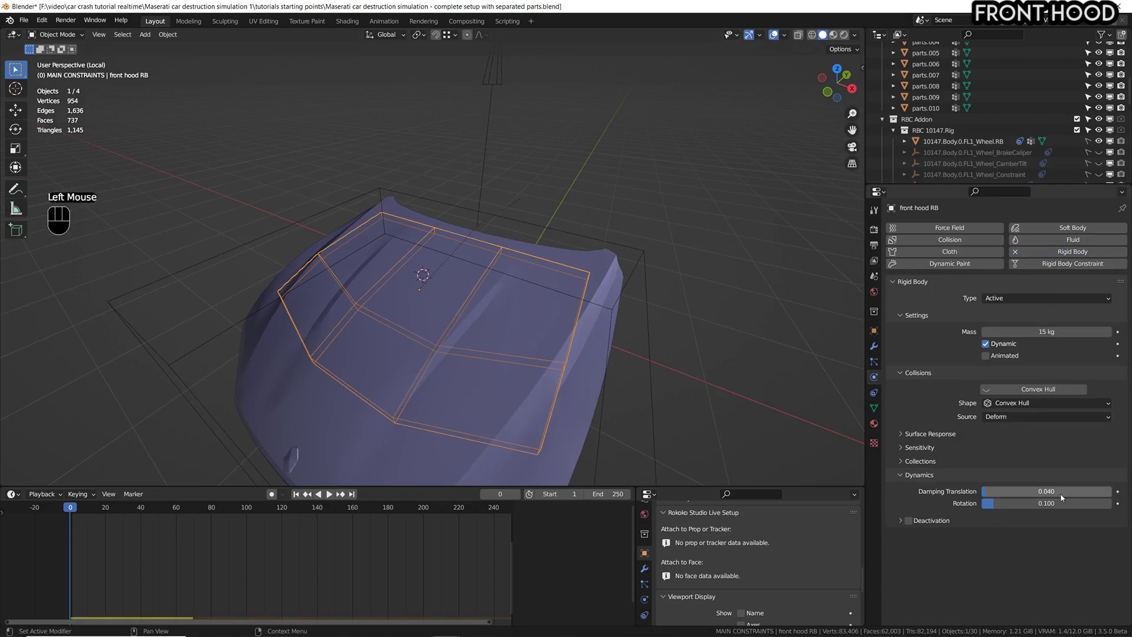
- Set the hood rigid body's translation and rotation damping to 0.01 and save the file
left_click_drag(1026, 492, 1029, 498)
type("0.01")
key("Return")
key("ctrl+s")
- Play the simulation to check which way the hood swings, and return to frame 0
scroll(602, 186, "down", 2)
middle_click_drag(601, 186, 597, 331)
scroll(671, 294, "down", 2)
scroll(646, 290, "down", 2)
key("space")
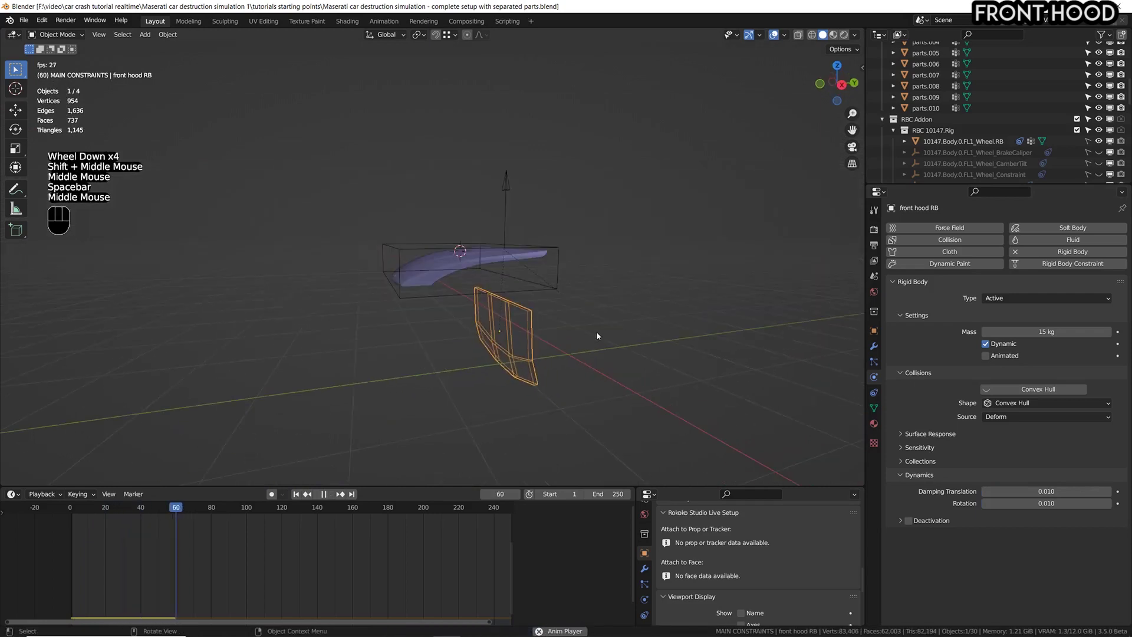
key("space")
left_click(70, 507)
- Set the hood constraint's X angle limits to 0° lower and 90° upper on the empty
left_click(504, 183)
middle_click_drag(626, 253, 546, 231)
scroll(578, 241, "up", 2)
middle_click_drag(626, 243, 595, 266)
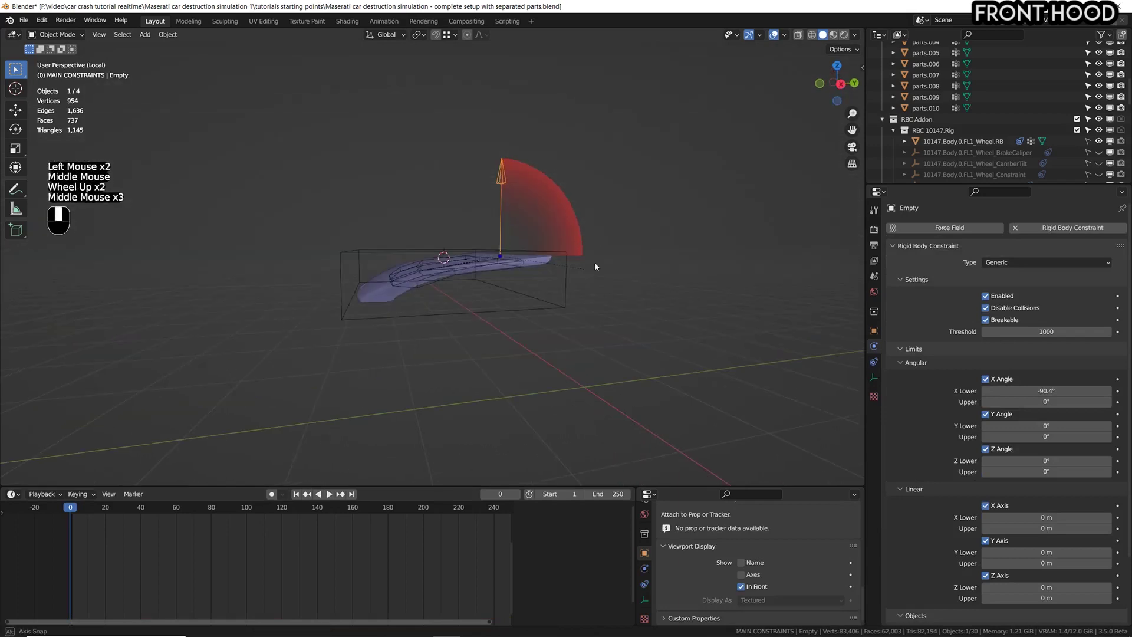
scroll(511, 207, "up", 1)
scroll(511, 207, "up", 1)
middle_click_drag(511, 207, 596, 295, "shift")
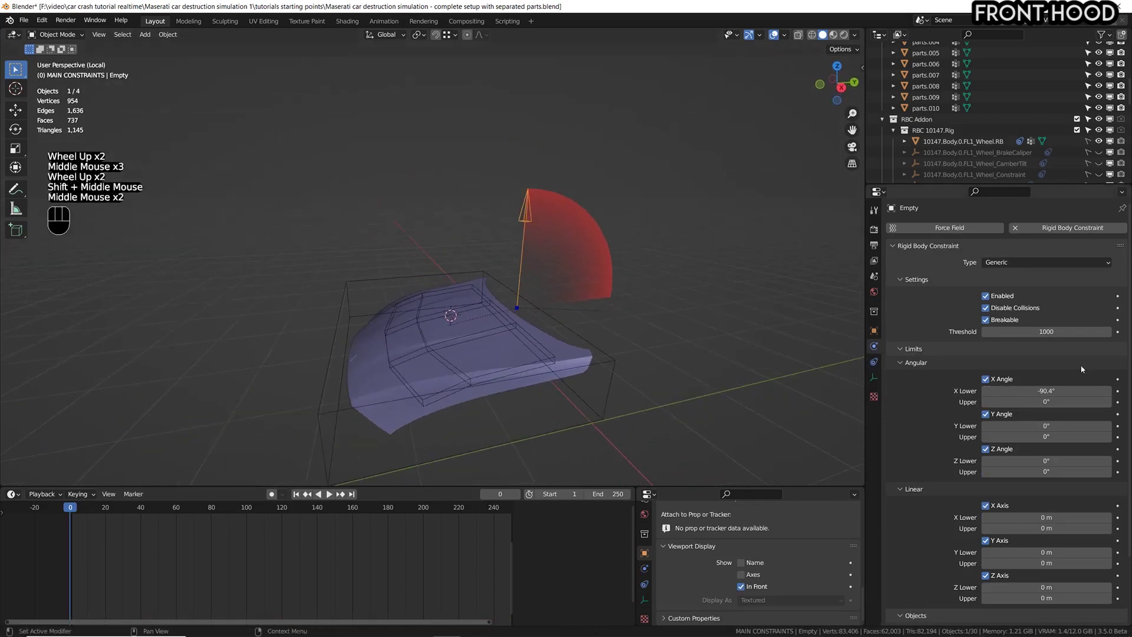
left_click_drag(1044, 391, 1052, 391)
left_click(1052, 392)
type("0")
key("Return")
left_click_drag(1046, 401, 1061, 402)
left_click(1041, 403)
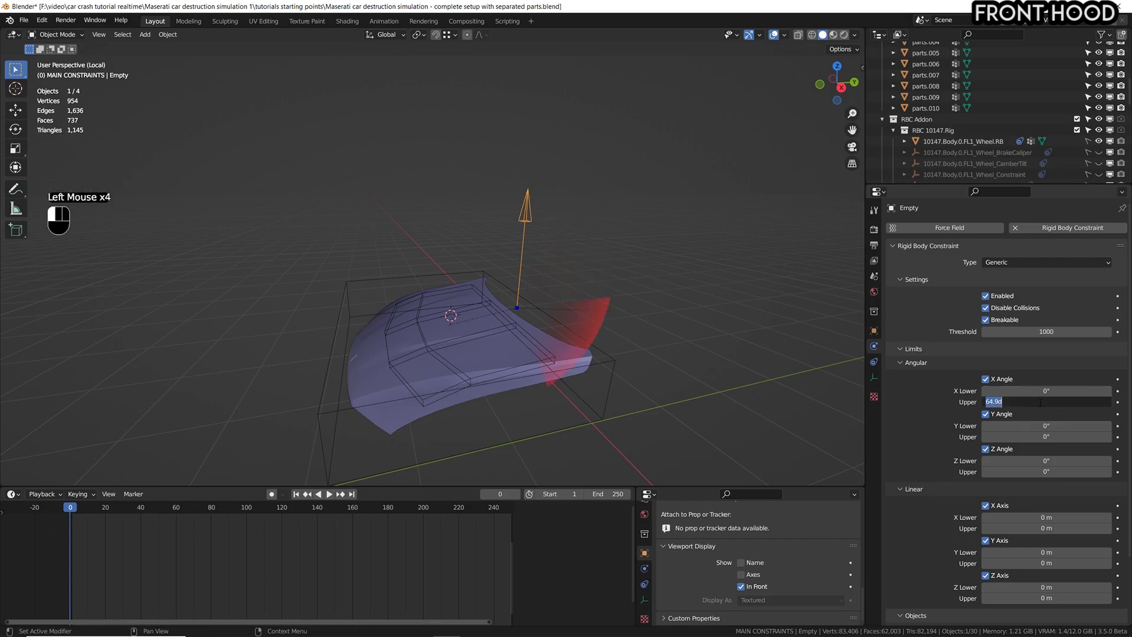
type("90")
key("Return")
- Replay the simulation from the start to test the hood's hinge limits, and return to frame 0
key("space")
middle_click_drag(704, 330, 634, 305, "shift")
scroll(679, 321, "down", 1)
key("space")
left_click(59, 509)
key("space")
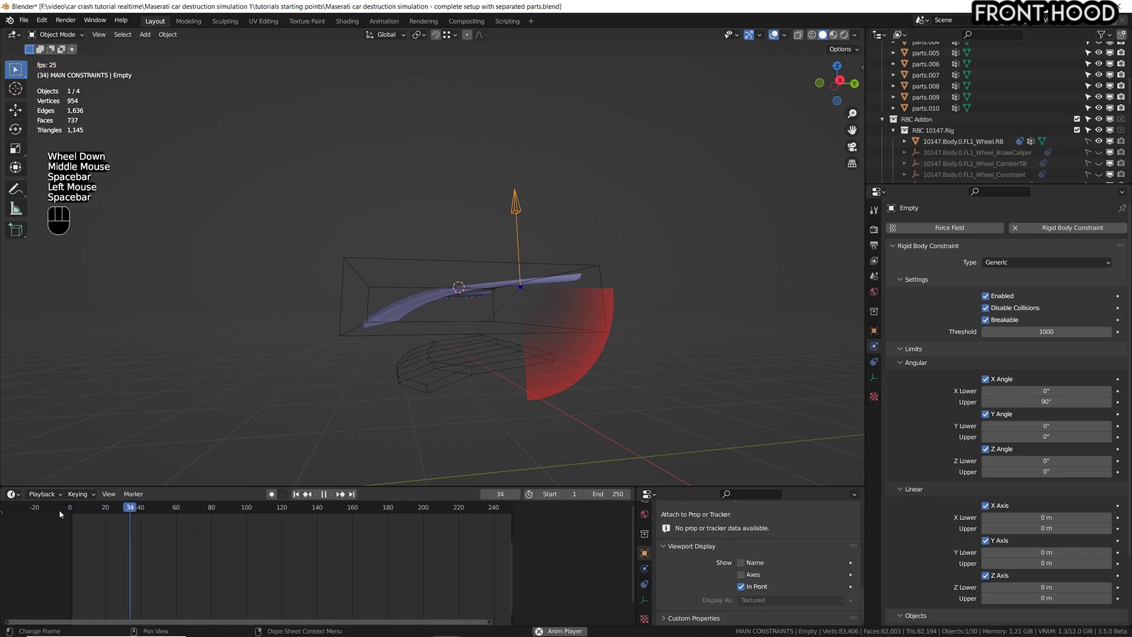
middle_click_drag(448, 377, 654, 265)
key("space")
left_click(70, 531)
- Save the project file with the revised hood constraint
key("ctrl+s")
scroll(654, 266, "down", 2, "shift")
middle_click_drag(654, 265, 651, 314)
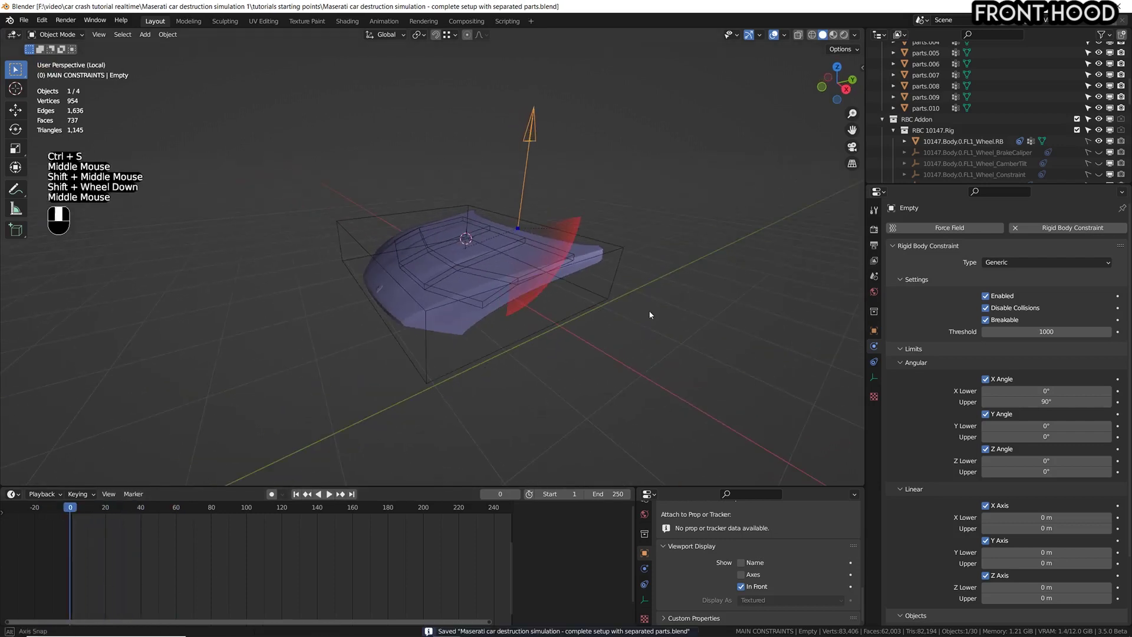
key("ctrl+s")
middle_click_drag(663, 454, 648, 354, "shift")
middle_click_drag(649, 354, 644, 361)
key("ctrl+s")
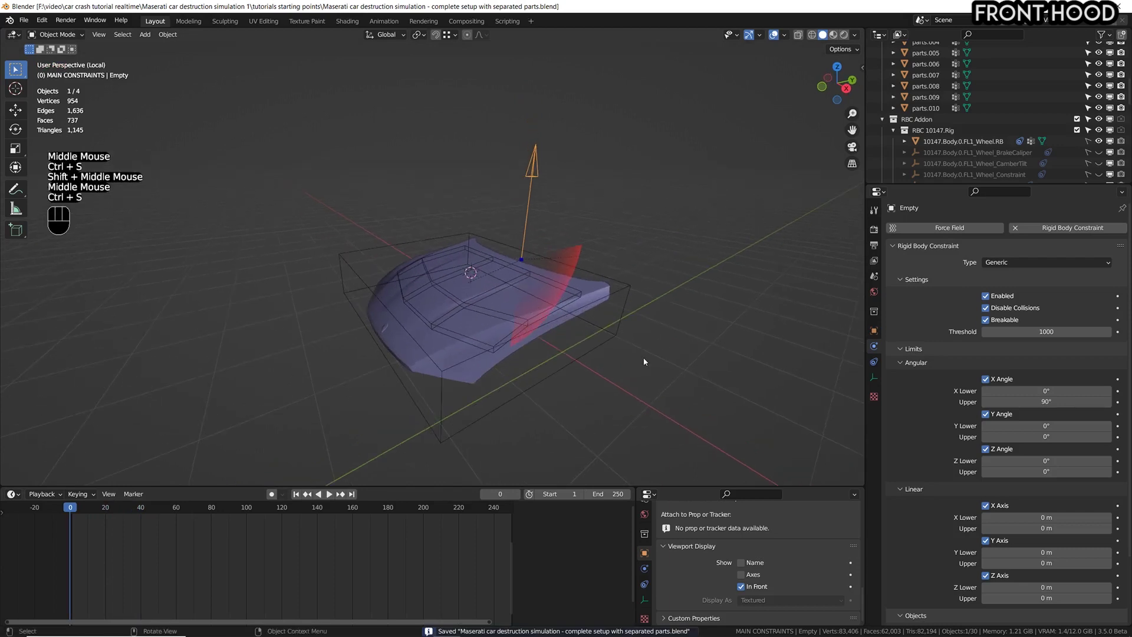
middle_click_drag(543, 267, 551, 278)
scroll(547, 252, "up", 1)
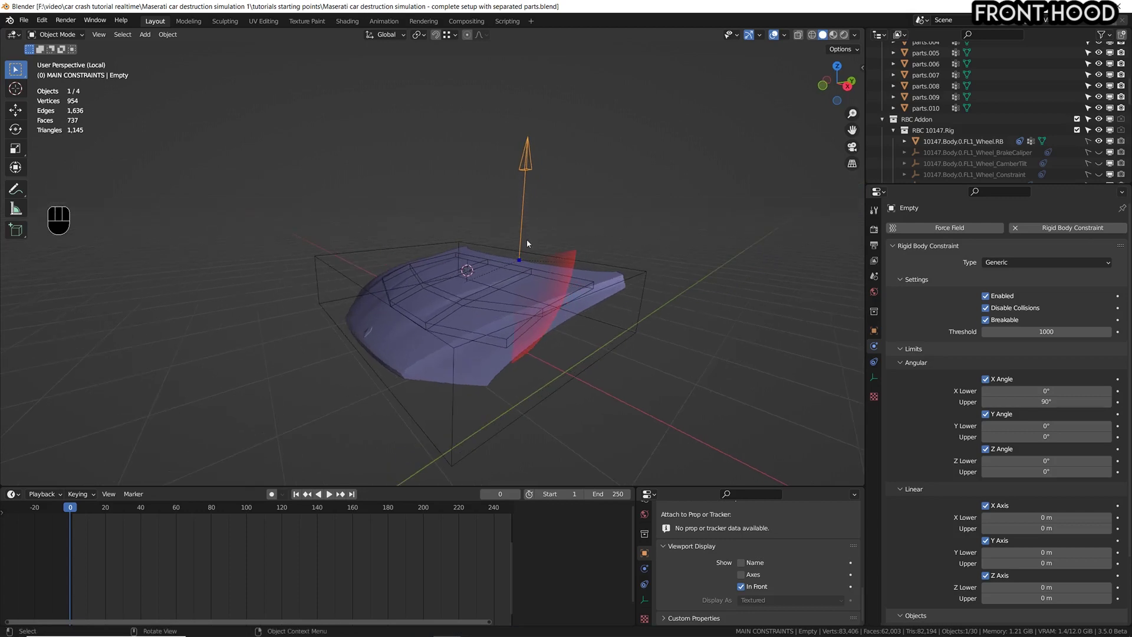
middle_click_drag(529, 244, 521, 265)
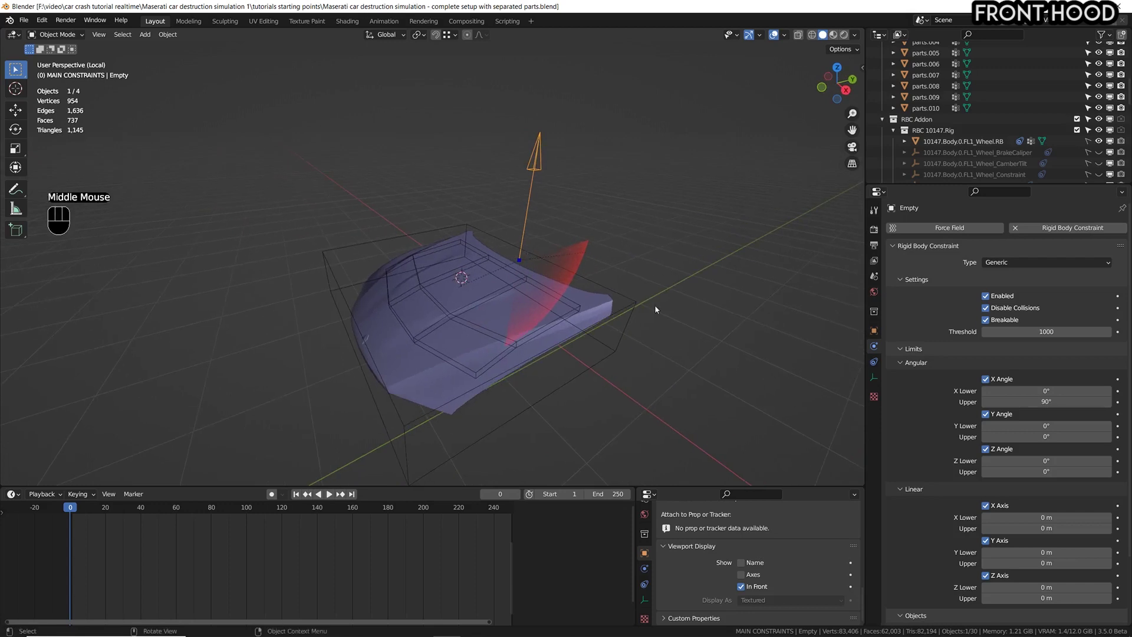
key("ctrl+s")
middle_click_drag(637, 315, 655, 316)
- Add a Child Of constraint to the front hood RB mesh with 10147.RigControl as its target
left_click(573, 295)
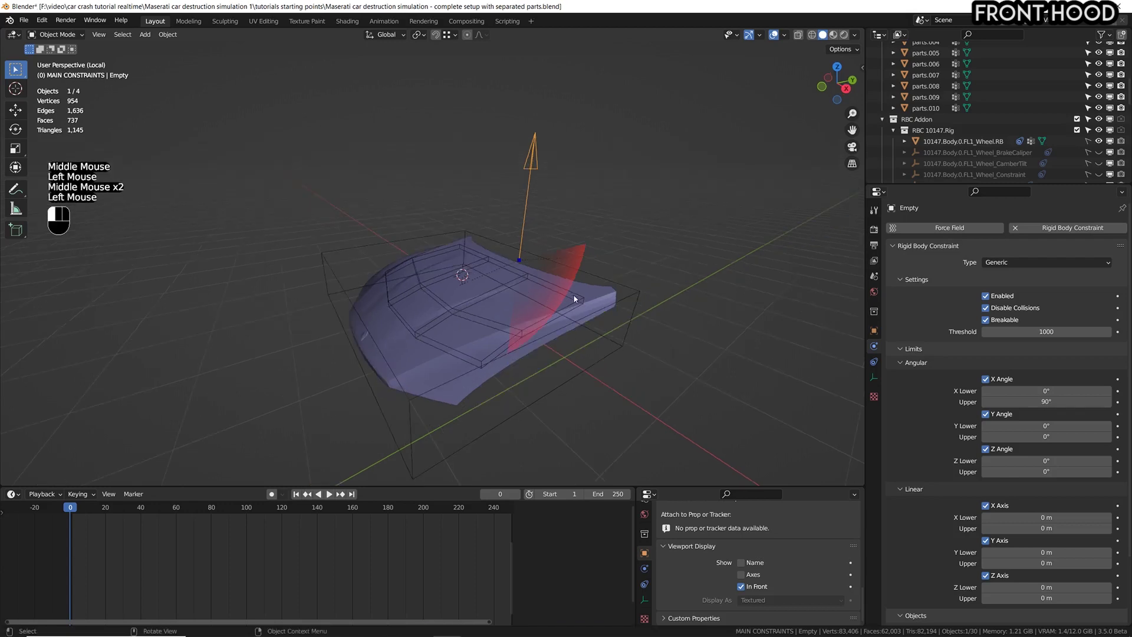
left_click(573, 295)
key("g")
right_click(584, 224)
middle_click_drag(607, 283, 614, 293)
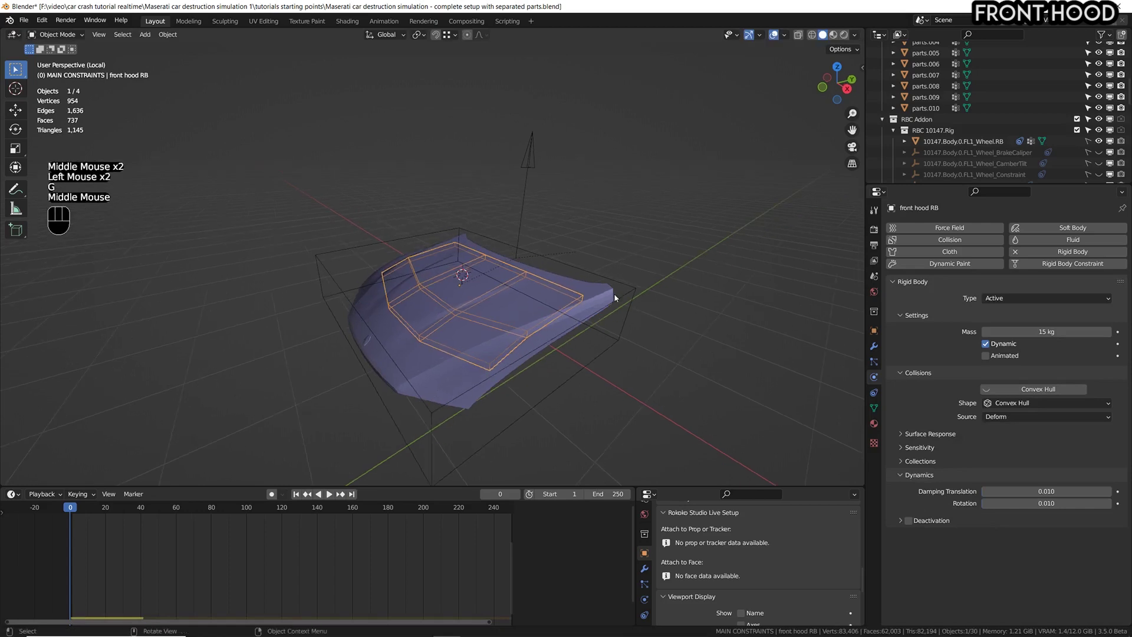
left_click(875, 393)
left_click(982, 228)
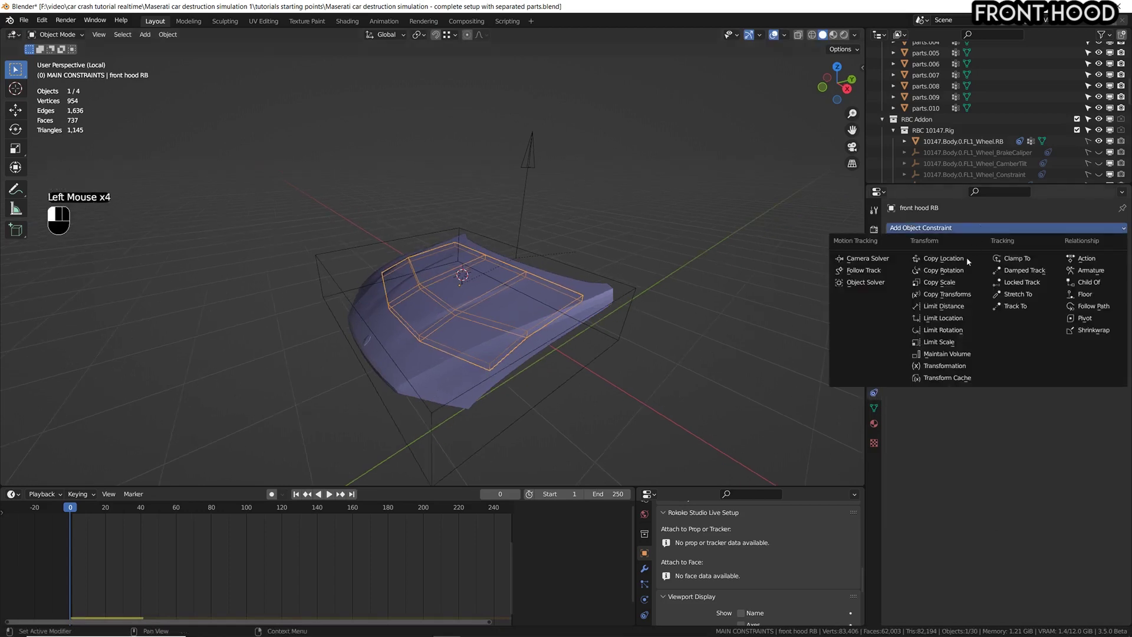
left_click(1091, 283)
left_click(1012, 261)
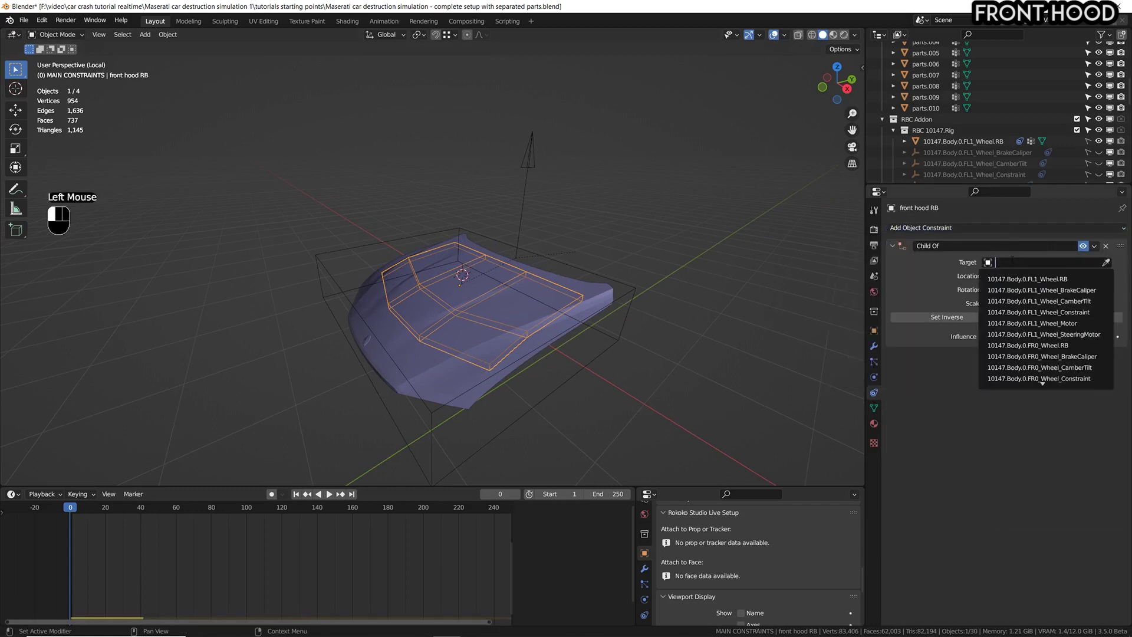
type("rig")
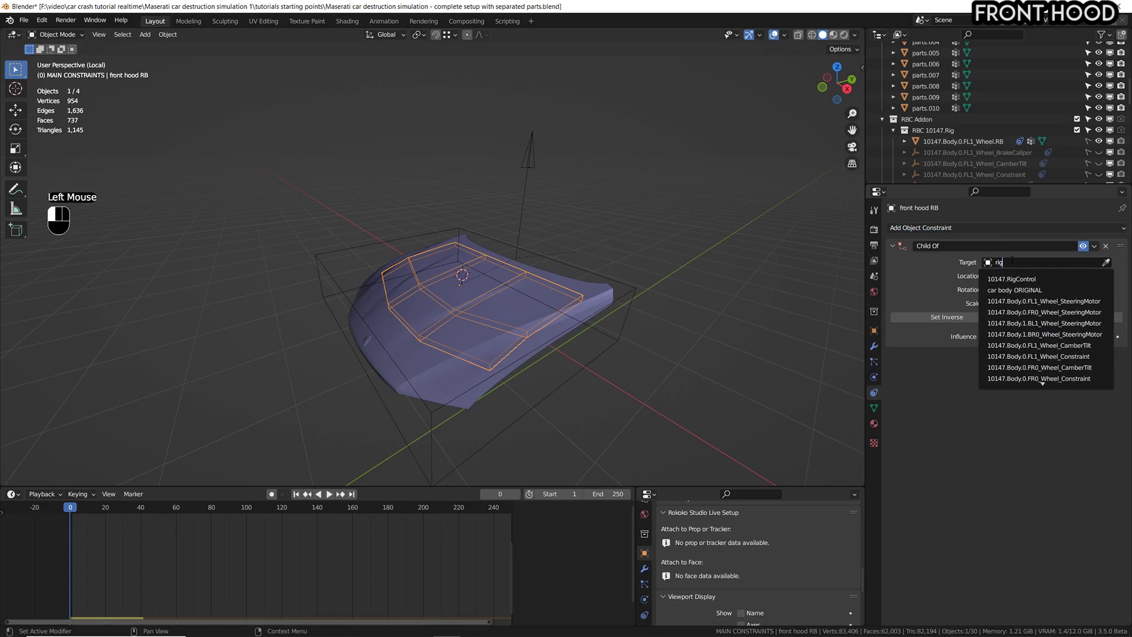
left_click(1045, 279)
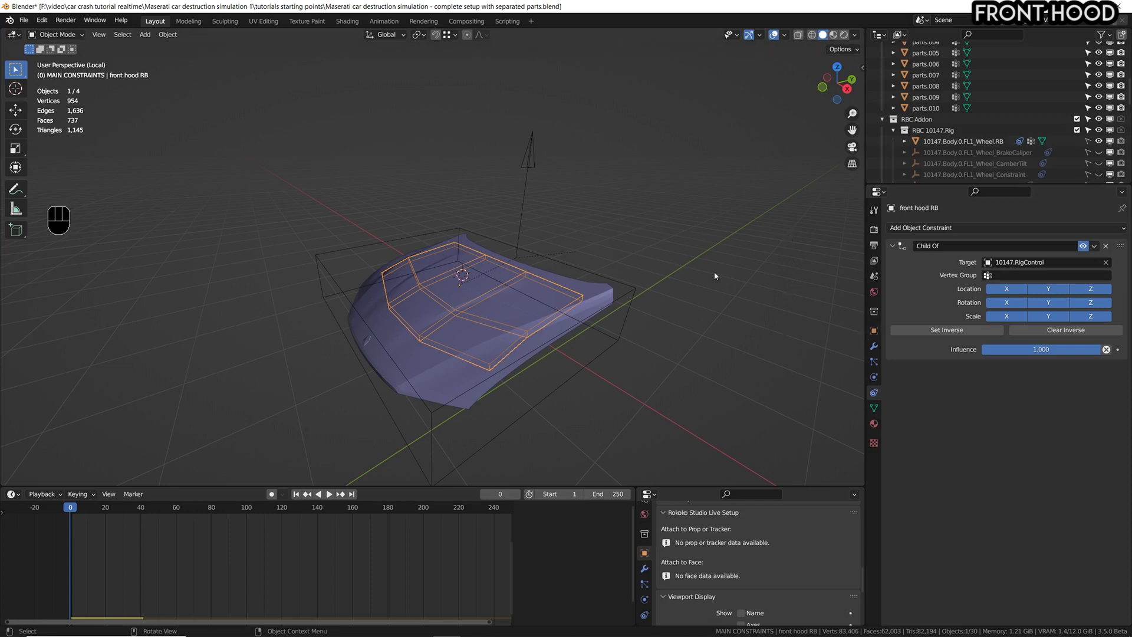
- Select the visible hood mesh together with the box-shaped cage surrounding it
left_click(617, 291)
scroll(599, 294, "up", 2)
key("shift")
left_click(598, 294, "shift")
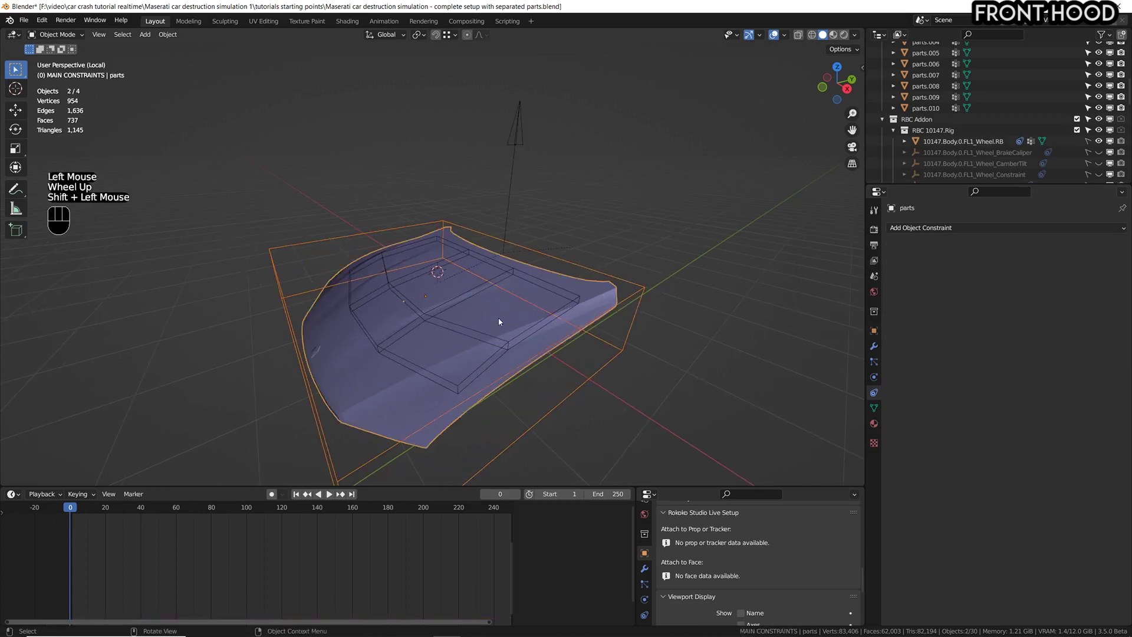
key("g")
right_click(547, 307)
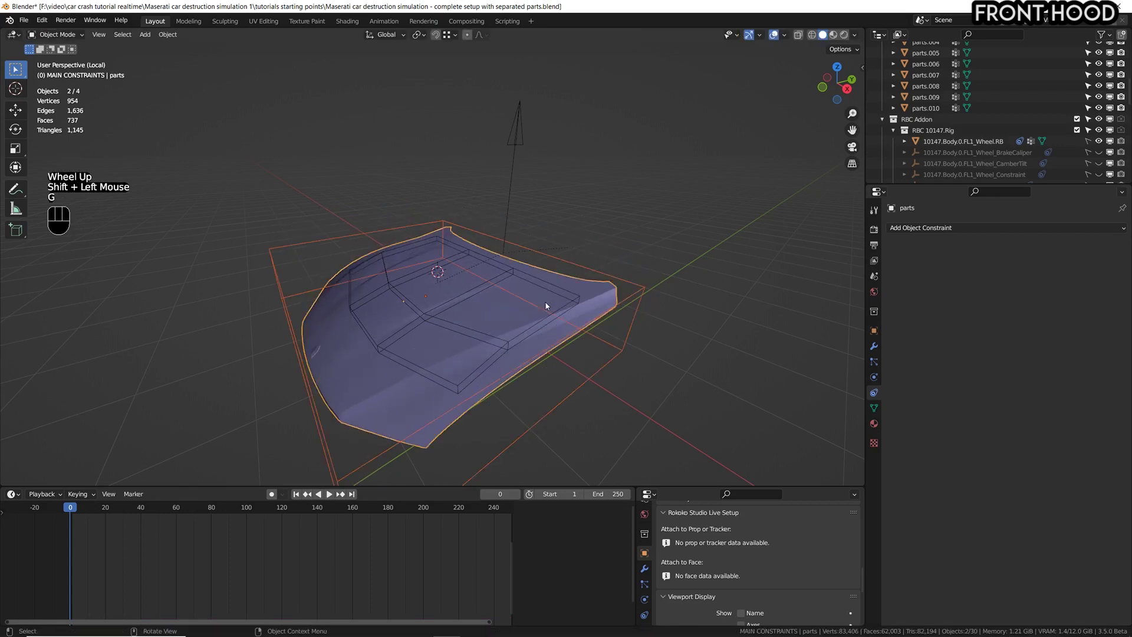
- Switch to wireframe display and parent the selected hood mesh and its cage to the front hood RB mesh using the Object option
scroll(770, 88, "up", 3)
left_click(808, 36)
middle_click_drag(584, 336, 621, 246)
scroll(610, 321, "up", 3)
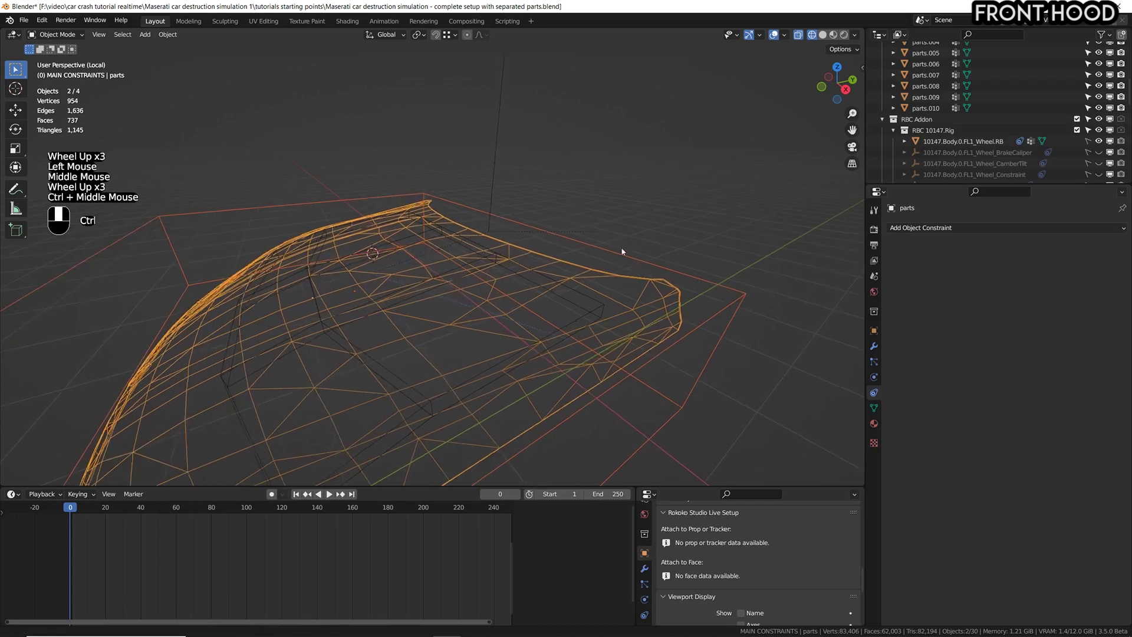
scroll(613, 259, "down", 1, "ctrl")
scroll(607, 275, "up", 1)
left_click(599, 307, "shift")
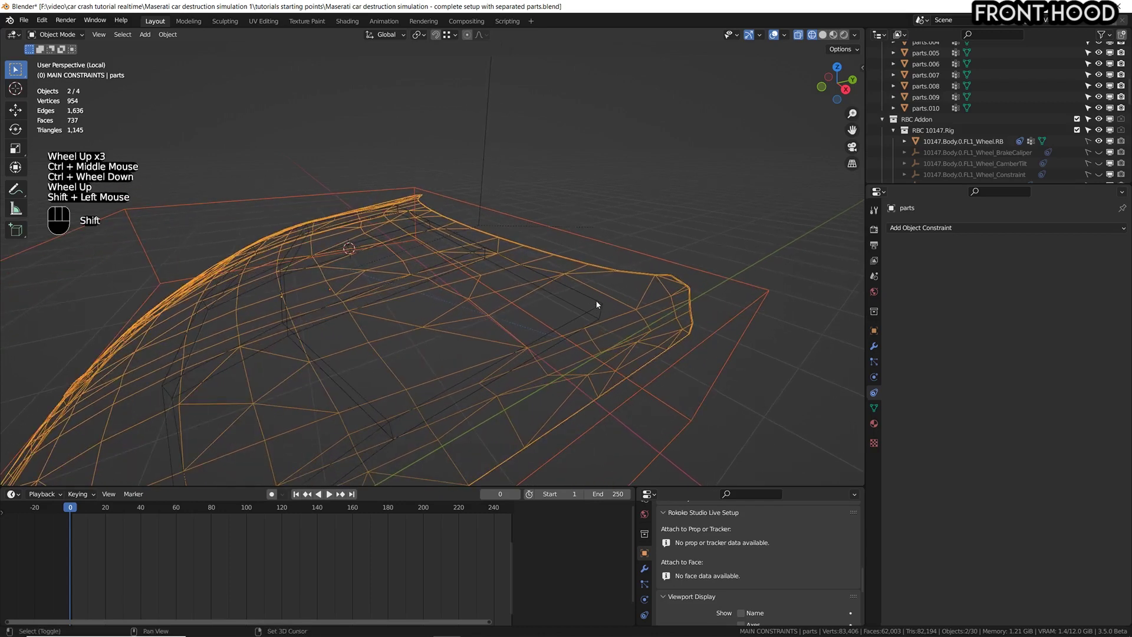
left_click(600, 306, "shift")
scroll(600, 307, "down", 4)
scroll(601, 306, "down", 12)
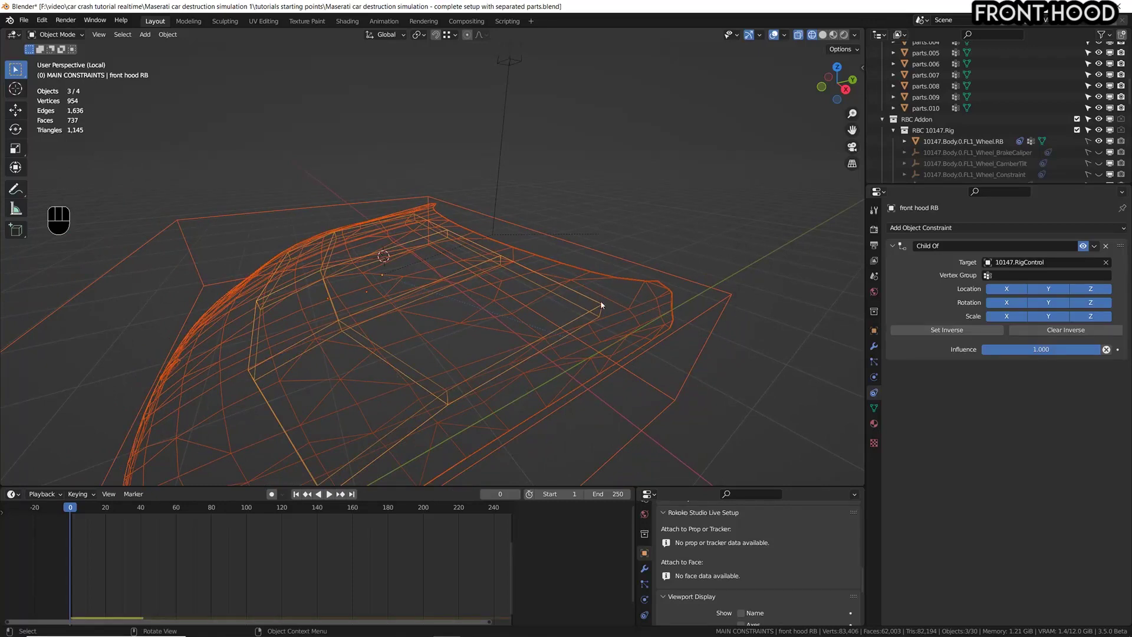
mouse_move(592, 307)
middle_mouse_down()
mouse_move(568, 308)
mouse_move(586, 310)
middle_mouse_up()
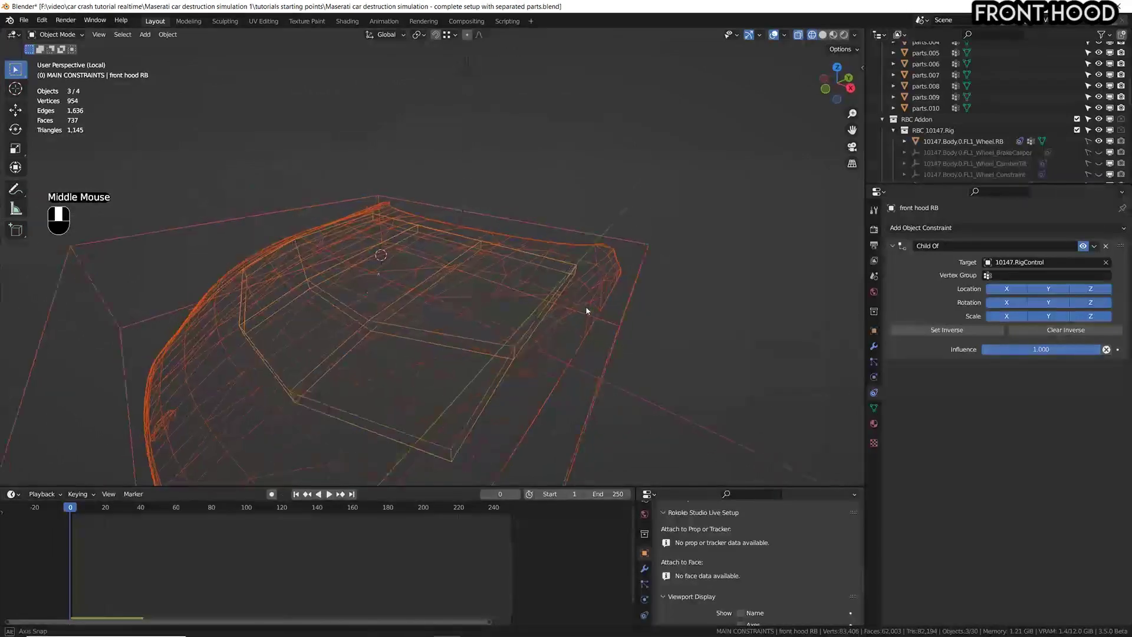
scroll(581, 309, "up", 4)
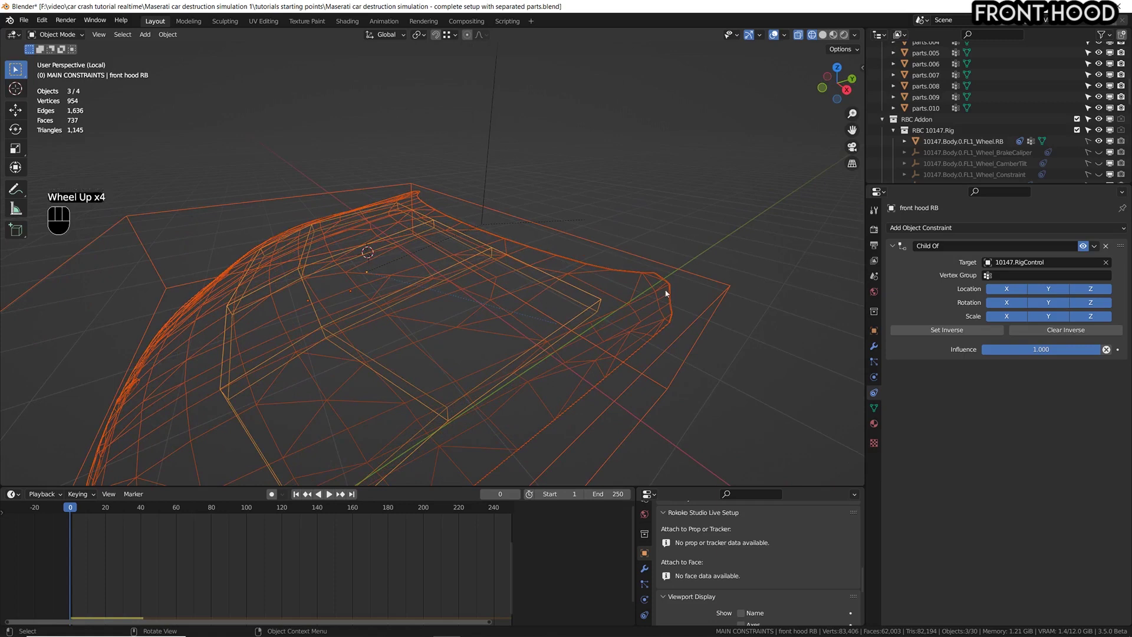
key("ctrl")
key("ctrl+p")
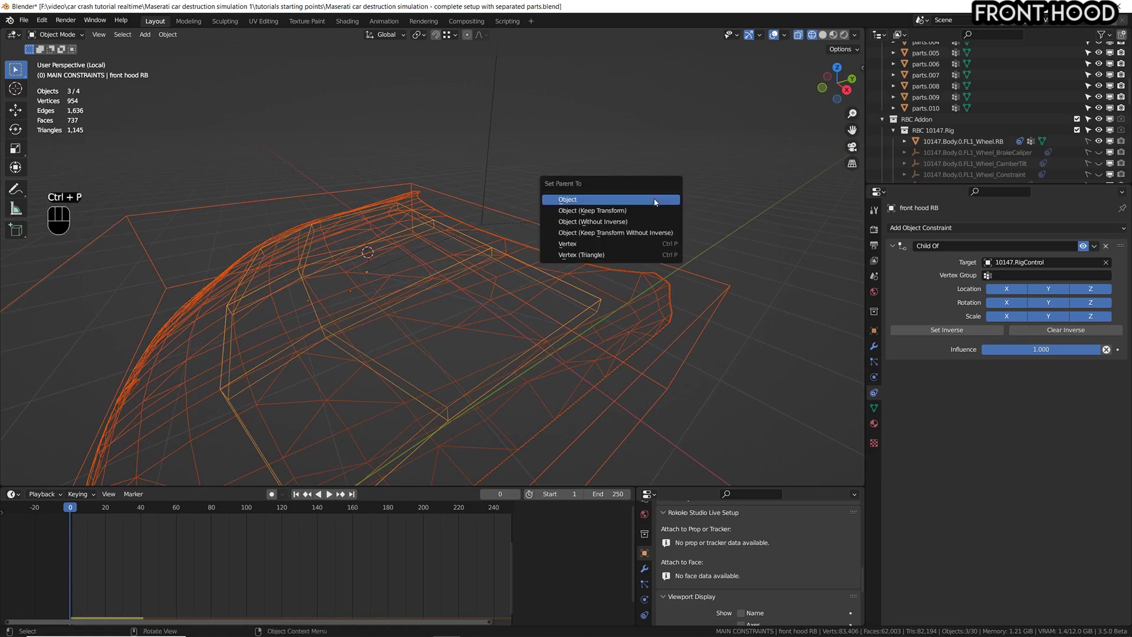
left_click(655, 203)
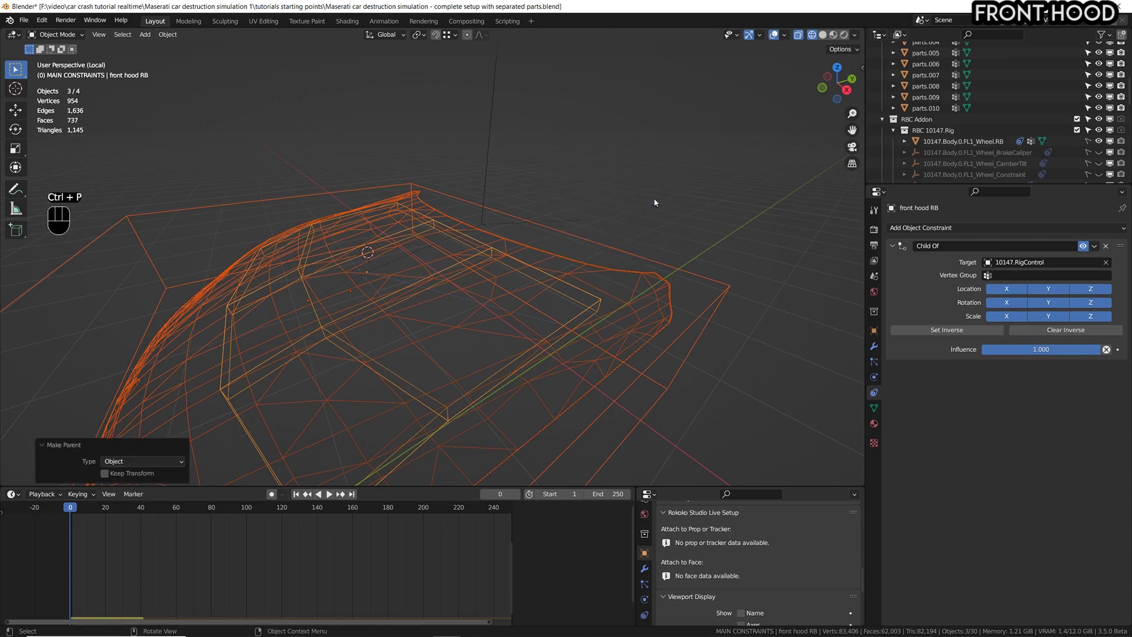
- Add a Child Of constraint to the hood's hinge empty with 10147.RigControl as its target
left_click(562, 201)
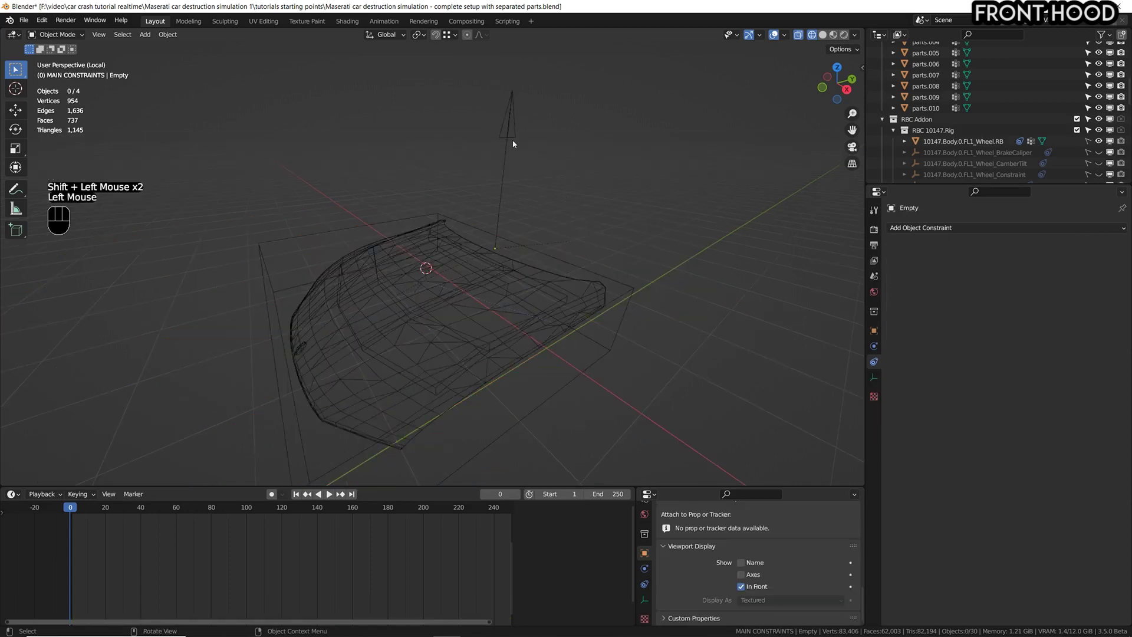
left_click(513, 144)
middle_click_drag(513, 144, 539, 234)
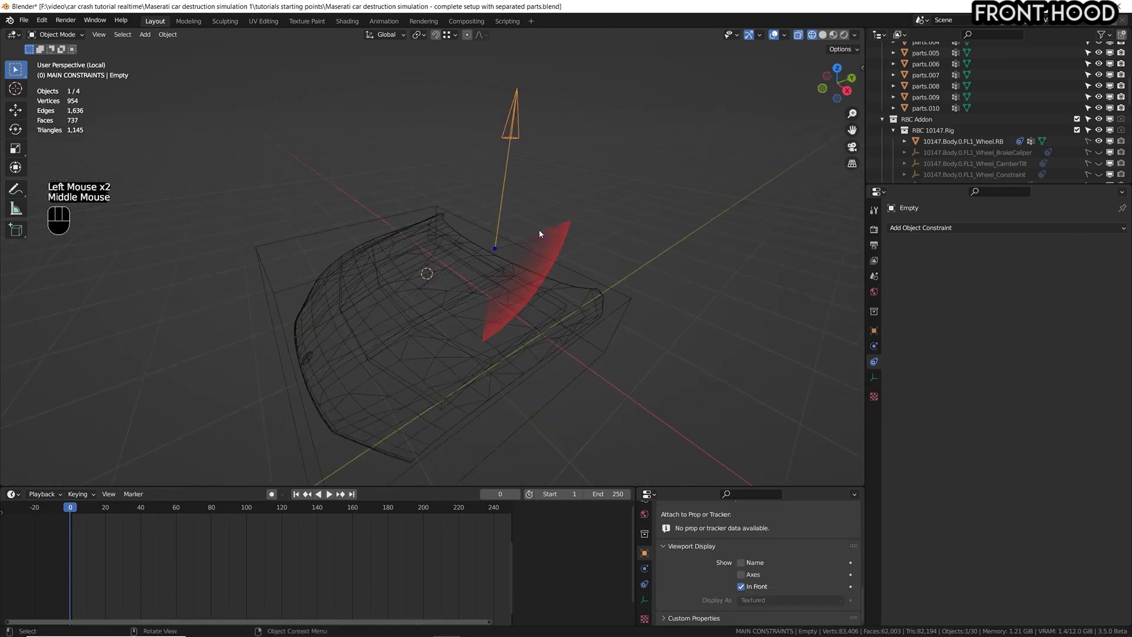
left_click(950, 227)
left_click(1080, 282)
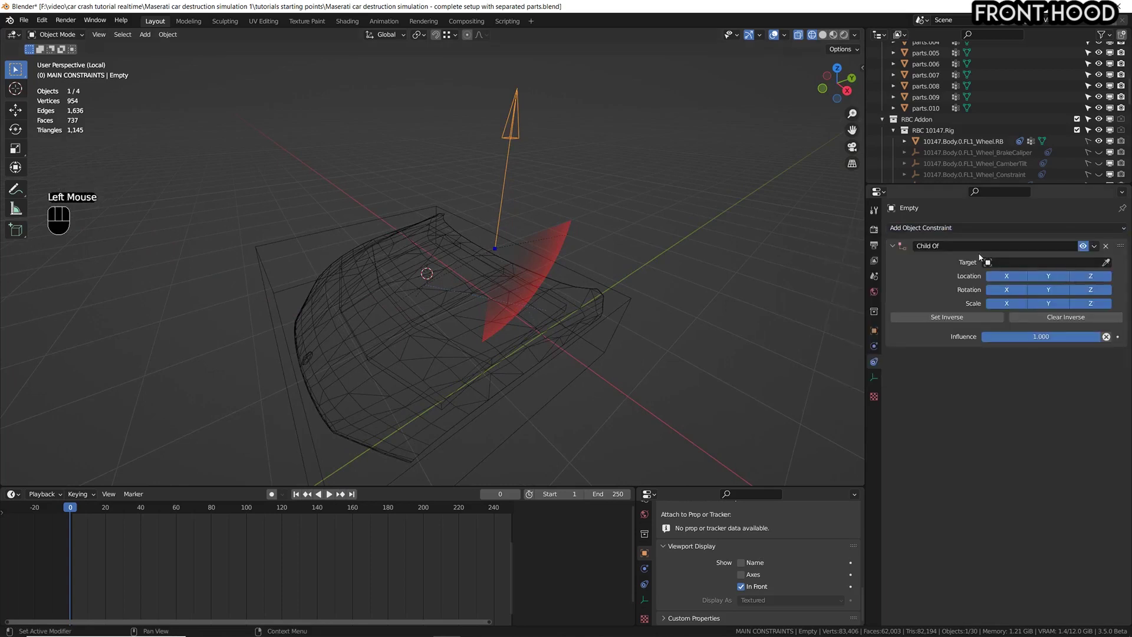
left_click(1041, 262)
type("rig")
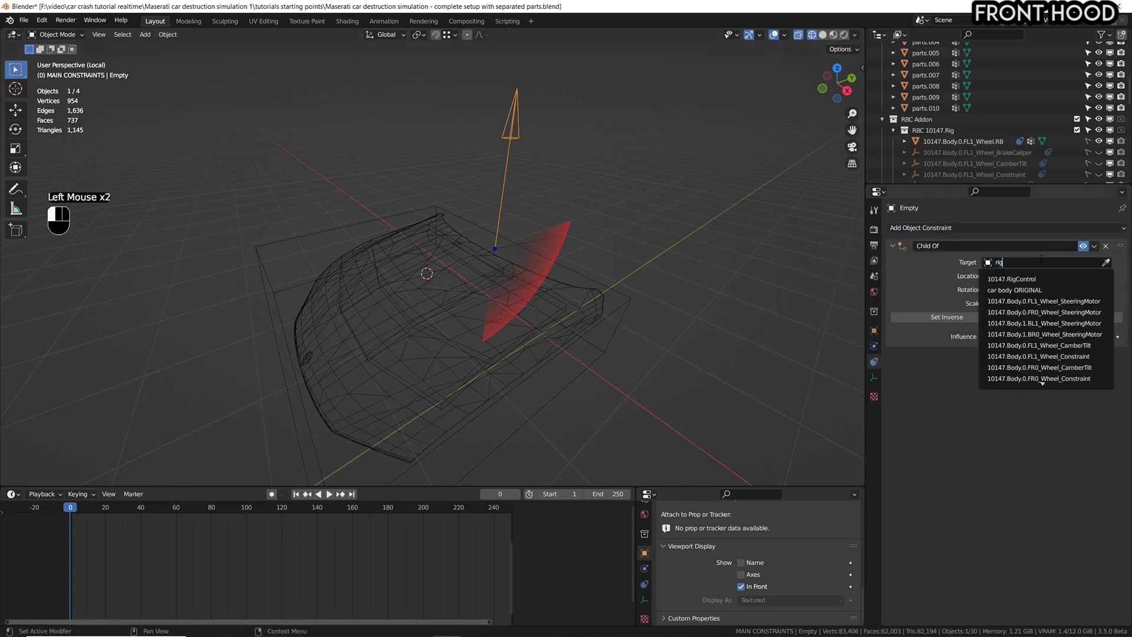
left_click(1012, 279)
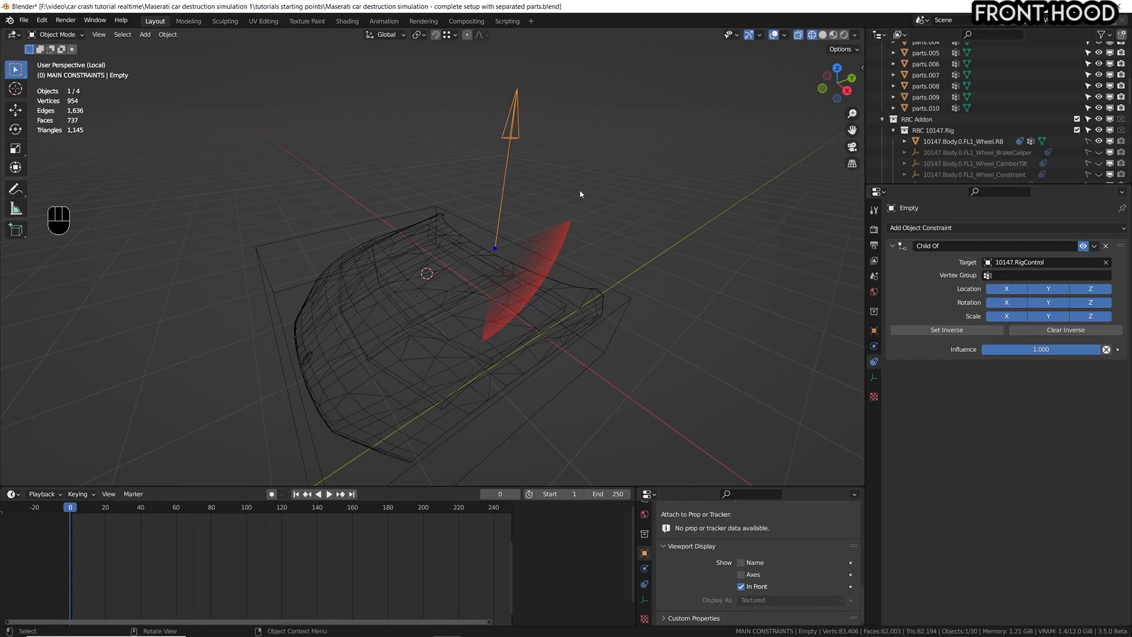
- Check the hinge empty with a cancelled test move and save the project file
key("g")
right_click(234, 133)
key("ctrl+s")
- Play the hood simulation, stop it, and switch the viewport back to solid shading
scroll(711, 320, "down", 1)
key("space")
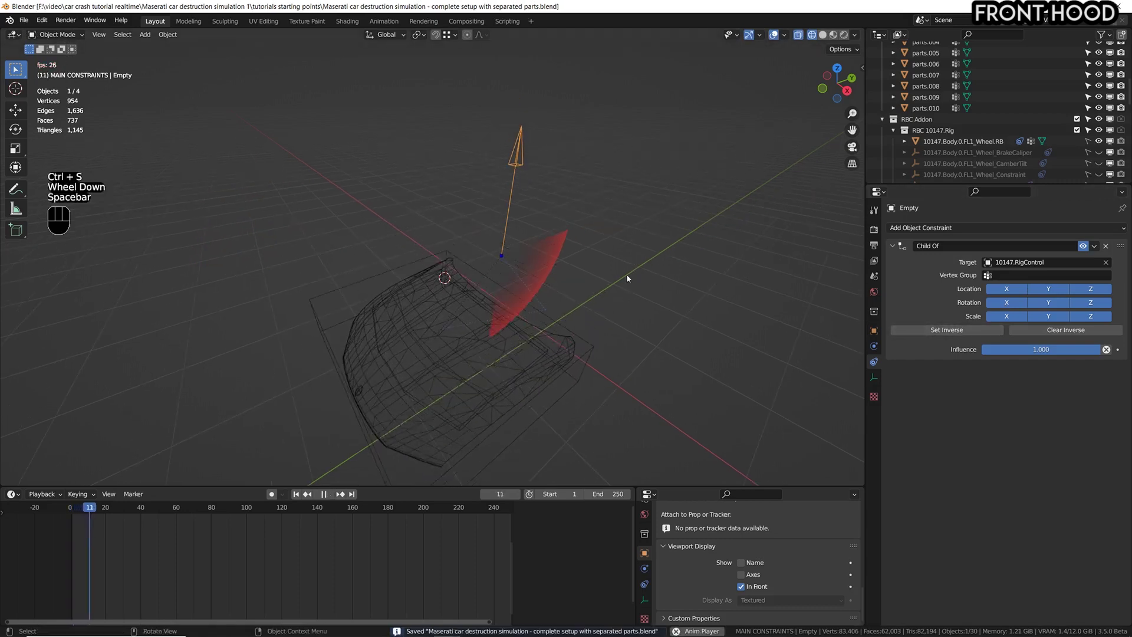
middle_click_drag(631, 256, 584, 306, "shift")
key("space")
left_click(823, 34)
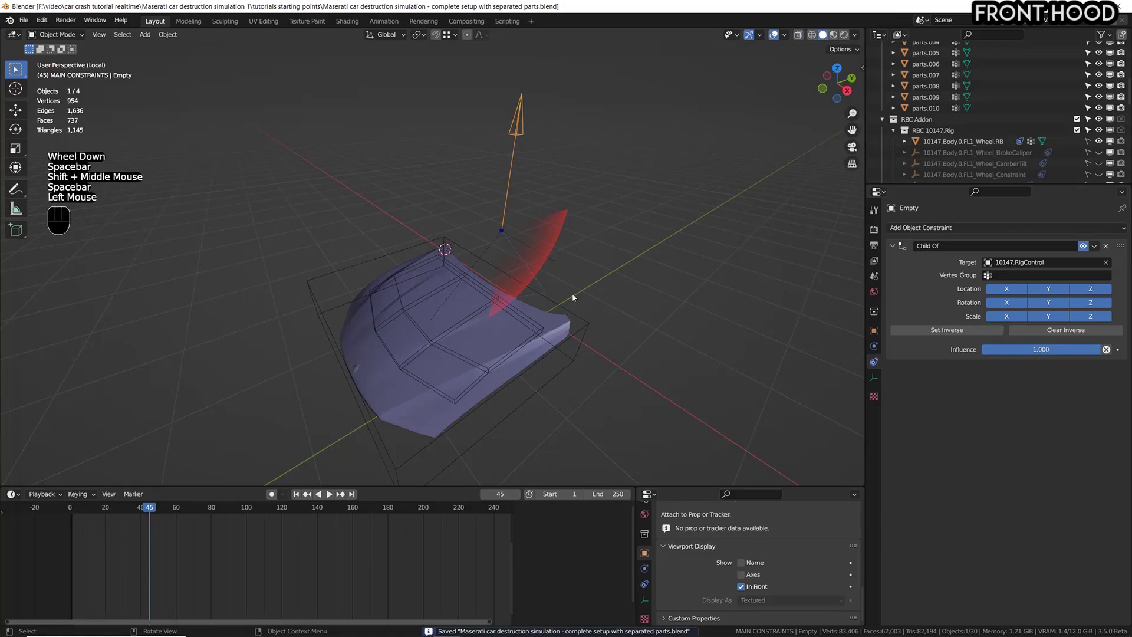
- Replay the hood simulation repeatedly from the start, viewing it from a lower angle, and return to frame 0
key("space")
key("space")
left_click(59, 506)
key("space")
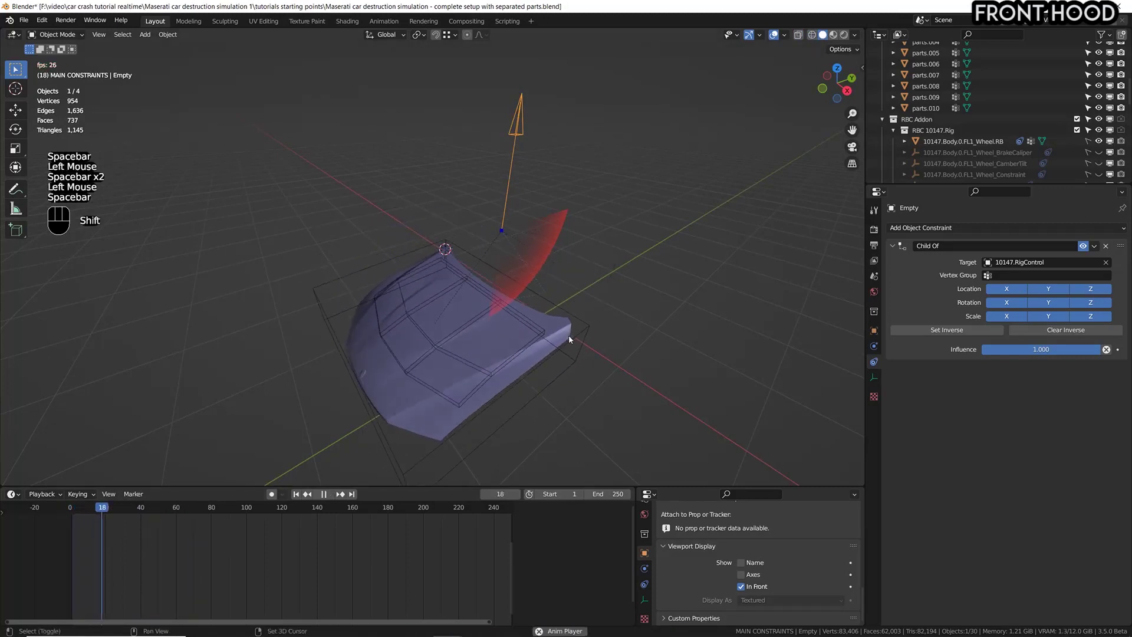
middle_click_drag(569, 335, 566, 277)
middle_click_drag(567, 278, 568, 236, "shift")
key("space")
key("space")
left_click(69, 511)
key("space")
left_click(62, 511)
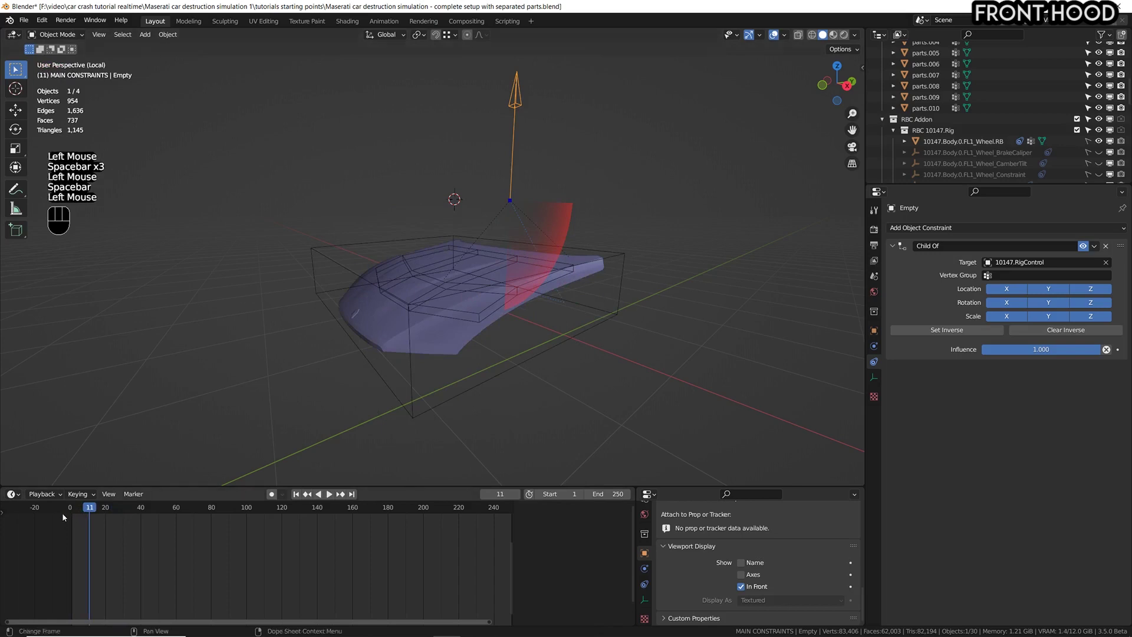
left_click(62, 512)
- Display the hinge empty's rigid body constraint settings and play the simulation to examine the hood's rotation from the side
left_click(874, 346)
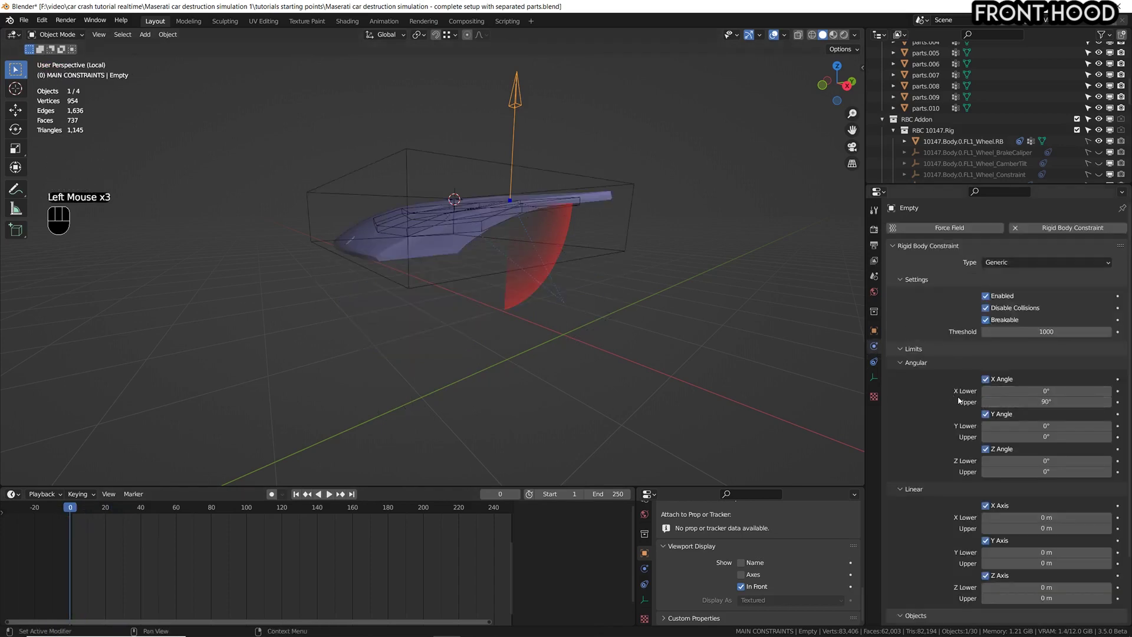
key("space")
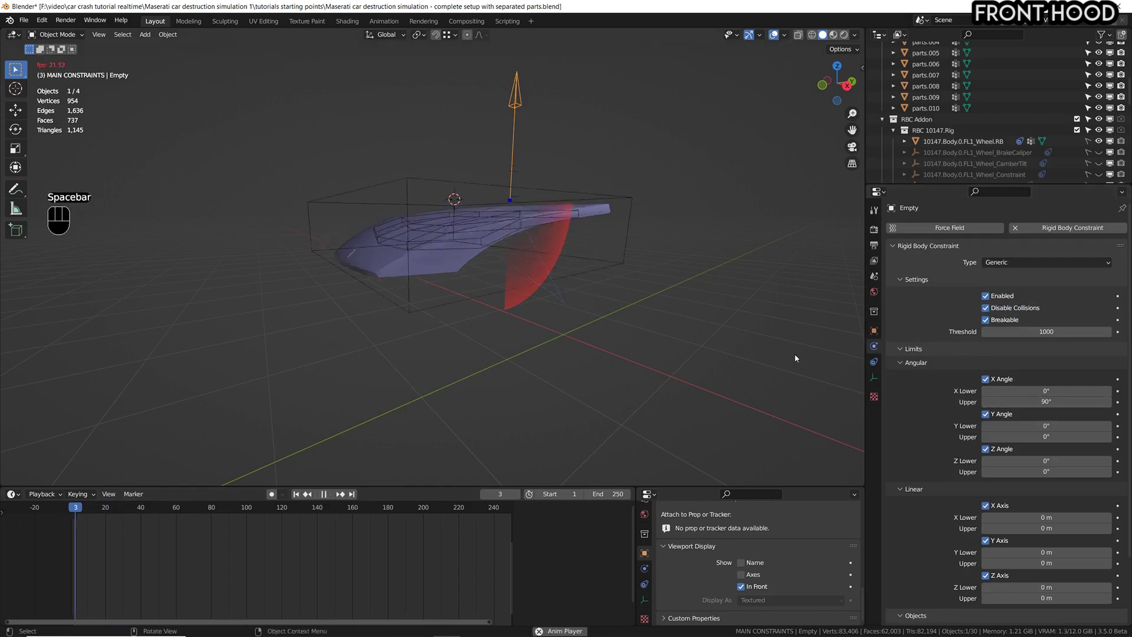
key("space")
key("KP_3")
scroll(688, 364, "down", 3)
middle_click_drag(688, 365, 660, 288)
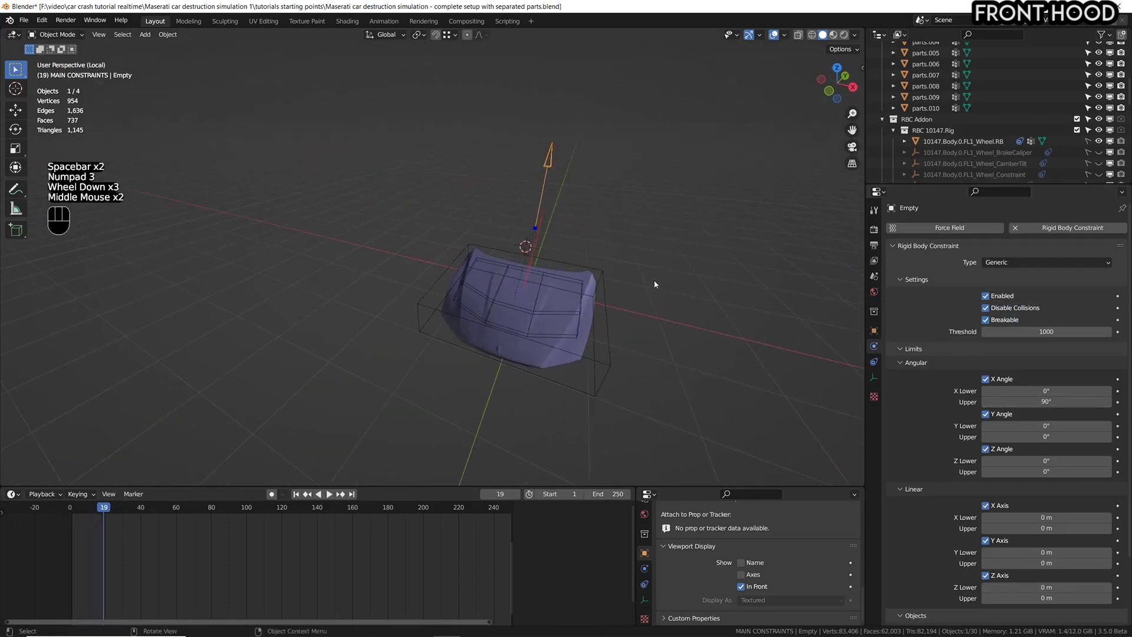
- Leave local view to bring back the whole car, return to the start of the timeline, and save the project file
key("KP_Divide")
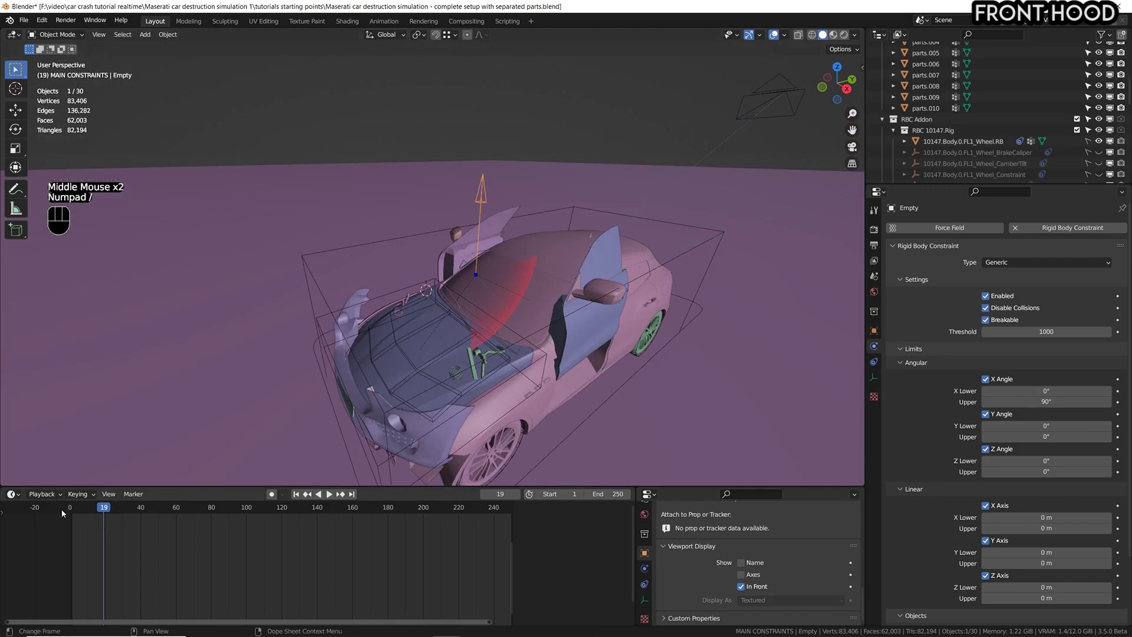
left_click(73, 511)
key("ctrl+s")
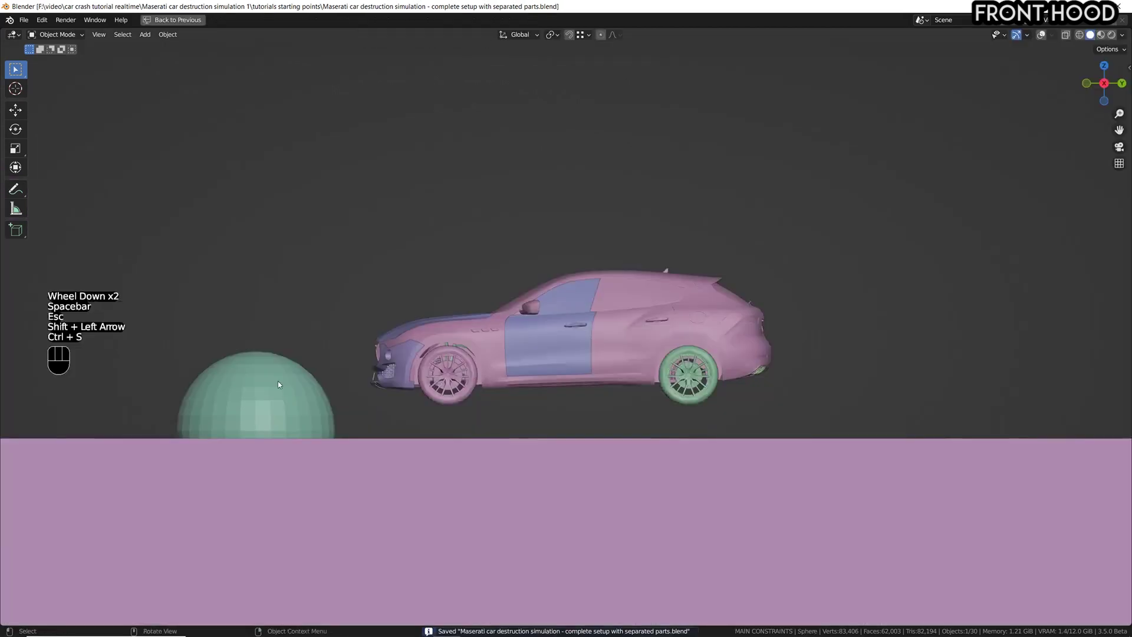
- Play the simulation while moving the collider sphere against the car, stop playback, and return to the first frame
key("space")
left_click(271, 392)
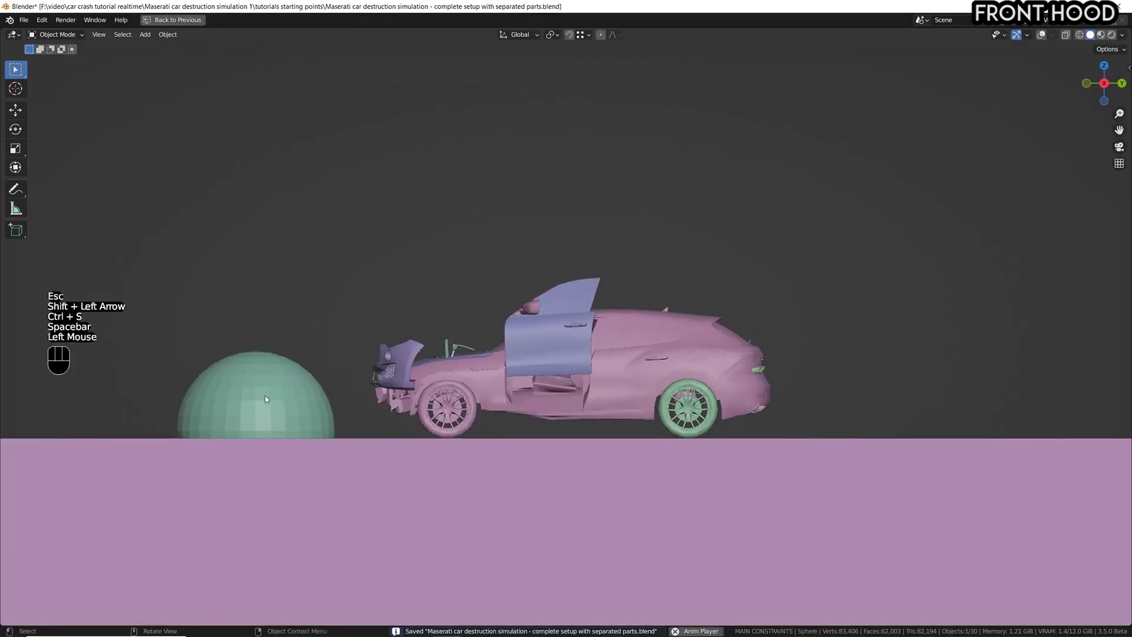
key("g")
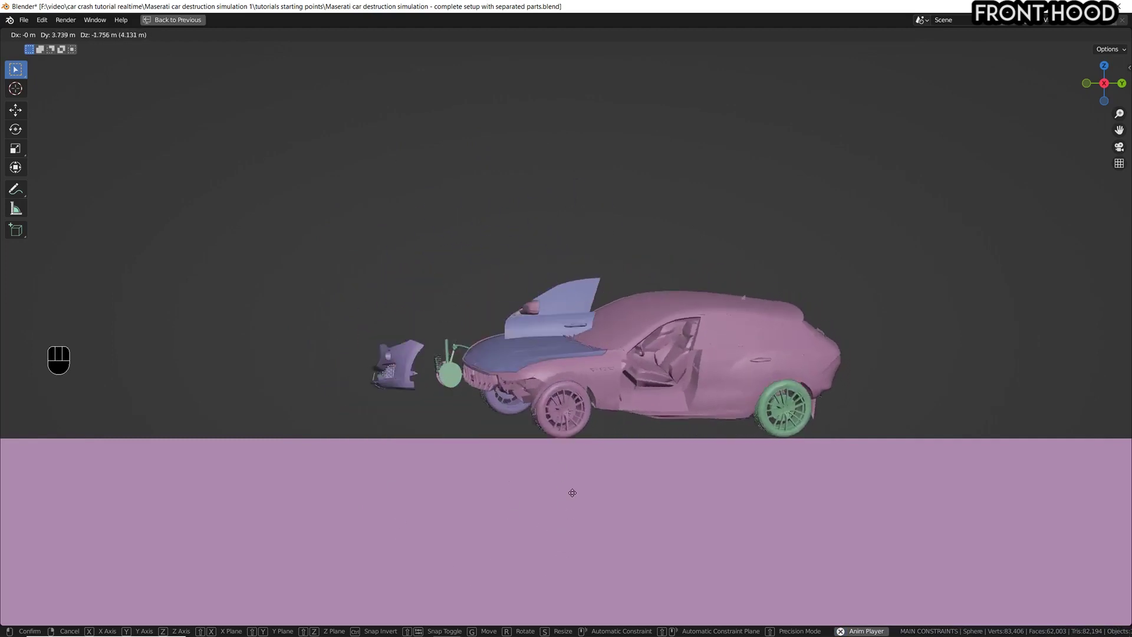
key("space")
key("space")
key("space")
key("shift+Left")
- Restore the full layout with viewport overlays, select the hood's hinge empty, and open its rigid body constraint type choices
key("ctrl+space")
key("shift+alt+z")
middle_click_drag(448, 354, 478, 236)
scroll(477, 226, "up", 2)
left_click(501, 235)
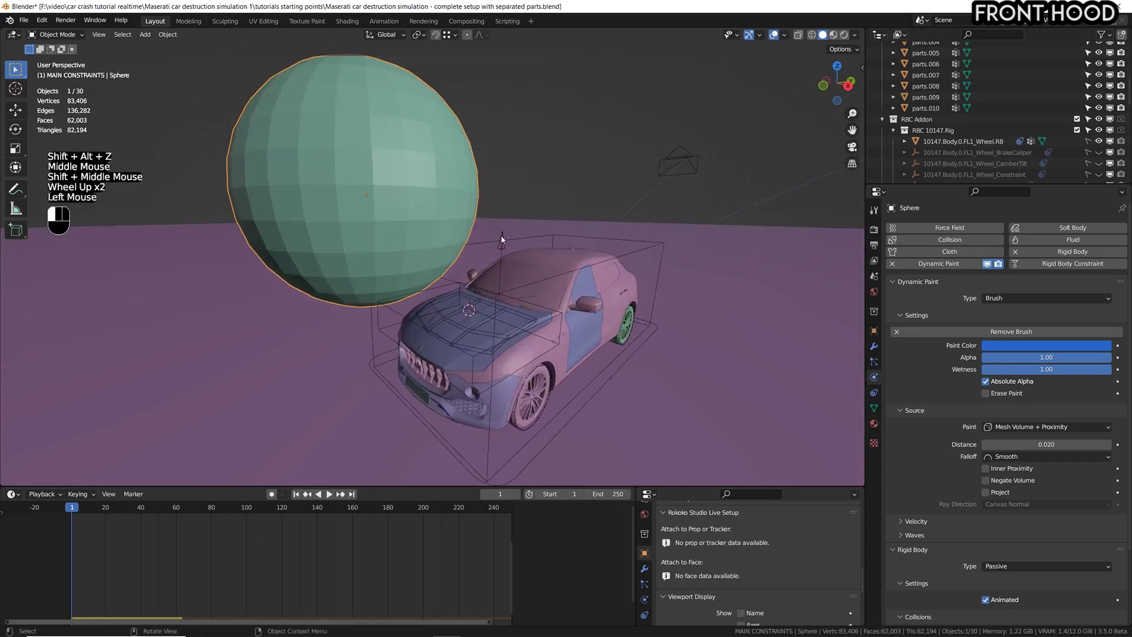
middle_click_drag(549, 289, 553, 301)
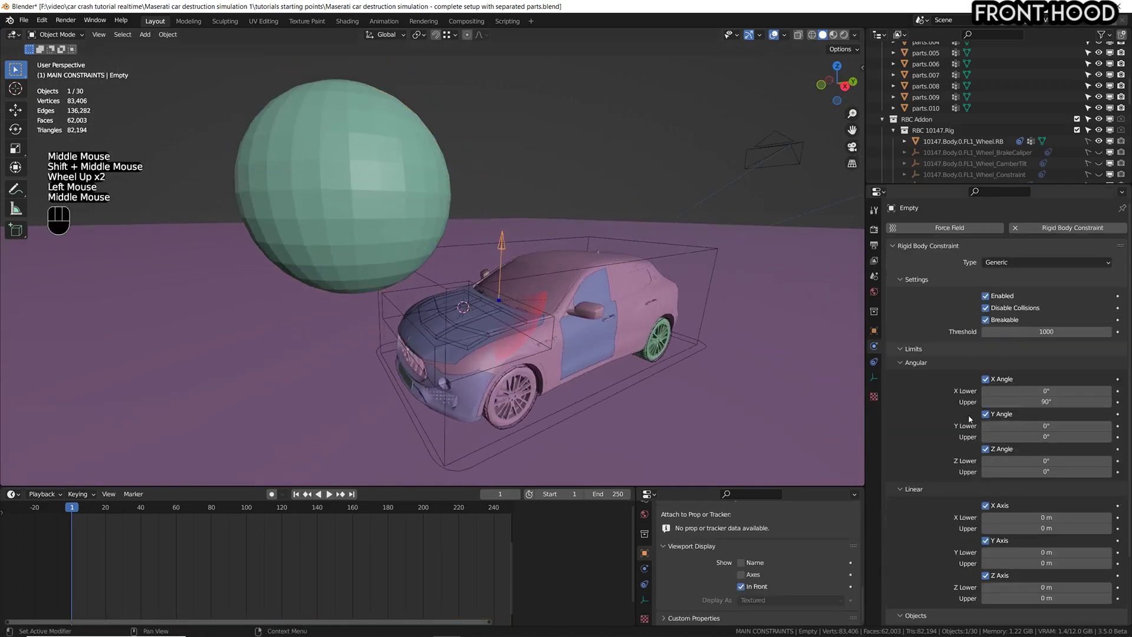
left_click(1014, 262)
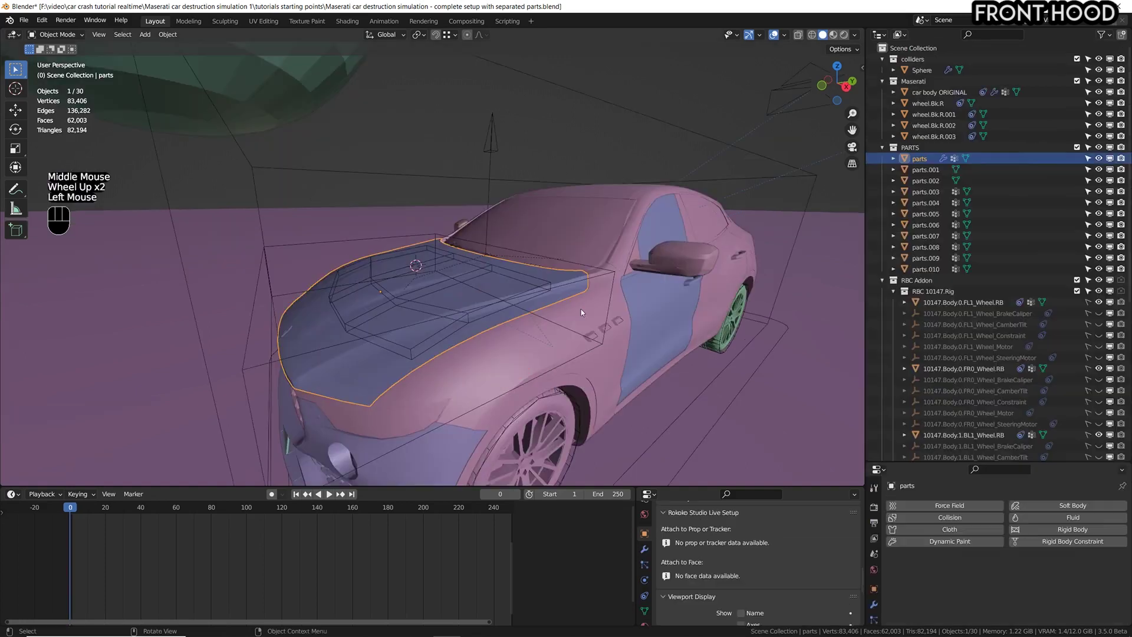
- Move the hood mesh named parts from the PARTS collection into the Maserati collection
scroll(582, 309, "down", 4)
mouse_move(582, 309)
middle_mouse_down("shift")
mouse_move(602, 287)
mouse_move(566, 298)
middle_mouse_up("shift")
scroll(566, 298, "down", 1)
middle_click_drag(567, 298, 499, 291)
scroll(531, 309, "up", 2)
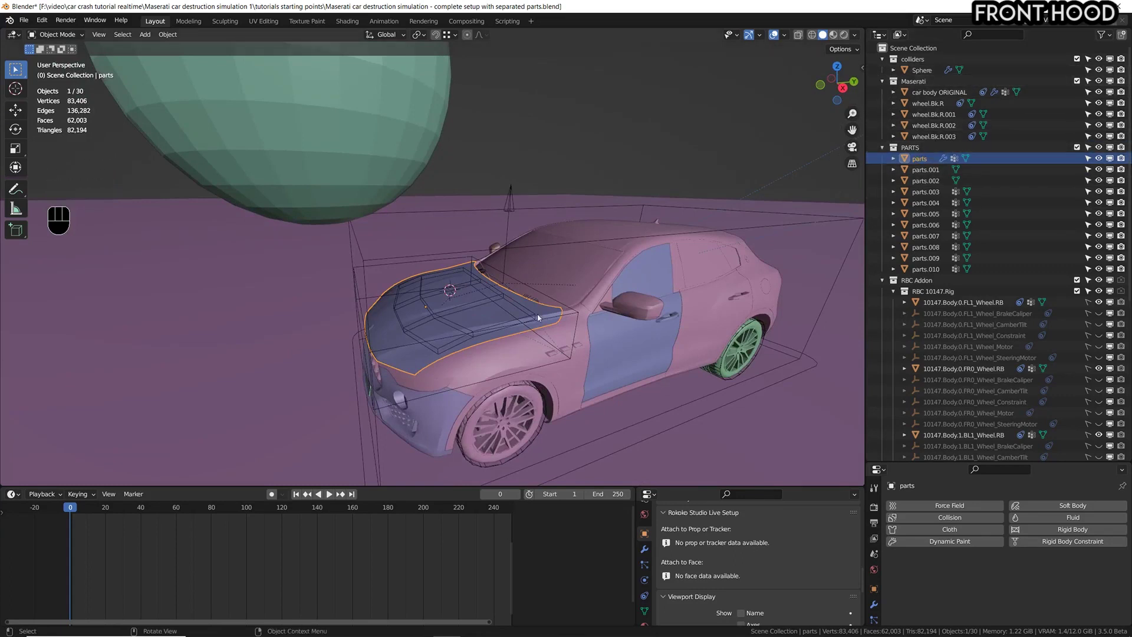
key("g")
right_click(861, 177)
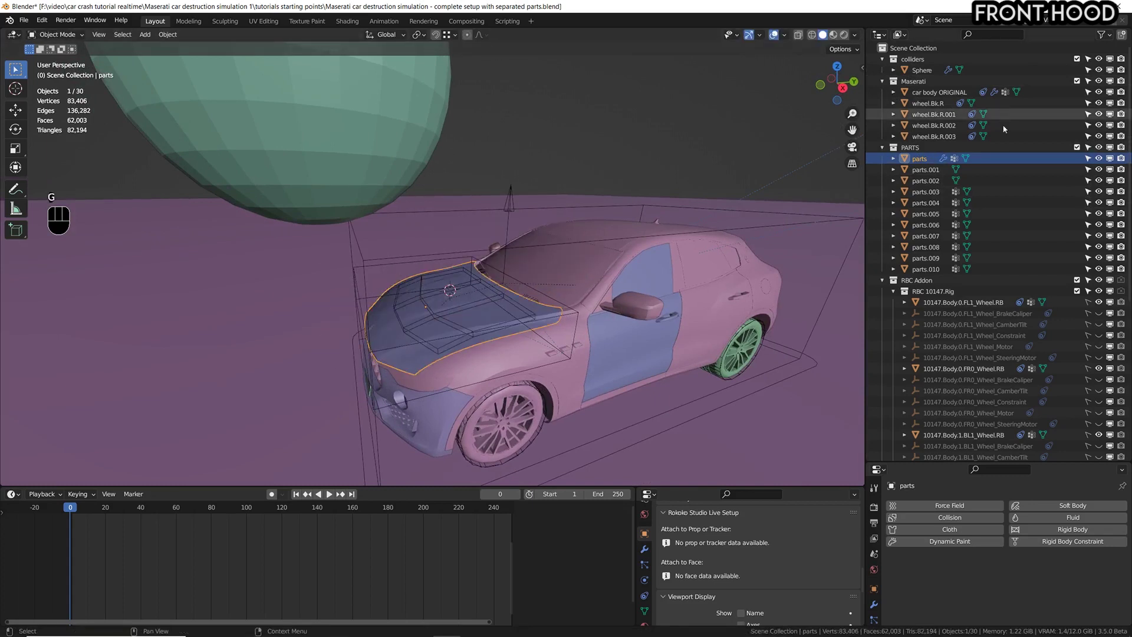
left_click_drag(918, 164, 909, 98)
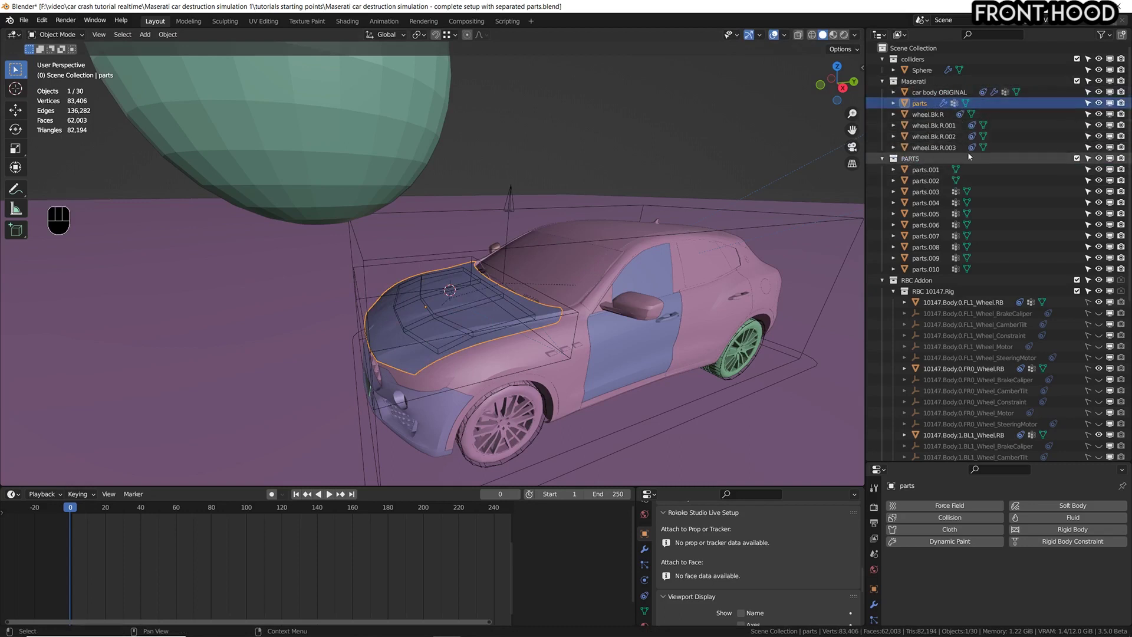
- Hide the PARTS collection in the viewport and return the timeline to its first frame
left_click(1020, 159)
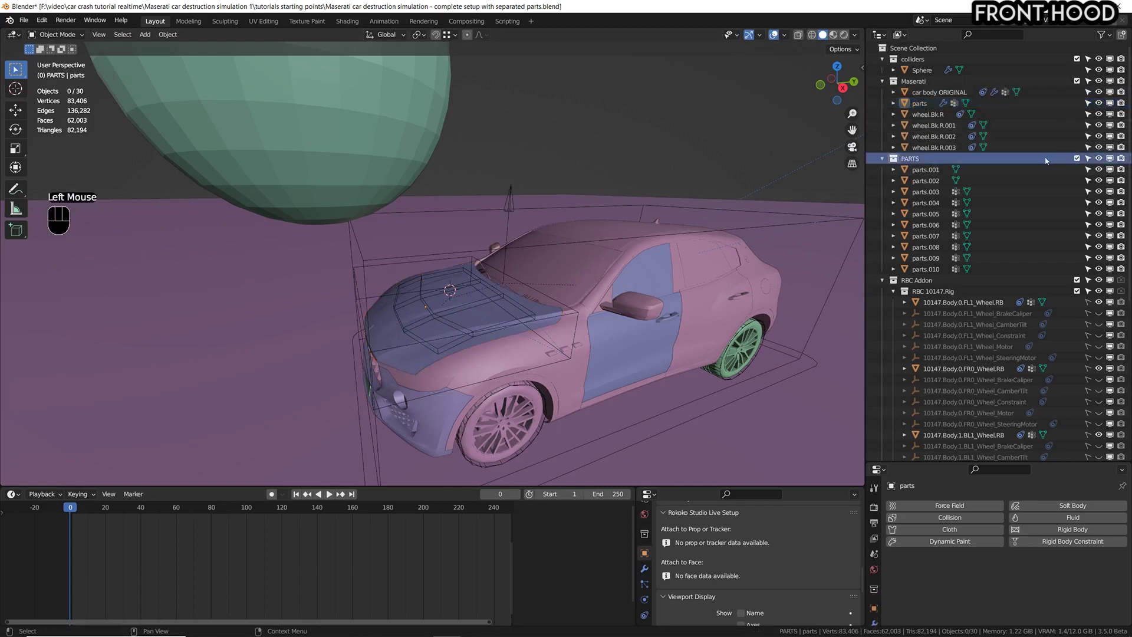
left_click(1100, 158)
scroll(589, 330, "down", 4)
mouse_move(590, 330)
middle_mouse_down("shift")
mouse_move(607, 318)
mouse_move(578, 321)
middle_mouse_up("shift")
scroll(607, 319, "down", 2)
scroll(619, 322, "up", 5)
key("shift+Left")
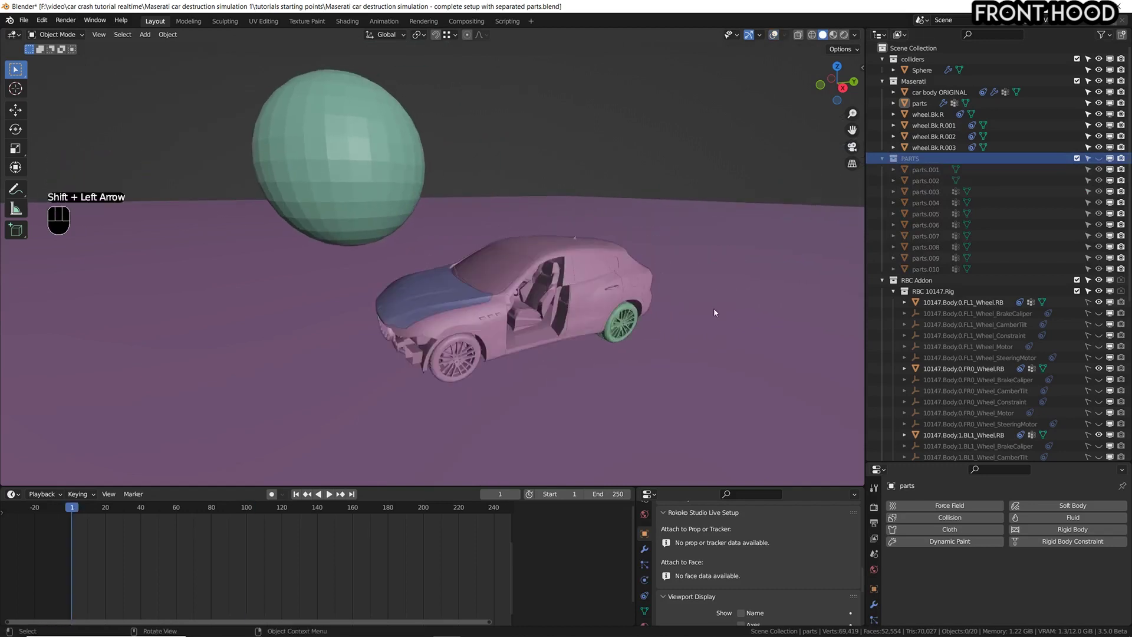
- Show the car and sphere in right orthographic view in a maximized viewport, and save the project file
key("KP_3")
middle_click_drag(715, 296, 681, 314, "shift")
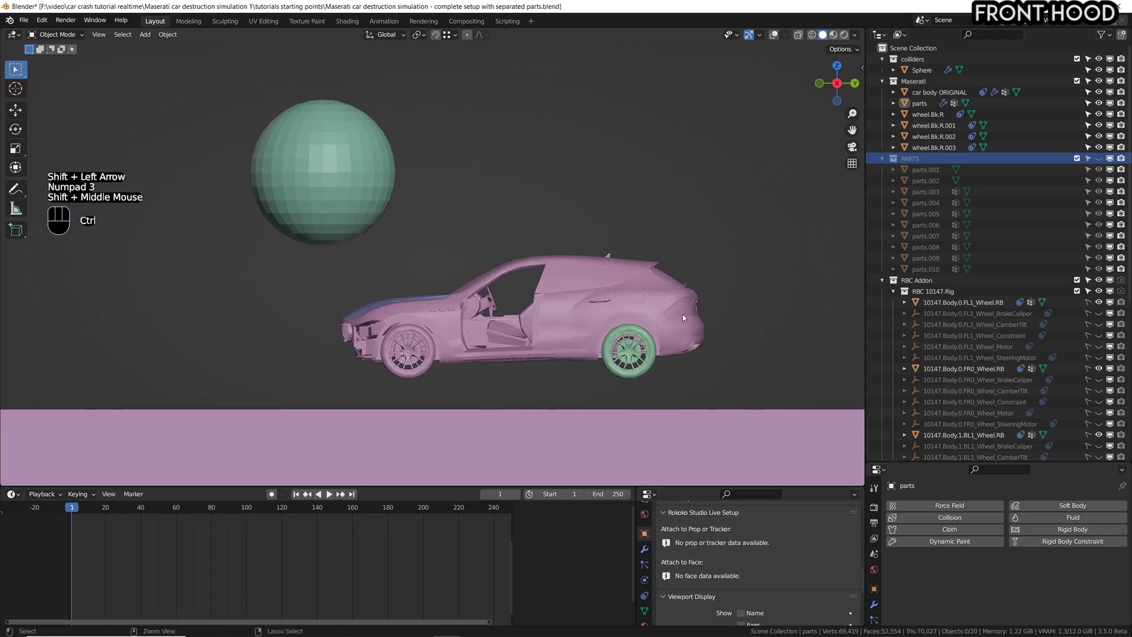
key("ctrl+space")
key("ctrl+s")
scroll(531, 265, "down", 2, "shift")
middle_click_drag(466, 230, 434, 210, "shift")
- Play the simulation, push the collider sphere into the front of the car, and stop playback
key("space")
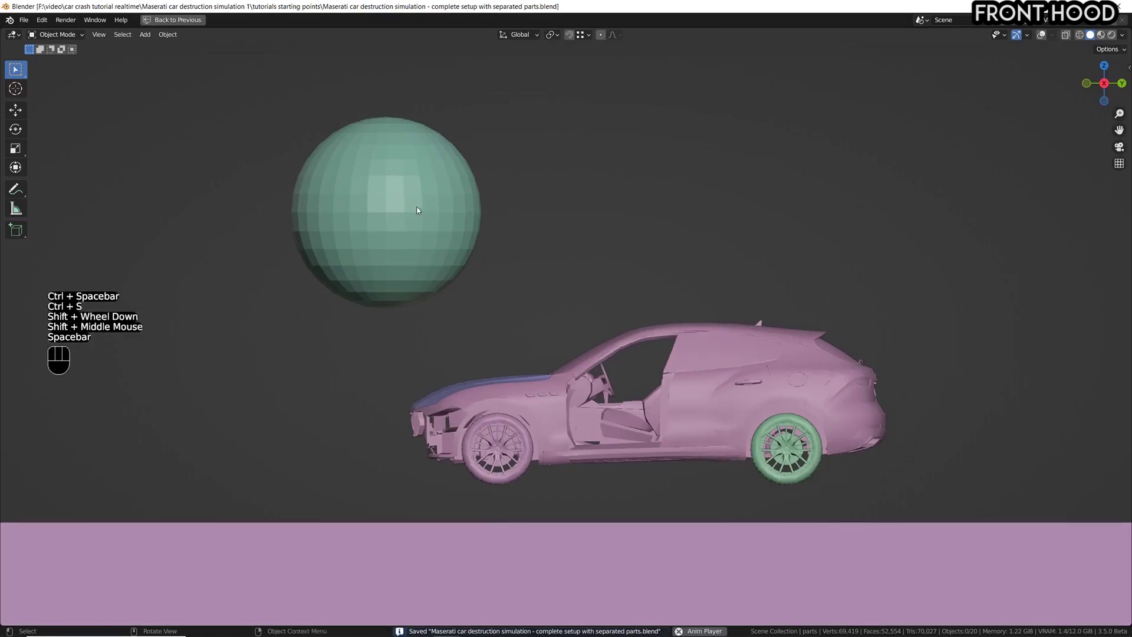
left_click(415, 133)
key("g")
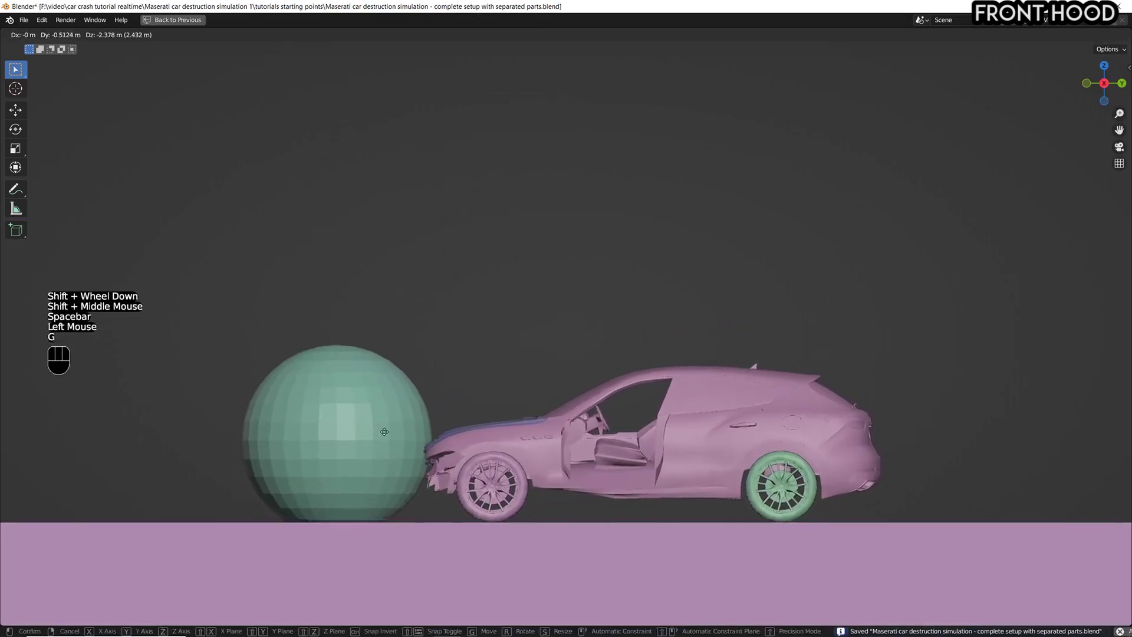
key("space")
- Examine the crash deformation of the front hood from several angles and distances
middle_click_drag(611, 327, 657, 378)
scroll(519, 340, "up", 5)
scroll(593, 324, "down", 1, "shift")
scroll(705, 373, "down", 1, "shift")
scroll(609, 412, "down", 1, "shift")
scroll(731, 437, "down", 4)
scroll(657, 393, "up", 4)
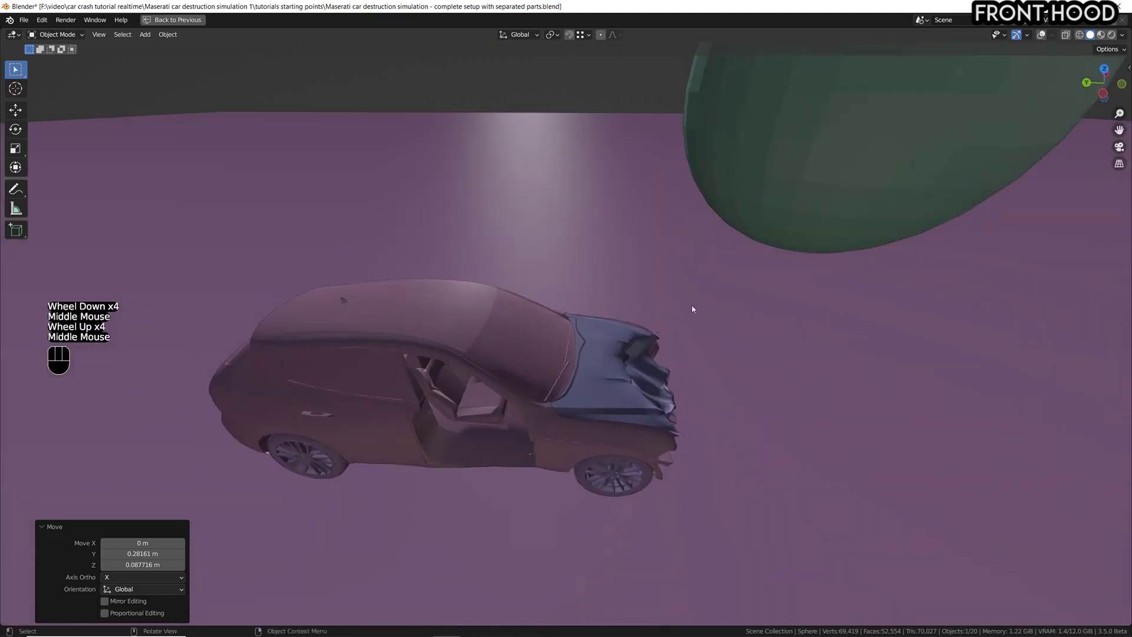
- Hide the viewport overlays during playback, stop the simulation, and return the timeline to frame 0
middle_click_drag(849, 480, 849, 454)
middle_click_drag(849, 454, 796, 442)
scroll(826, 448, "down", 1)
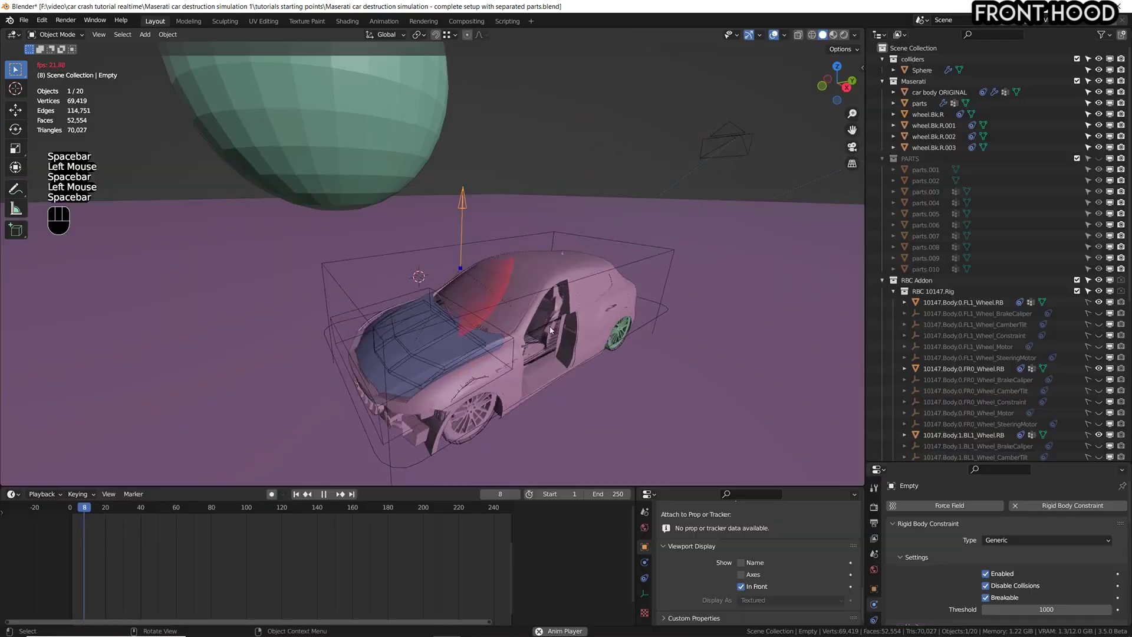
key("shift+alt+z")
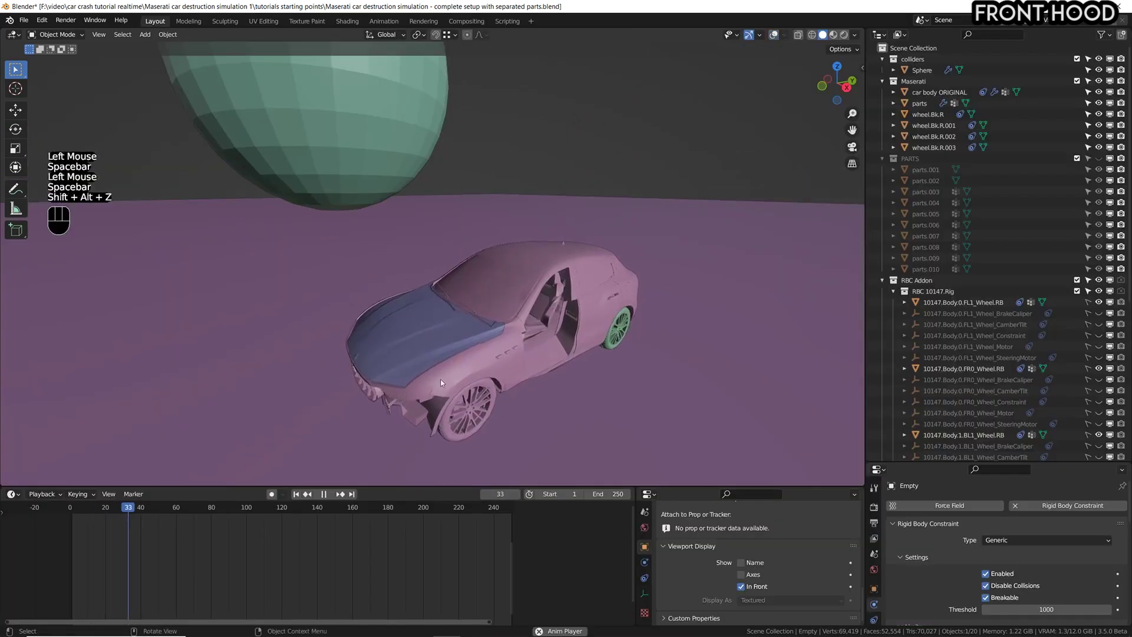
left_click(72, 507)
key("space")
left_click(546, 286)
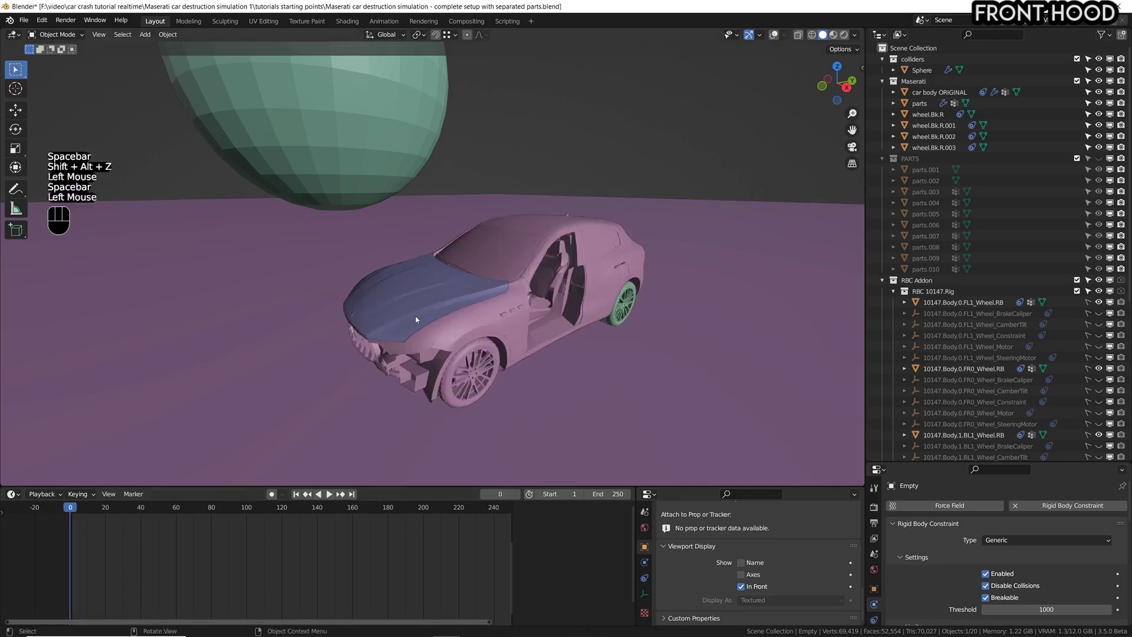
- Replay the simulation several times from the start to check the car and front hood, then stop at frame 0
key("space")
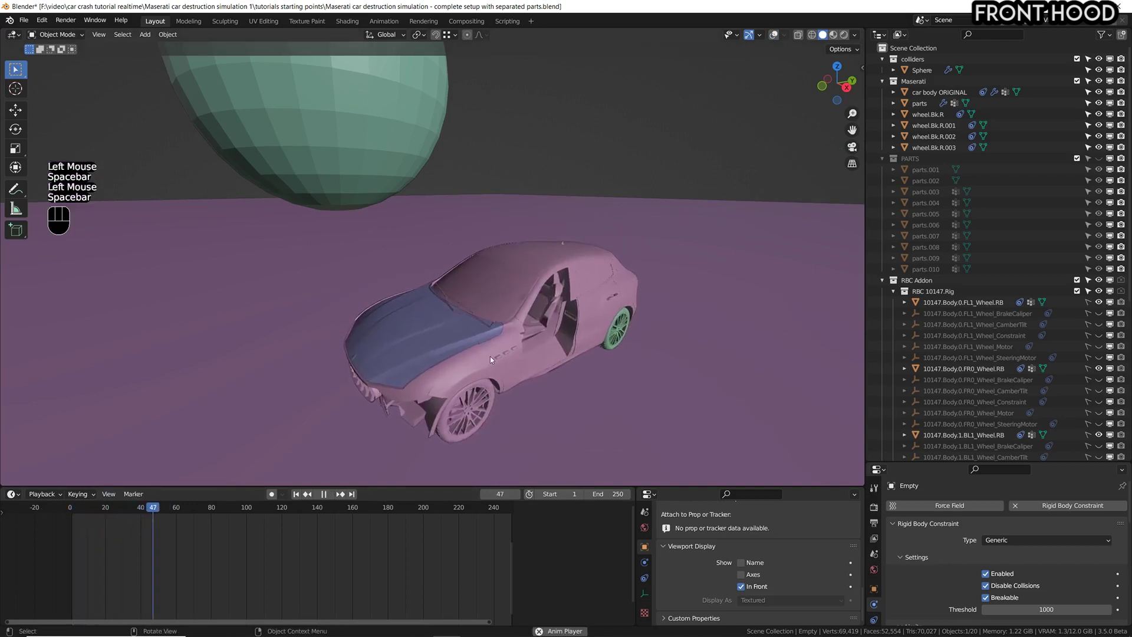
left_click(70, 512)
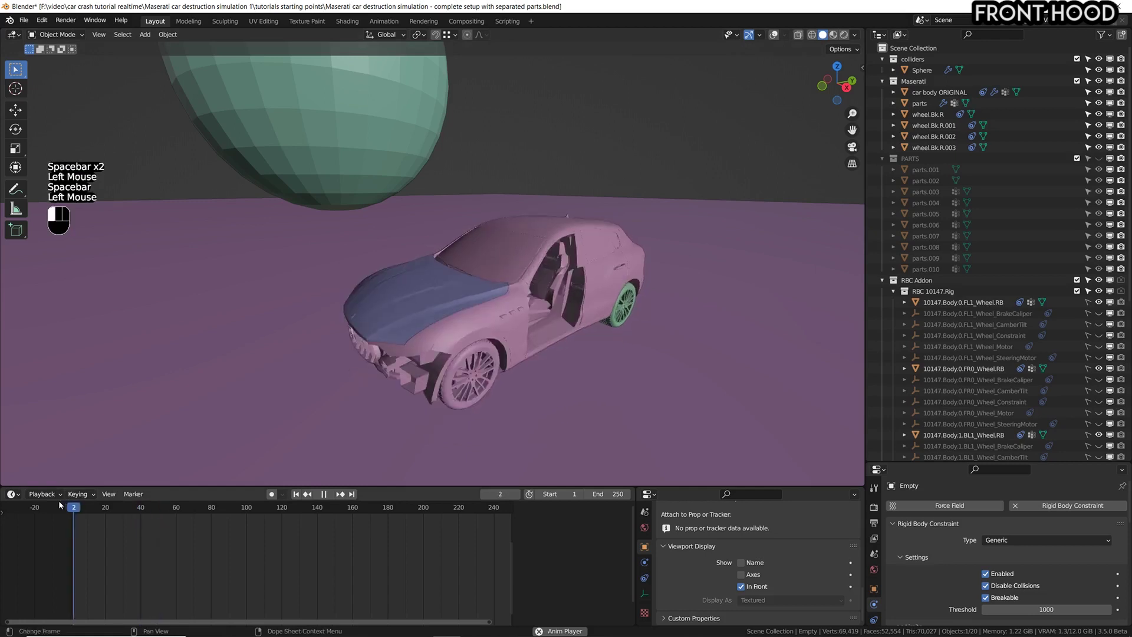
left_click(54, 512)
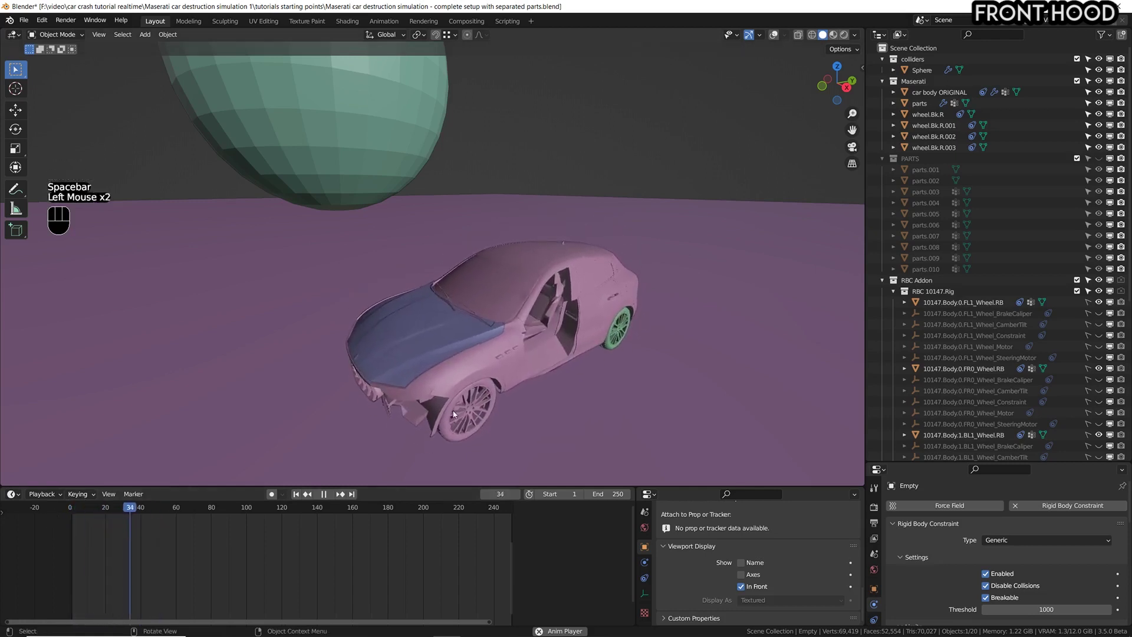
left_click(60, 510)
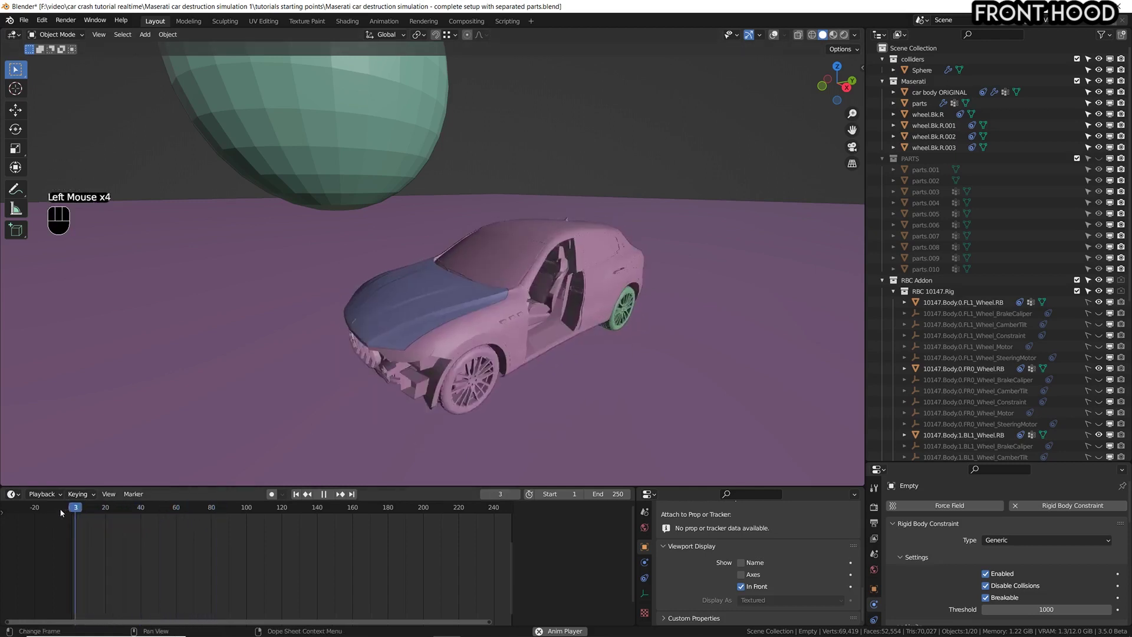
key("space")
left_click(55, 508)
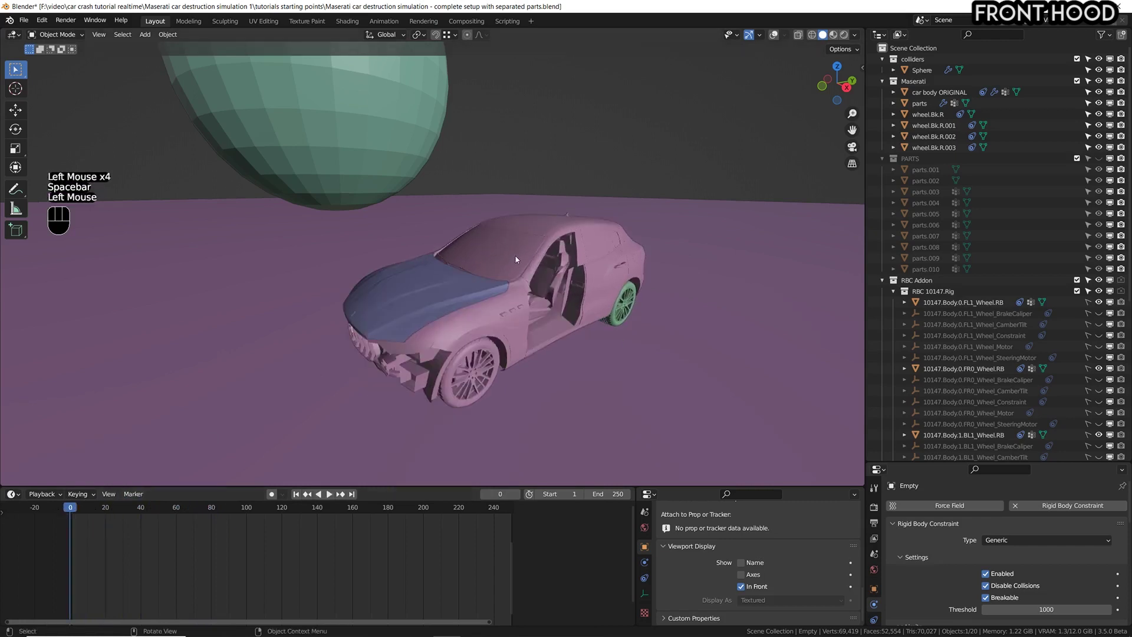
middle_click_drag(516, 257, 531, 332)
scroll(621, 236, "down", 1)
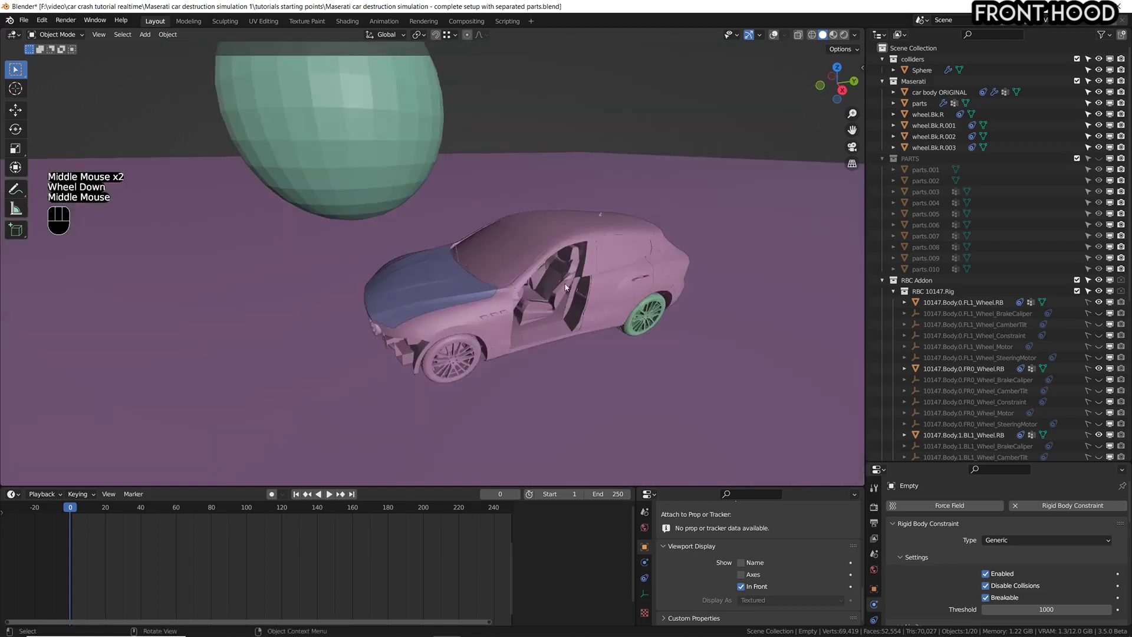